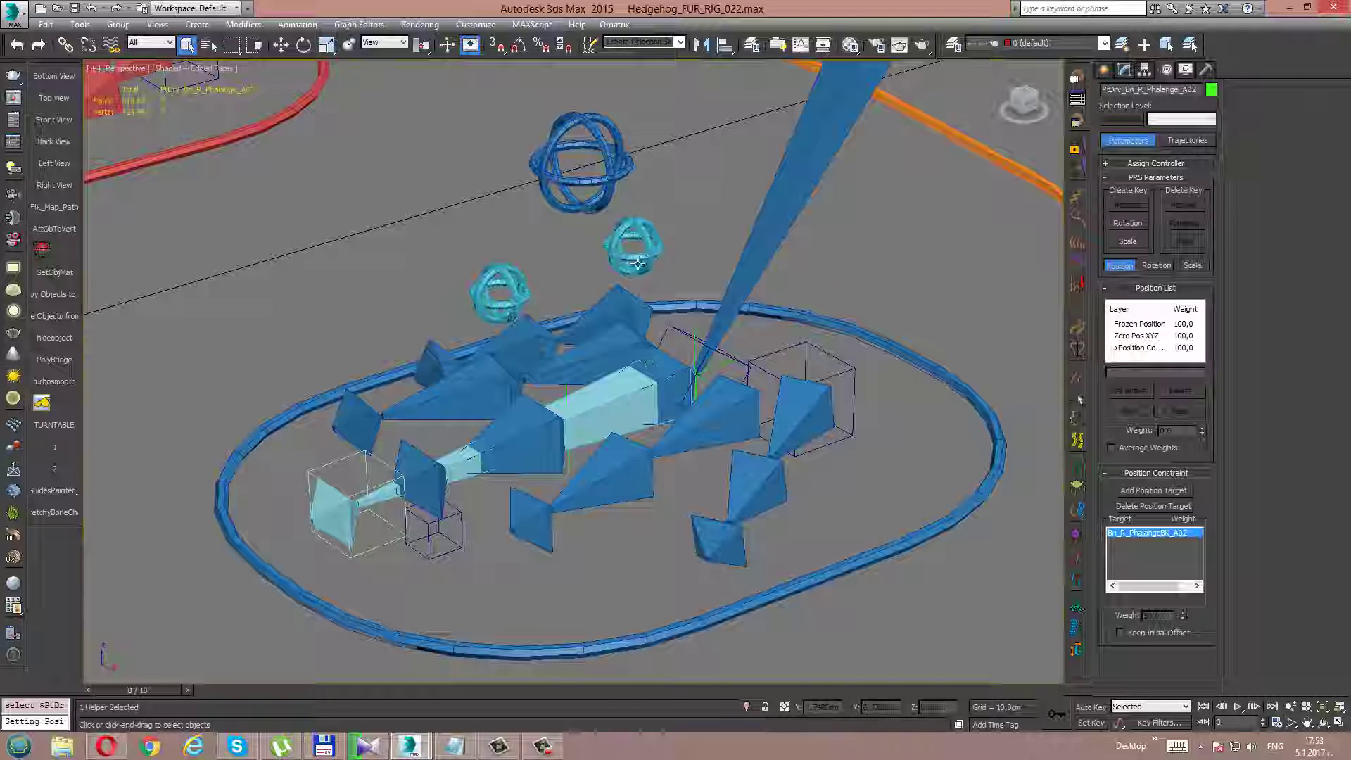
Select the Cs_Bn_L_Phalange_A01 control and set rotation to Local coordinates
{"action": "left_click", "coordinate": [634, 253]}
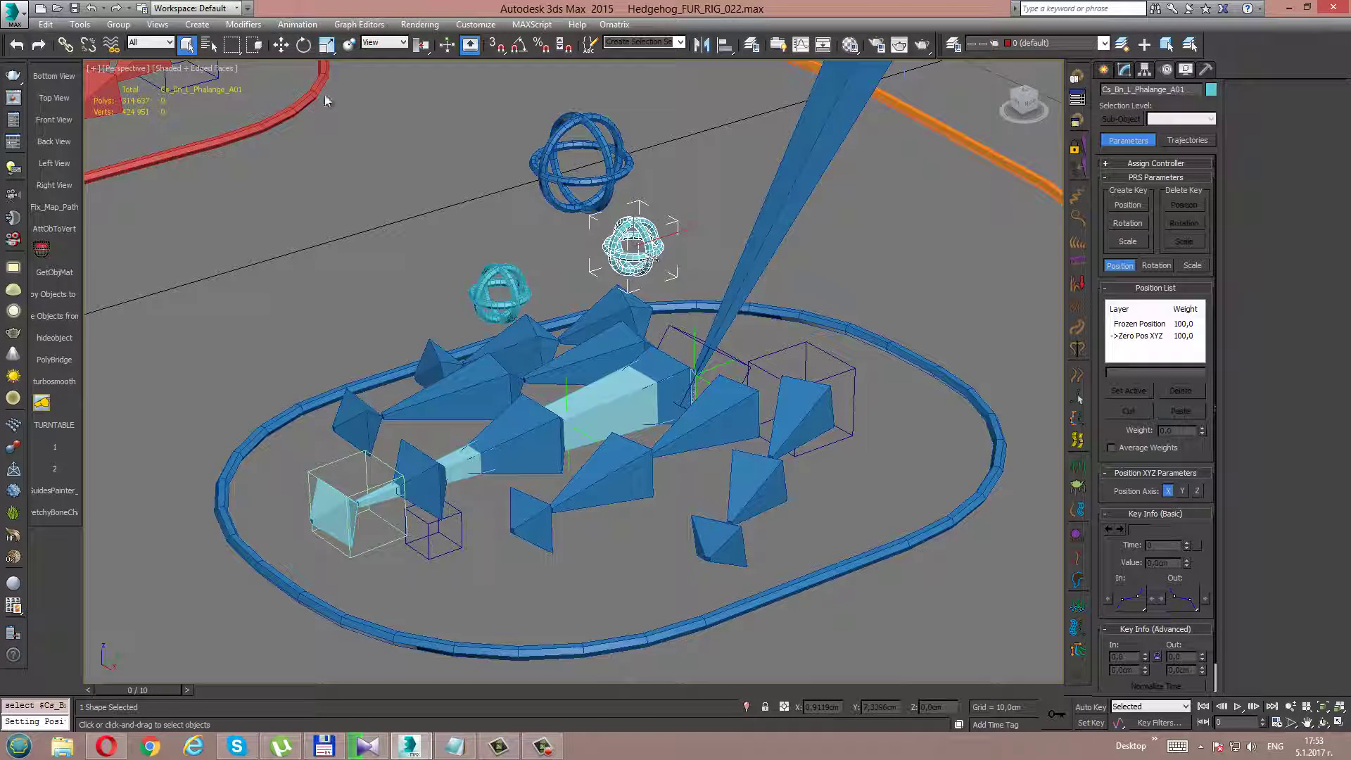
{"action": "left_click", "coordinate": [303, 45]}
{"action": "left_click", "coordinate": [383, 42]}
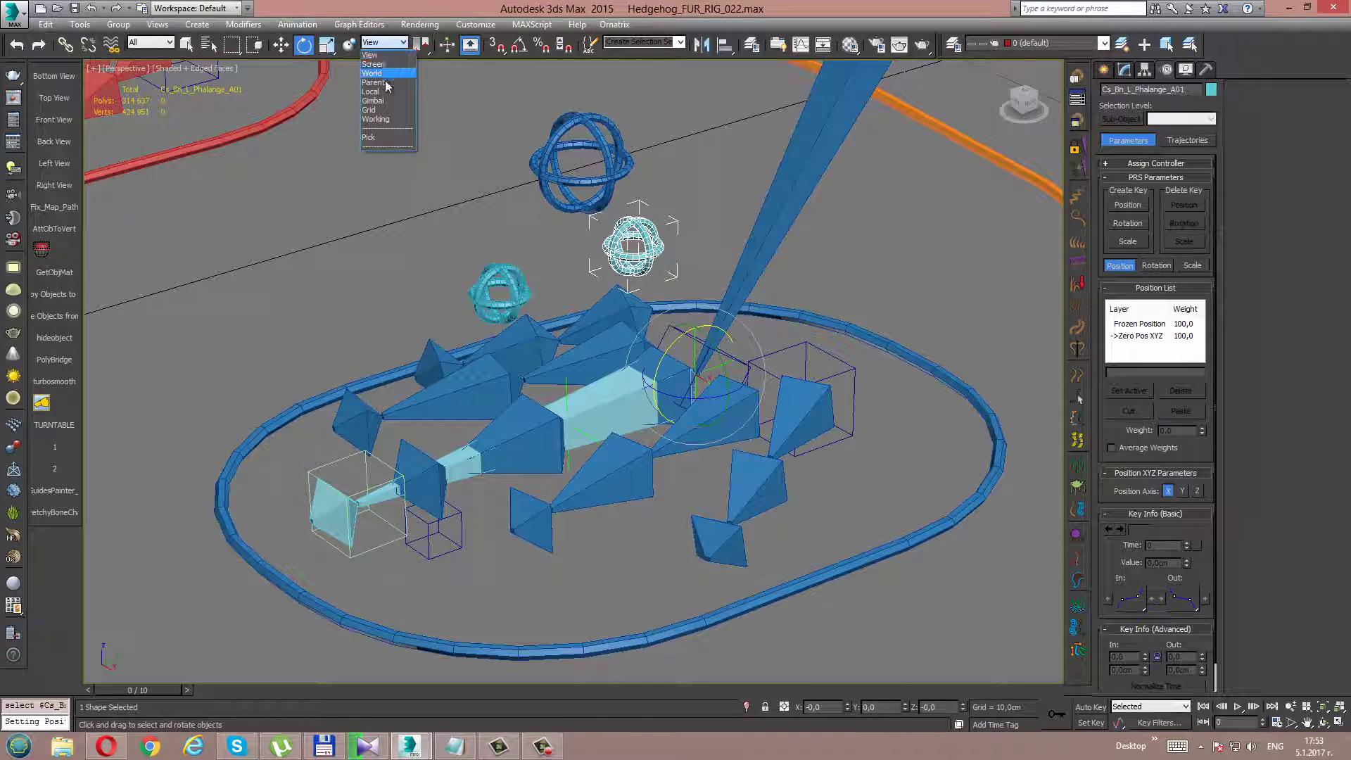
{"action": "left_click", "coordinate": [384, 92]}
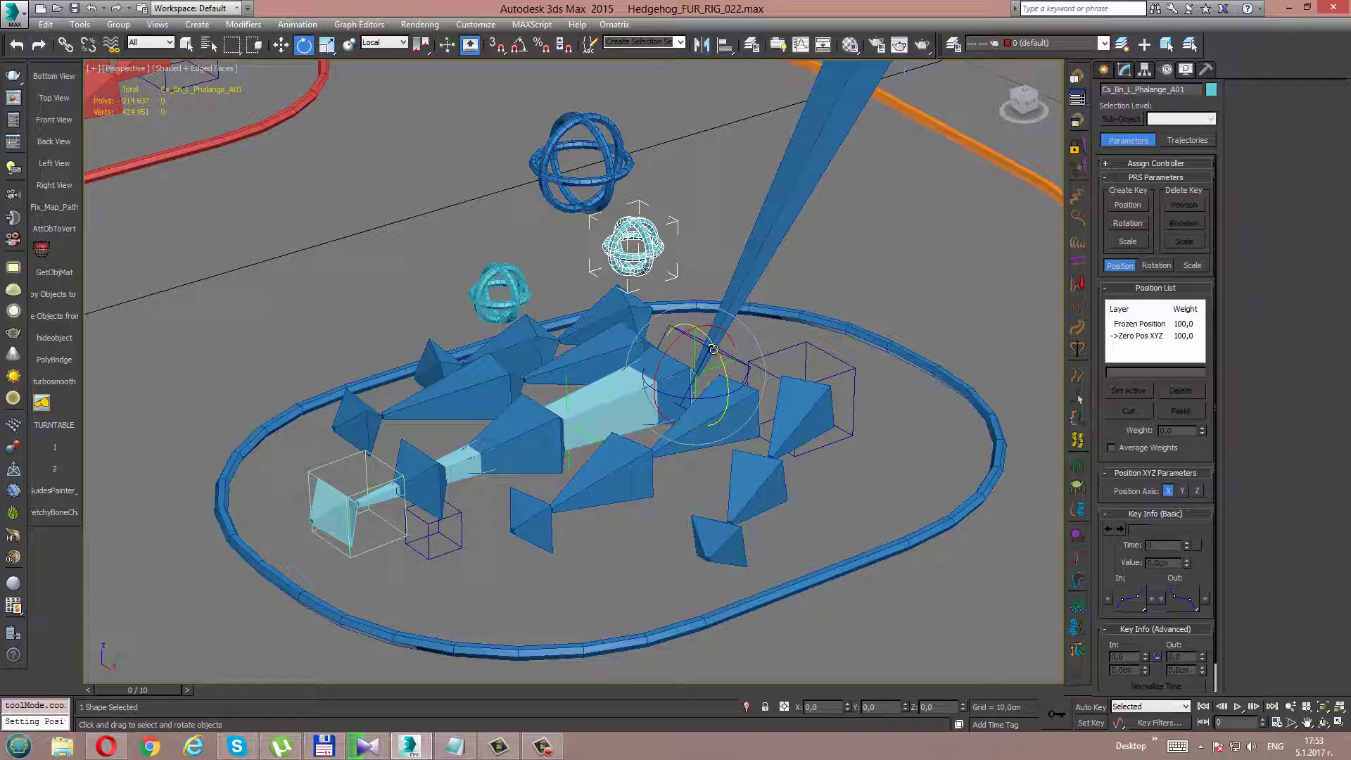
{"action": "left_click", "coordinate": [298, 25]}
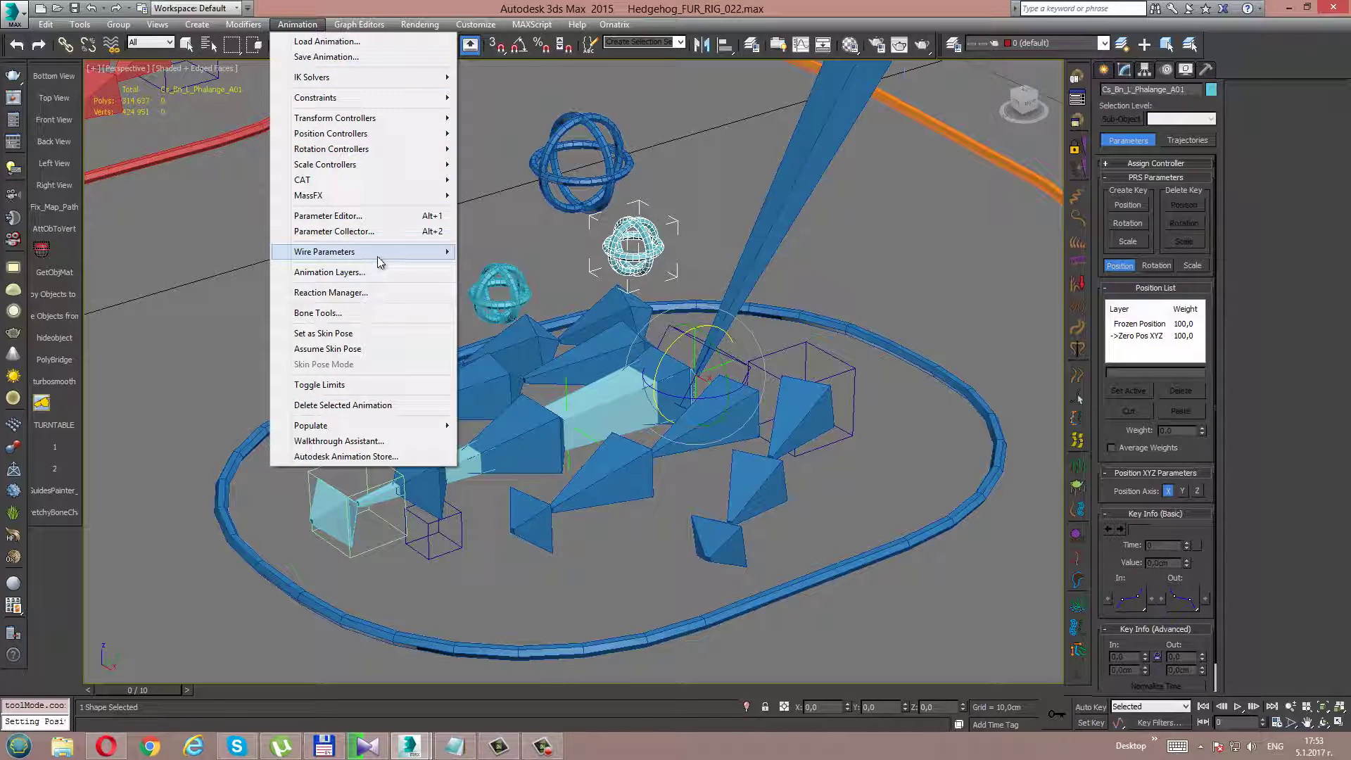
{"action": "mouse_move", "coordinate": [324, 251]}
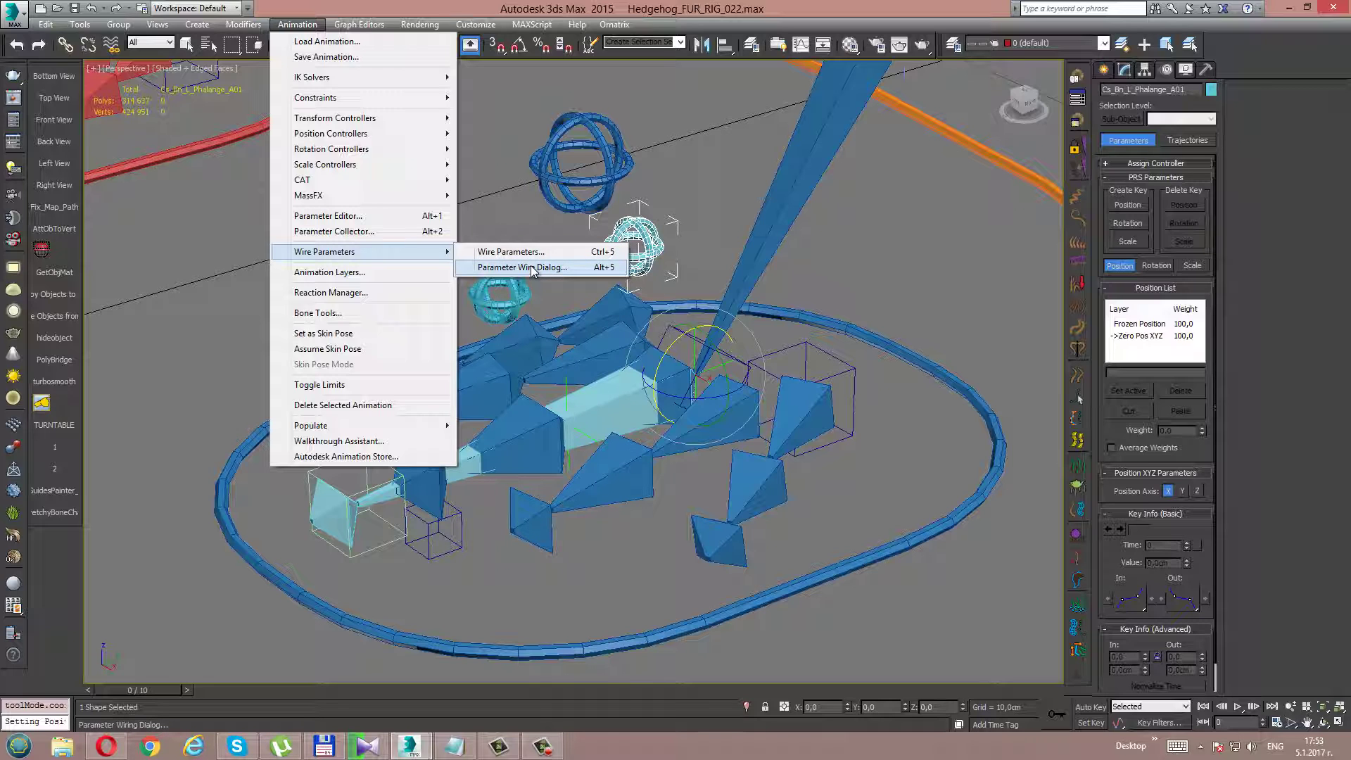
Open the Parameter Wire dialog and move it clear of the rig
{"action": "left_click", "coordinate": [532, 271]}
{"action": "left_click_drag", "start_coordinate": [580, 236], "coordinate": [242, 408]}
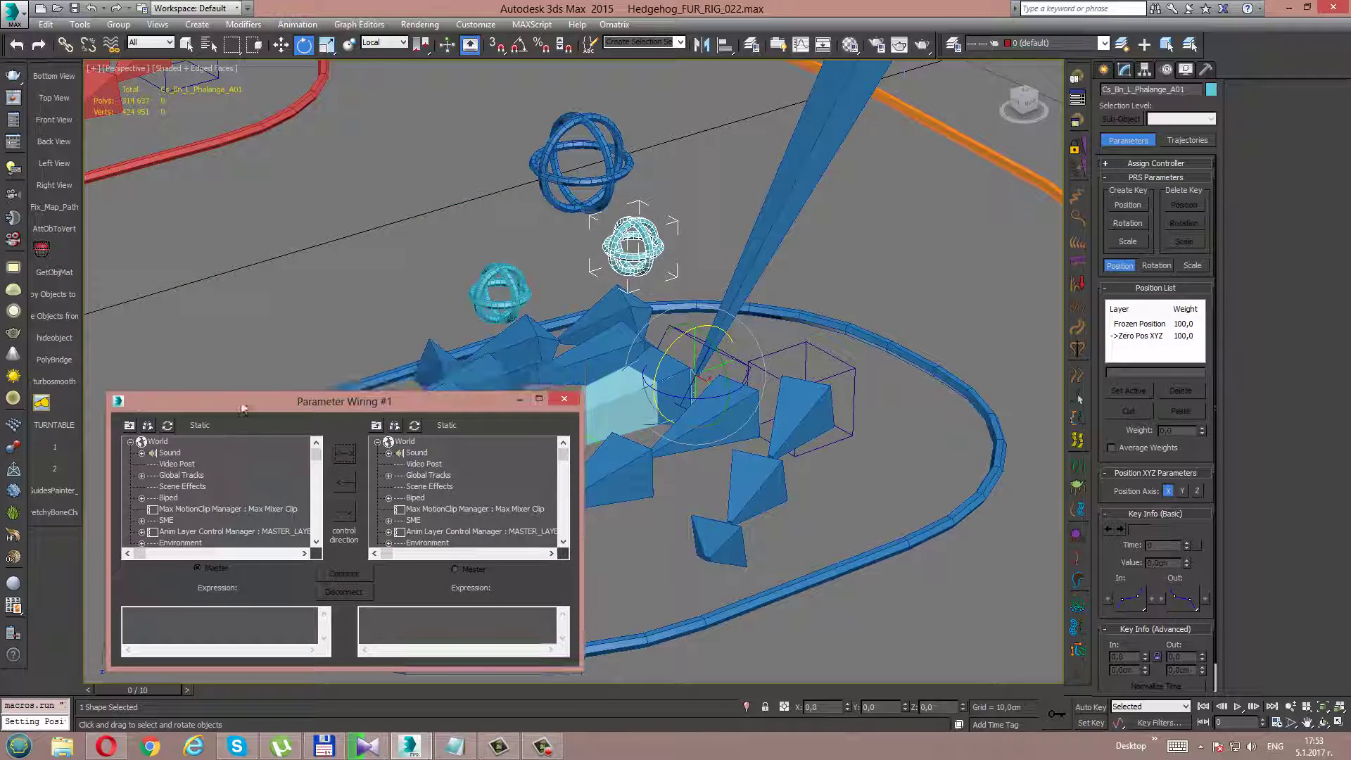
{"action": "mouse_move", "coordinate": [577, 366]}
{"action": "middle_mouse_down", "text": "alt"}
{"action": "mouse_move", "coordinate": [693, 240]}
{"action": "mouse_move", "coordinate": [473, 281]}
{"action": "middle_mouse_up", "text": "alt"}
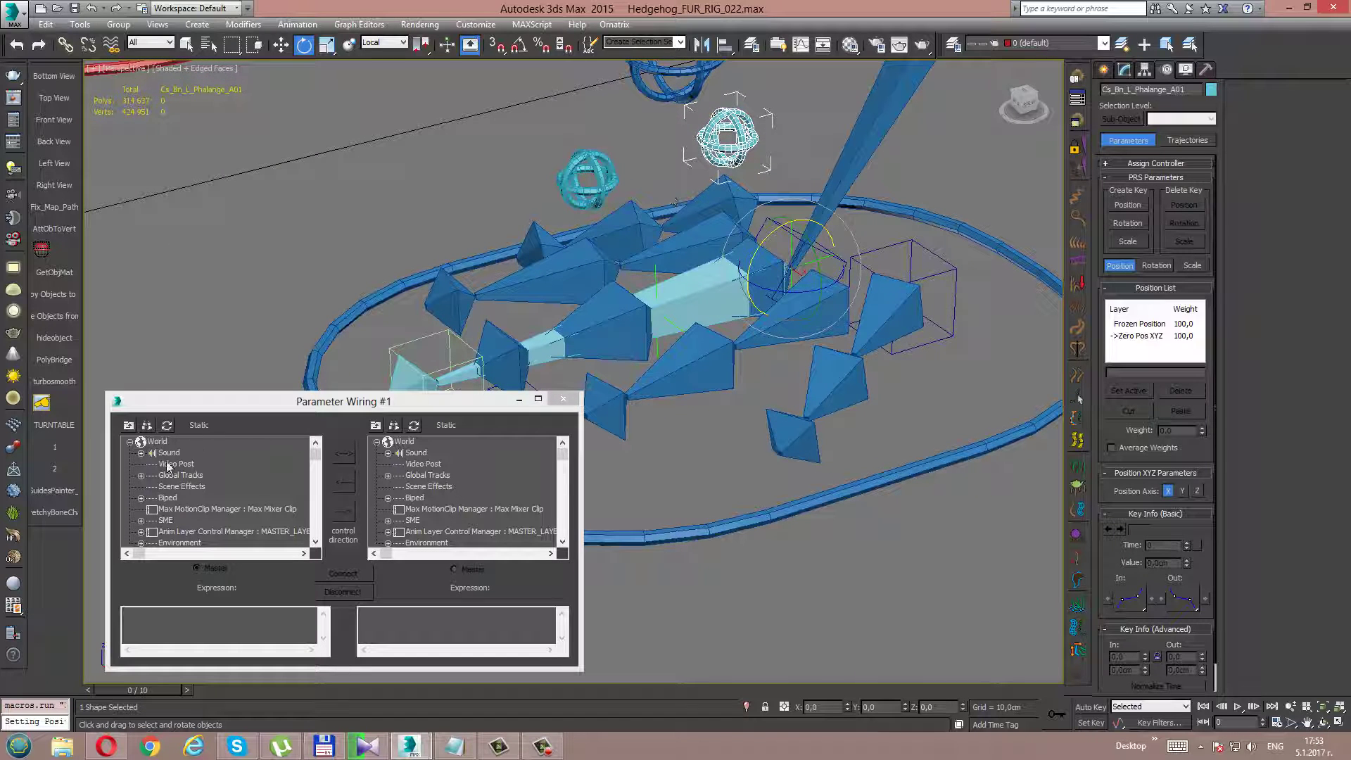
Expand the control's Zero Euler XYZ rotation tracks in the left tree, then select the Bn_L_PhalangeBK_A01 bone
{"action": "left_click", "coordinate": [167, 424]}
{"action": "left_click", "coordinate": [141, 453]}
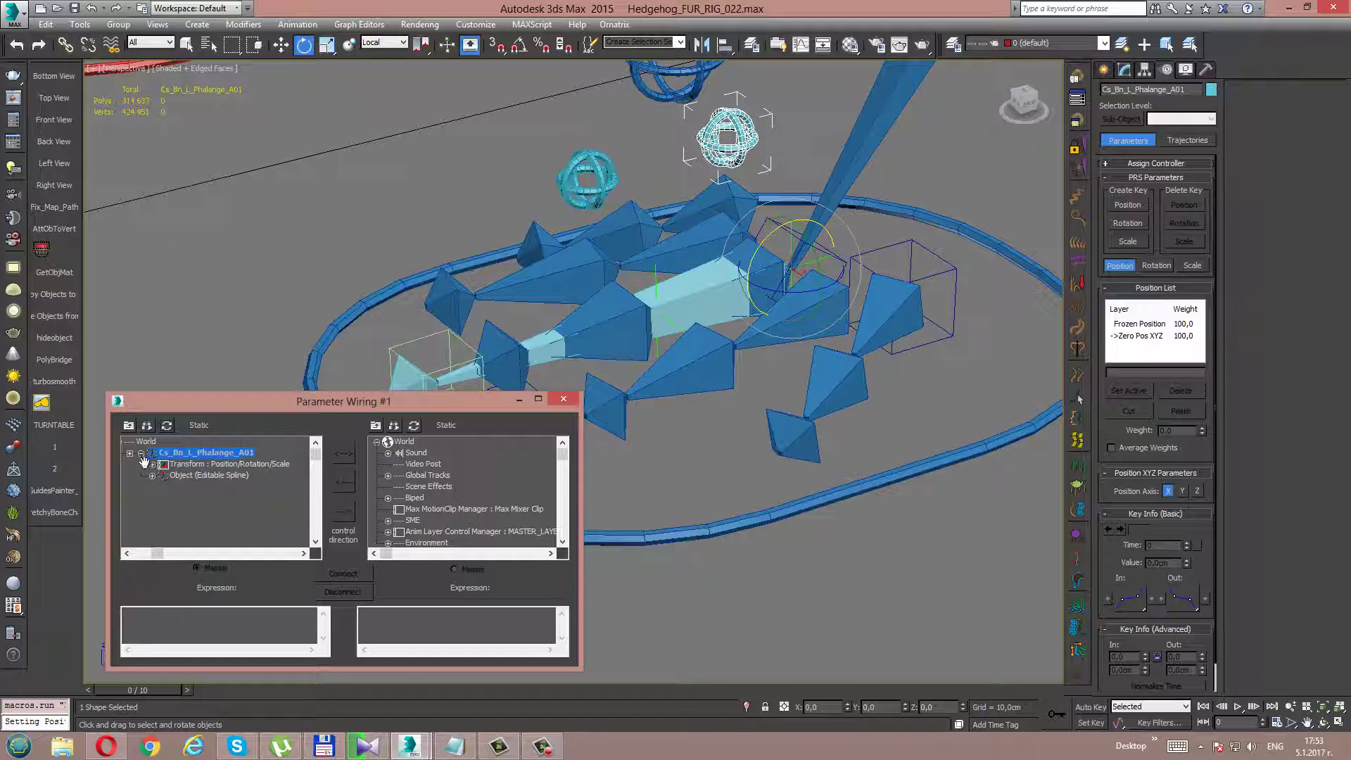
{"action": "left_click", "coordinate": [163, 486]}
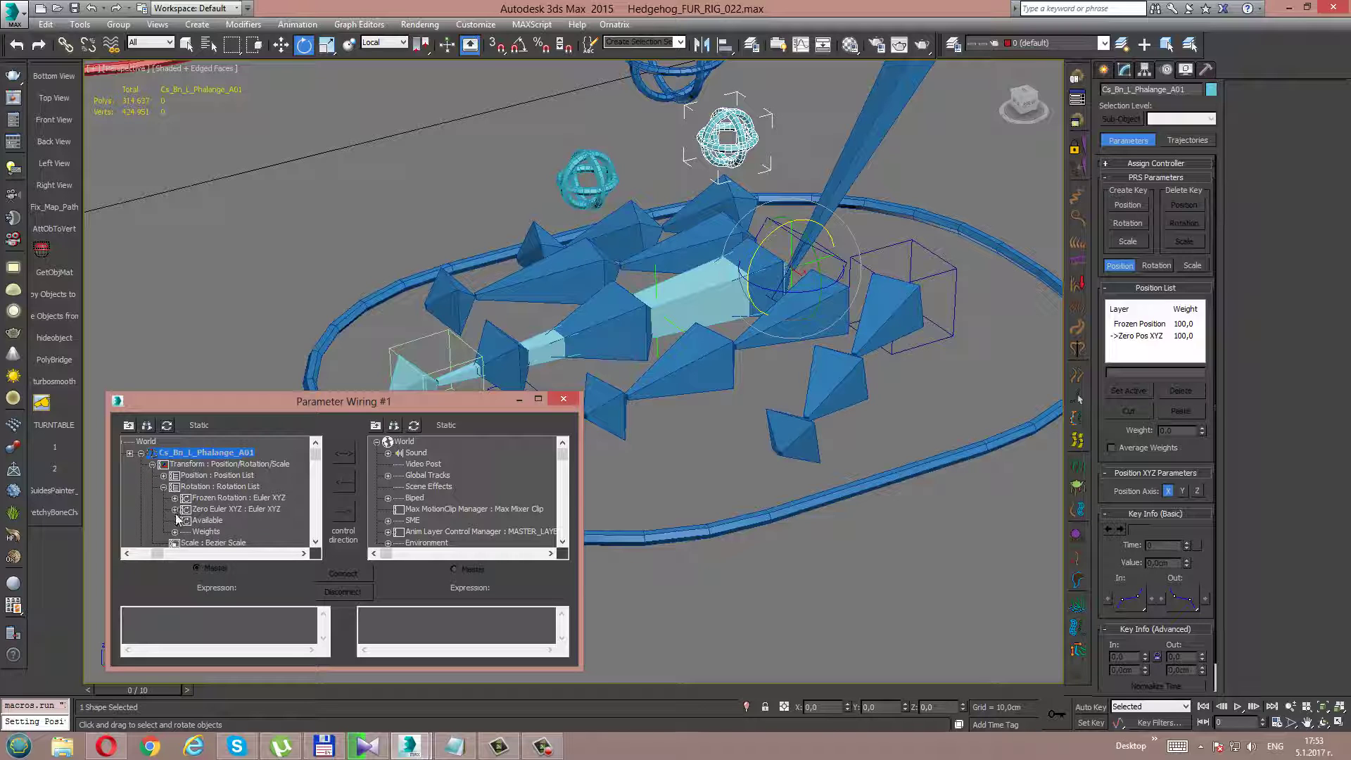
{"action": "left_click", "coordinate": [174, 508]}
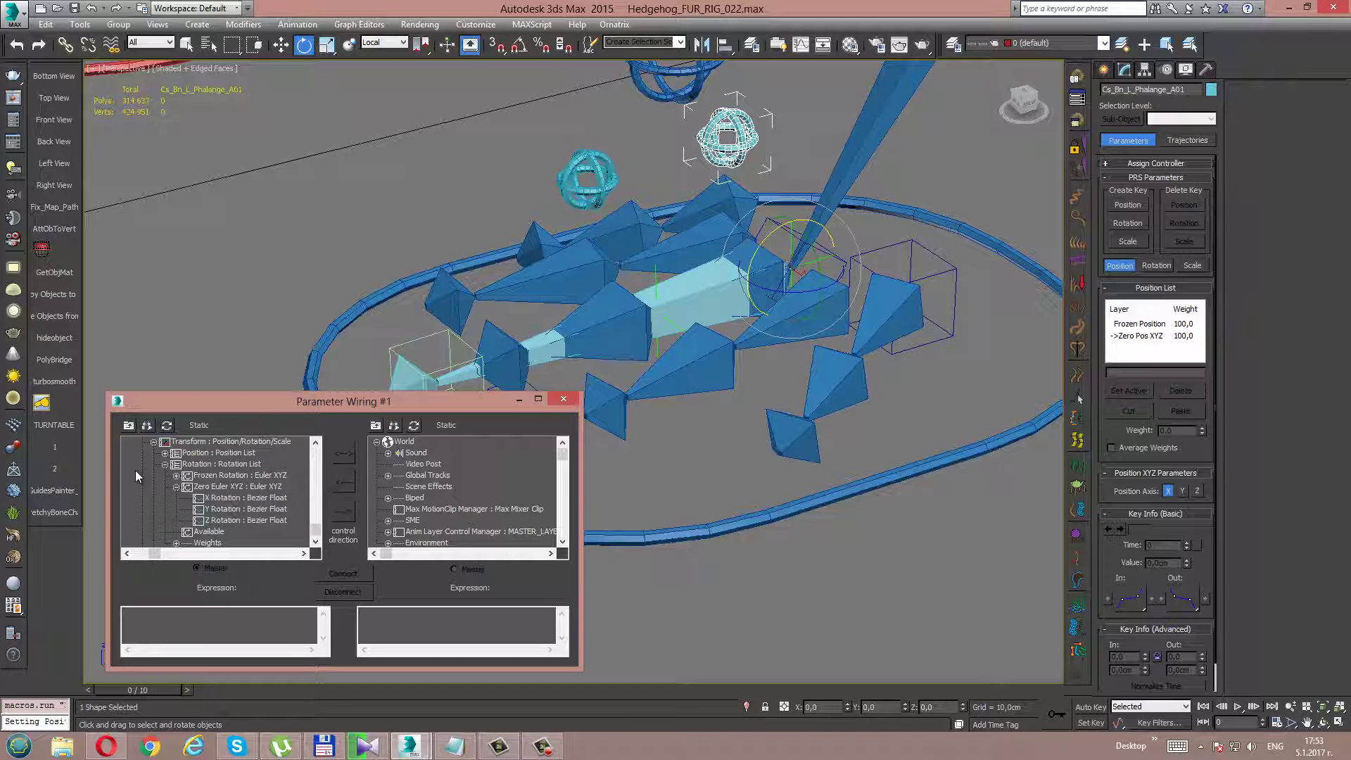
{"action": "scroll", "coordinate": [135, 469], "scroll_direction": "down", "scroll_amount": 1}
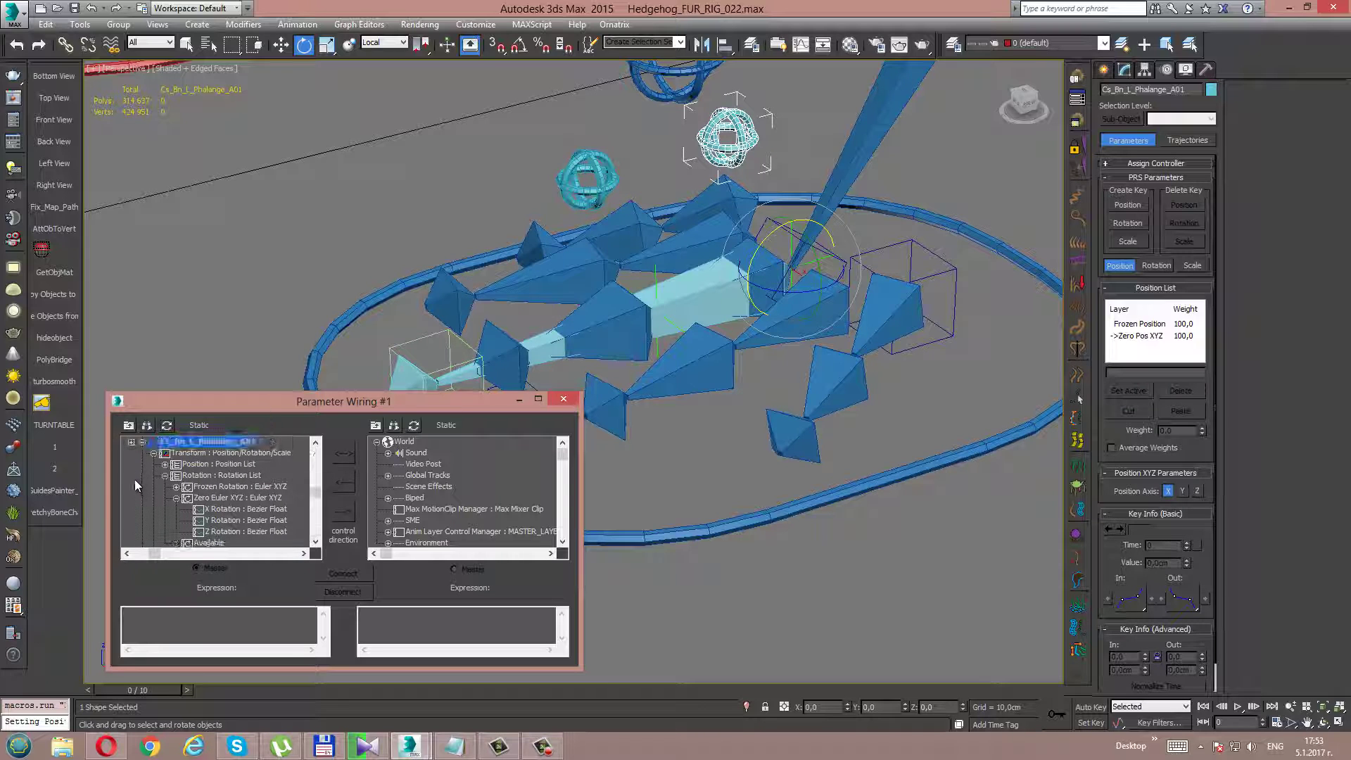
{"action": "left_click", "coordinate": [742, 252]}
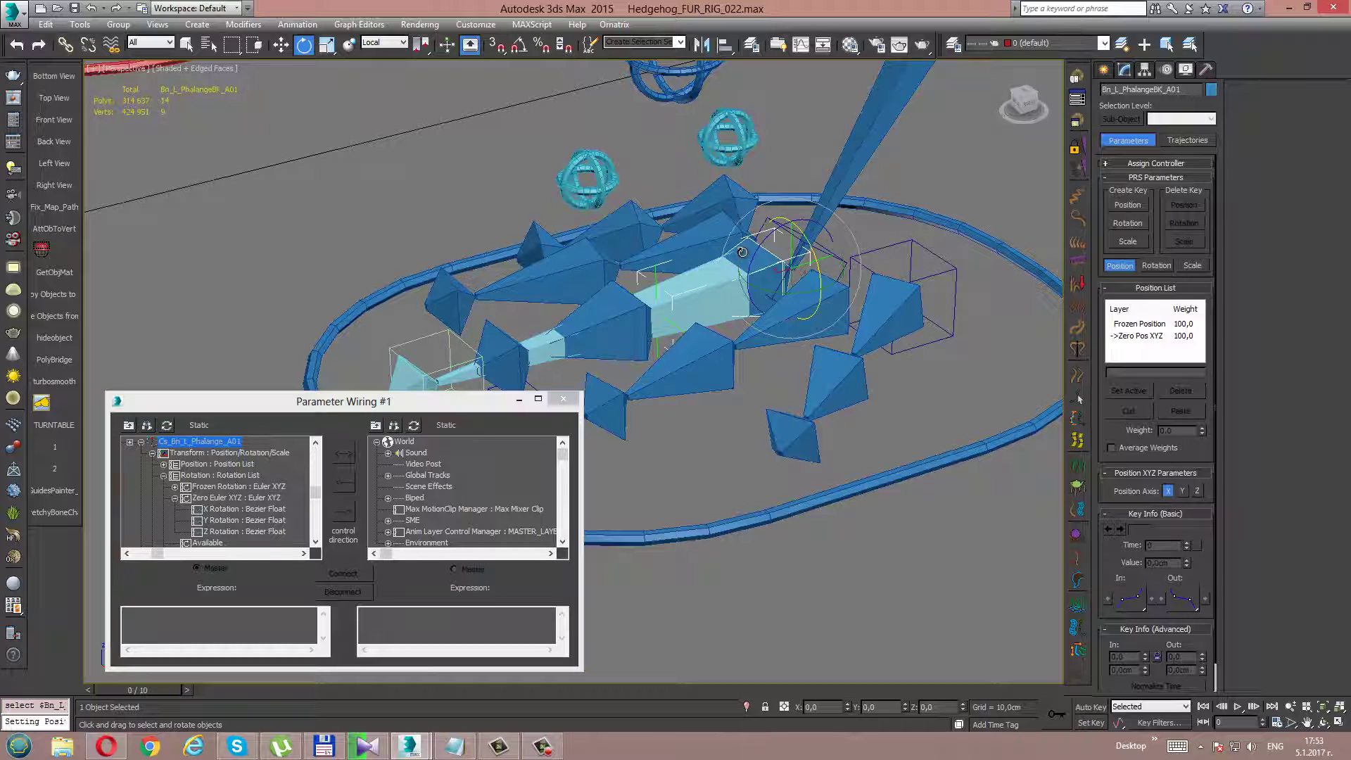
Load the bone into the right tree and expand its Zero Euler XYZ rotation tracks
{"action": "left_click", "coordinate": [413, 425]}
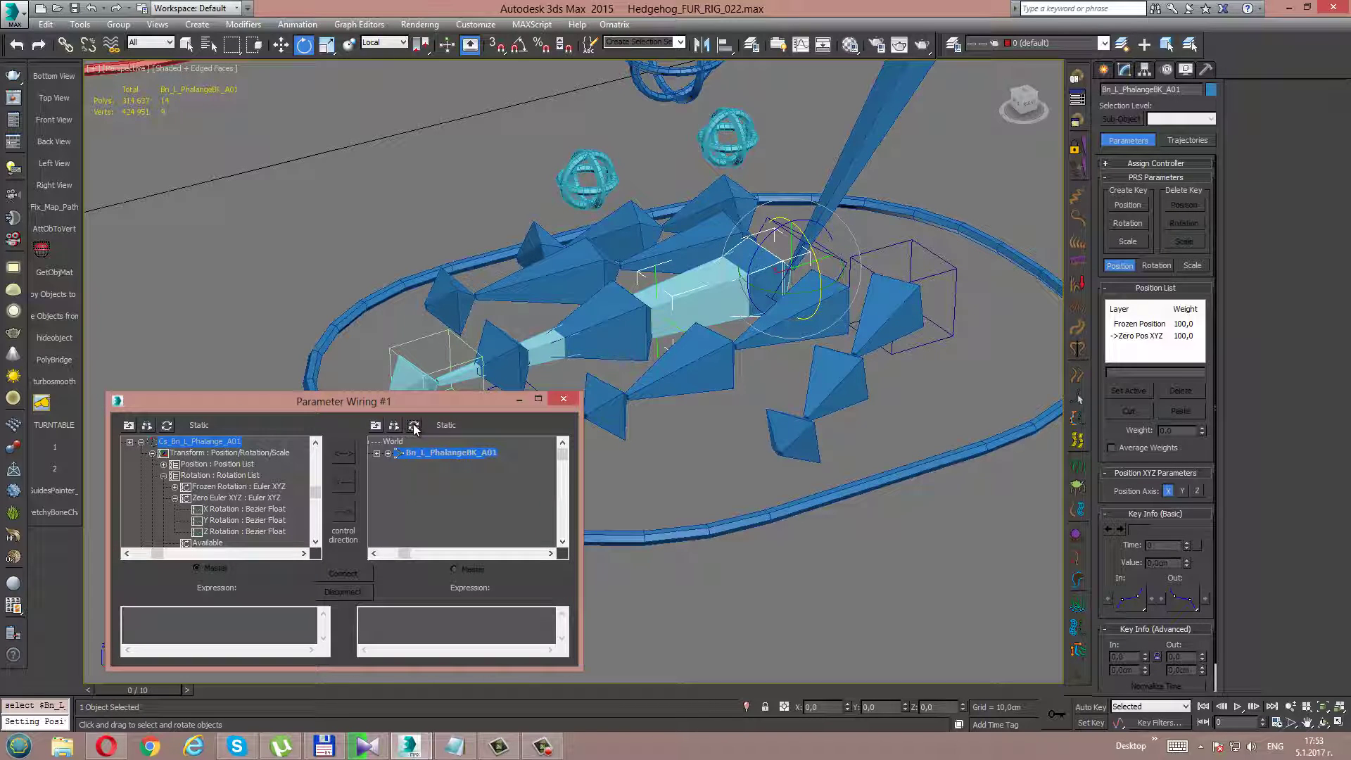
{"action": "left_click", "coordinate": [387, 452]}
{"action": "left_click", "coordinate": [399, 463]}
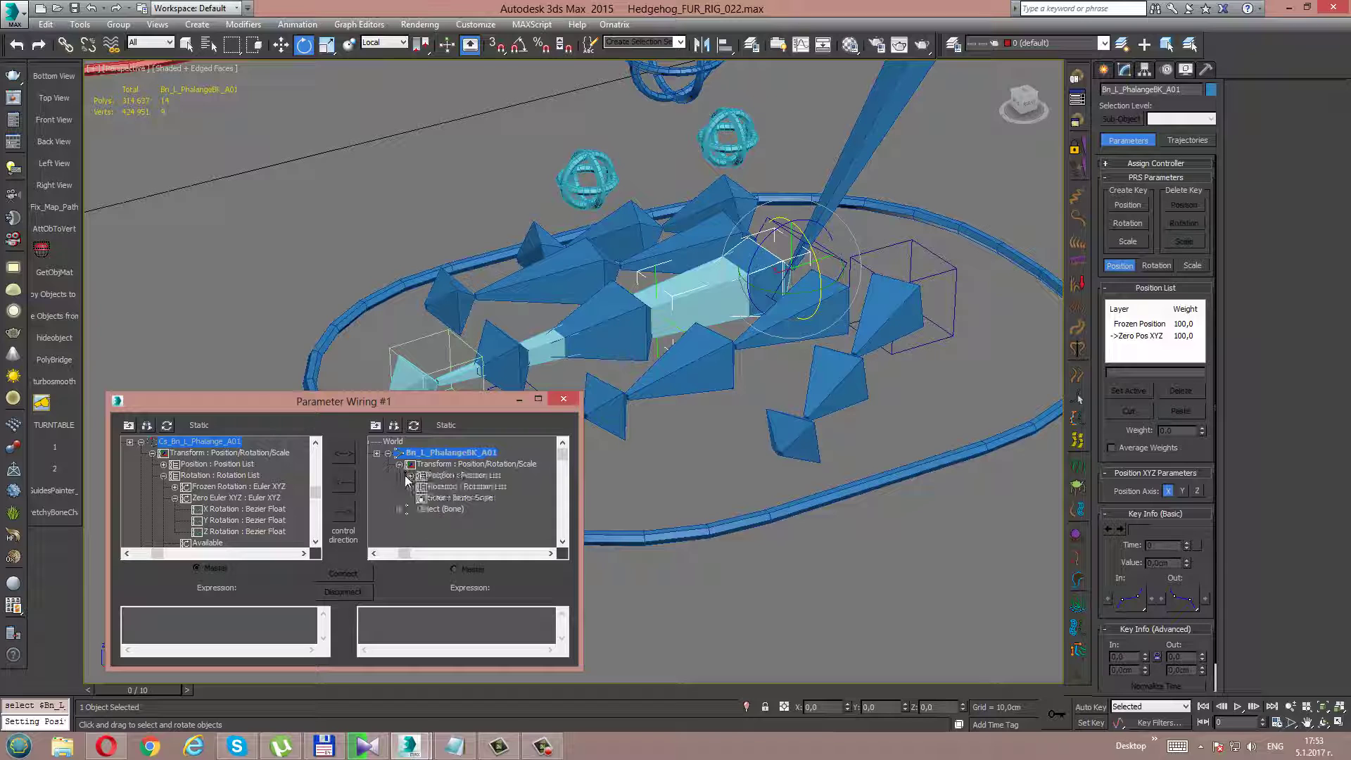
{"action": "left_click", "coordinate": [410, 486]}
{"action": "left_click", "coordinate": [421, 508]}
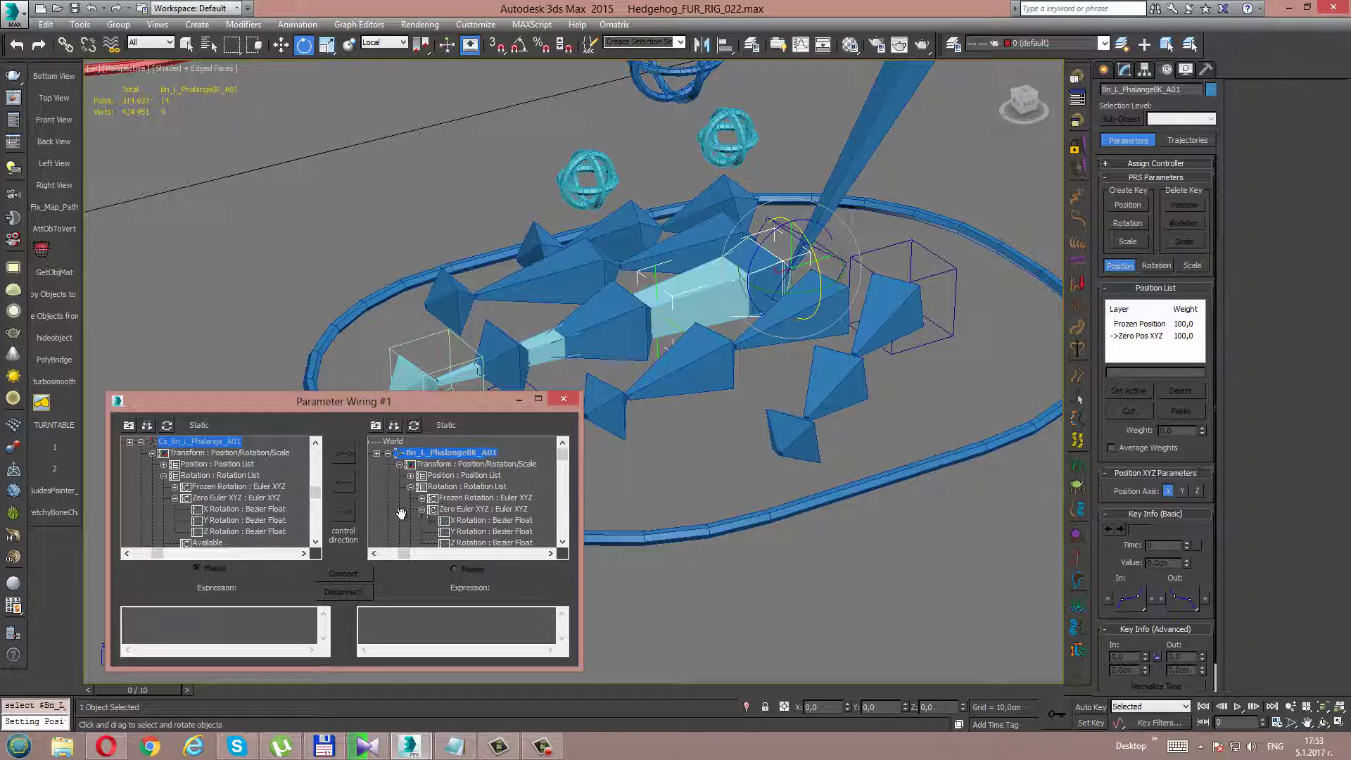
{"action": "scroll", "coordinate": [391, 485], "scroll_direction": "down", "scroll_amount": 1}
Select X Rotation on the control in the left tree and on the bone in the right tree
{"action": "left_click", "coordinate": [726, 136]}
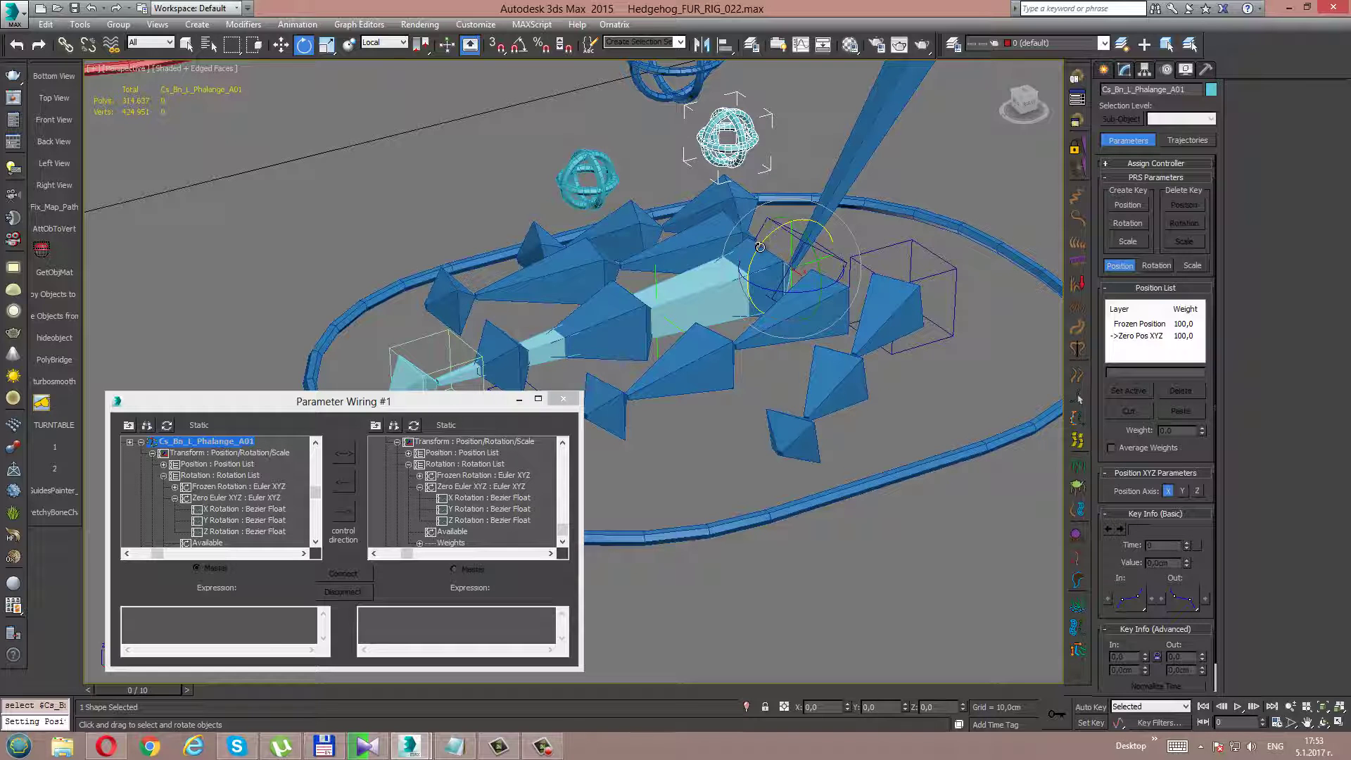
{"action": "left_click", "coordinate": [229, 510]}
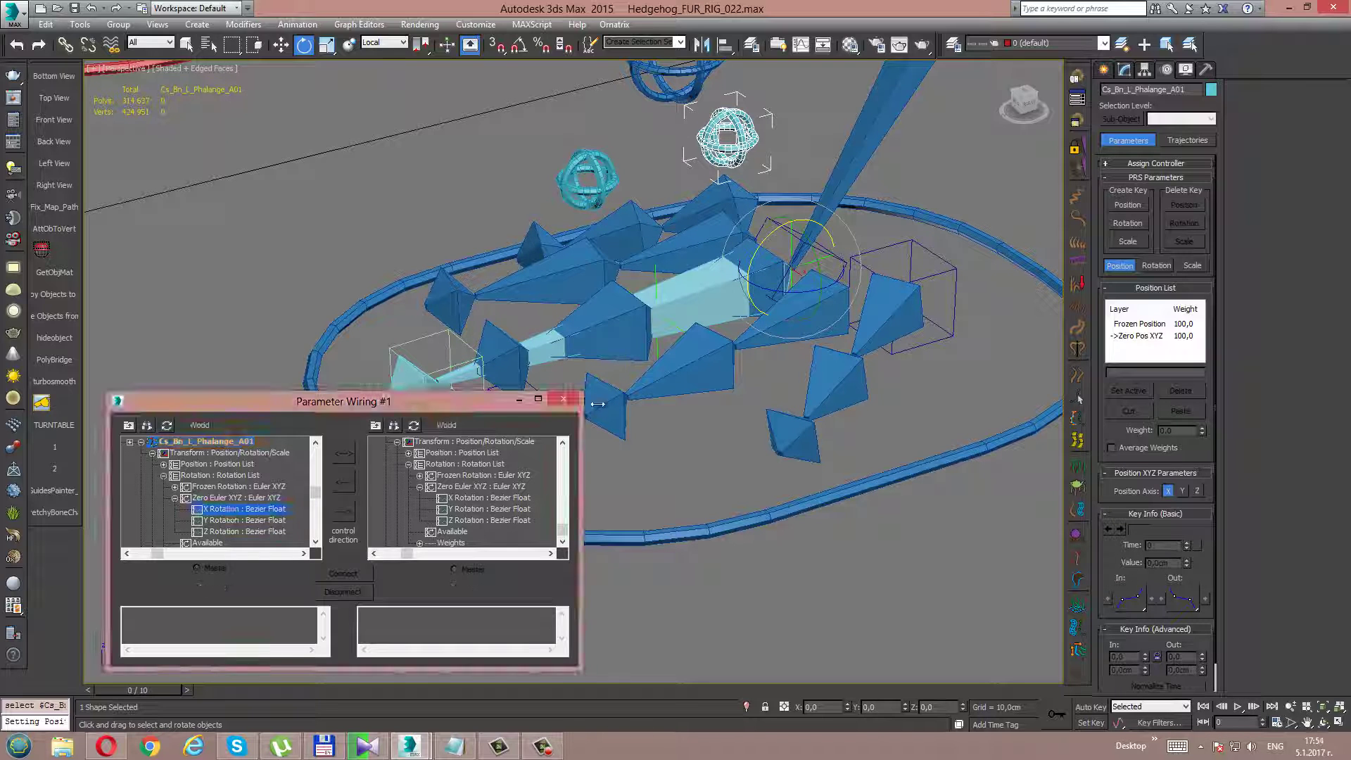
{"action": "left_click", "coordinate": [745, 248]}
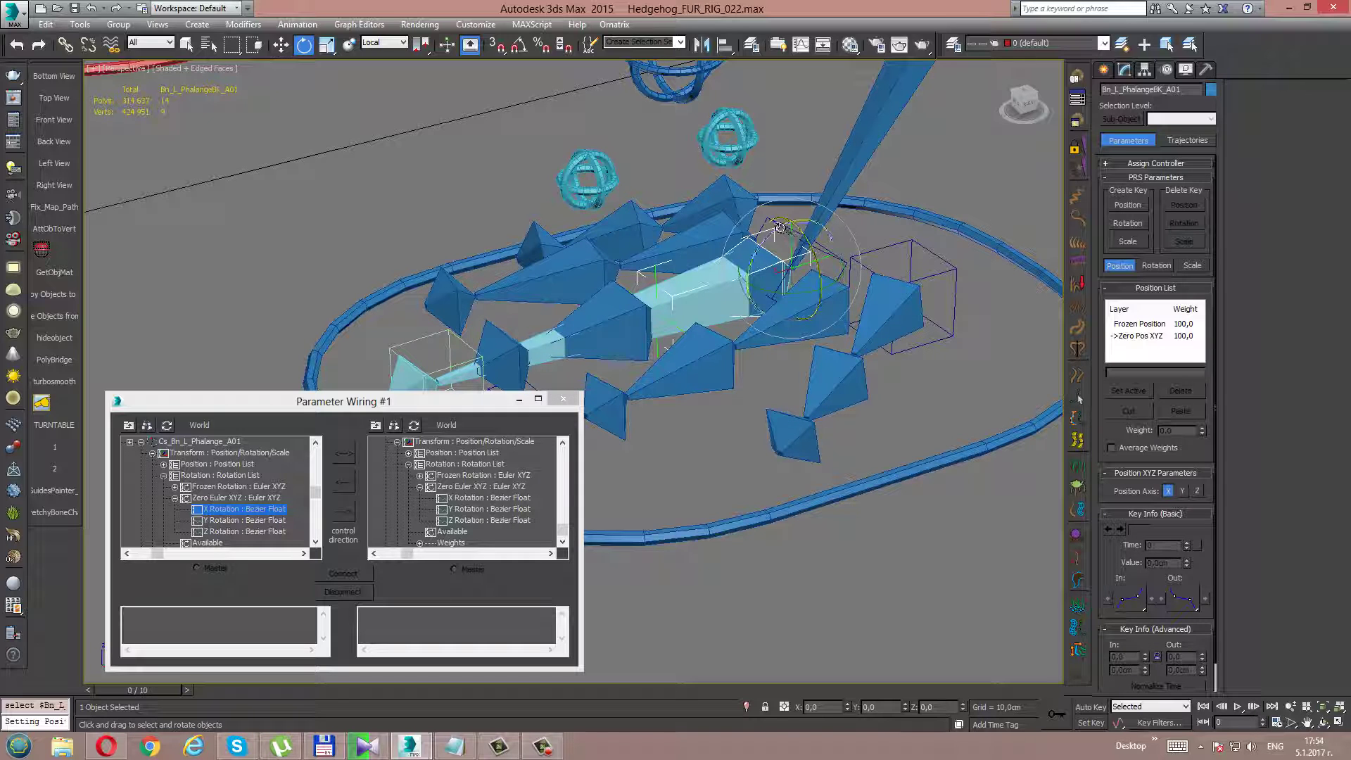
{"action": "left_click", "coordinate": [707, 140]}
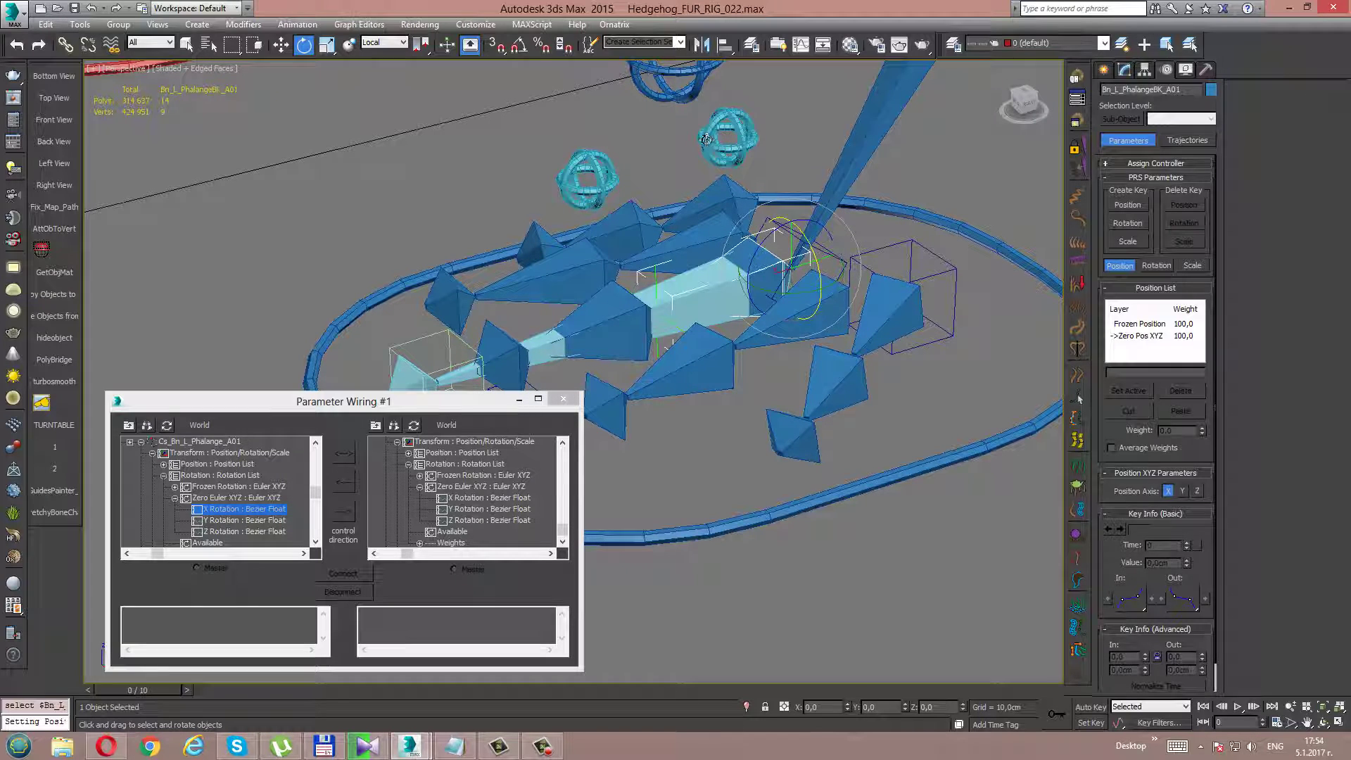
{"action": "left_click", "coordinate": [775, 270]}
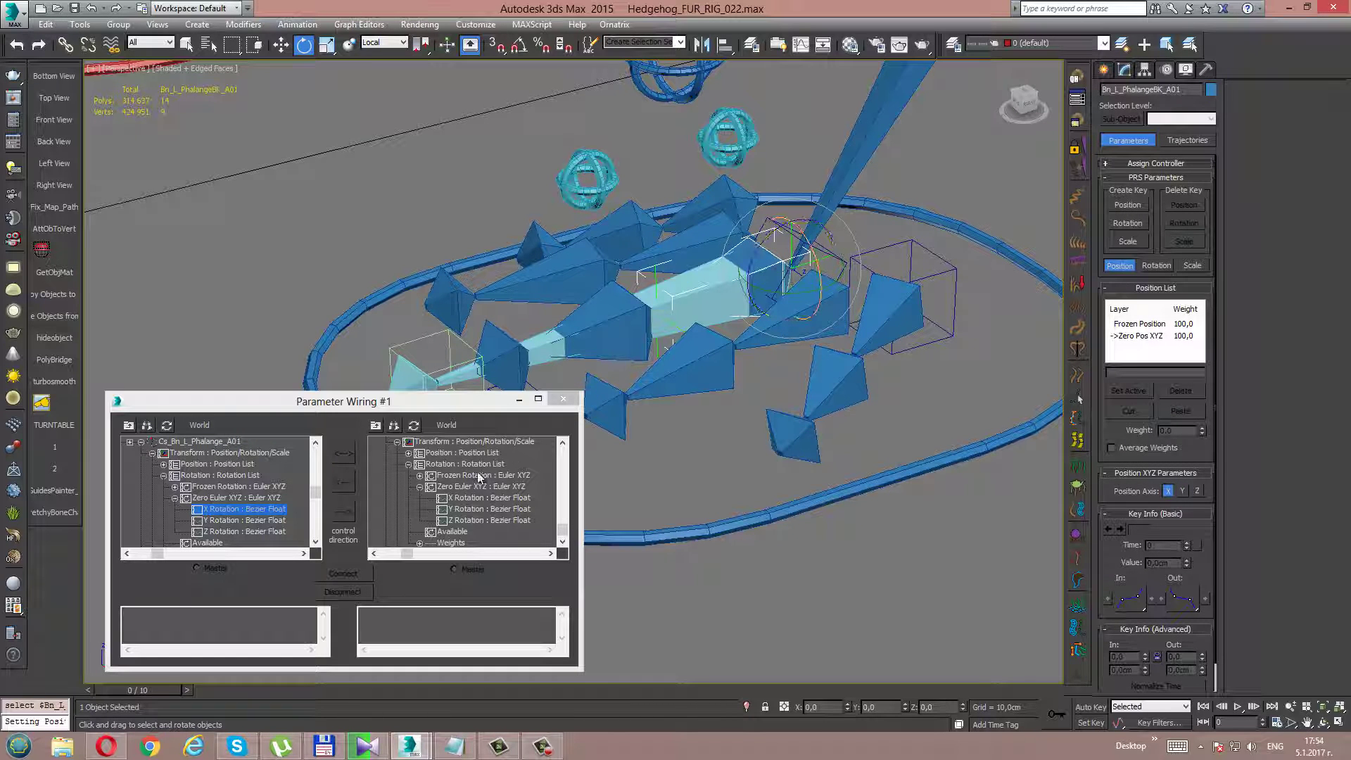
{"action": "left_click", "coordinate": [413, 426]}
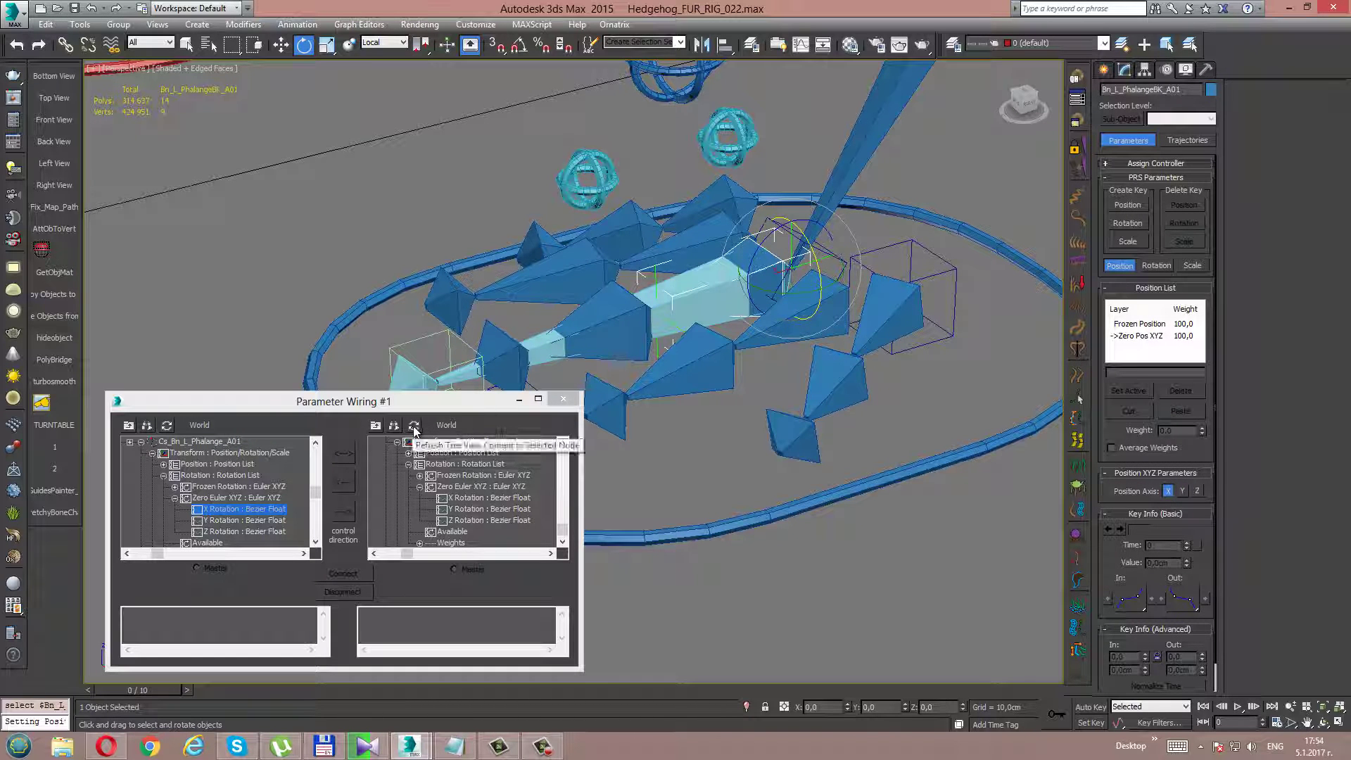
{"action": "left_click", "coordinate": [562, 541]}
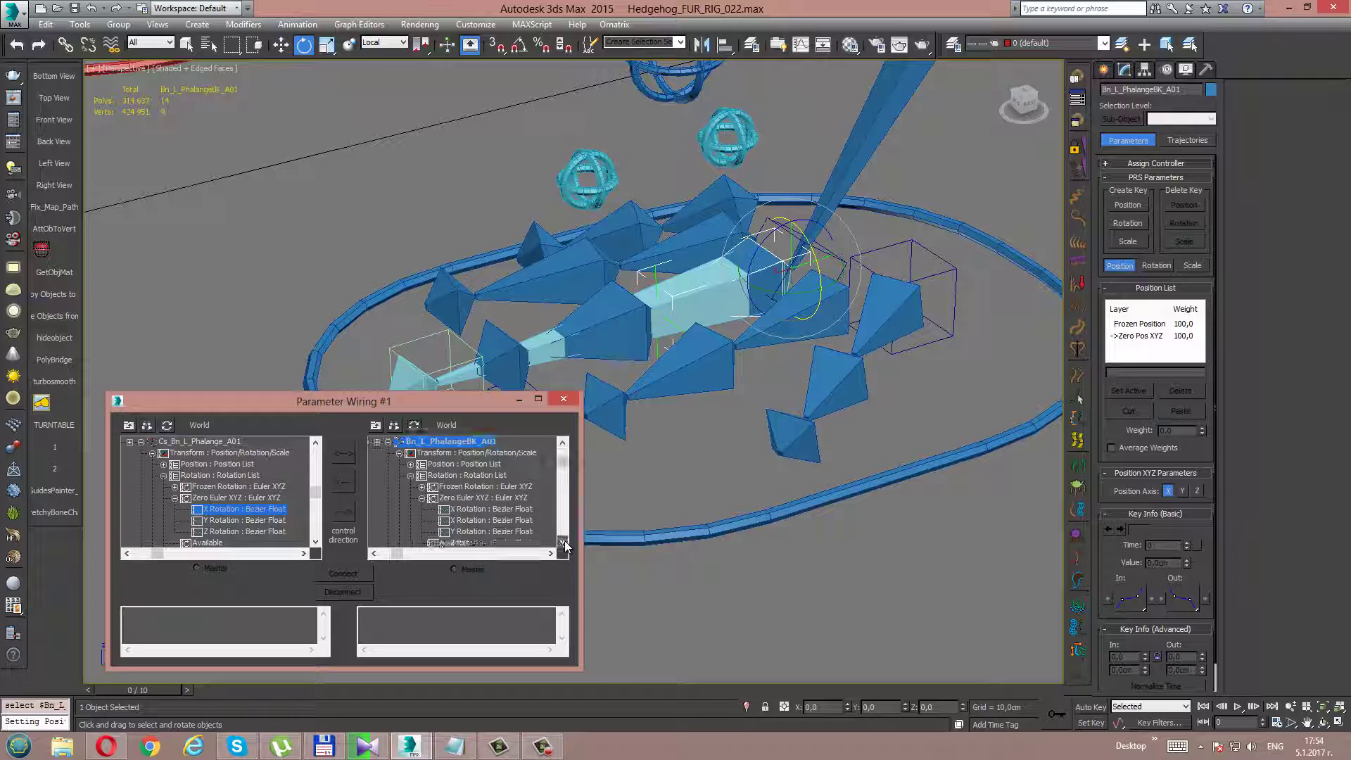
{"action": "left_click", "coordinate": [472, 487]}
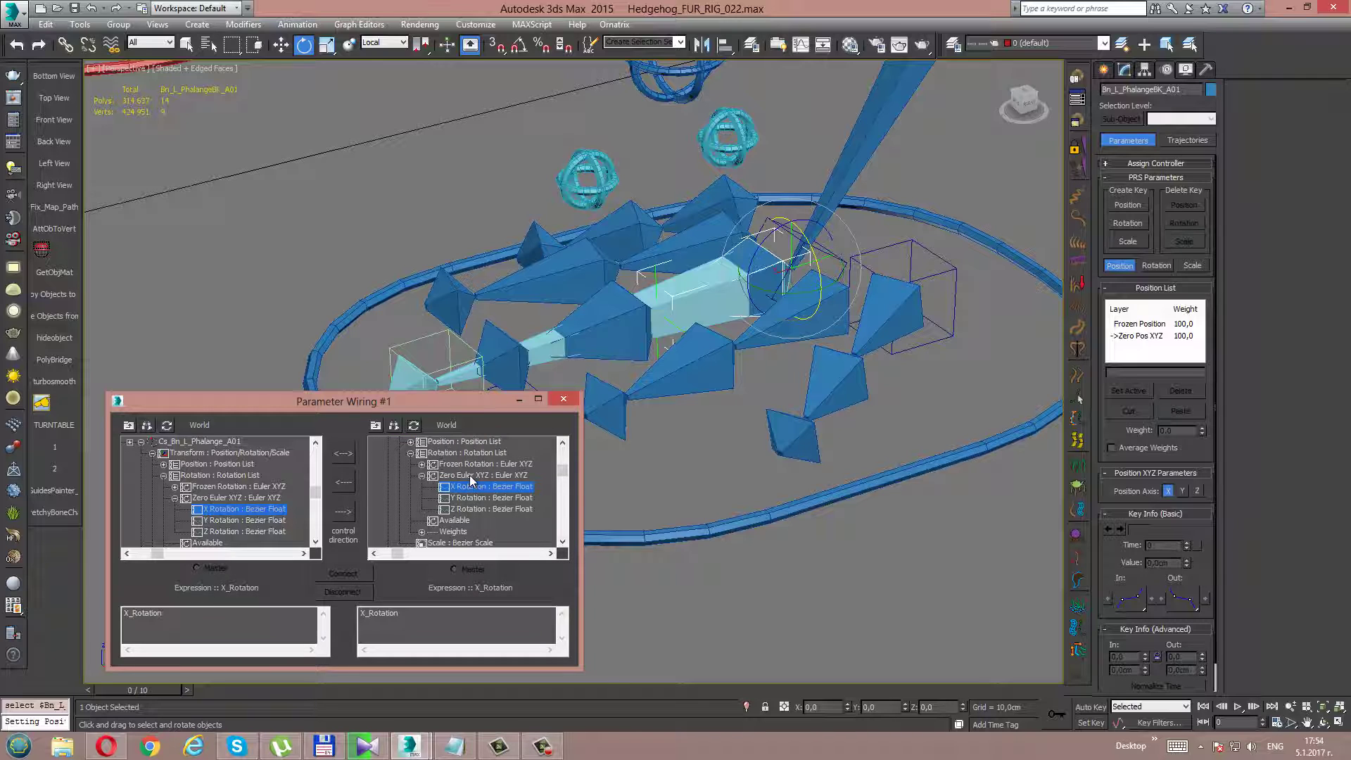
Connect a one-way X_Rotation wire from control to bone and test-rotate it, undoing each test
{"action": "left_click", "coordinate": [347, 515]}
{"action": "left_click", "coordinate": [342, 573]}
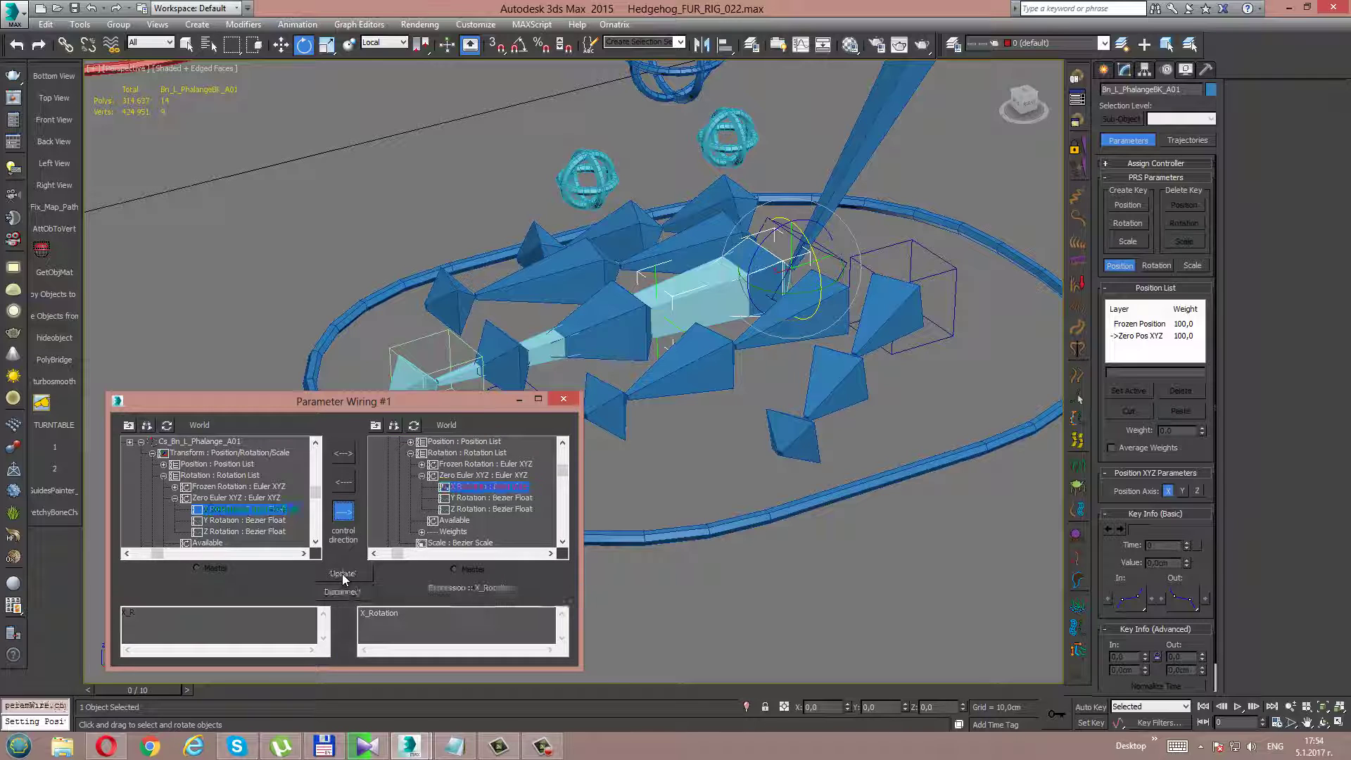
{"action": "left_click", "coordinate": [727, 150]}
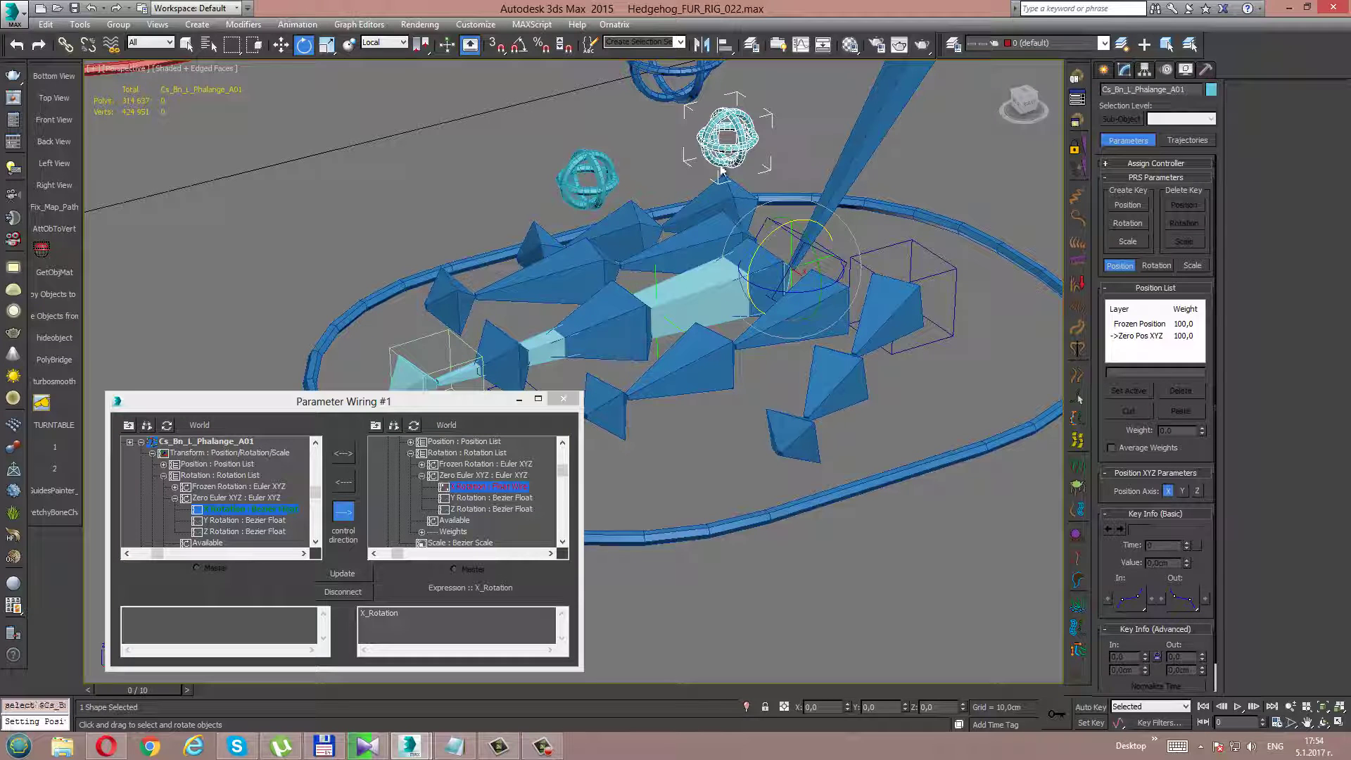
{"action": "left_click_drag", "start_coordinate": [727, 150], "coordinate": [735, 283]}
{"action": "key", "text": "ctrl+z"}
{"action": "left_click_drag", "start_coordinate": [770, 230], "coordinate": [759, 265]}
{"action": "key", "text": "ctrl+z"}
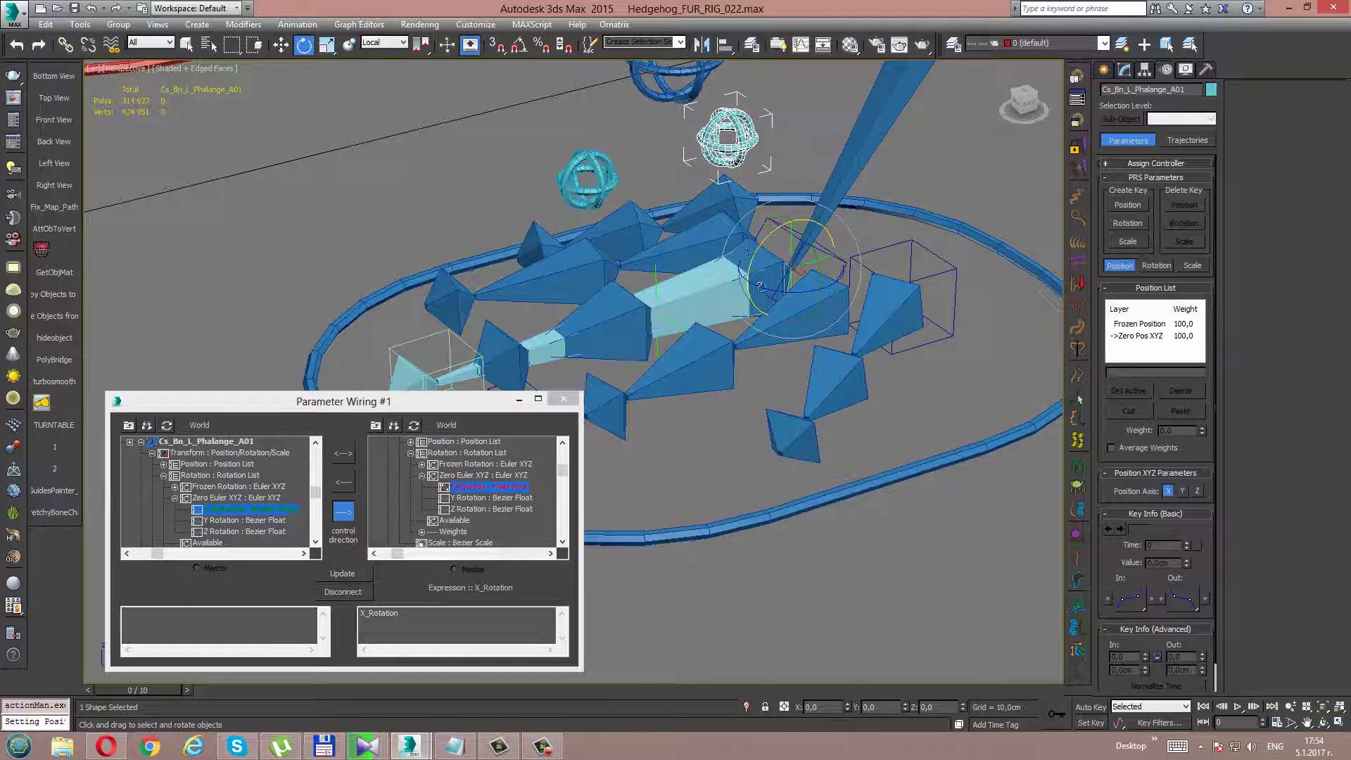
Edit and update the bone's X_Rotation wiring expression, then test-rotate the control and undo
{"action": "left_click", "coordinate": [371, 627]}
{"action": "type", "text": "-"}
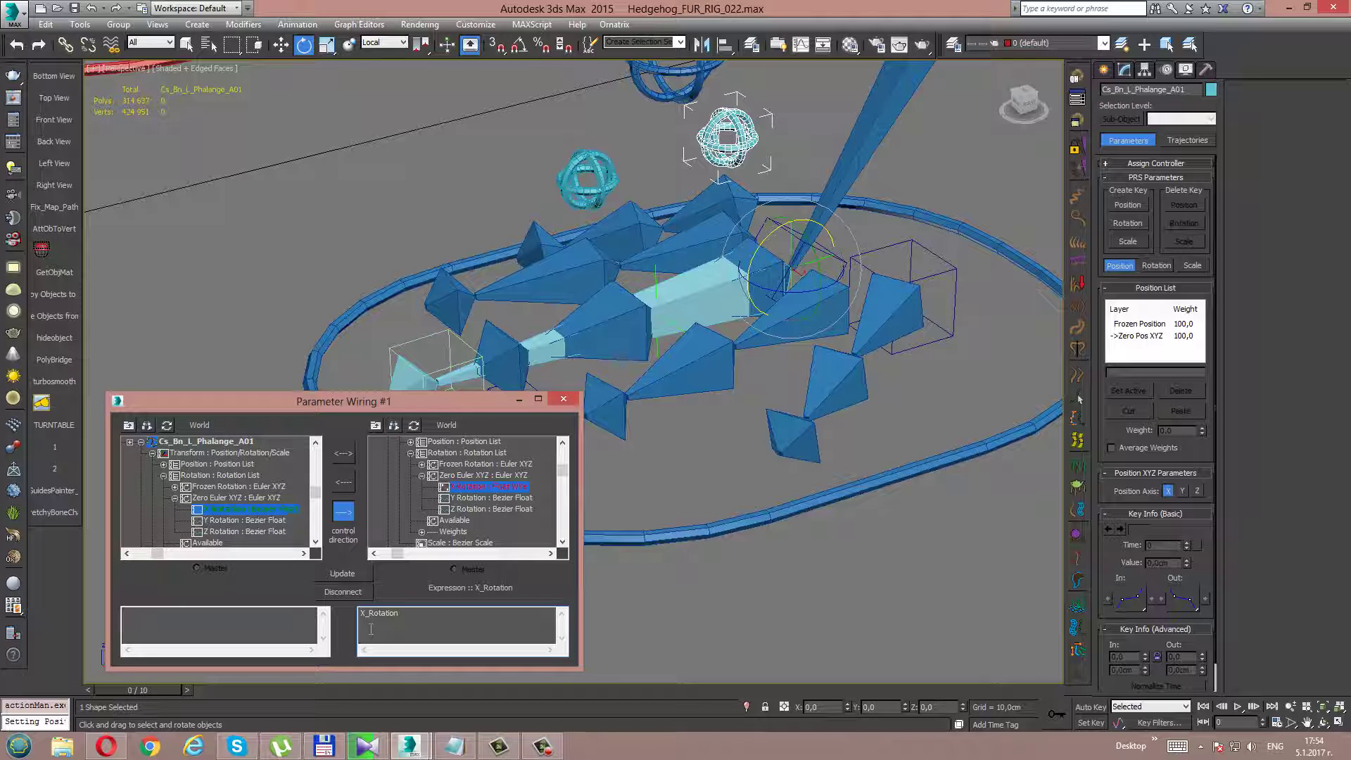
{"action": "left_click", "coordinate": [351, 579]}
{"action": "left_click_drag", "start_coordinate": [773, 232], "coordinate": [766, 243]}
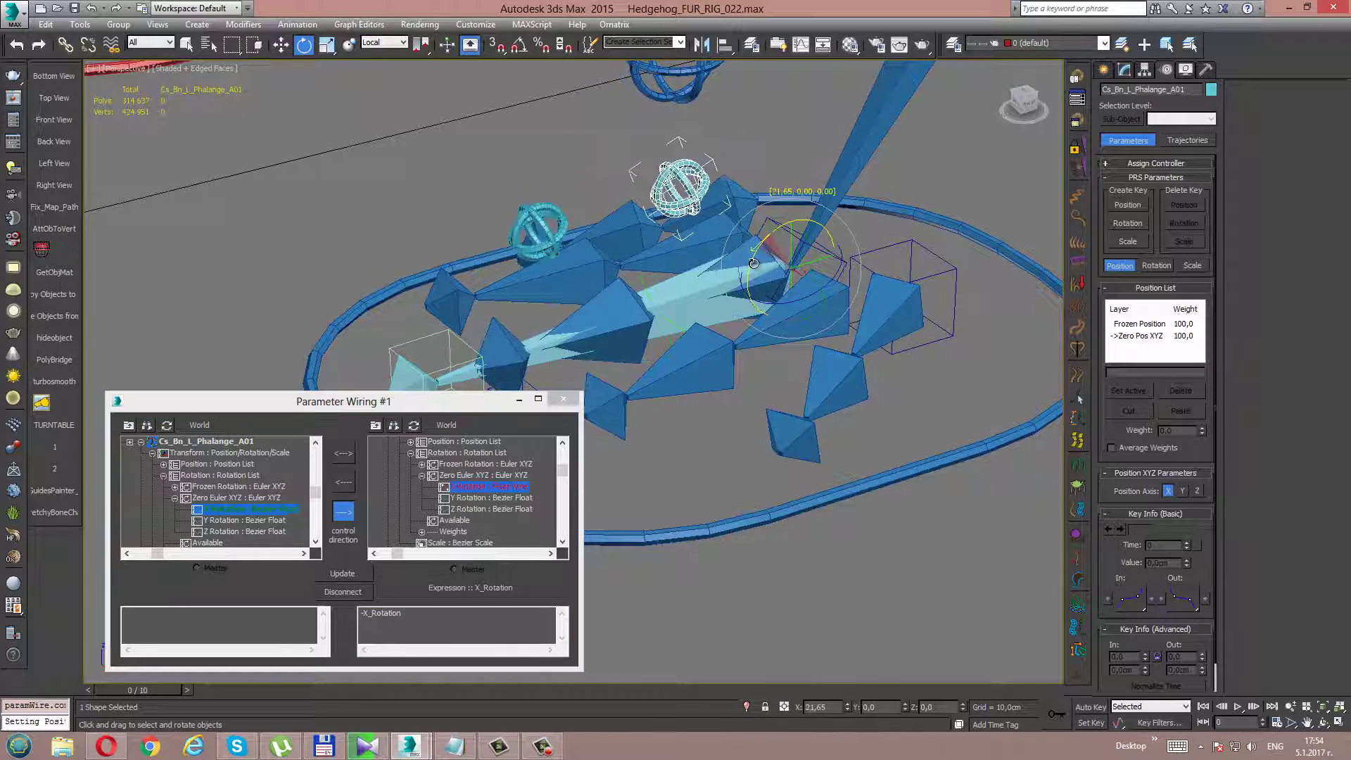
{"action": "key", "text": "ctrl+z"}
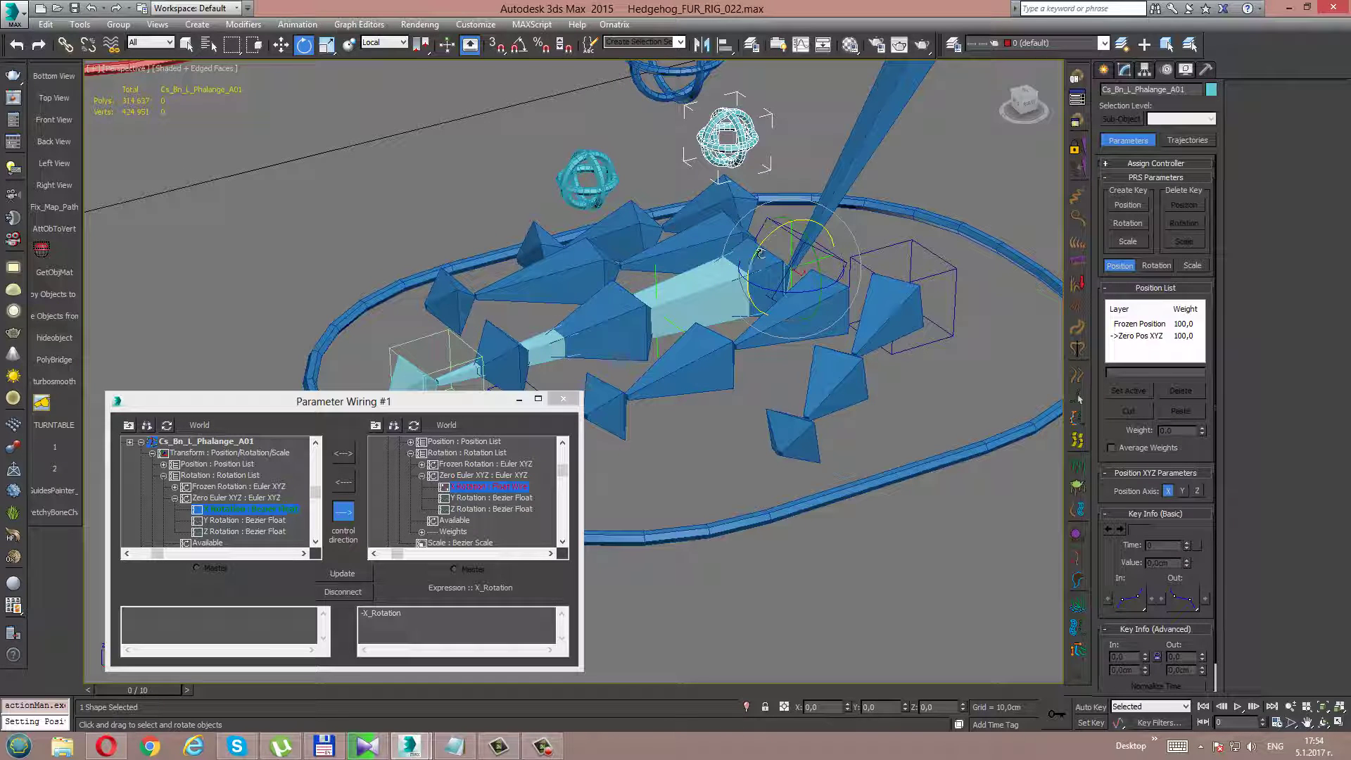
{"action": "left_click_drag", "start_coordinate": [750, 265], "coordinate": [749, 268]}
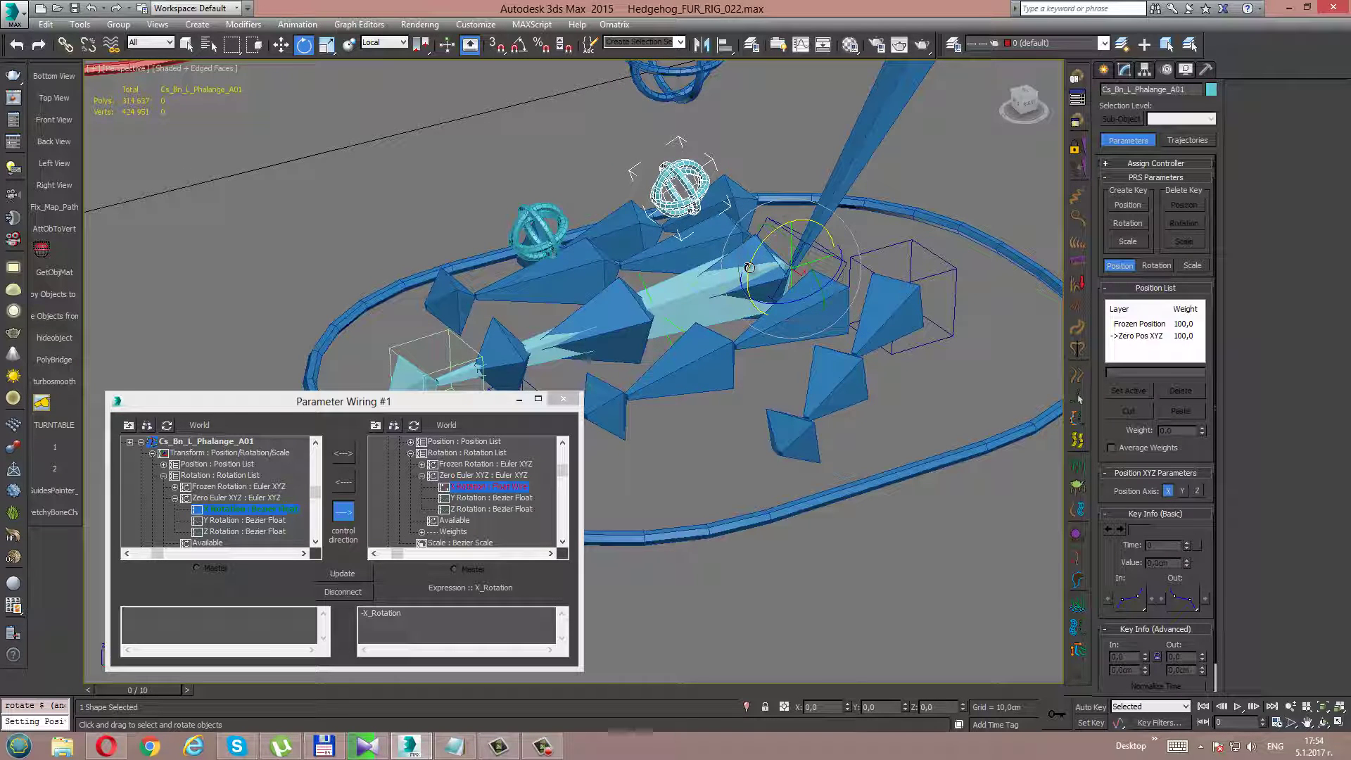
{"action": "key", "text": "ctrl+z"}
{"action": "scroll", "coordinate": [750, 267], "scroll_direction": "down", "scroll_amount": 2}
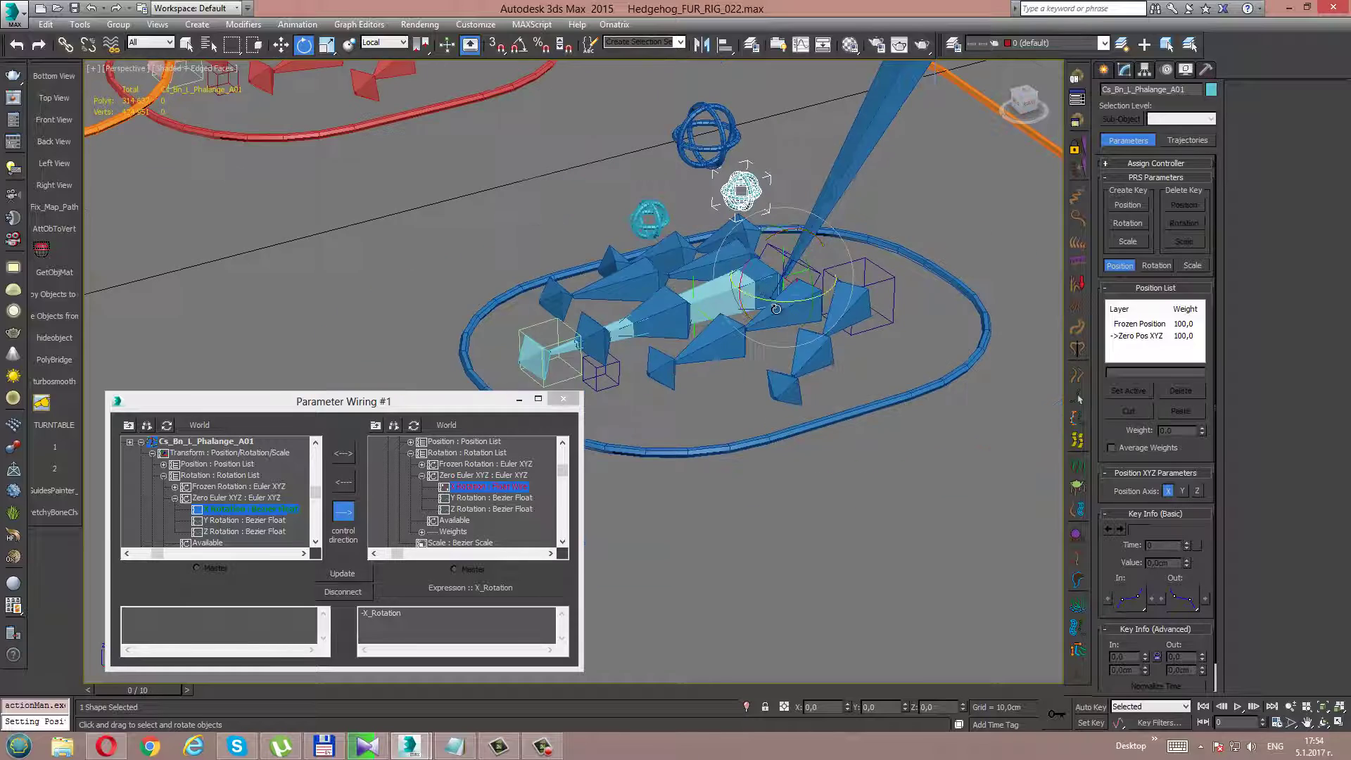
{"action": "scroll", "coordinate": [751, 285], "scroll_direction": "down", "scroll_amount": 2}
{"action": "scroll", "coordinate": [751, 301], "scroll_direction": "down", "scroll_amount": 1}
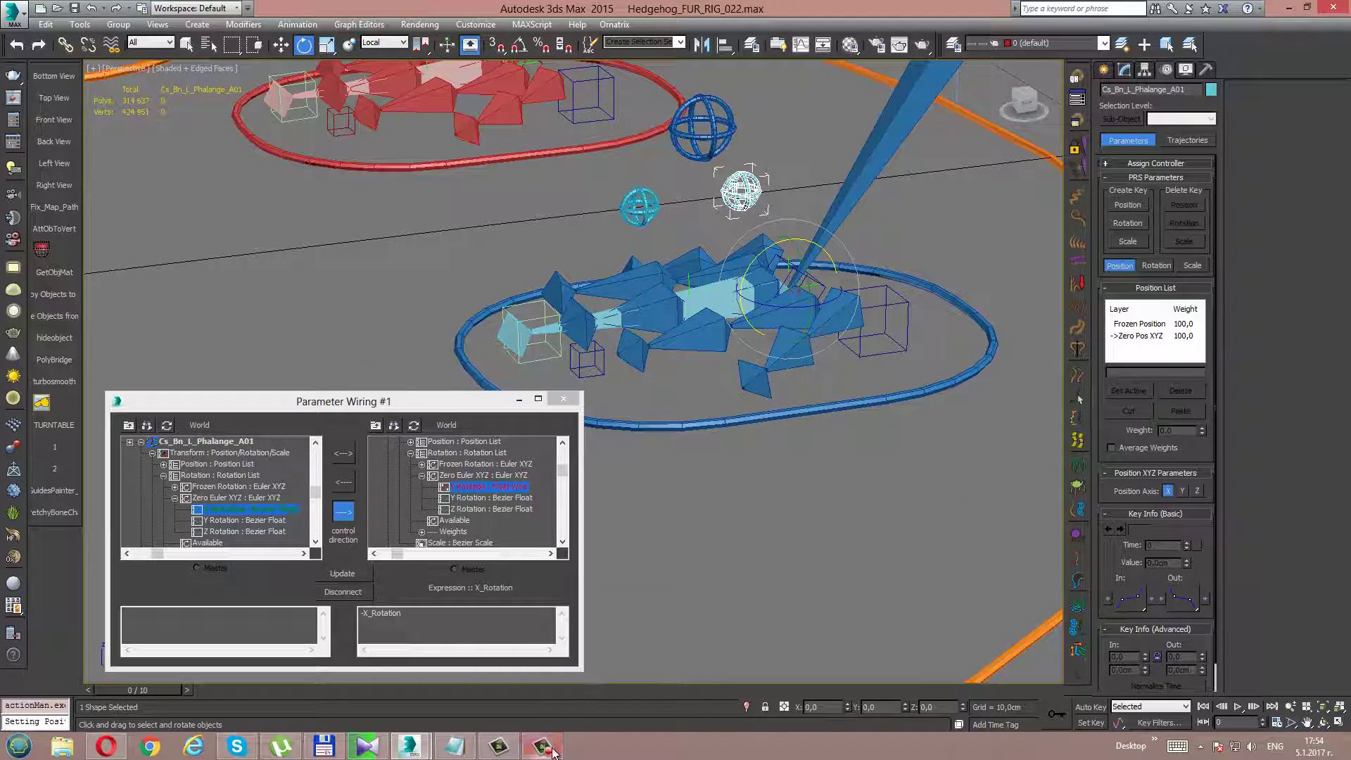
{"action": "key", "text": "F9"}
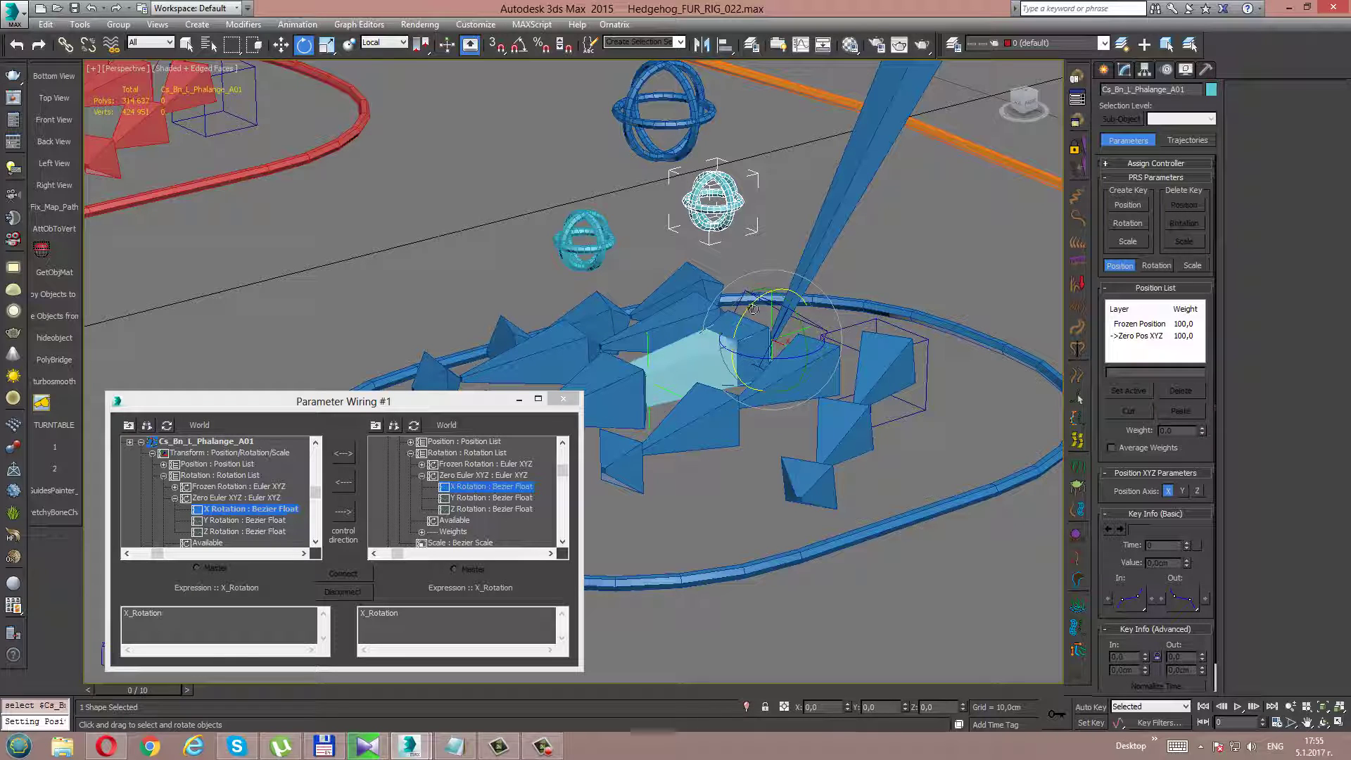
Wire the control's X Rotation one-way to the bone's Z Rotation and test-rotate the control
{"action": "left_click", "coordinate": [268, 513]}
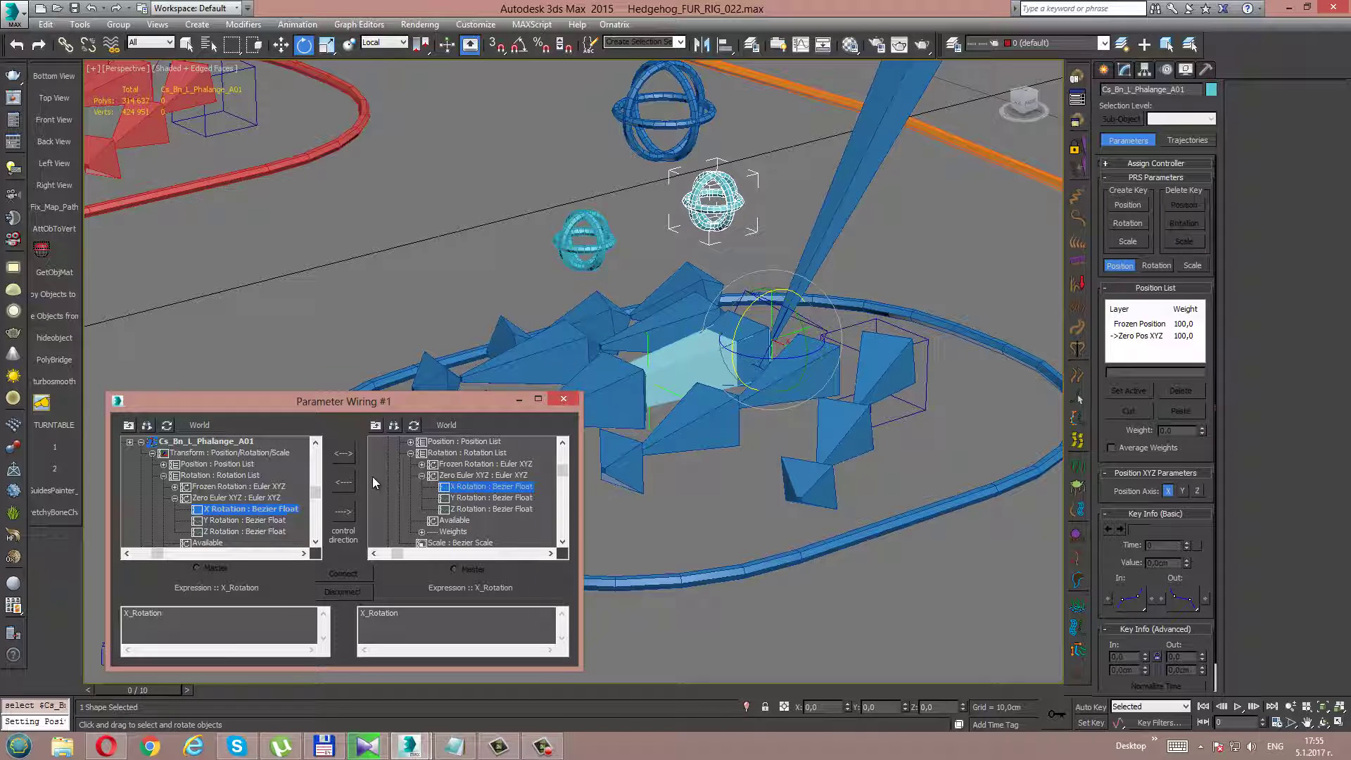
{"action": "left_click", "coordinate": [728, 317]}
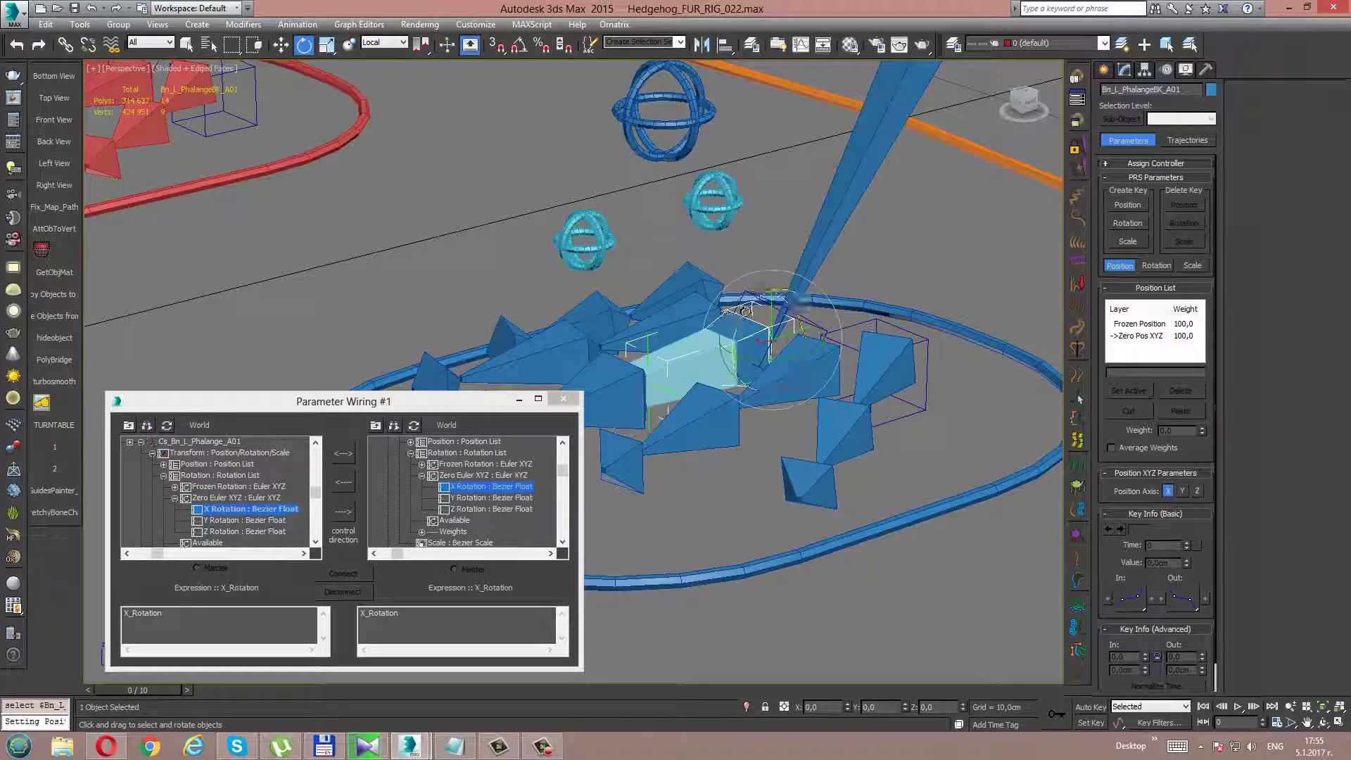
{"action": "left_click", "coordinate": [471, 506]}
{"action": "left_click", "coordinate": [342, 513]}
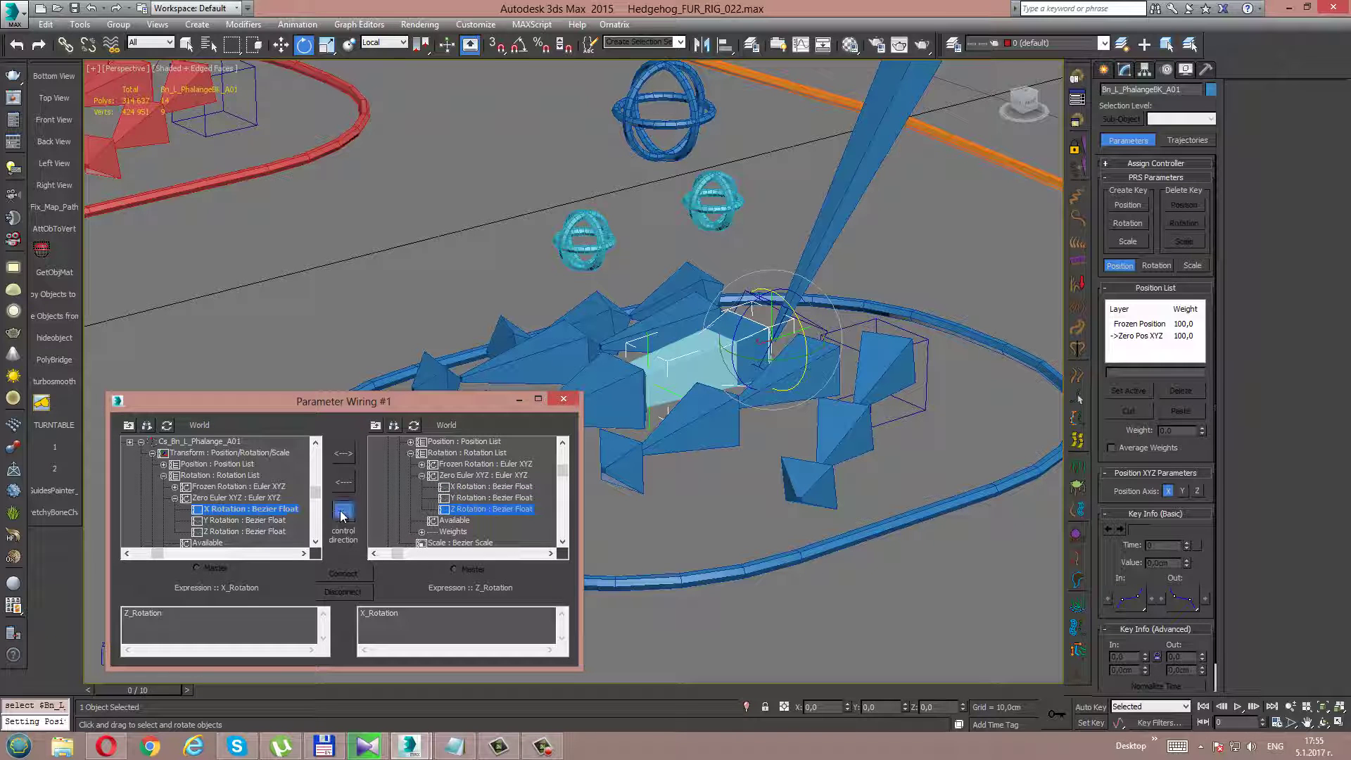
{"action": "left_click", "coordinate": [336, 574]}
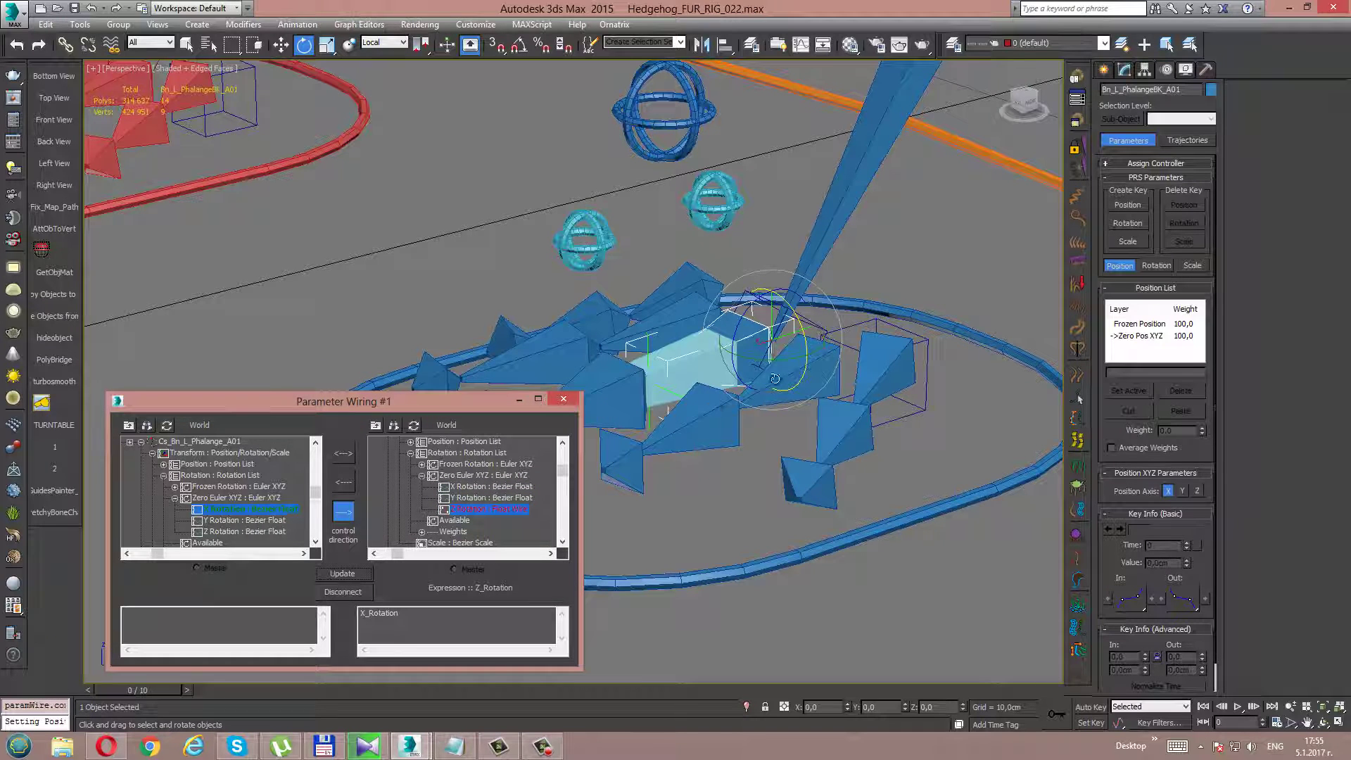
{"action": "left_click", "coordinate": [731, 209]}
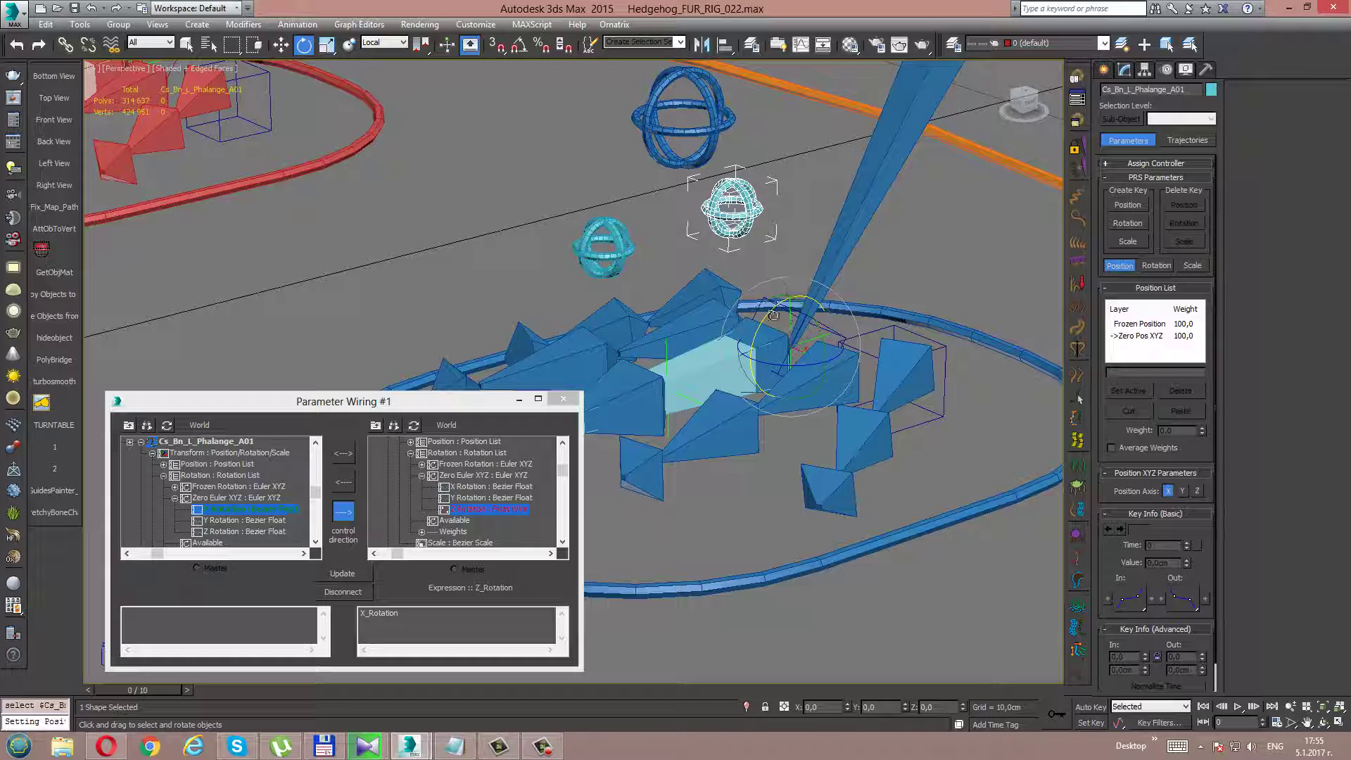
{"action": "mouse_move", "coordinate": [769, 312]}
{"action": "left_mouse_down"}
{"action": "mouse_move", "coordinate": [739, 321]}
{"action": "mouse_move", "coordinate": [747, 403]}
{"action": "left_mouse_up"}
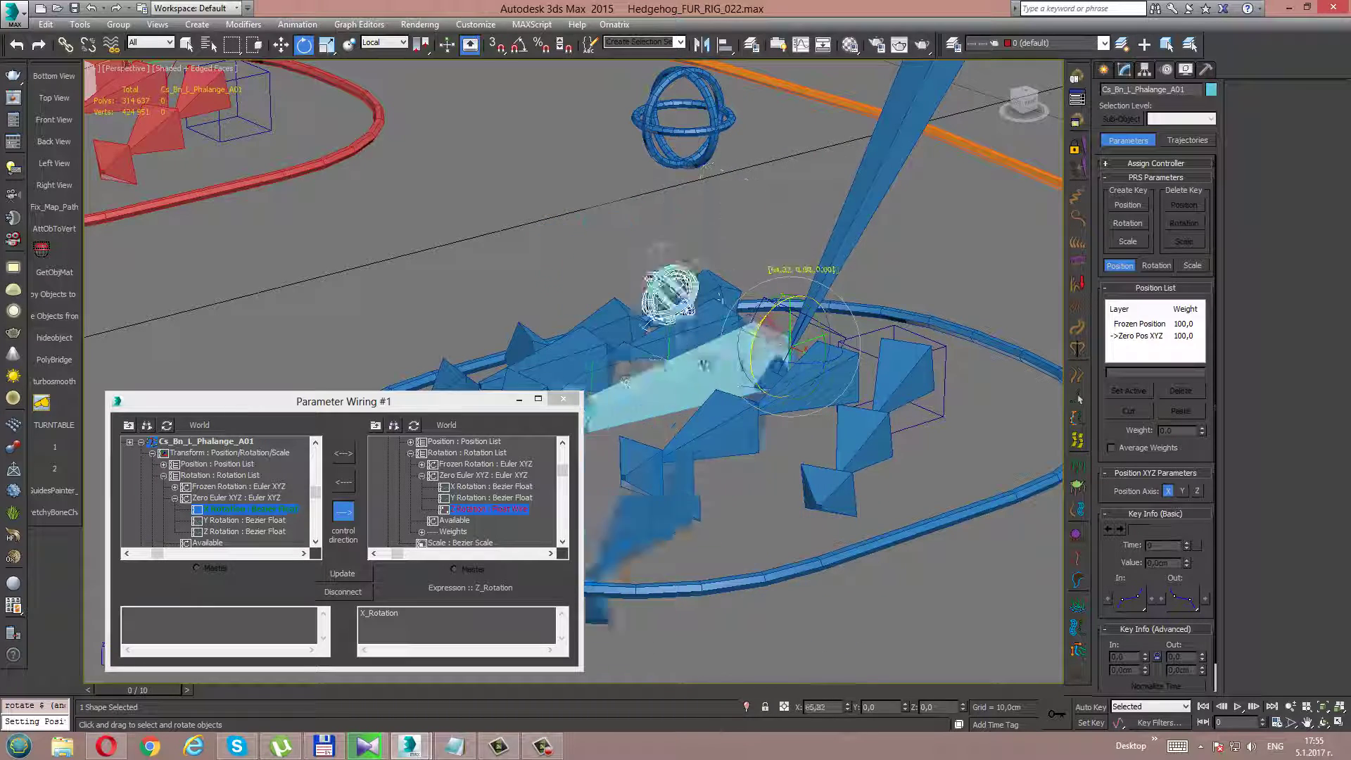
{"action": "scroll", "coordinate": [747, 403], "scroll_direction": "down", "scroll_amount": 3}
Reset the control's rotation to zero with Transform To Zero
{"action": "right_click", "coordinate": [791, 294]}
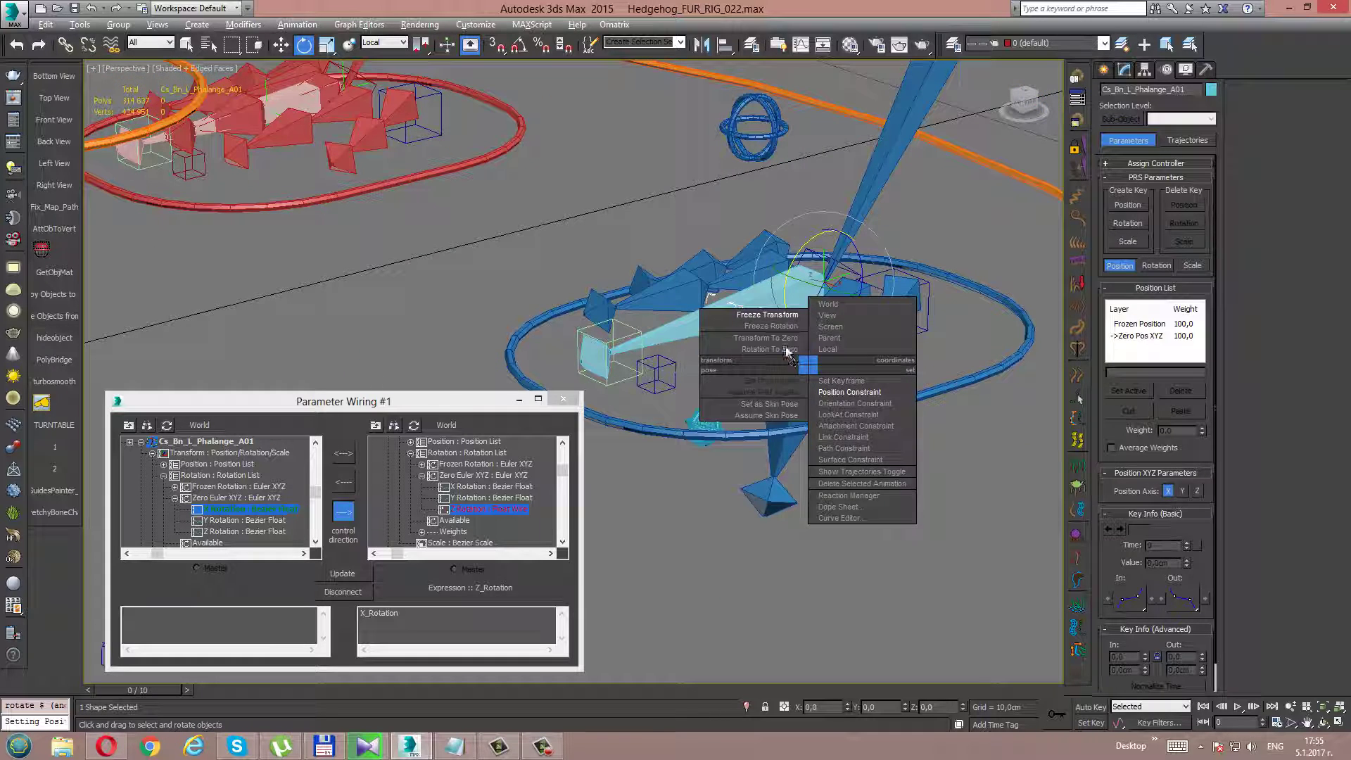
{"action": "left_click", "coordinate": [784, 338]}
{"action": "scroll", "coordinate": [709, 374], "scroll_direction": "up", "scroll_amount": 3}
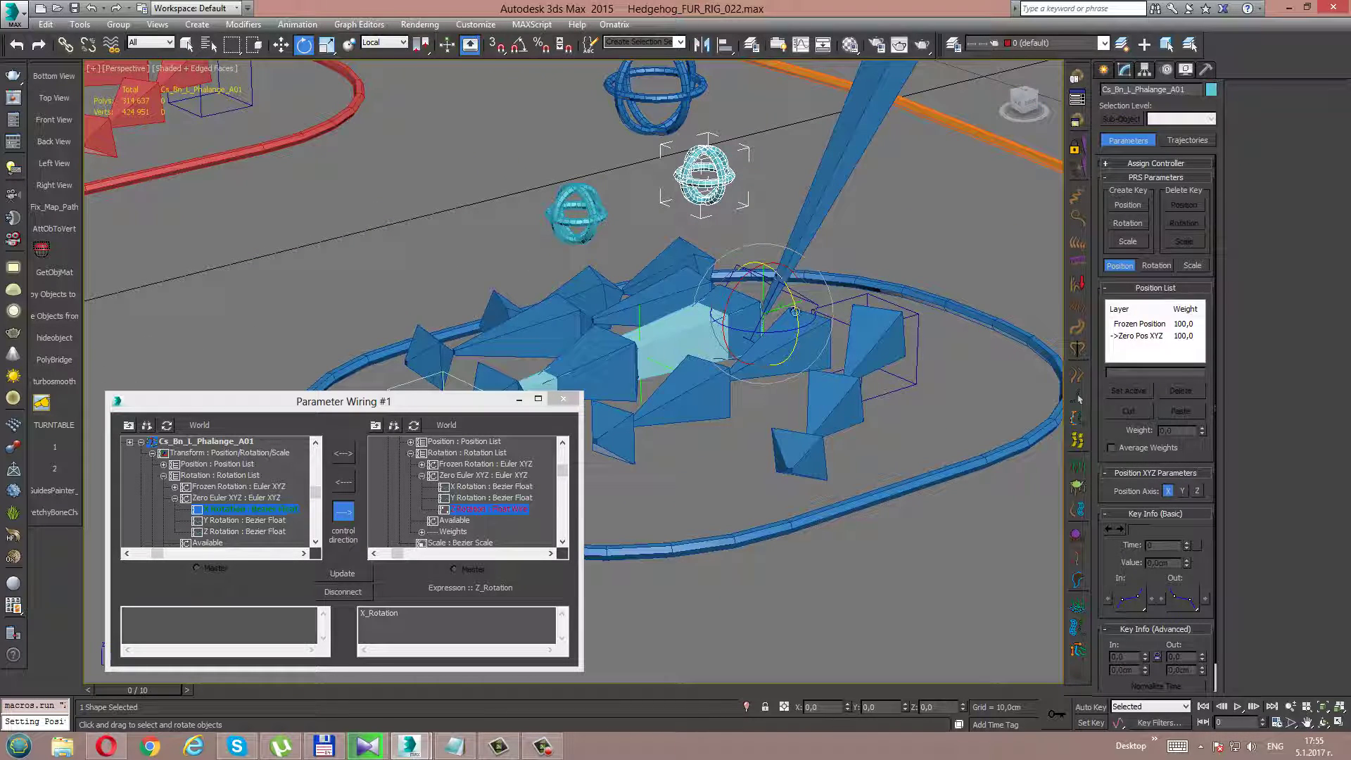
Wire control Y Rotation one-way to bone X Rotation, test-rotate, and reset to zero
{"action": "left_click", "coordinate": [231, 521]}
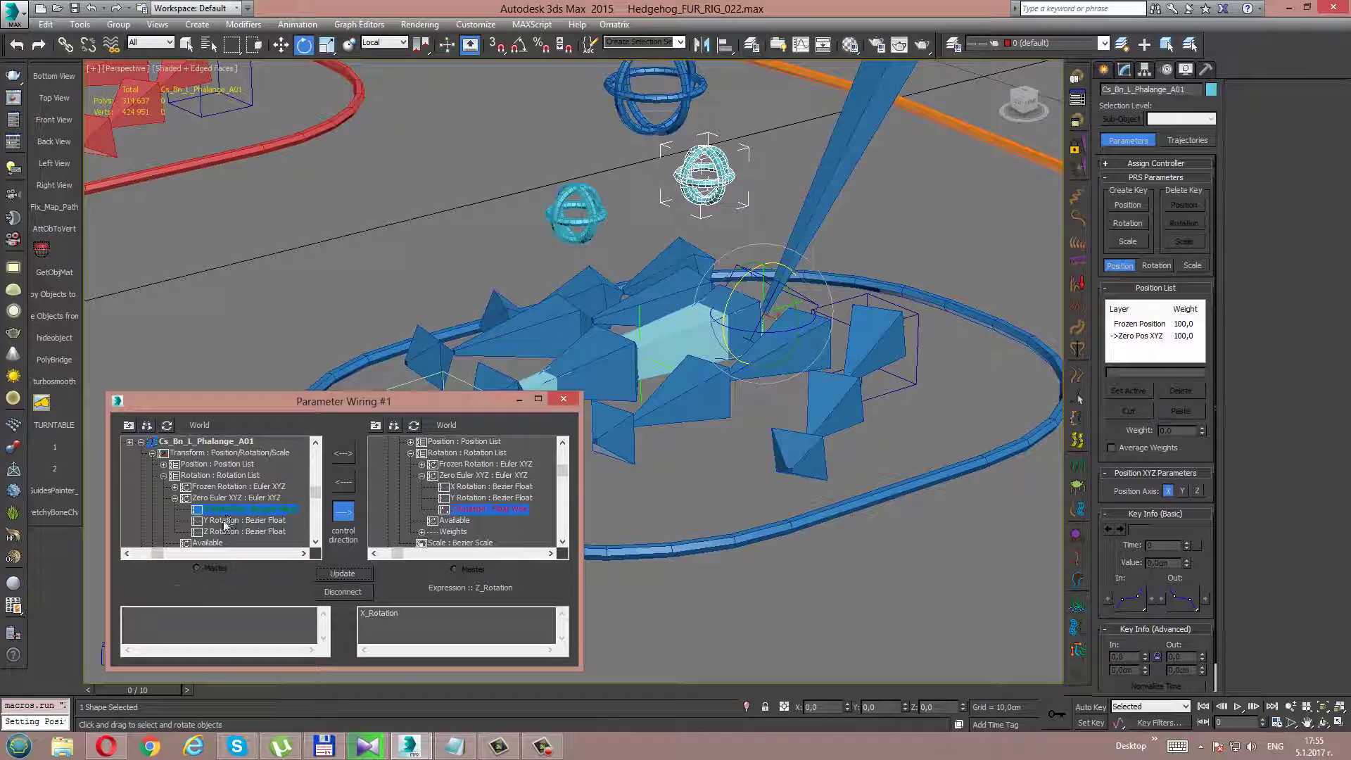
{"action": "left_click", "coordinate": [723, 302]}
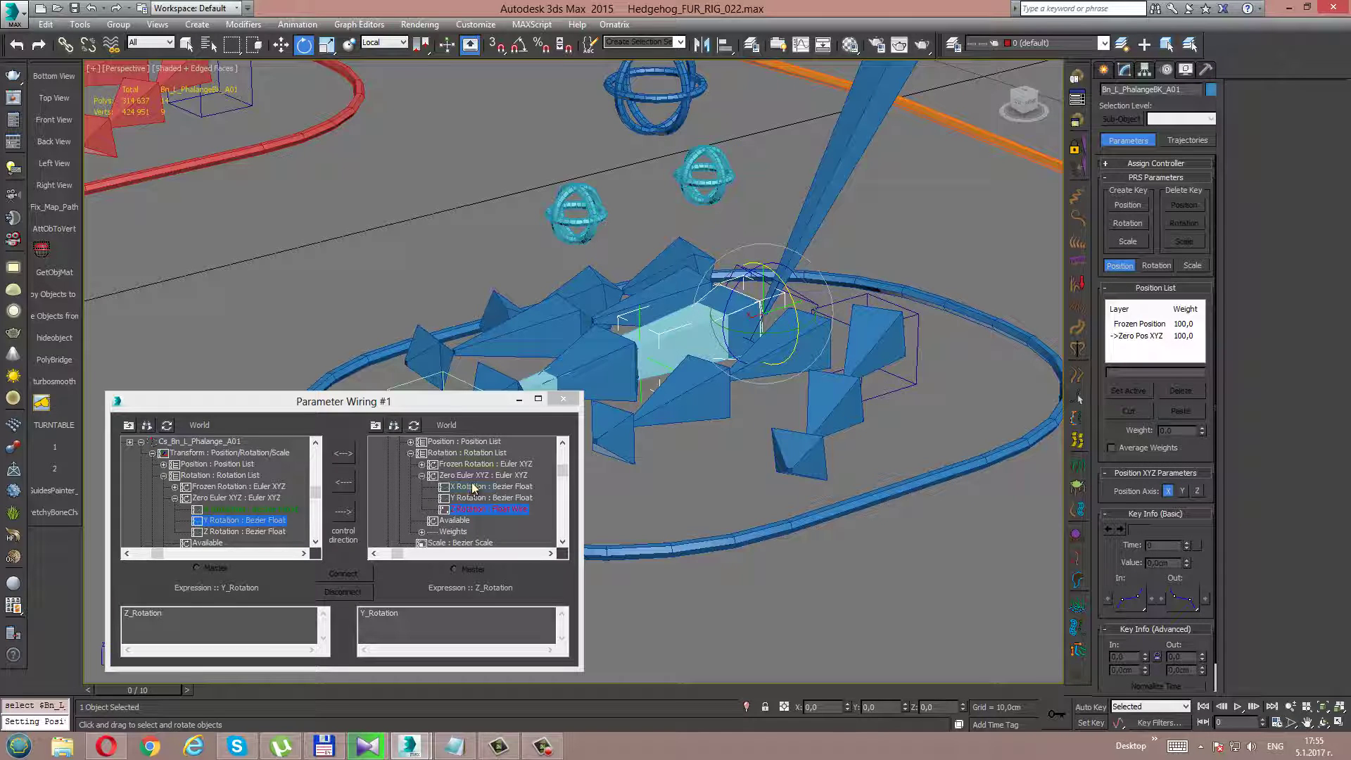
{"action": "left_click", "coordinate": [472, 487]}
{"action": "left_click", "coordinate": [343, 511]}
{"action": "left_click", "coordinate": [342, 573]}
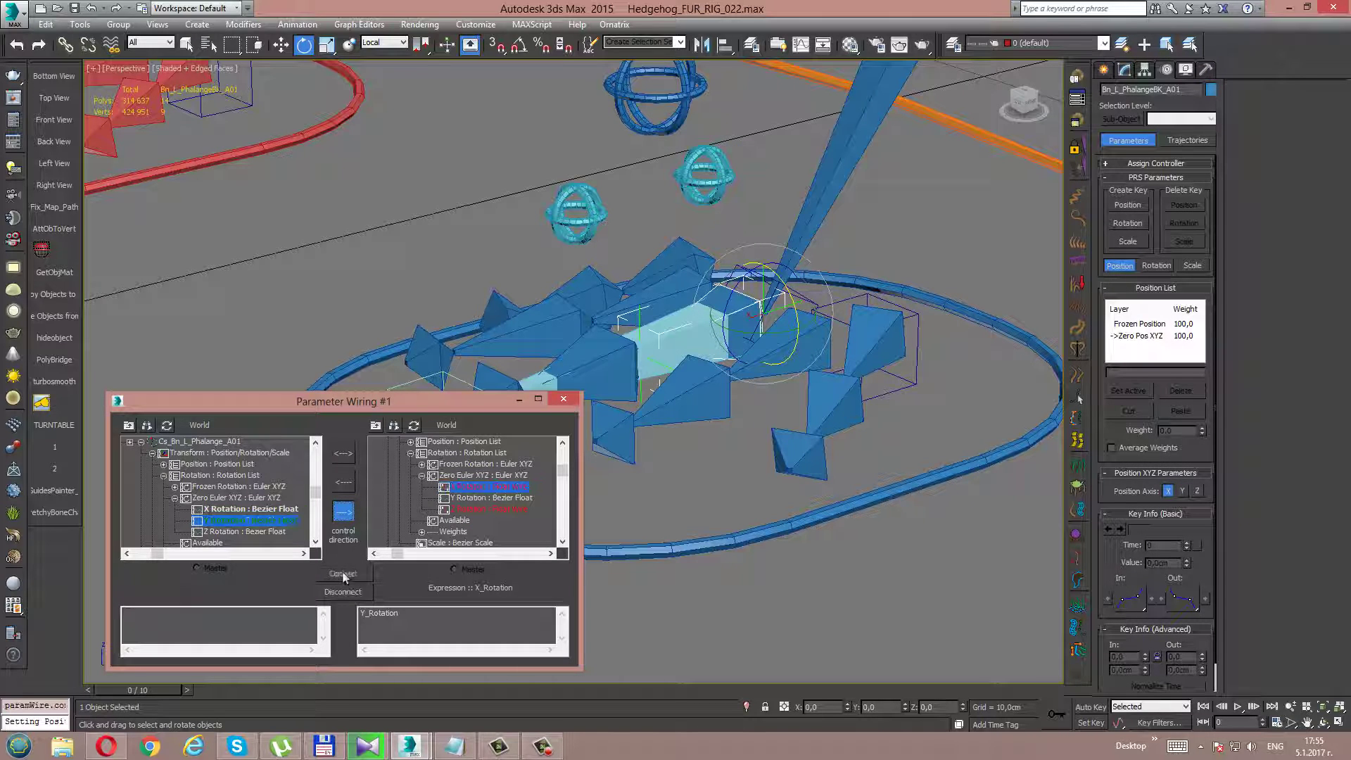
{"action": "left_click", "coordinate": [709, 183]}
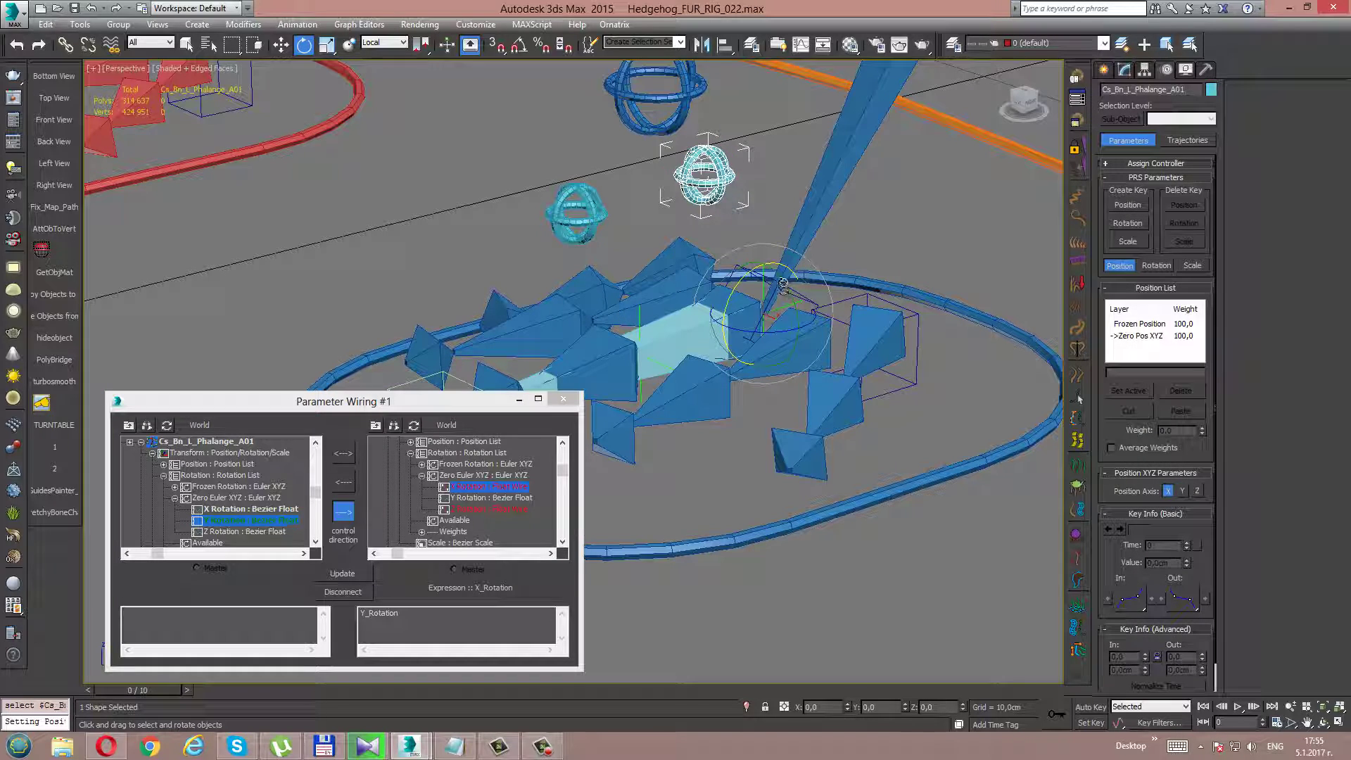
{"action": "mouse_move", "coordinate": [769, 266]}
{"action": "left_mouse_down"}
{"action": "mouse_move", "coordinate": [739, 260]}
{"action": "mouse_move", "coordinate": [738, 327]}
{"action": "left_mouse_up"}
{"action": "right_click", "coordinate": [738, 327]}
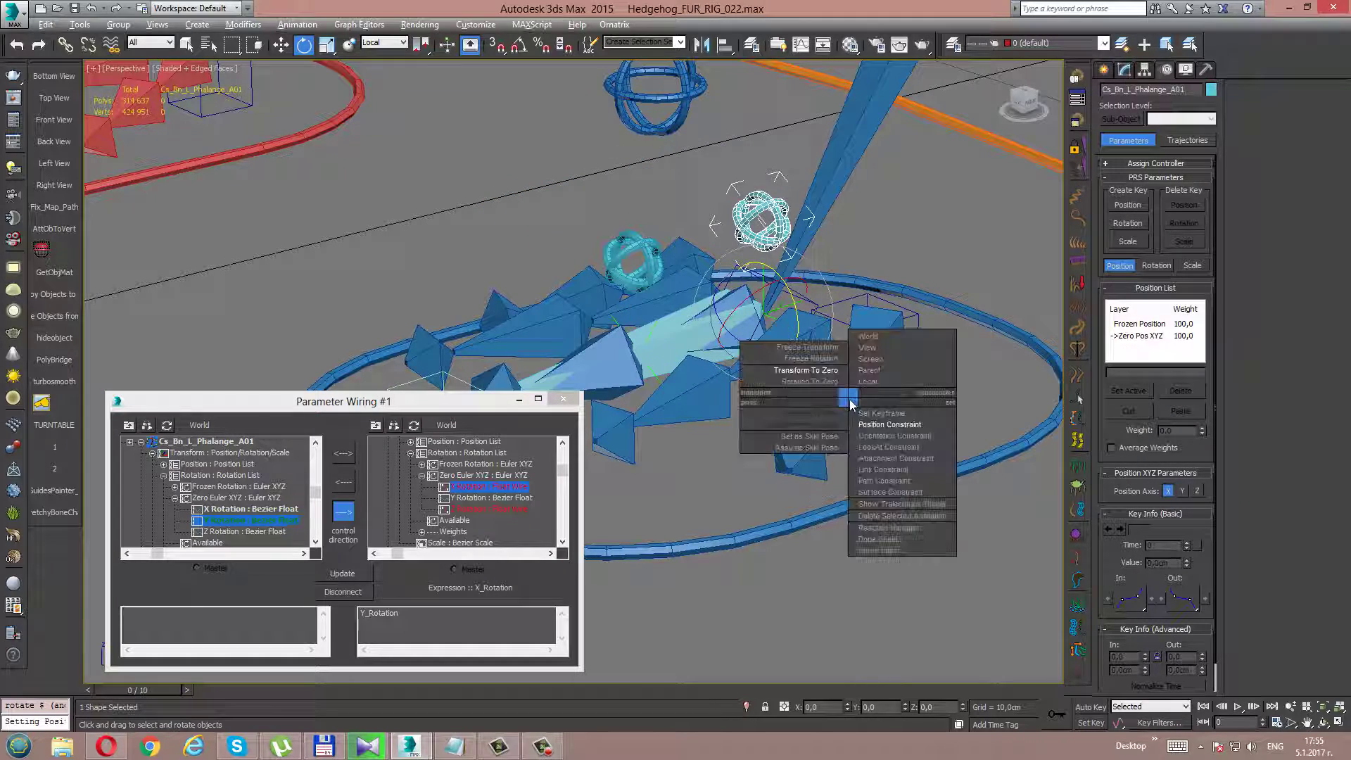
{"action": "left_click", "coordinate": [802, 383]}
{"action": "middle_click_drag", "start_coordinate": [802, 383], "coordinate": [893, 383]}
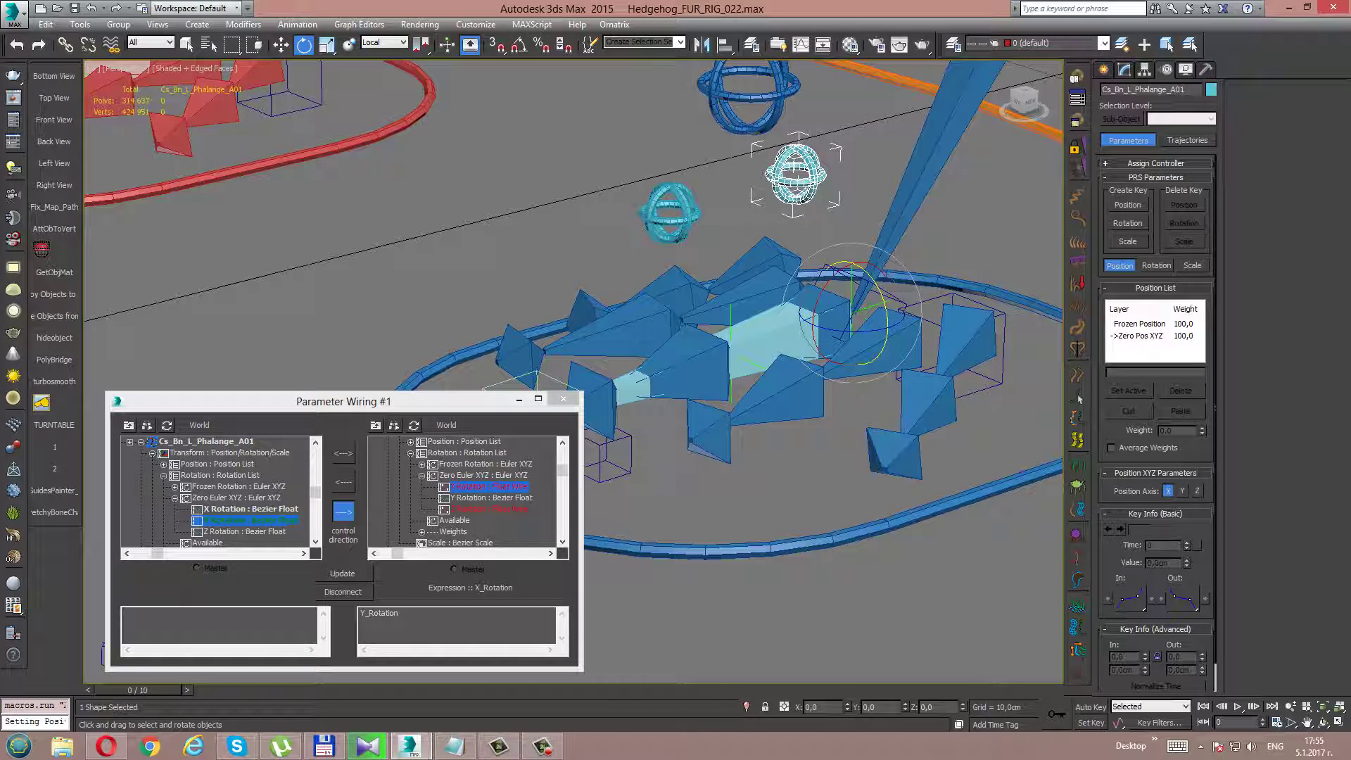
Change the expression to -Y_Rotation, test the reversed direction, and reset the control to zero
{"action": "left_click", "coordinate": [372, 635]}
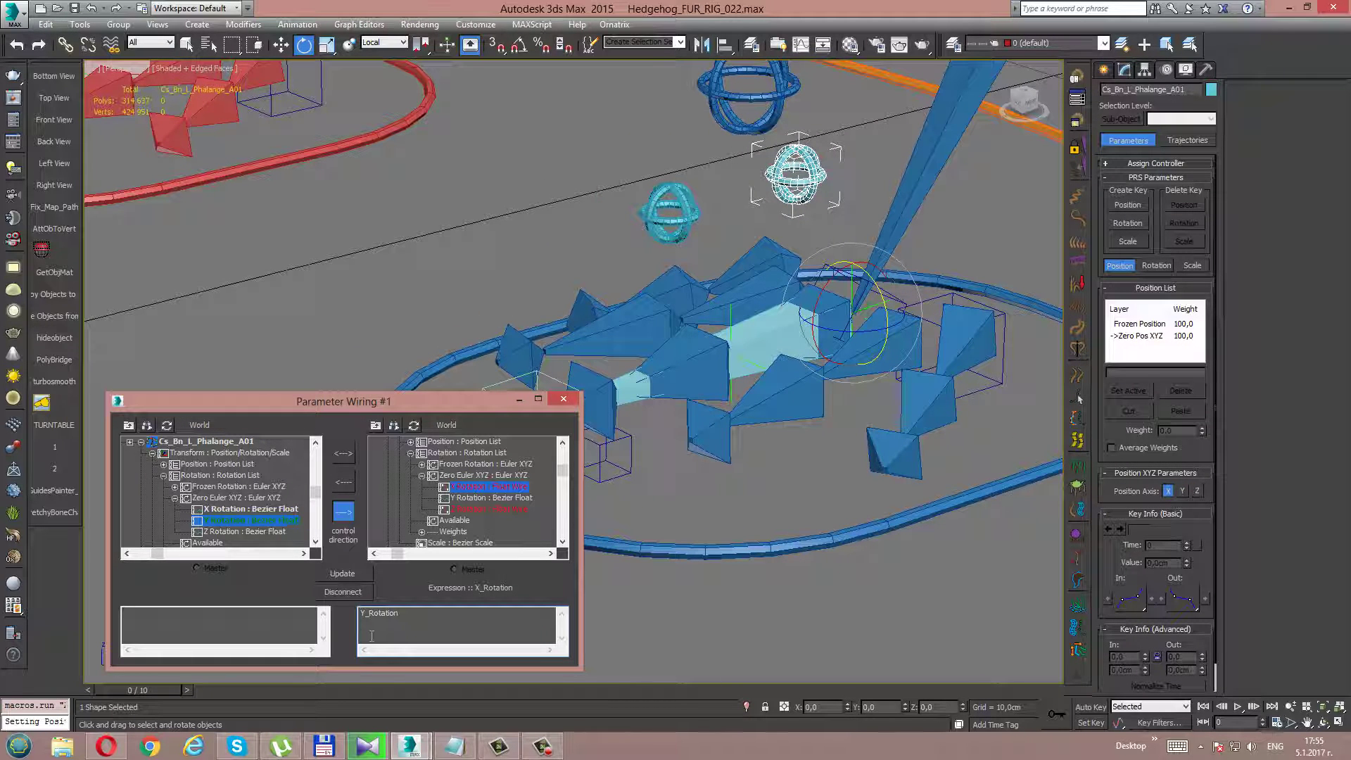
{"action": "type", "text": "-"}
{"action": "left_click", "coordinate": [361, 573]}
{"action": "mouse_move", "coordinate": [865, 279]}
{"action": "left_mouse_down"}
{"action": "mouse_move", "coordinate": [840, 232]}
{"action": "mouse_move", "coordinate": [866, 327]}
{"action": "left_mouse_up"}
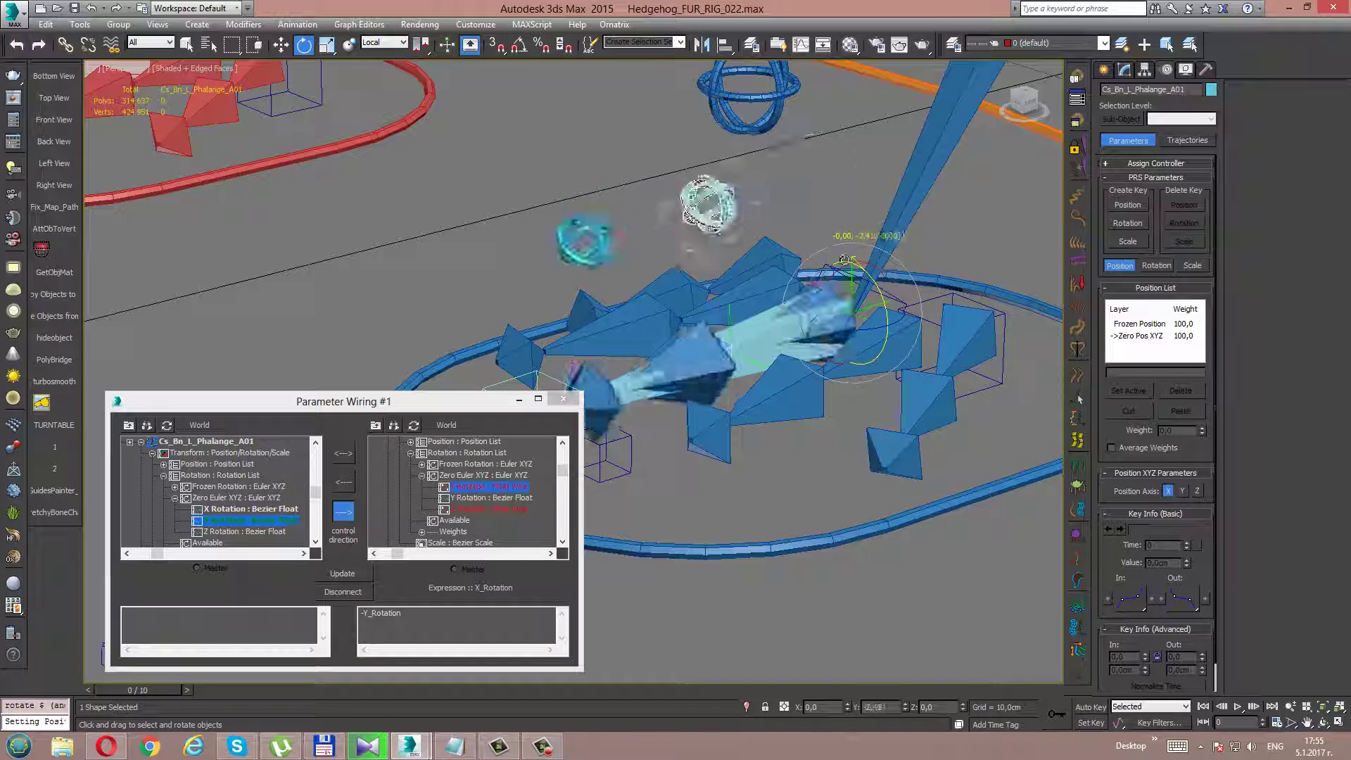
{"action": "right_click", "coordinate": [866, 327]}
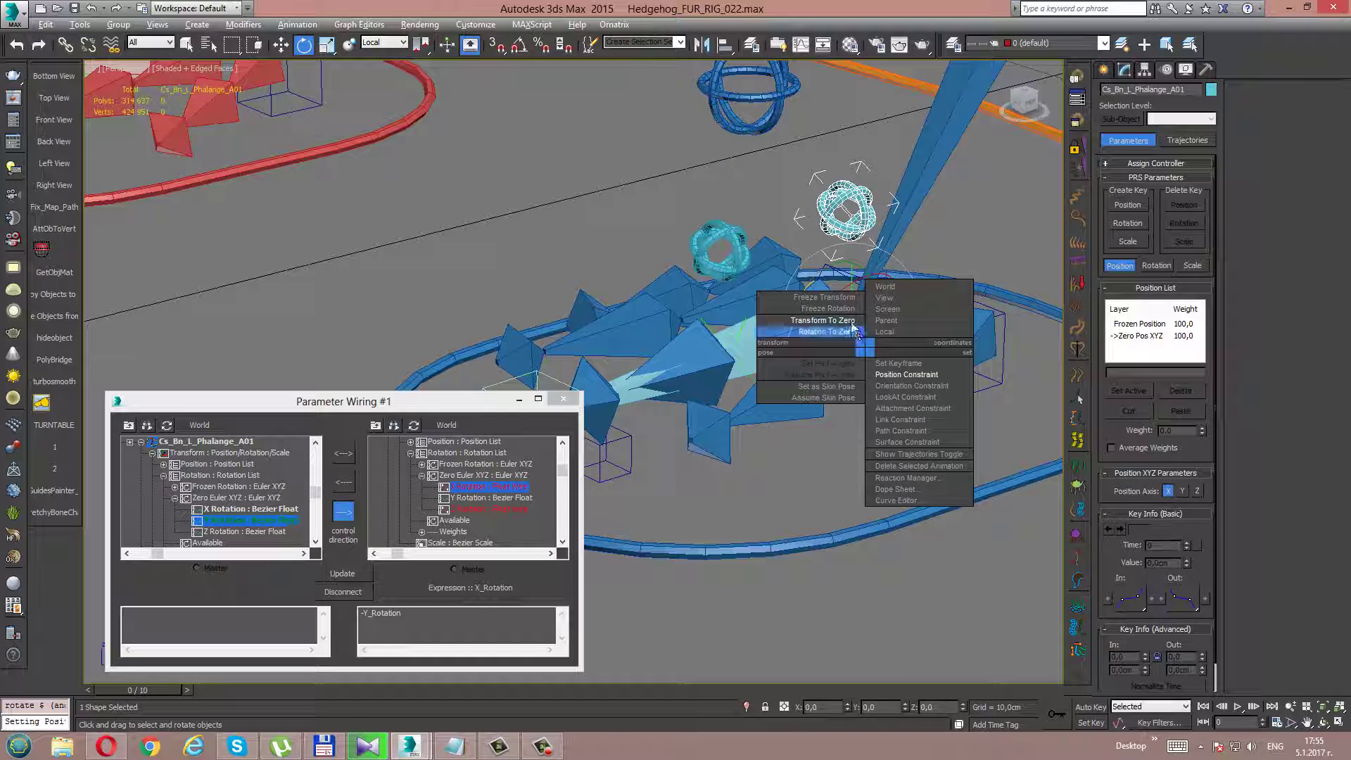
{"action": "left_click", "coordinate": [849, 317]}
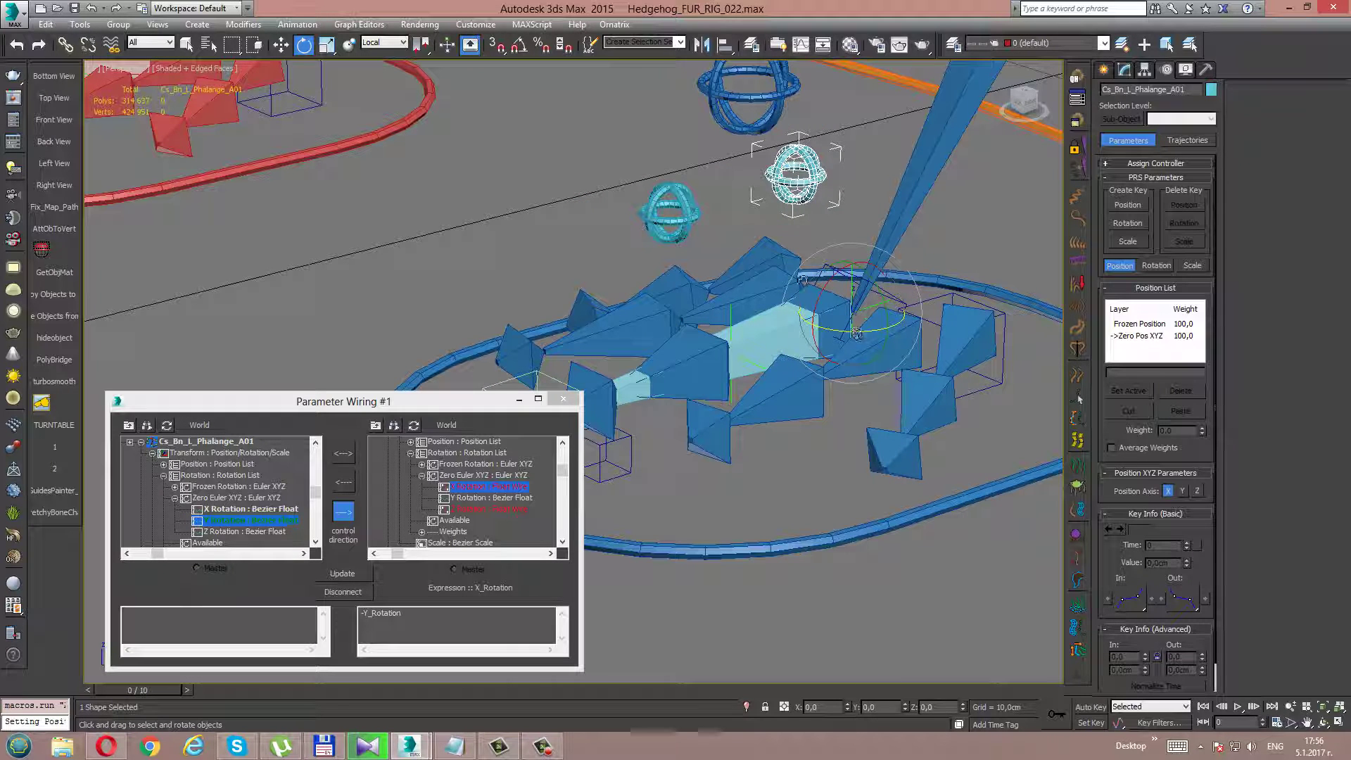
Wire control Z Rotation one-way to bone Y Rotation, test-rotate, and reset to zero
{"action": "left_click", "coordinate": [244, 531]}
{"action": "left_click", "coordinate": [812, 298]}
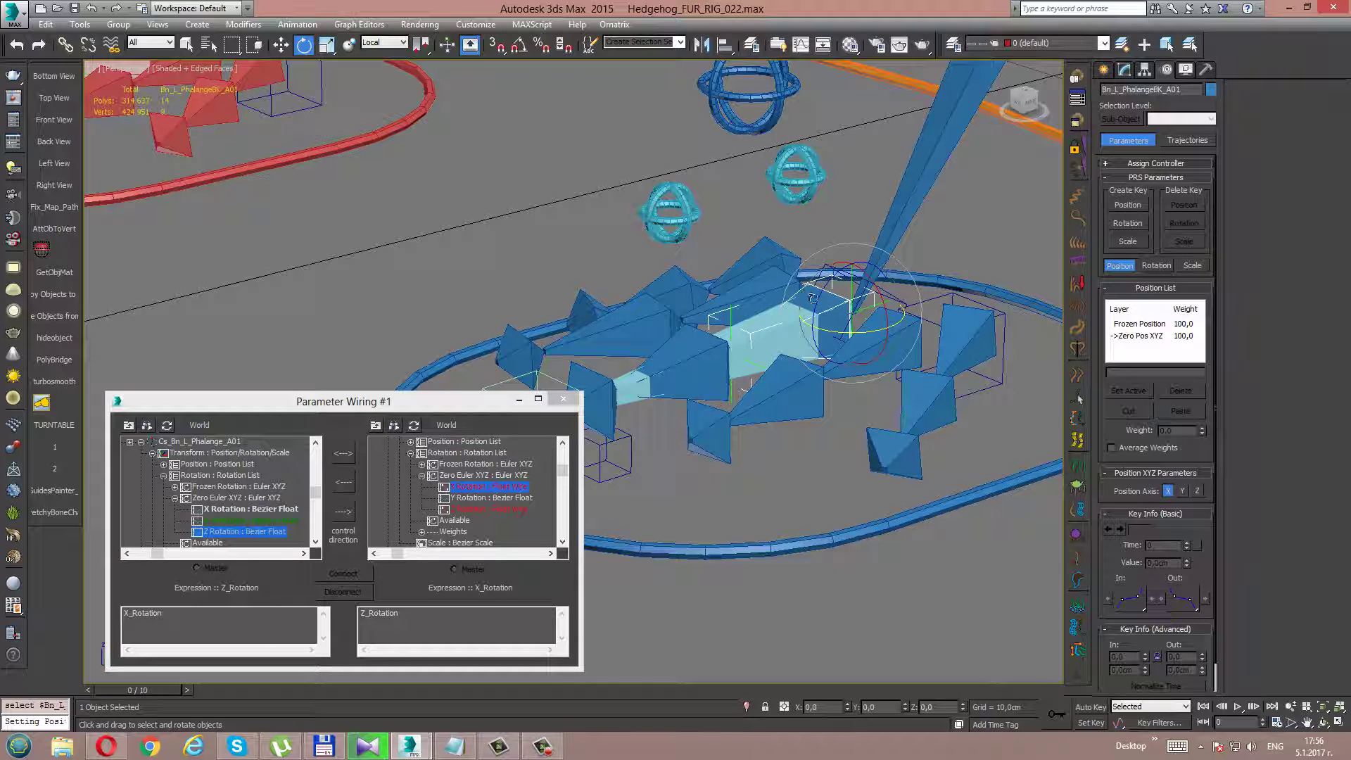
{"action": "left_click", "coordinate": [491, 497]}
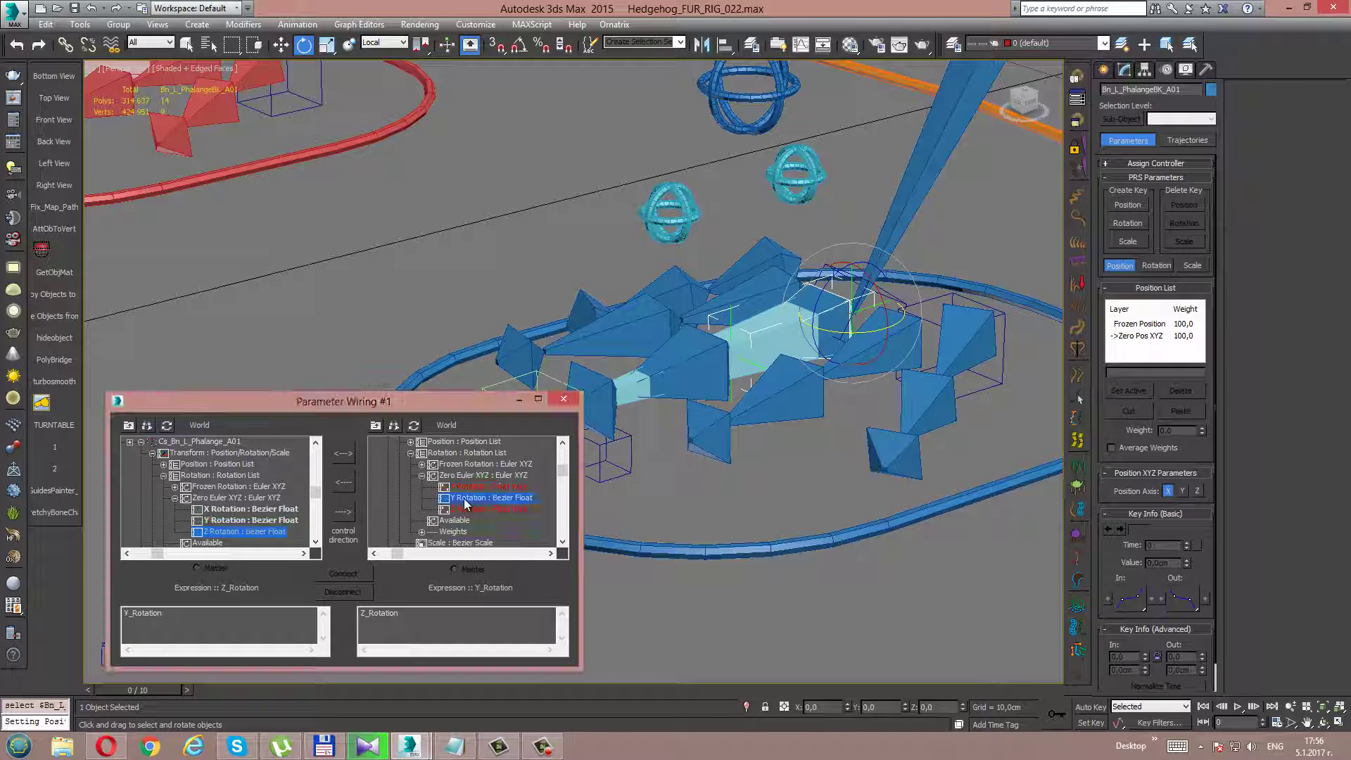
{"action": "left_click", "coordinate": [344, 511]}
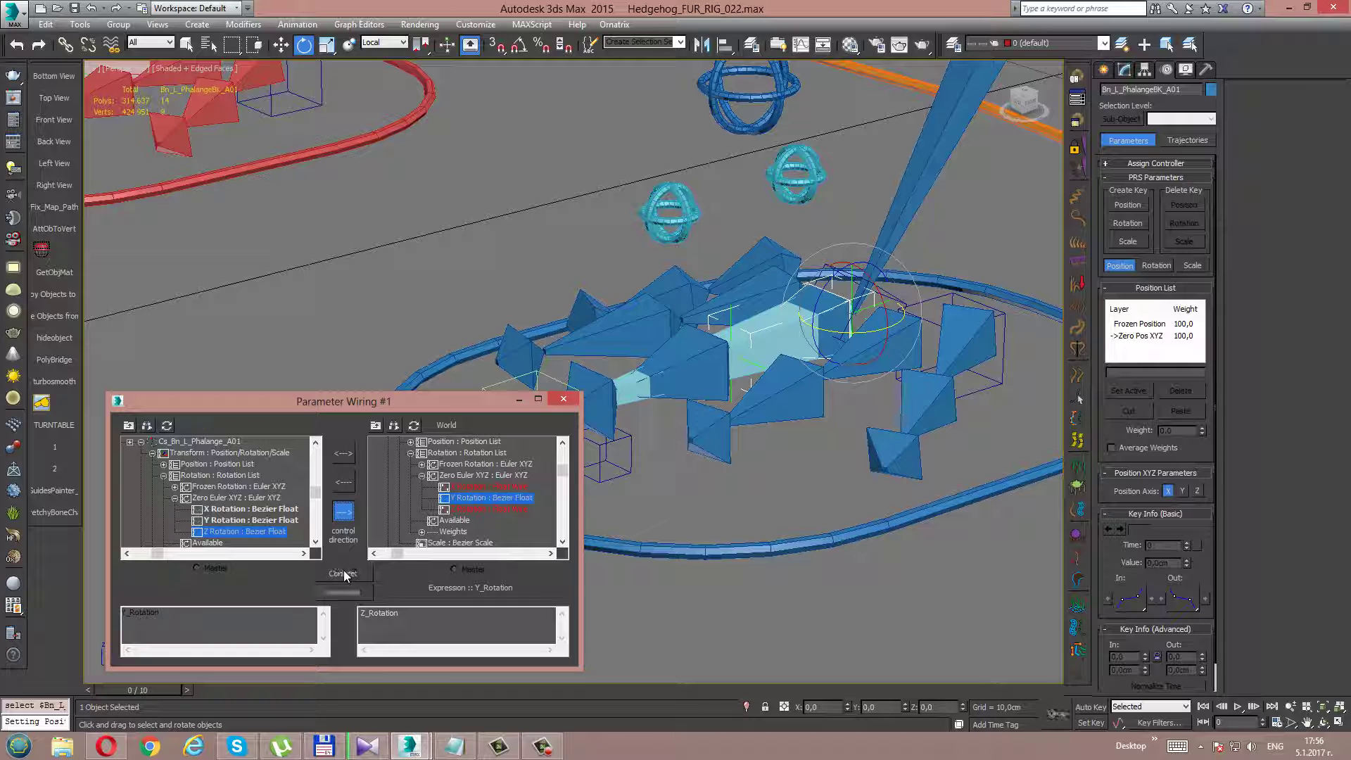
{"action": "left_click", "coordinate": [342, 573]}
{"action": "mouse_move", "coordinate": [812, 182]}
{"action": "left_mouse_down"}
{"action": "mouse_move", "coordinate": [764, 336]}
{"action": "mouse_move", "coordinate": [754, 334]}
{"action": "left_mouse_up"}
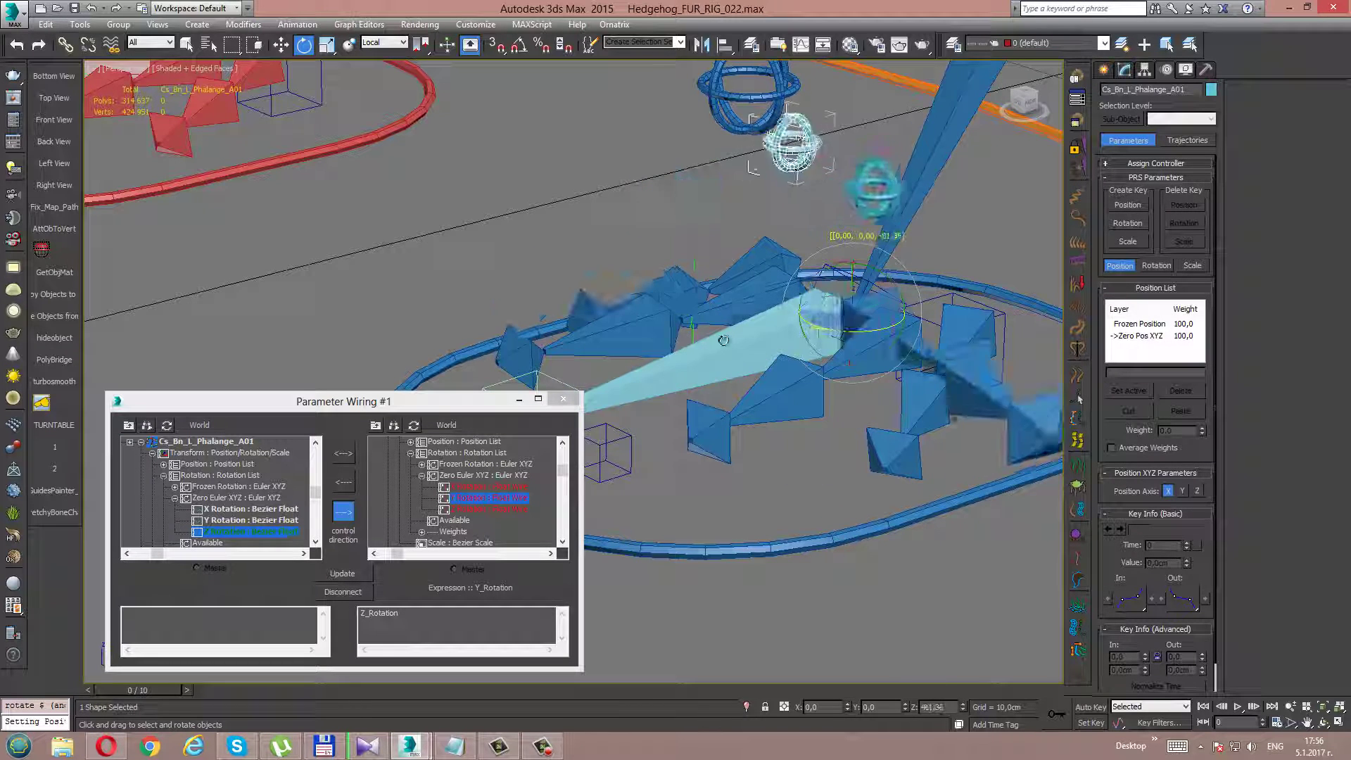
{"action": "right_click", "coordinate": [753, 334]}
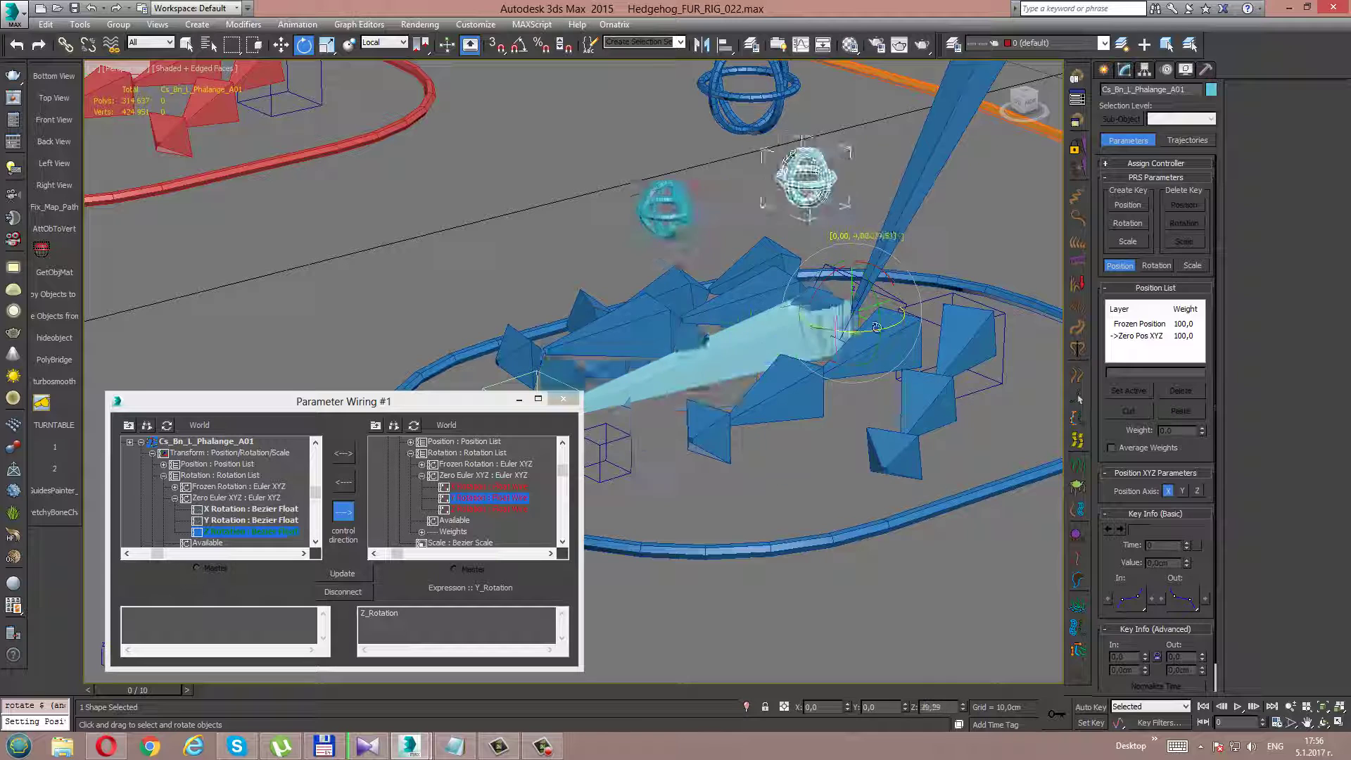
{"action": "right_click", "coordinate": [885, 401]}
{"action": "left_click", "coordinate": [863, 378]}
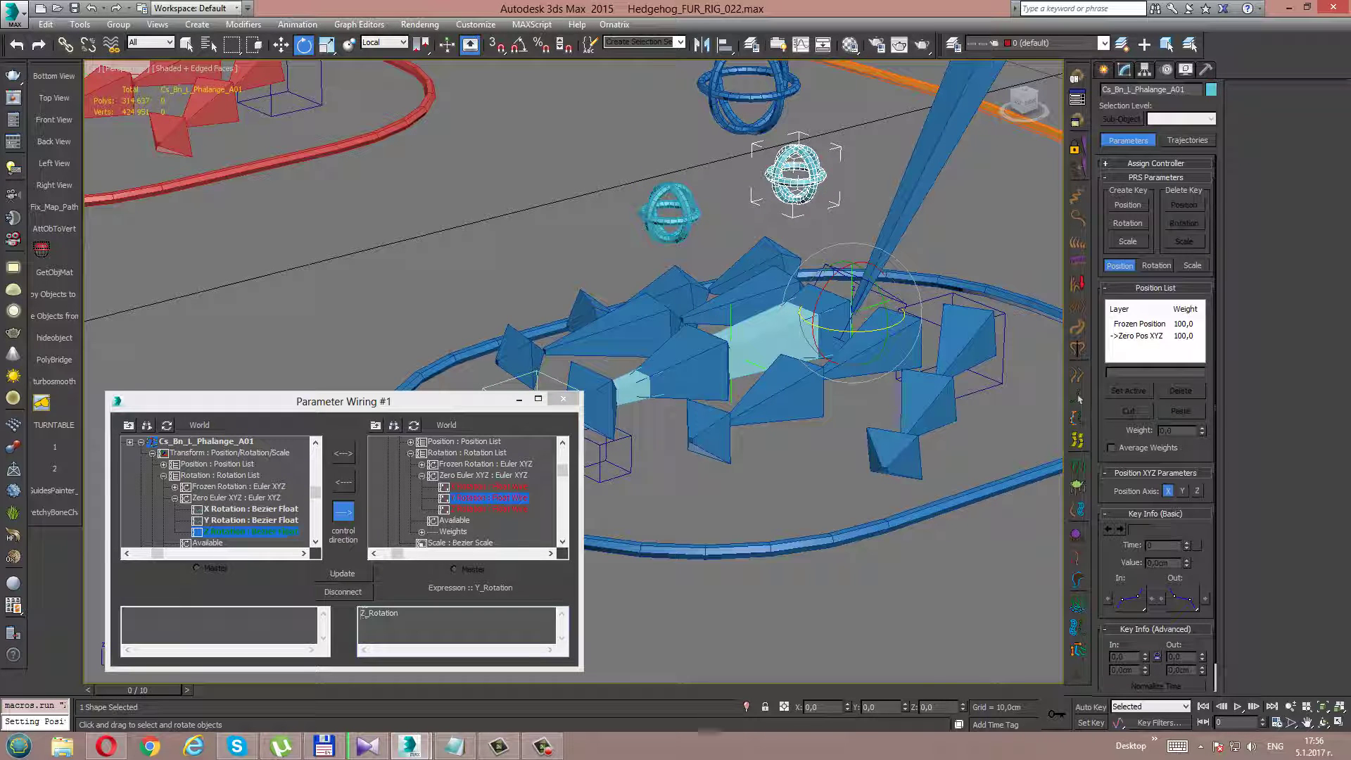
Change the expression to -Z_Rotation and test-rotate the control to check the corrected bend
{"action": "left_click", "coordinate": [401, 588]}
{"action": "type", "text": "-"}
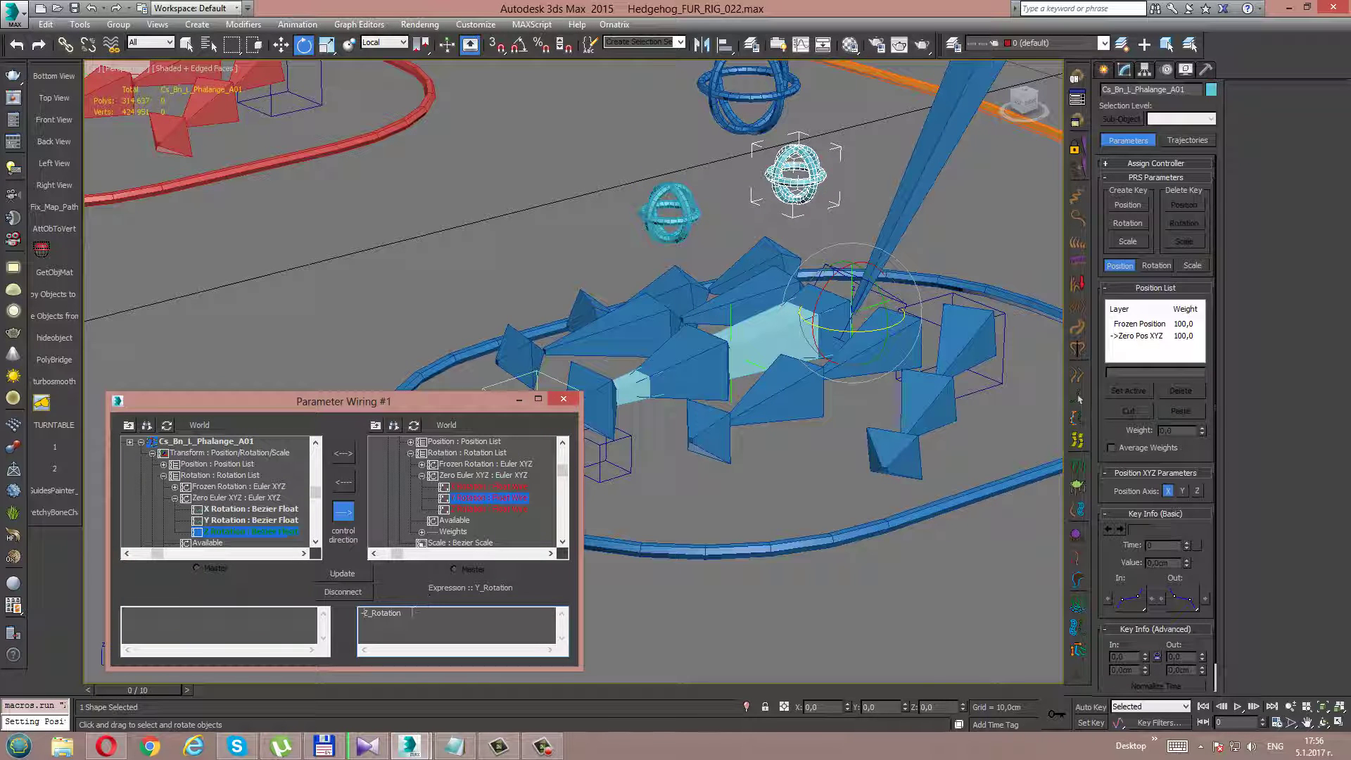
{"action": "left_click", "coordinate": [342, 573]}
{"action": "mouse_move", "coordinate": [865, 331]}
{"action": "left_mouse_down"}
{"action": "mouse_move", "coordinate": [889, 328]}
{"action": "mouse_move", "coordinate": [756, 294]}
{"action": "mouse_move", "coordinate": [893, 294]}
{"action": "mouse_move", "coordinate": [890, 310]}
{"action": "left_mouse_up"}
{"action": "right_click", "coordinate": [890, 309]}
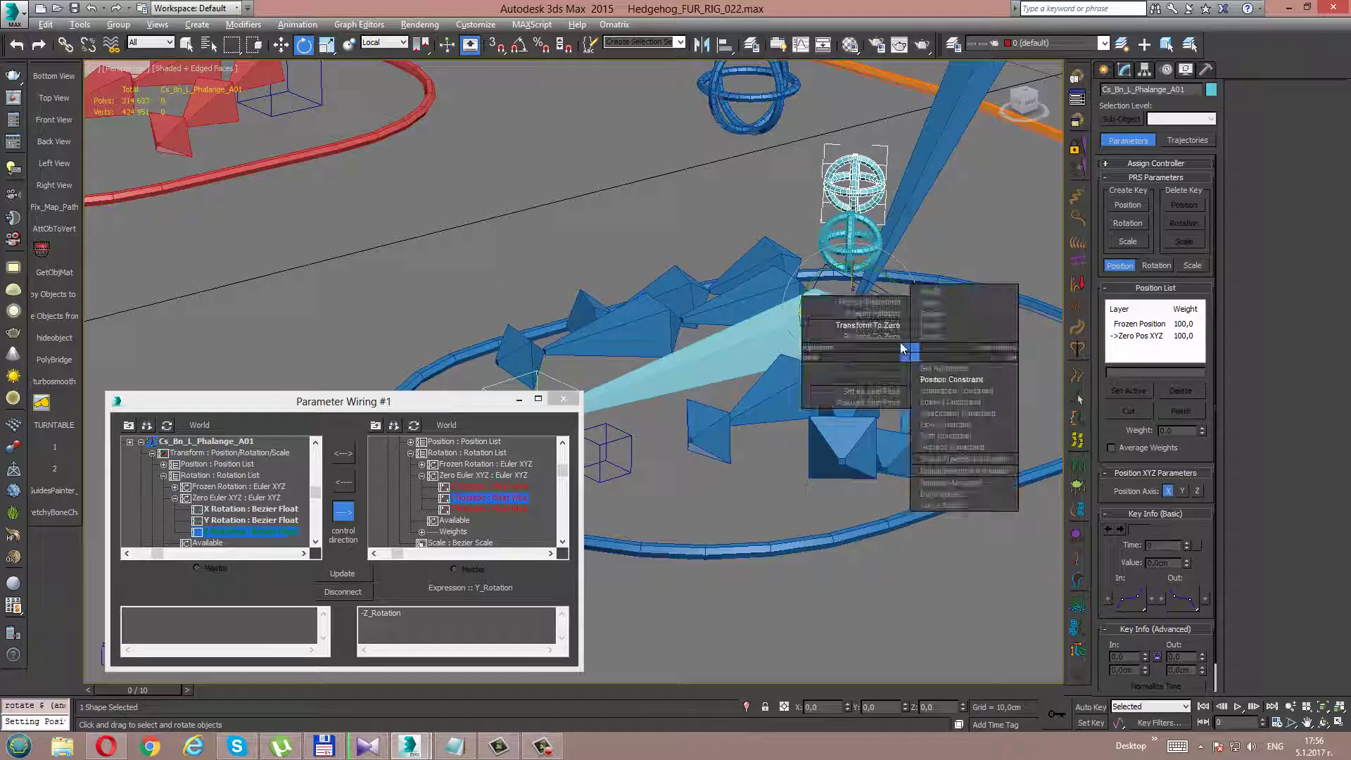
{"action": "key", "text": "Escape"}
{"action": "middle_click_drag", "start_coordinate": [889, 327], "coordinate": [819, 336], "text": "alt"}
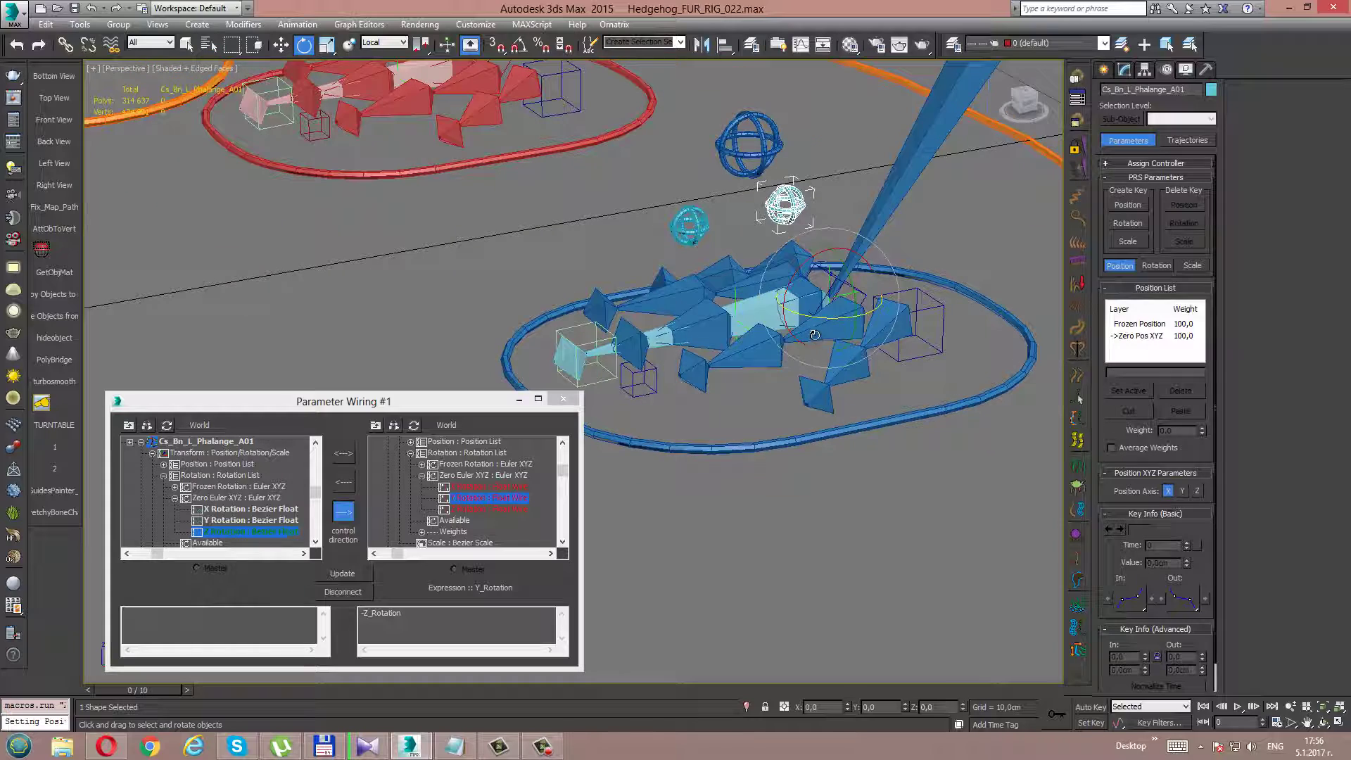
Load Cs_Bn_L_Phalange_A02 into the left tree and pick its Zero Euler X Rotation track
{"action": "left_click", "coordinate": [700, 234]}
{"action": "scroll", "coordinate": [742, 320], "scroll_direction": "up", "scroll_amount": 4}
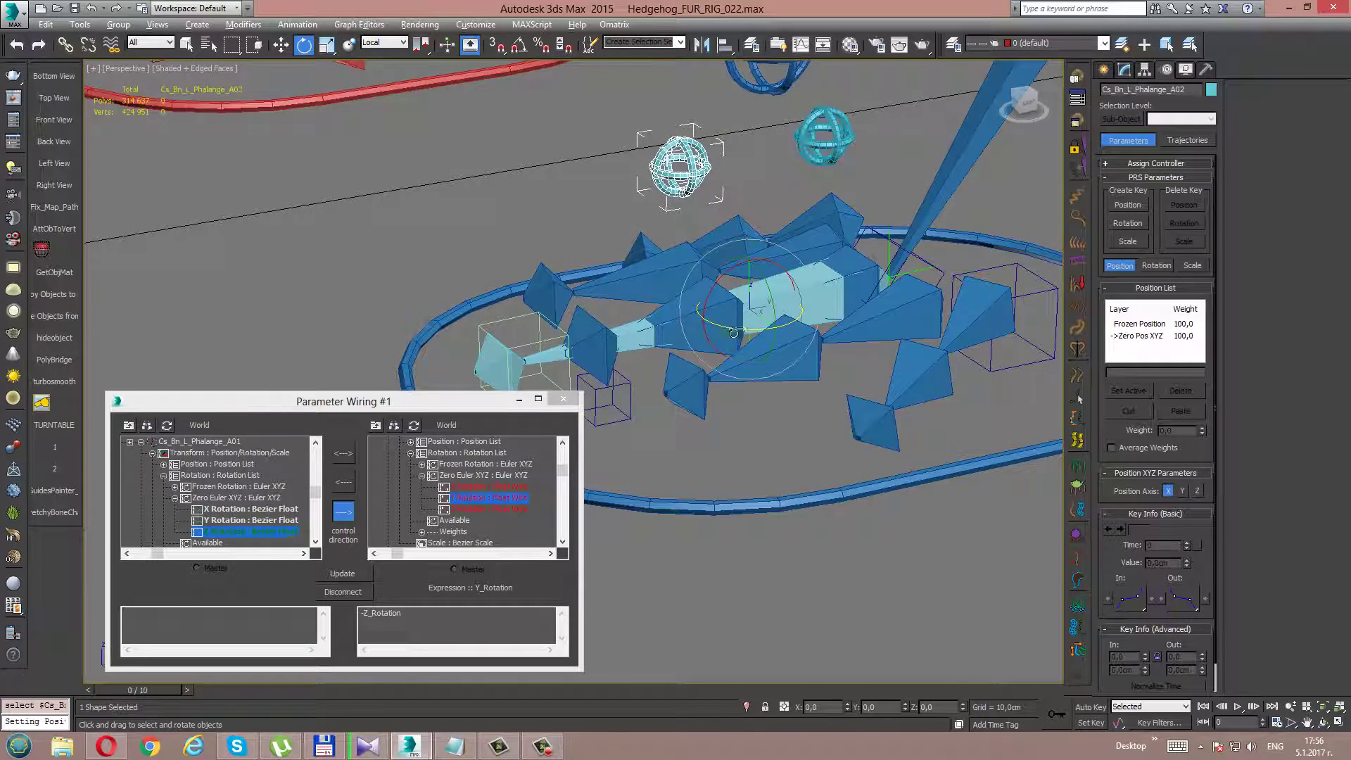
{"action": "middle_click_drag", "start_coordinate": [733, 333], "coordinate": [752, 331], "text": "alt"}
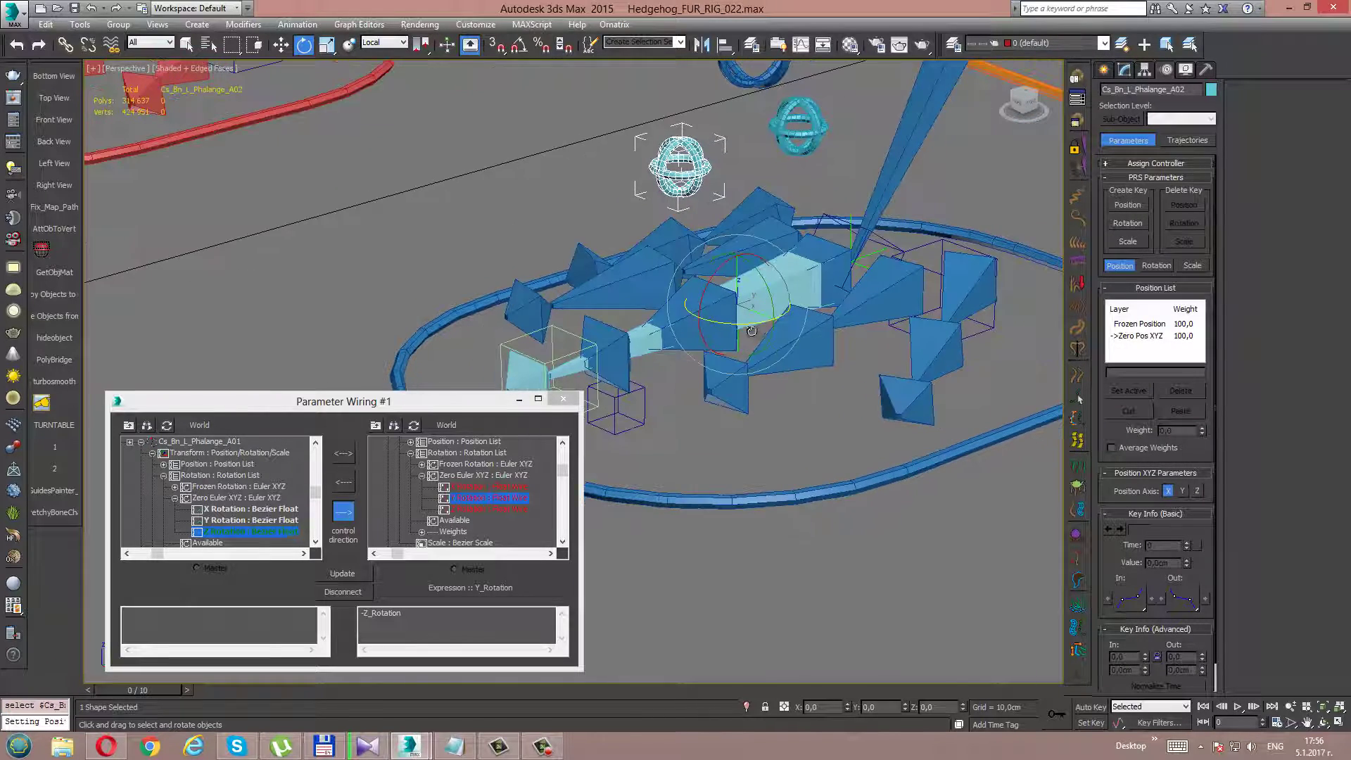
{"action": "left_click", "coordinate": [167, 425]}
{"action": "left_click", "coordinate": [141, 453]}
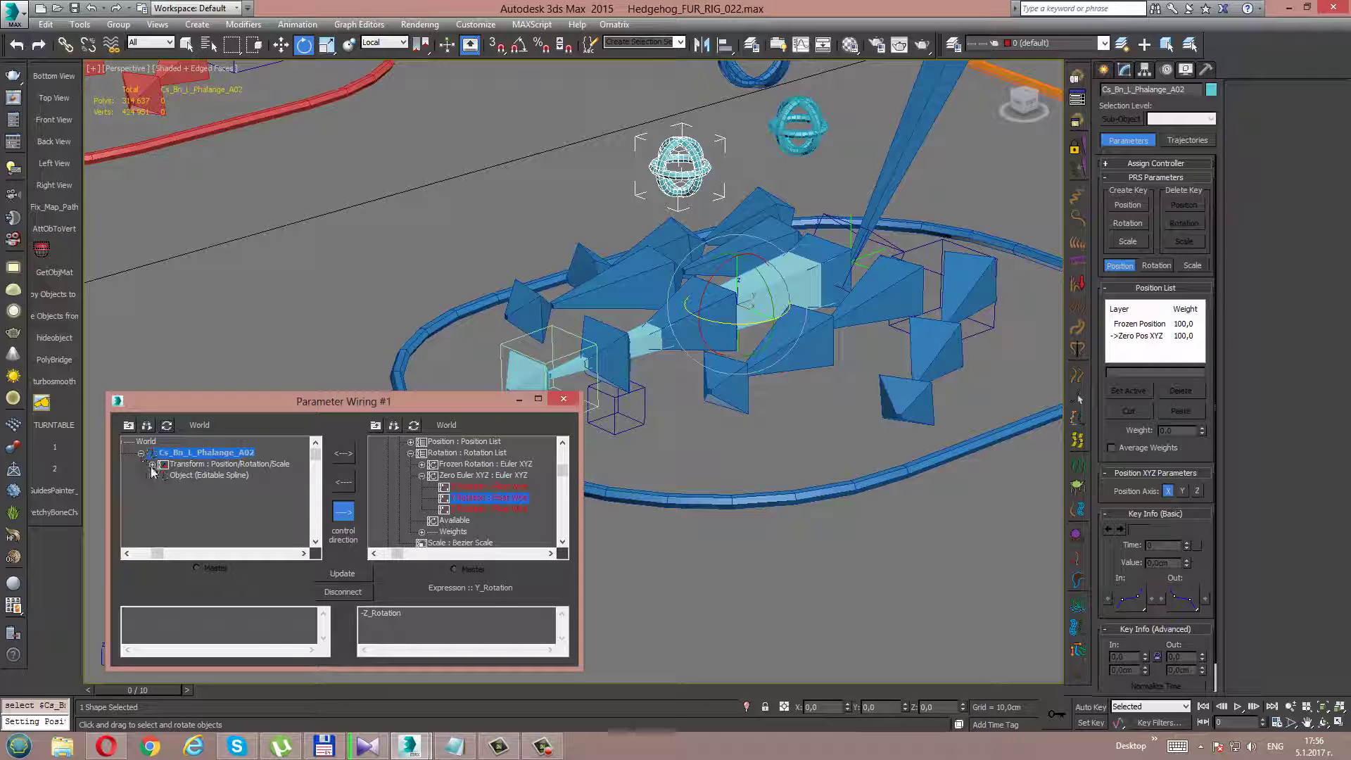
{"action": "left_click", "coordinate": [163, 486]}
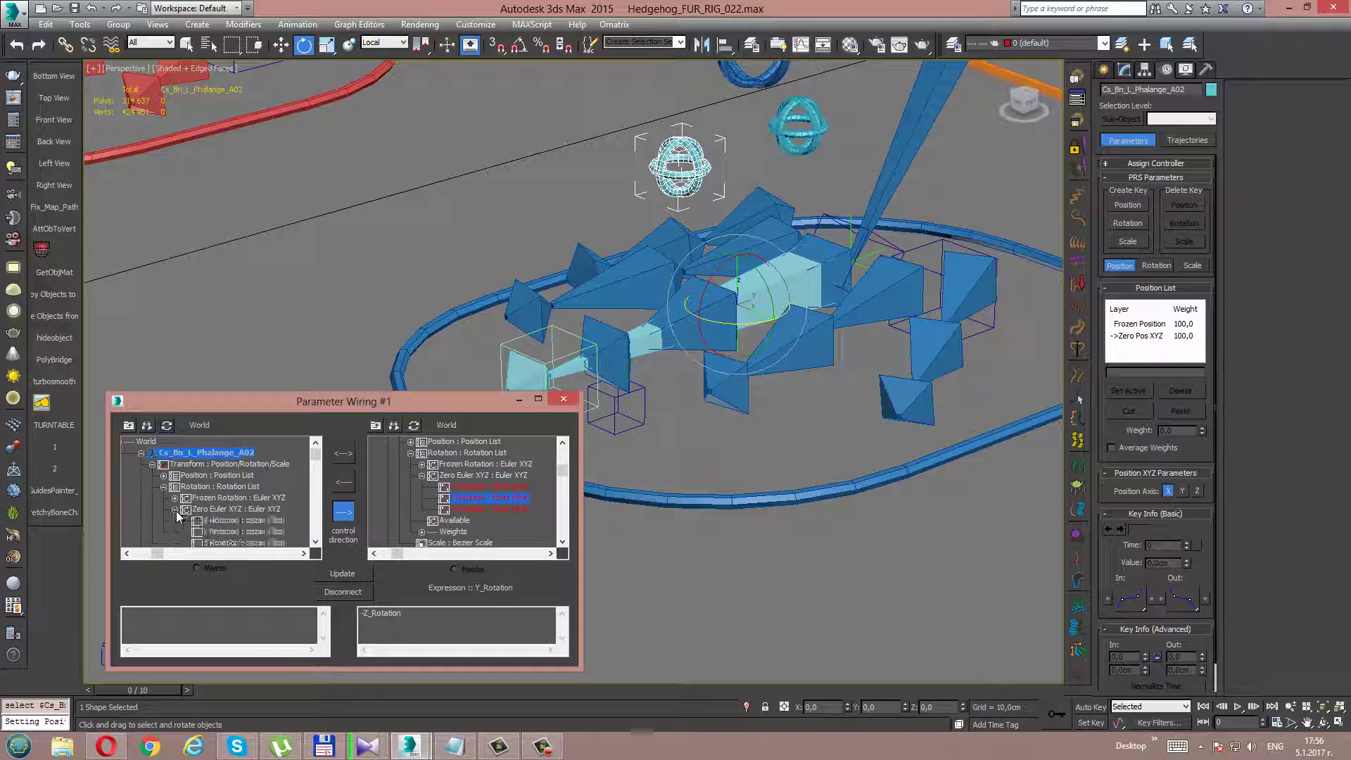
{"action": "left_click", "coordinate": [176, 509]}
{"action": "scroll", "coordinate": [141, 479], "scroll_direction": "down", "scroll_amount": 1}
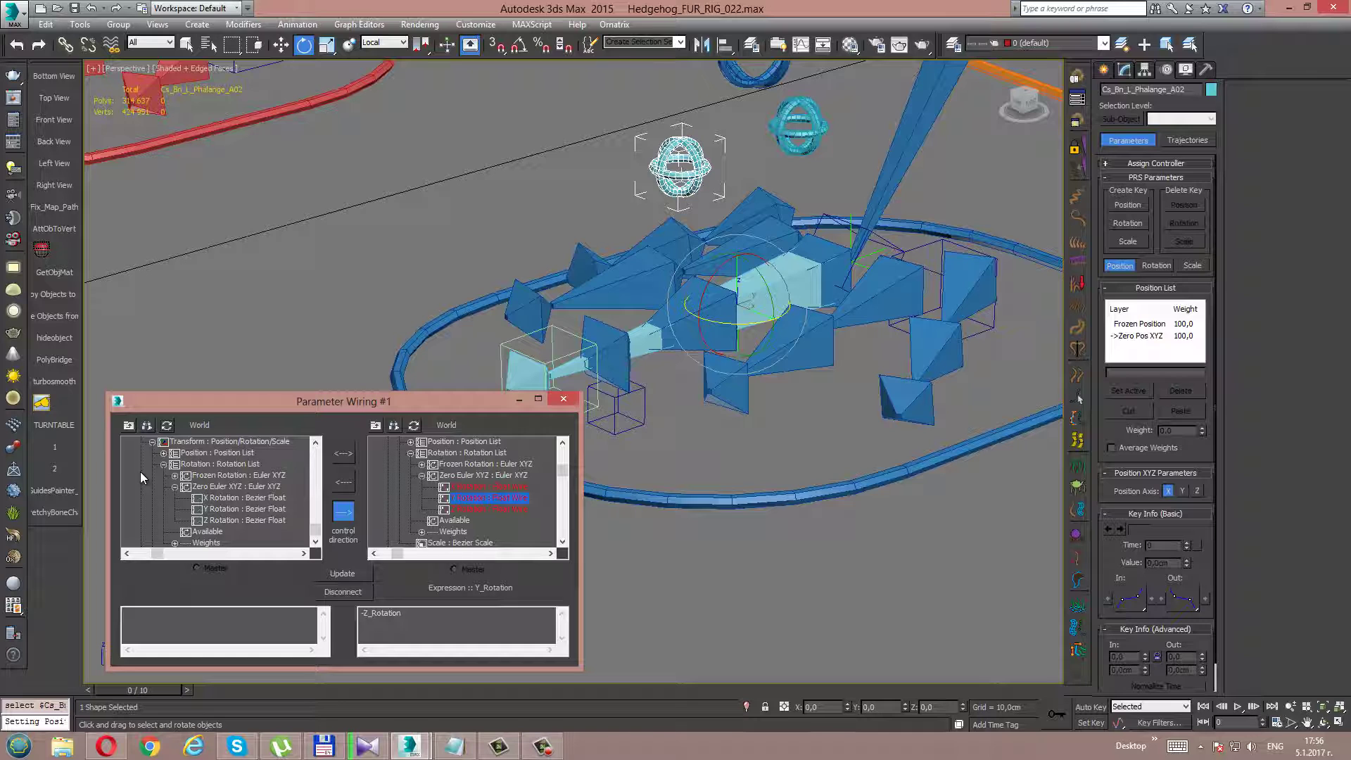
{"action": "left_click", "coordinate": [225, 498]}
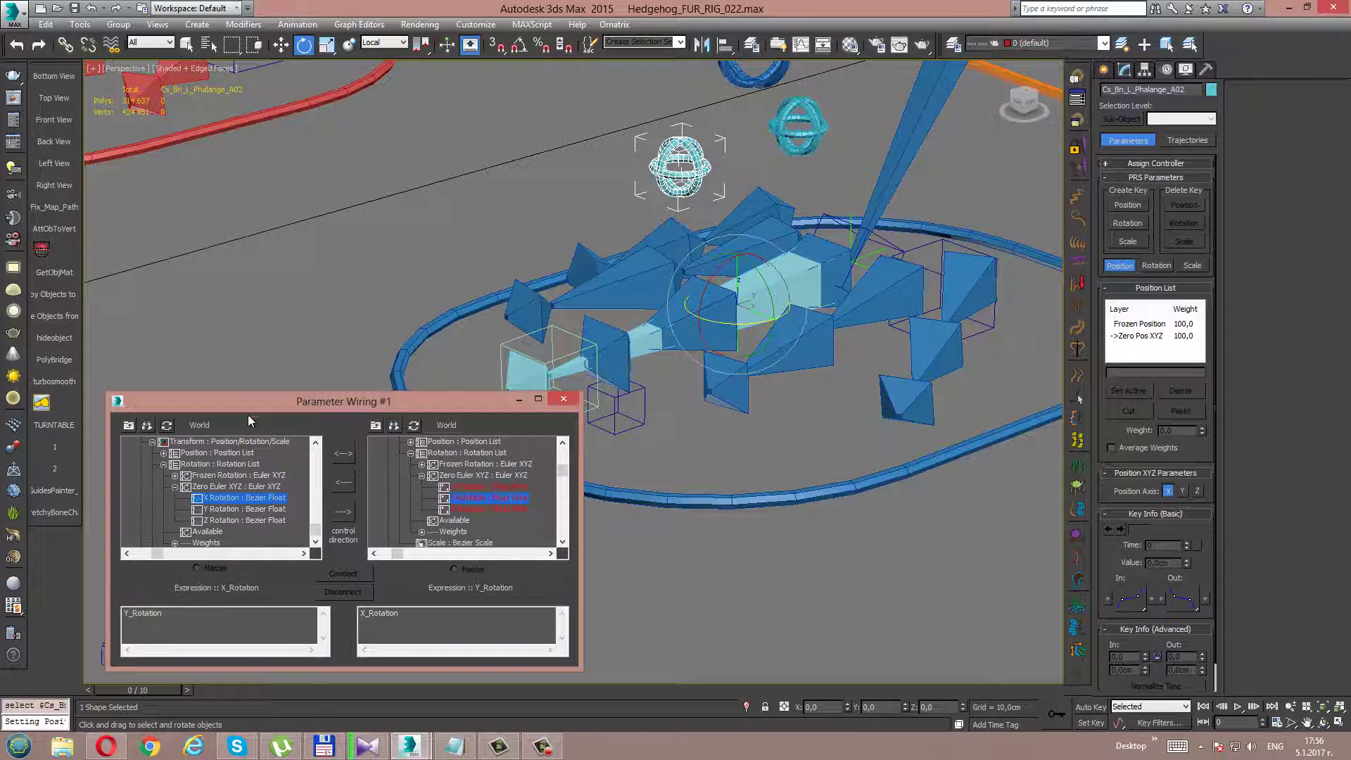
Load bone Bn_L_PhalangeBK_A02 into the right tree and wire X Rotation one-way to its Z Rotation
{"action": "left_click", "coordinate": [694, 279]}
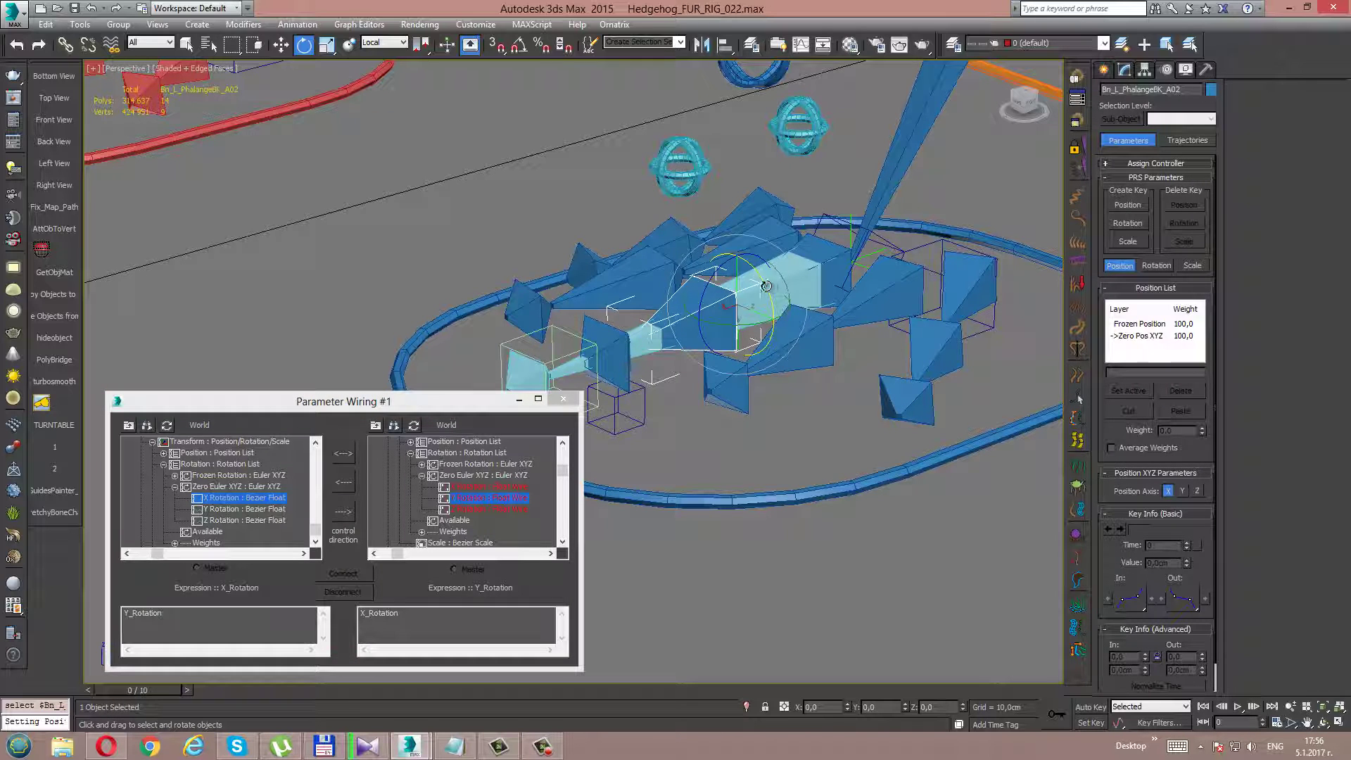
{"action": "left_click", "coordinate": [413, 425]}
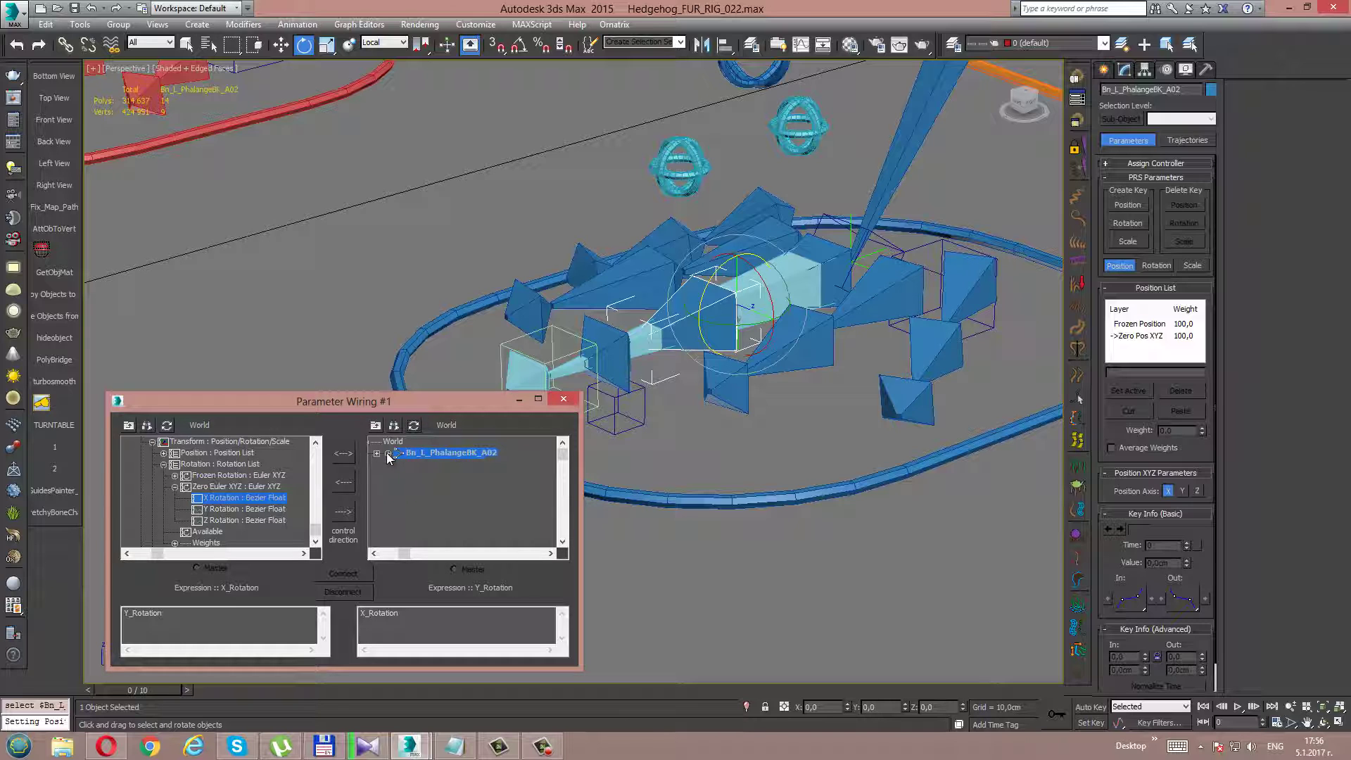
{"action": "left_click", "coordinate": [388, 453]}
{"action": "left_click", "coordinate": [410, 486]}
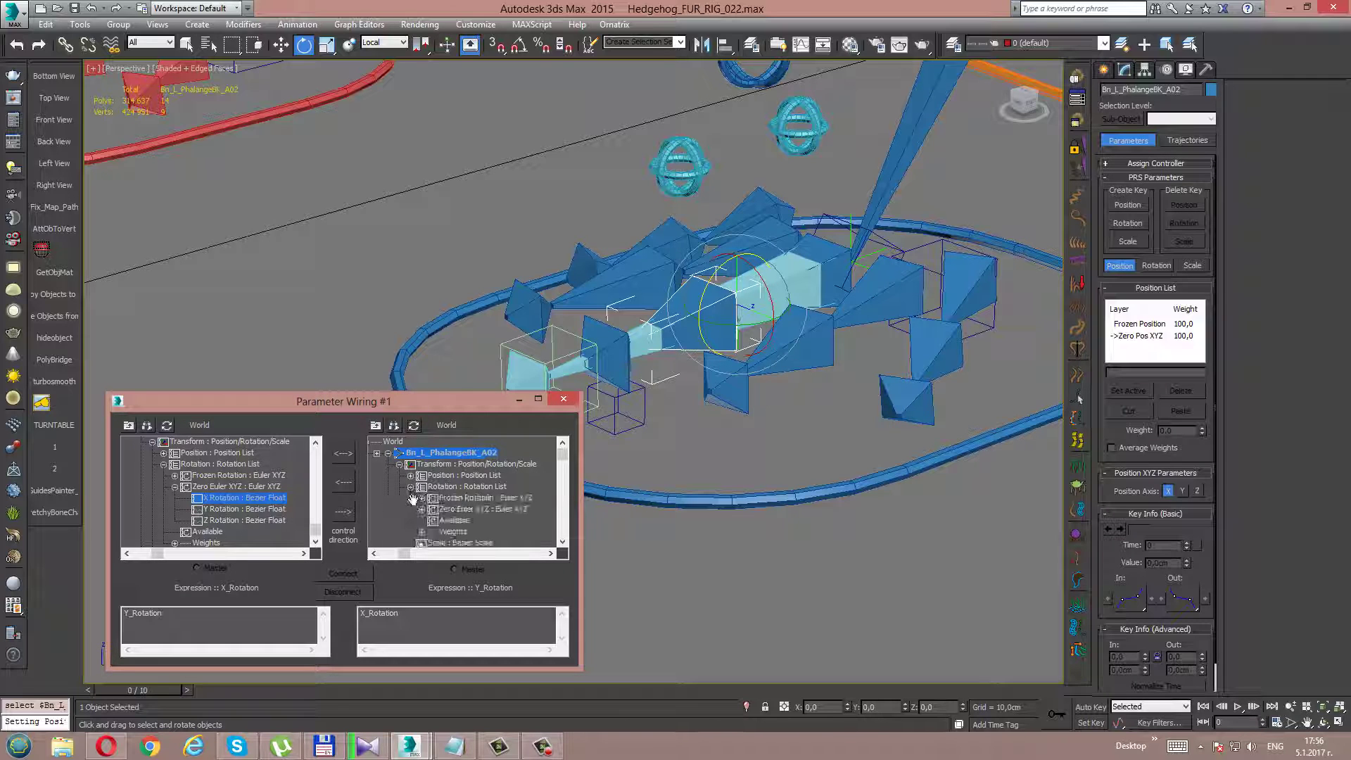
{"action": "left_click", "coordinate": [419, 508]}
{"action": "left_click_drag", "start_coordinate": [387, 500], "coordinate": [384, 467]}
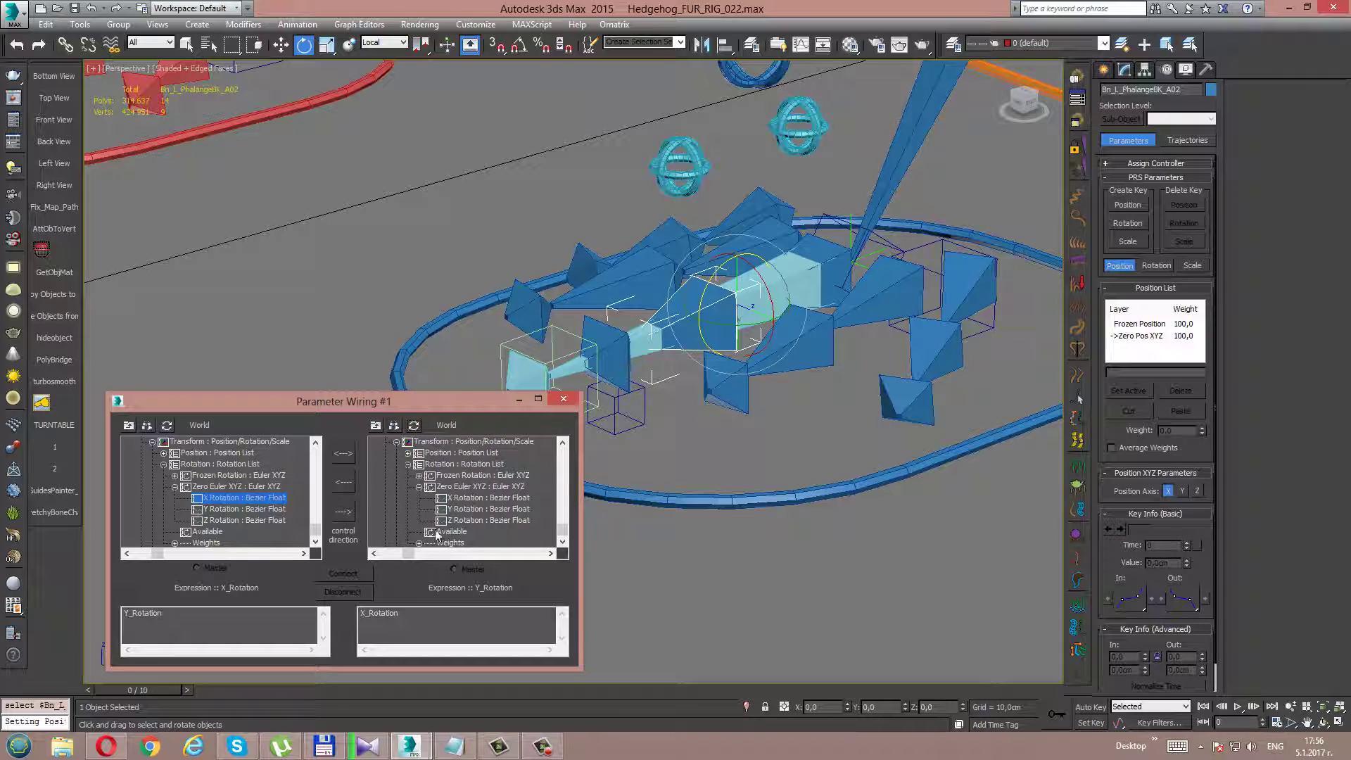
{"action": "left_click", "coordinate": [344, 510]}
{"action": "left_click", "coordinate": [344, 573]}
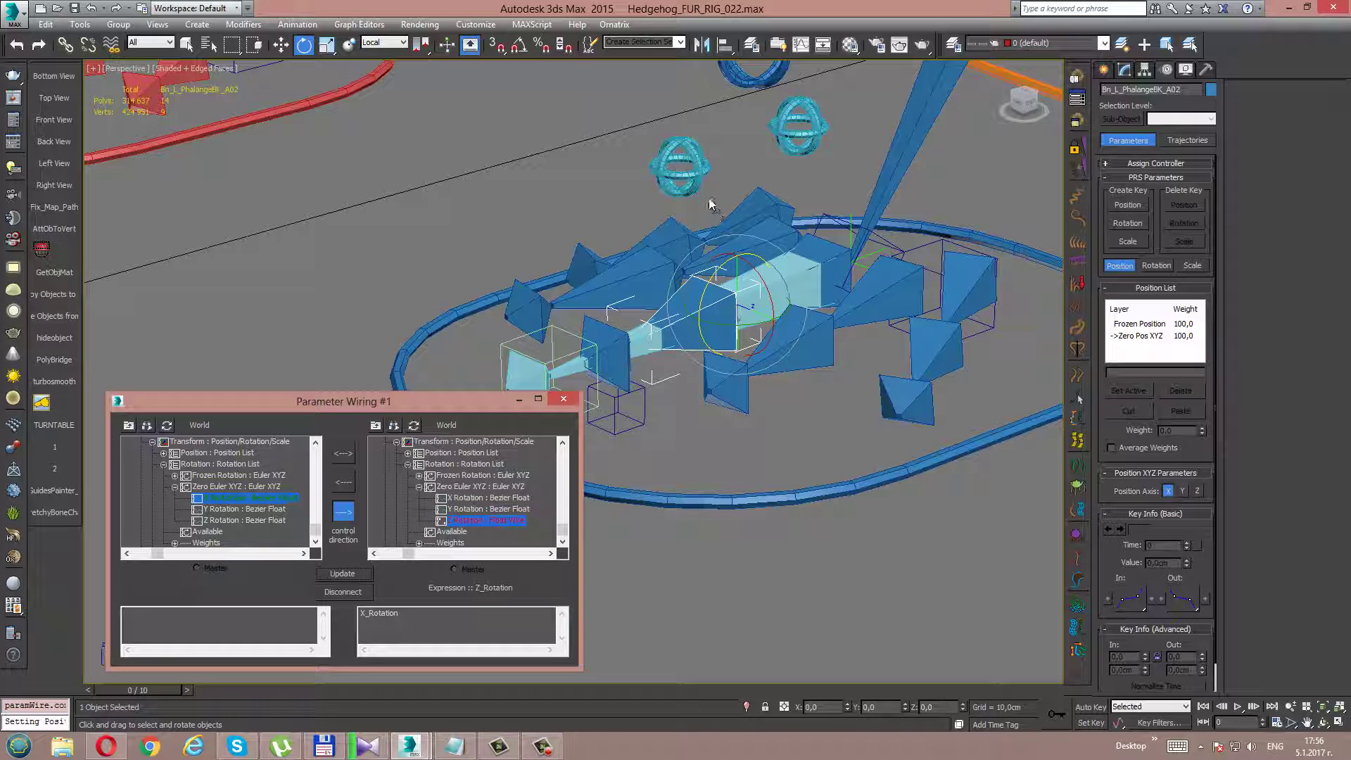
Test-rotate the A02 control and reset its rotation to zero
{"action": "left_click", "coordinate": [686, 185]}
{"action": "mouse_move", "coordinate": [728, 263]}
{"action": "left_mouse_down"}
{"action": "mouse_move", "coordinate": [709, 274]}
{"action": "mouse_move", "coordinate": [783, 378]}
{"action": "left_mouse_up"}
{"action": "right_click", "coordinate": [781, 377]}
{"action": "left_click", "coordinate": [756, 358]}
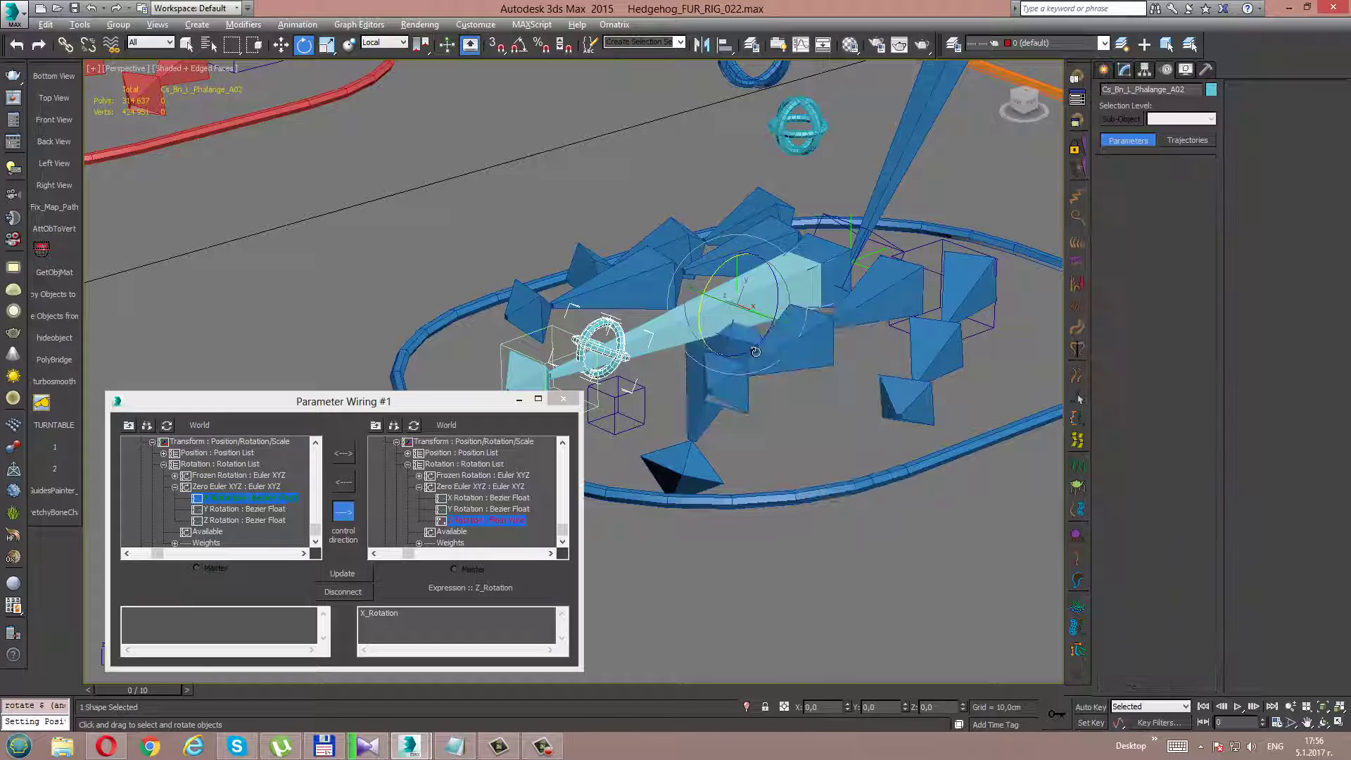
Wire control Y Rotation one-way to the A02 bone's X Rotation and test its direction
{"action": "left_click", "coordinate": [228, 510]}
{"action": "left_click", "coordinate": [696, 314]}
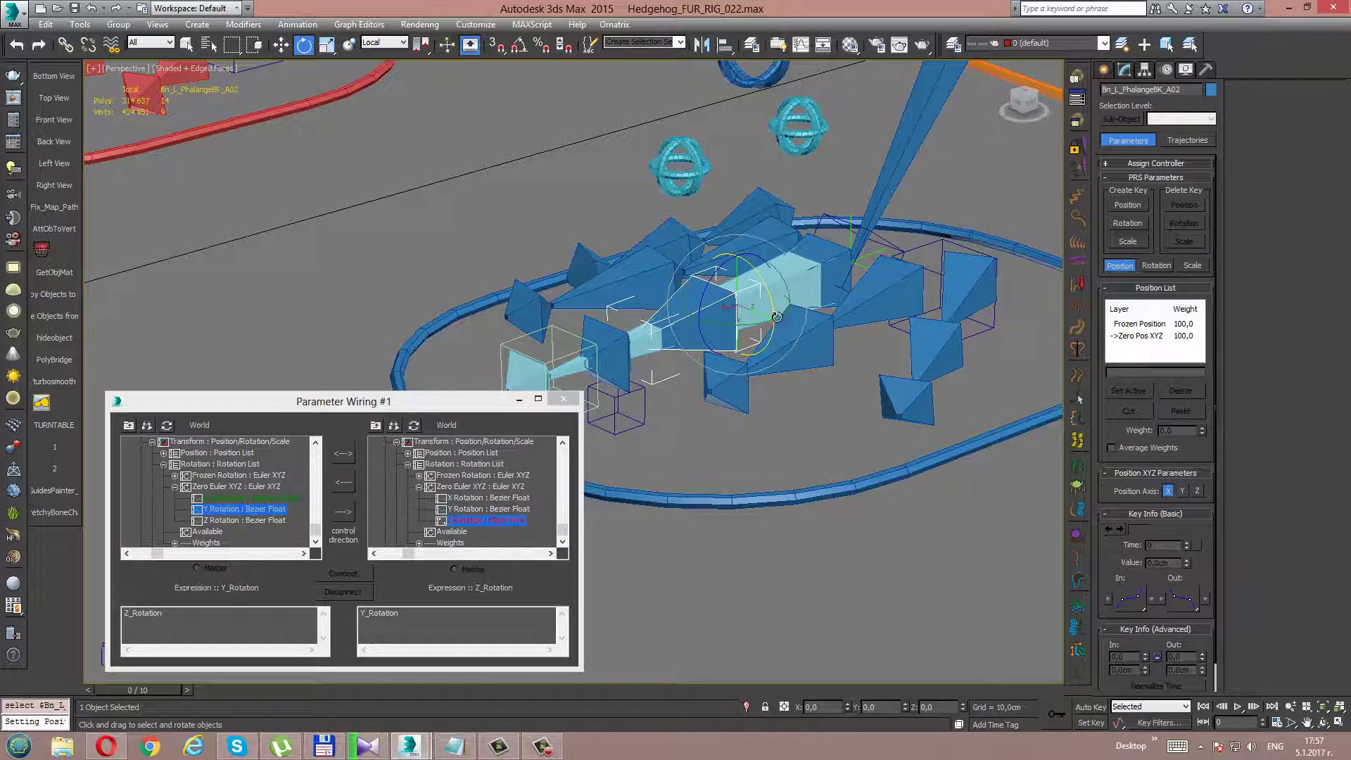
{"action": "left_click", "coordinate": [463, 489]}
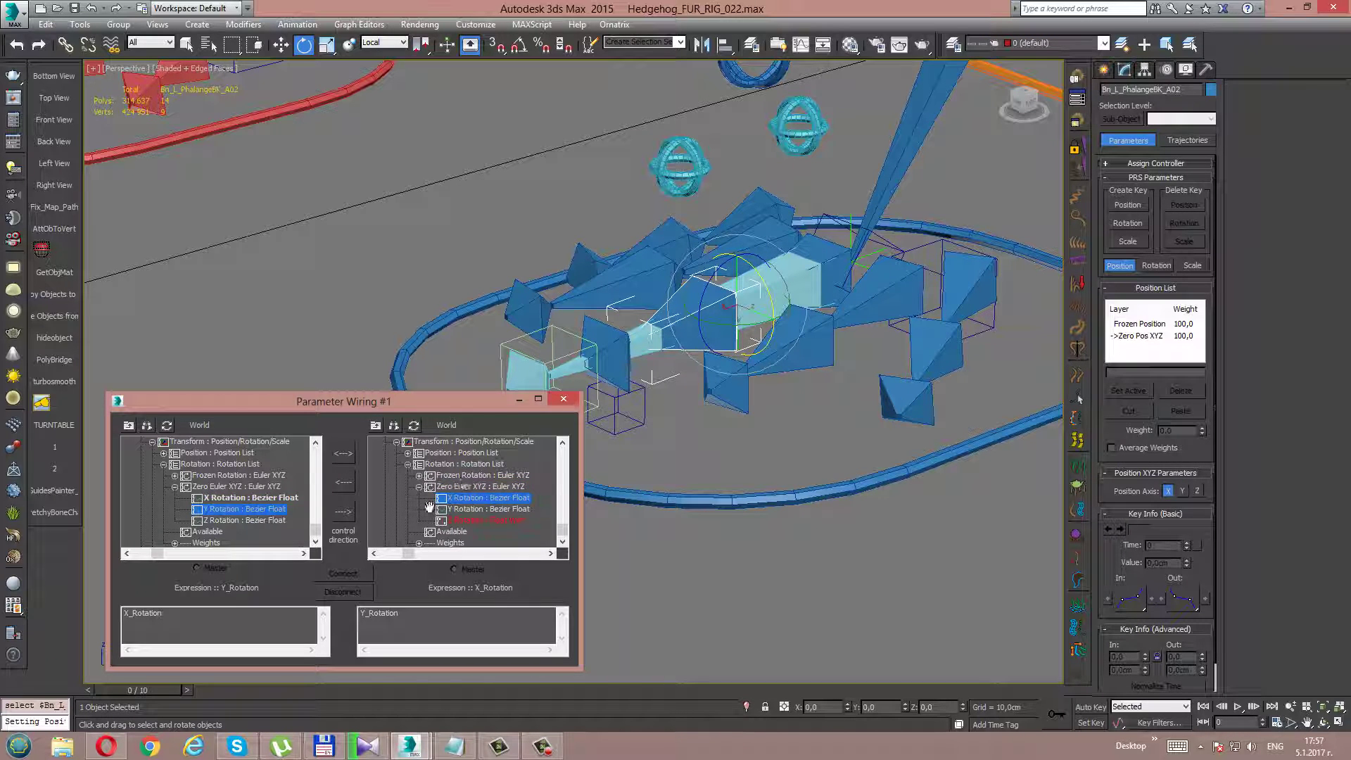
{"action": "left_click", "coordinate": [344, 512]}
{"action": "left_click", "coordinate": [339, 571]}
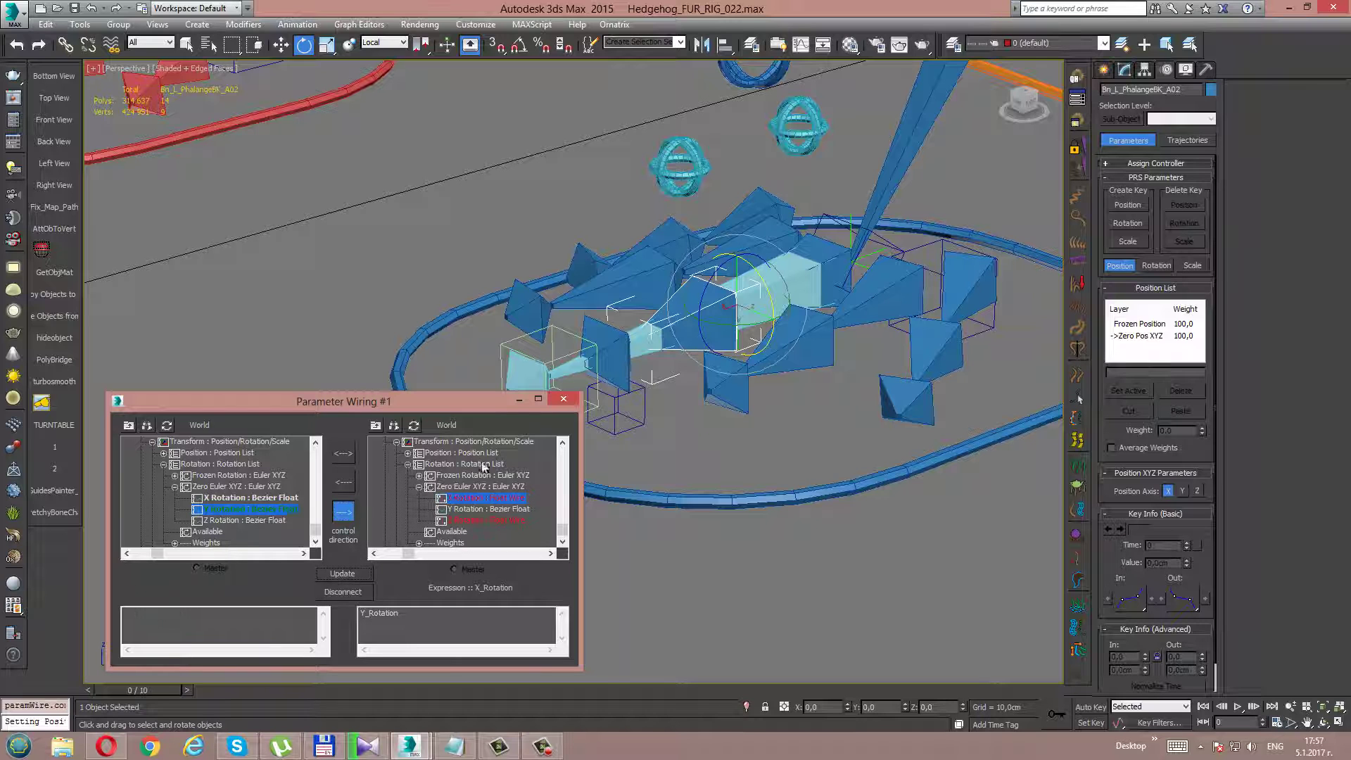
{"action": "left_click", "coordinate": [668, 175]}
{"action": "mouse_move", "coordinate": [668, 175]}
{"action": "left_mouse_down"}
{"action": "mouse_move", "coordinate": [716, 223]}
{"action": "mouse_move", "coordinate": [784, 349]}
{"action": "left_mouse_up"}
{"action": "right_click", "coordinate": [784, 349]}
{"action": "key", "text": "Escape"}
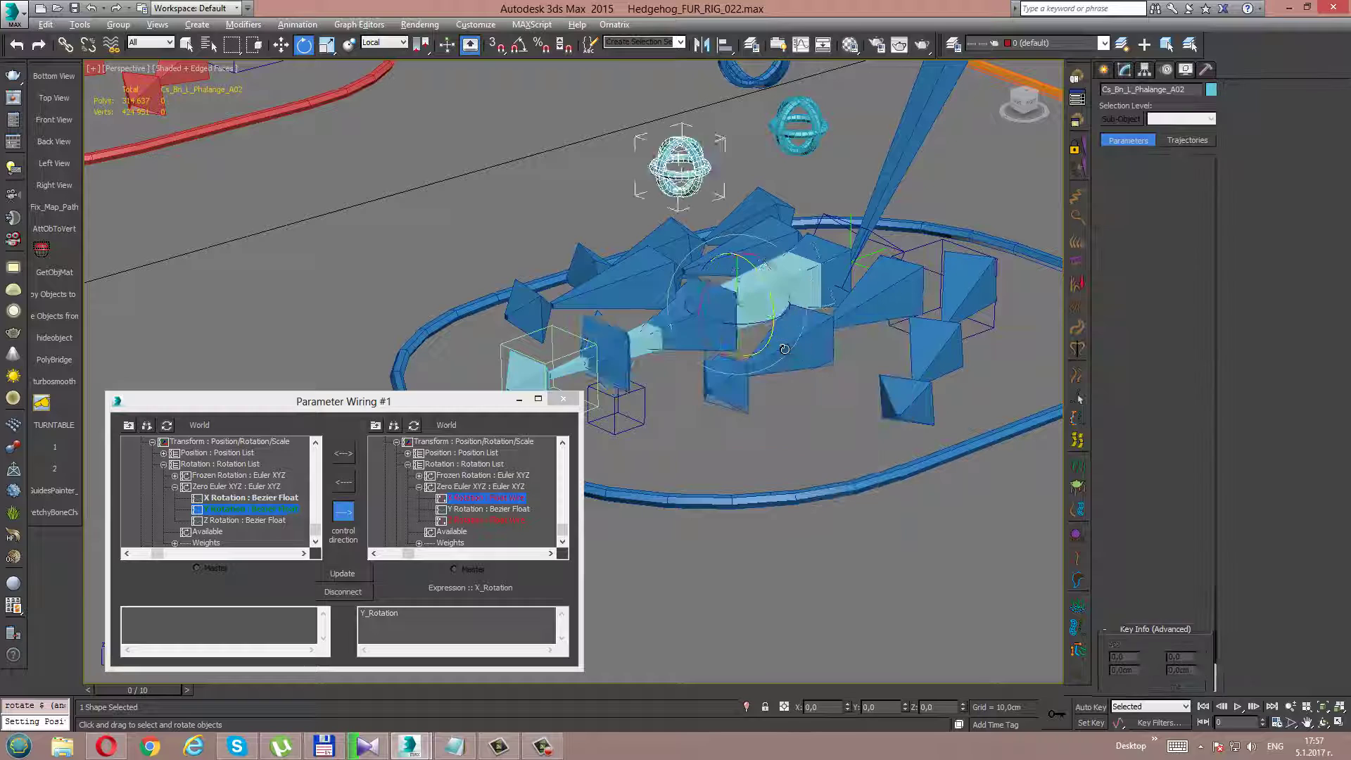
Change the expression to -Y_Rotation, test-rotate the control, and reset it to zero
{"action": "left_click", "coordinate": [363, 611]}
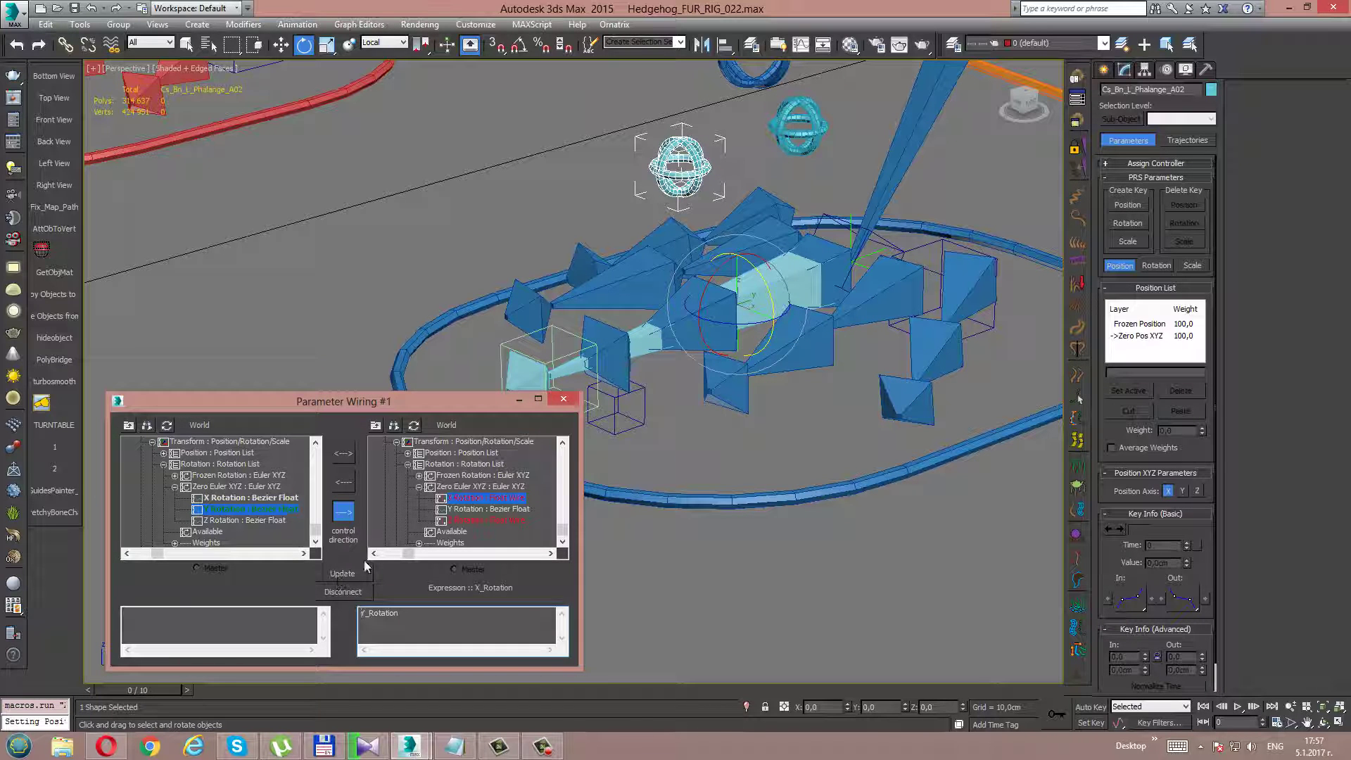
{"action": "type", "text": "-"}
{"action": "left_click_drag", "start_coordinate": [763, 278], "coordinate": [777, 342]}
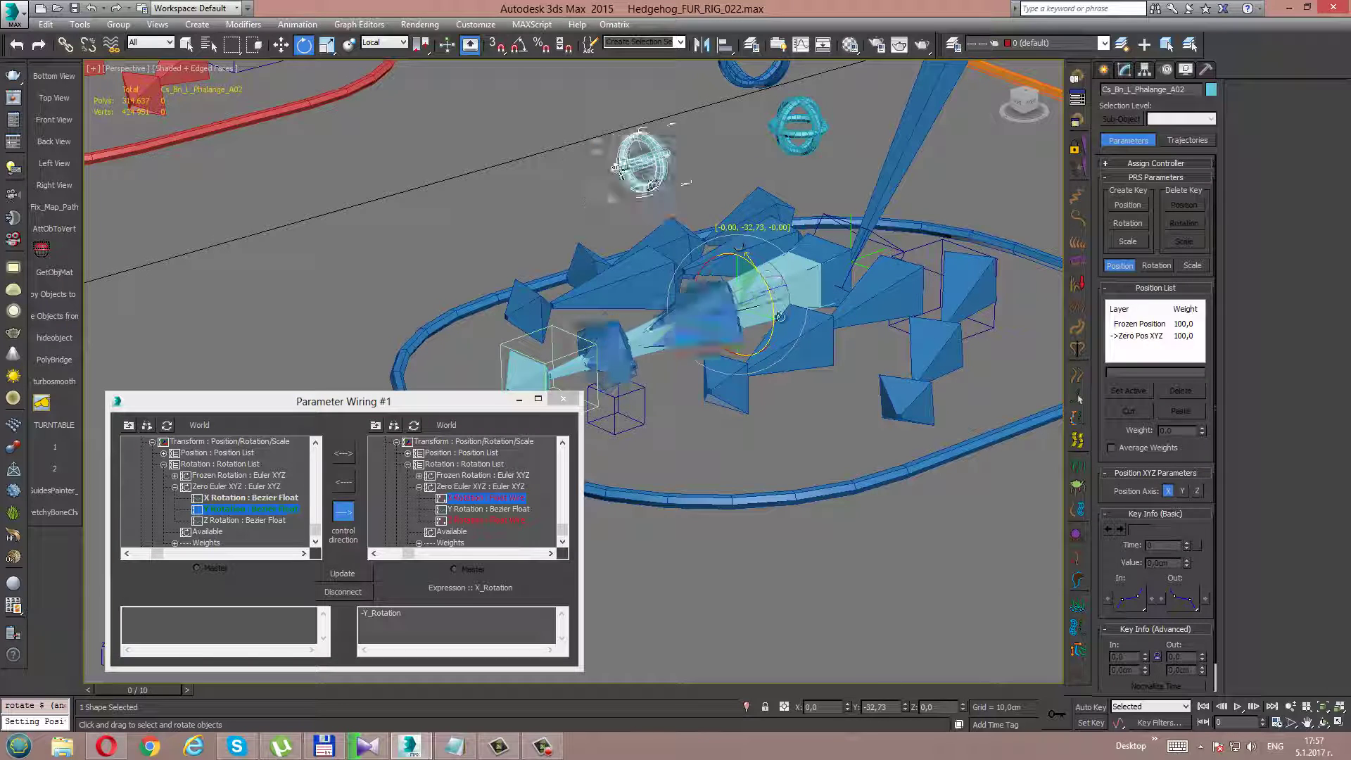
{"action": "right_click", "coordinate": [777, 342]}
{"action": "left_click", "coordinate": [777, 343]}
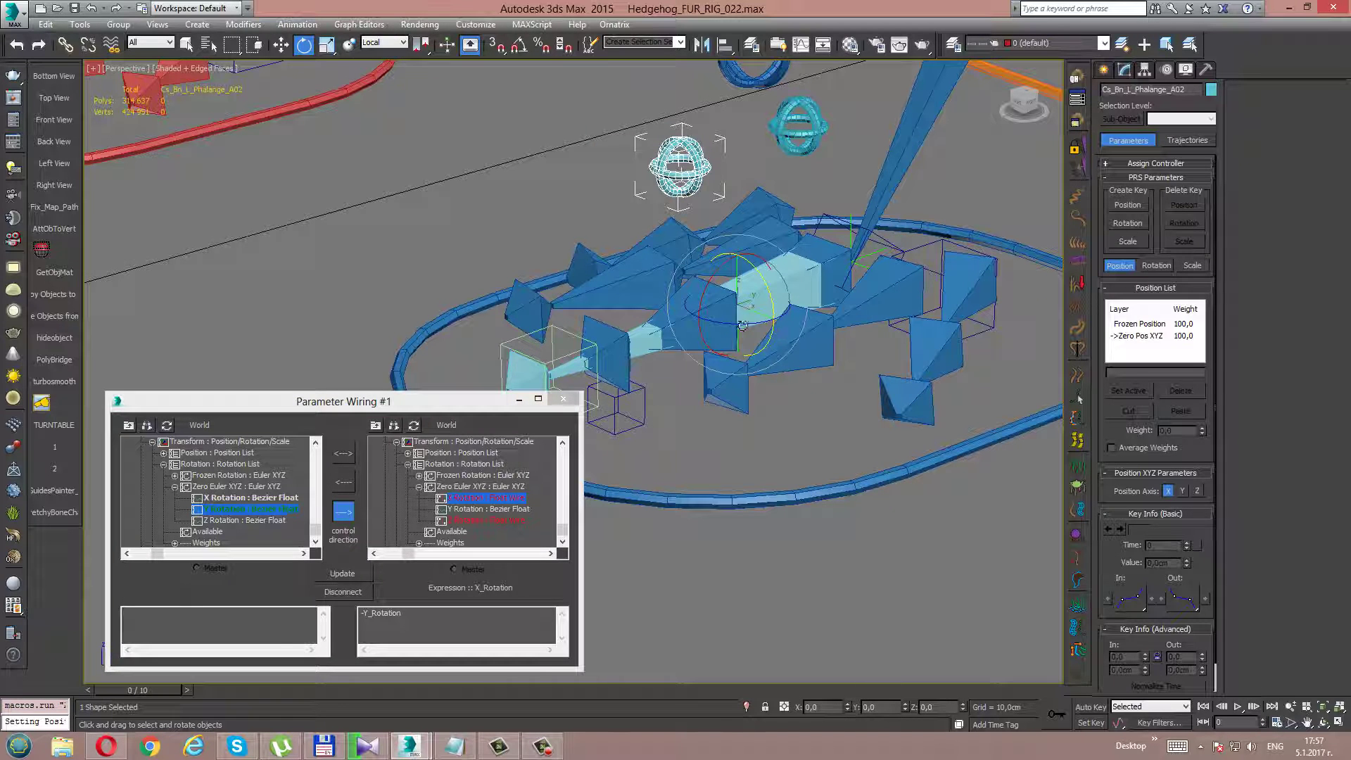
{"action": "left_click_drag", "start_coordinate": [773, 316], "coordinate": [725, 322]}
Wire the A02 control's Z Rotation one-way to bone Bn_L_PhalangeBK_A02's Y Rotation
{"action": "left_click", "coordinate": [256, 521]}
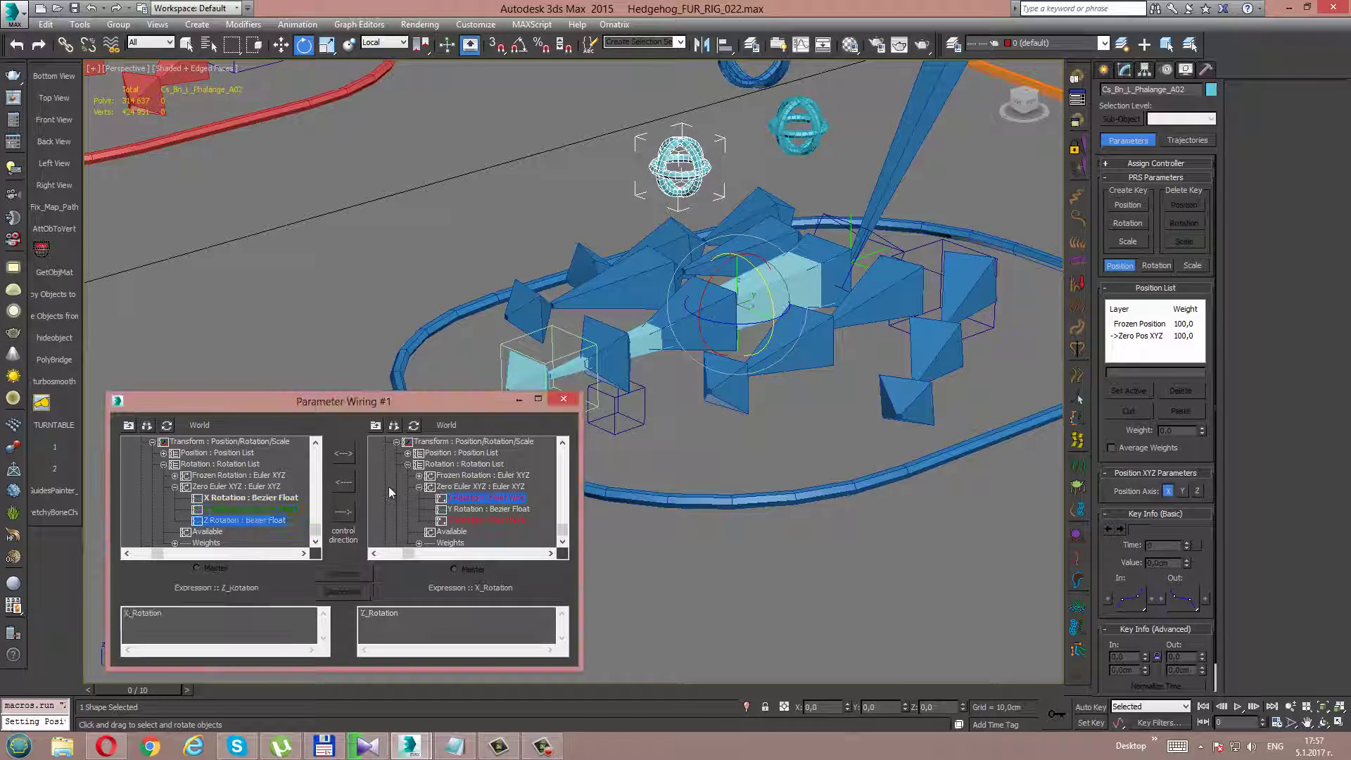
{"action": "left_click", "coordinate": [674, 301]}
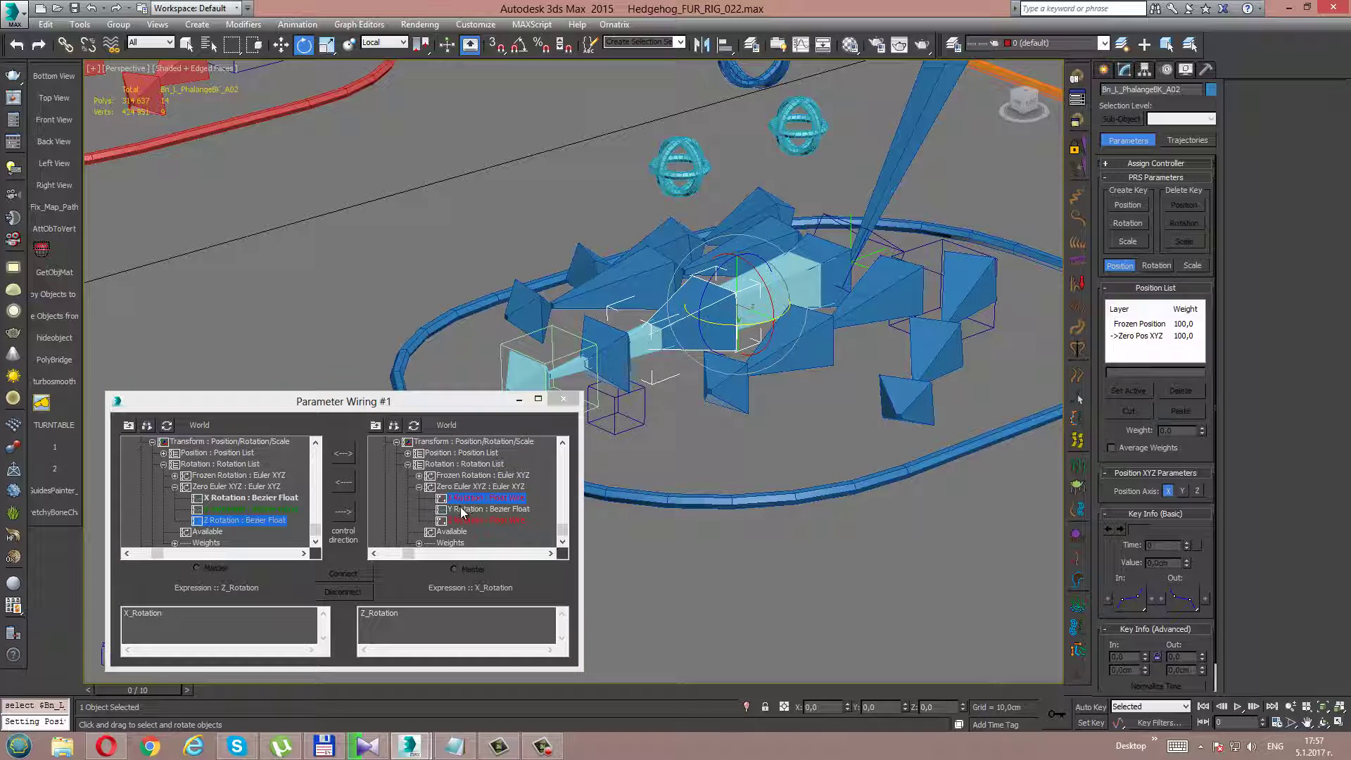
{"action": "left_click", "coordinate": [460, 507]}
{"action": "left_click", "coordinate": [344, 512]}
{"action": "left_click", "coordinate": [343, 574]}
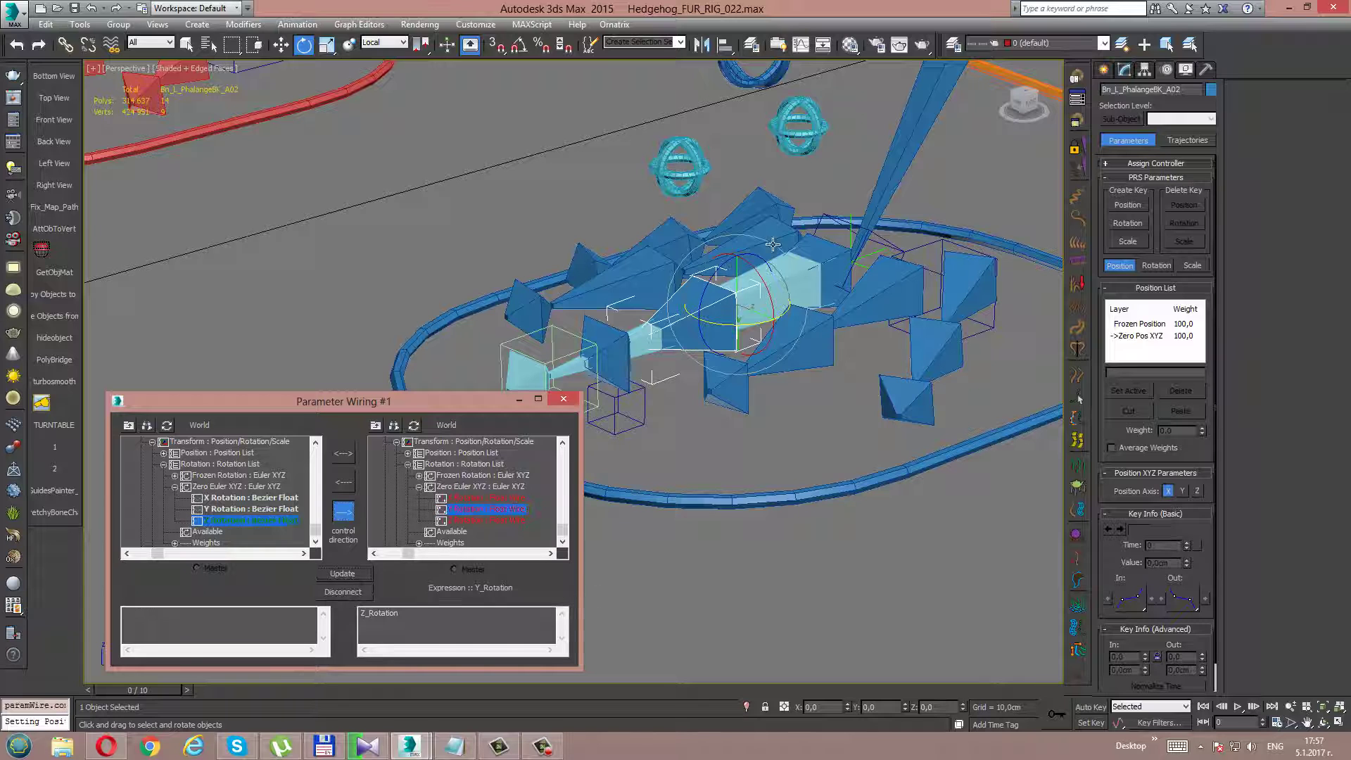
Test-rotate the A02 ring control, then reset it with Transform To Zero
{"action": "left_click", "coordinate": [695, 174]}
{"action": "left_click_drag", "start_coordinate": [739, 320], "coordinate": [655, 341]}
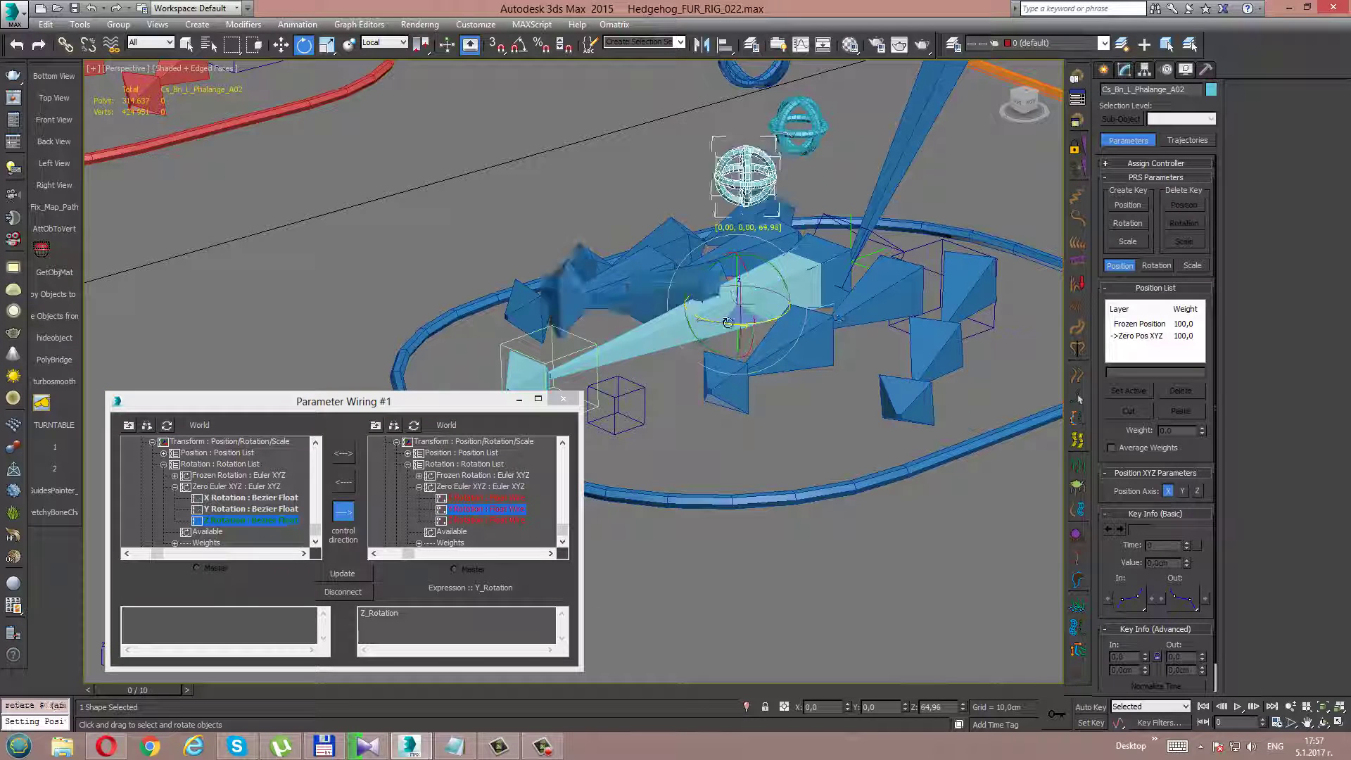
{"action": "right_click", "coordinate": [765, 385]}
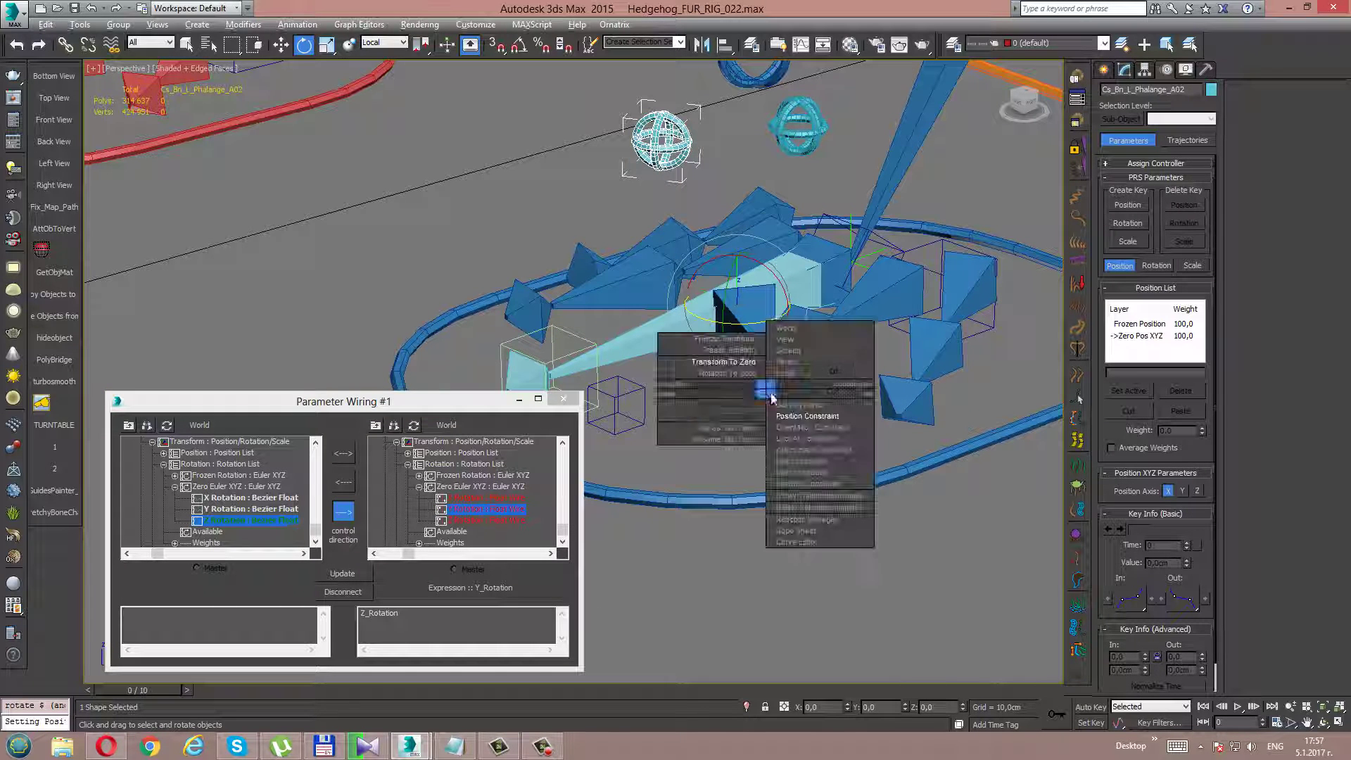
{"action": "left_click", "coordinate": [744, 364]}
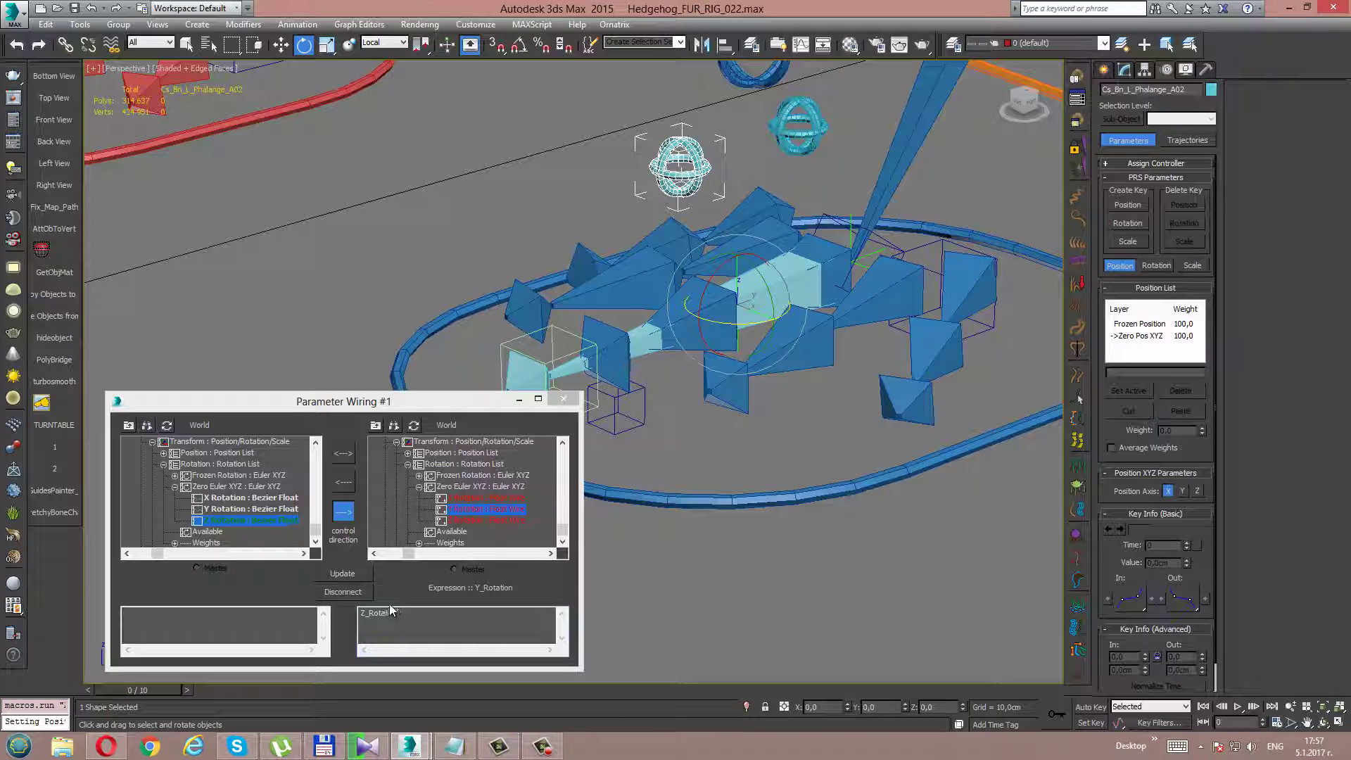
Change the bone's Y rotation expression to -Z_Rotation, then test and reset the control
{"action": "left_click", "coordinate": [362, 612]}
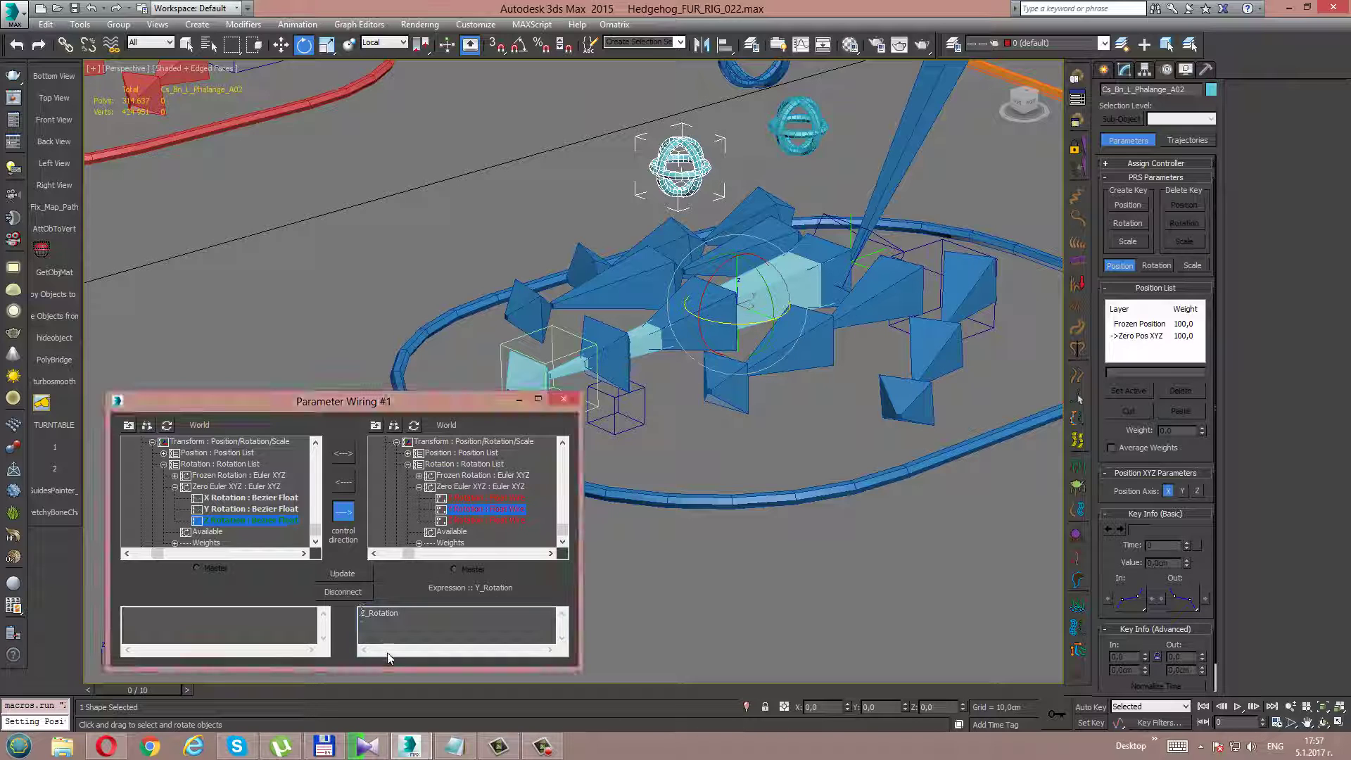
{"action": "key", "text": "Delete"}
{"action": "type", "text": "-Z"}
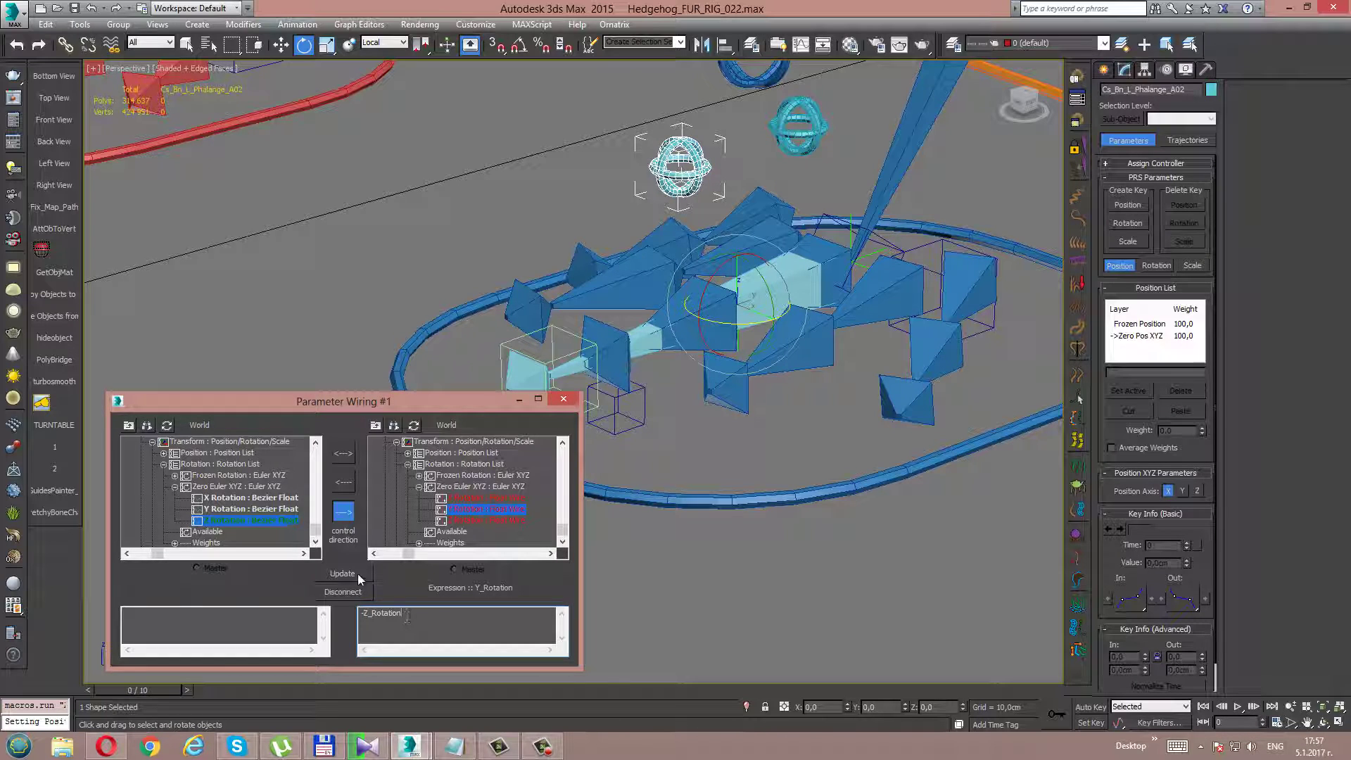
{"action": "left_click_drag", "start_coordinate": [737, 320], "coordinate": [800, 303]}
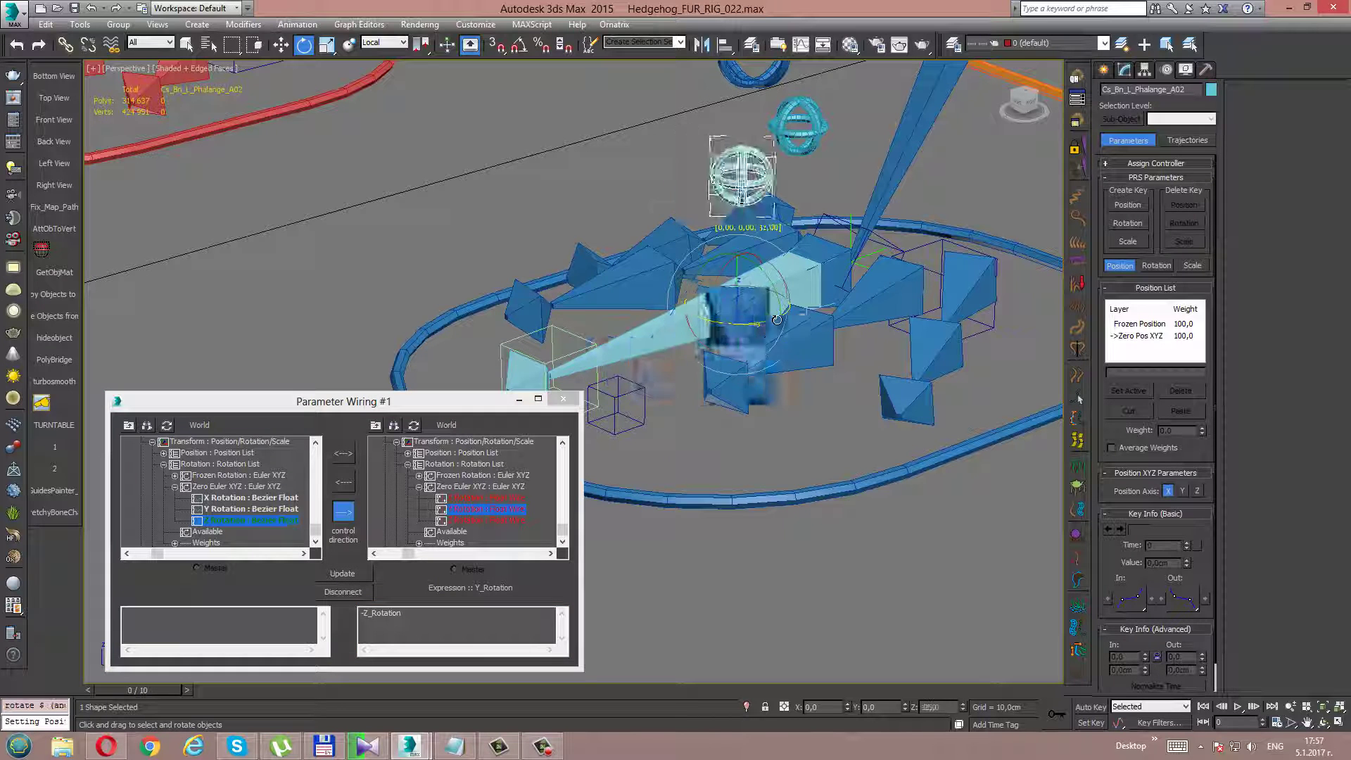
{"action": "right_click", "coordinate": [848, 380]}
{"action": "left_click", "coordinate": [817, 344]}
Minimize the wiring dialog and pan toward the helper controls
{"action": "scroll", "coordinate": [800, 363], "scroll_direction": "down", "scroll_amount": 4}
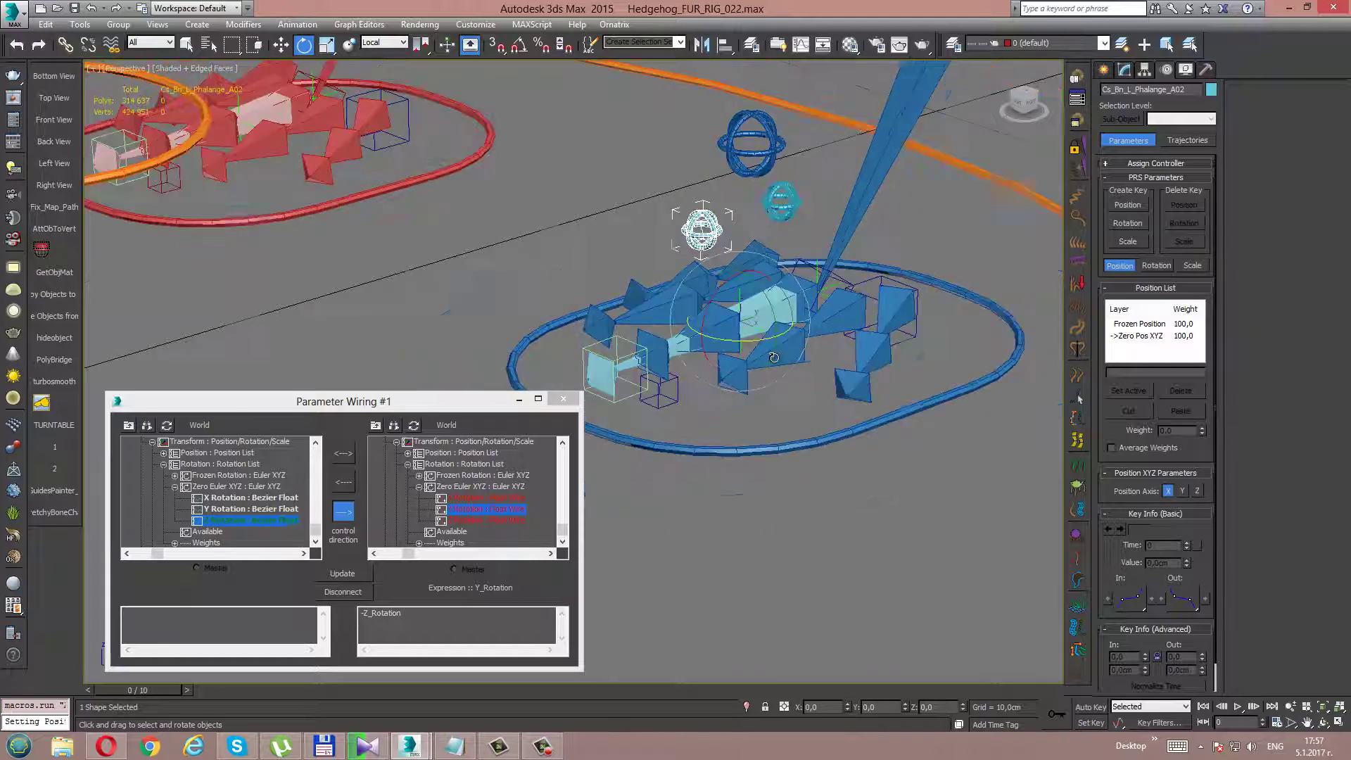
{"action": "left_click", "coordinate": [519, 401]}
{"action": "middle_click_drag", "start_coordinate": [774, 352], "coordinate": [689, 375]}
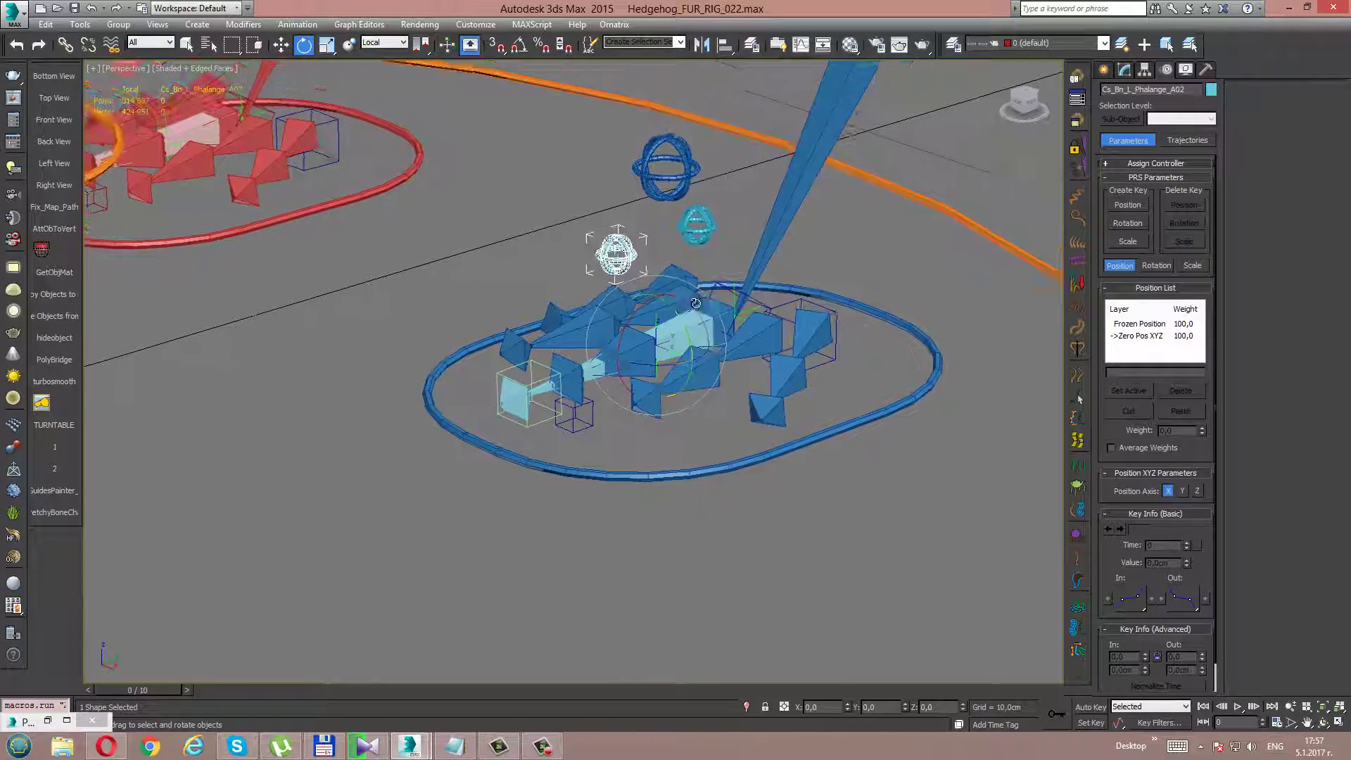
Select both sphere phalange controls, rotate them about a shared centre, and reset them to zero
{"action": "left_click", "coordinate": [697, 224], "text": "ctrl"}
{"action": "middle_click_drag", "start_coordinate": [779, 373], "coordinate": [728, 375], "text": "alt"}
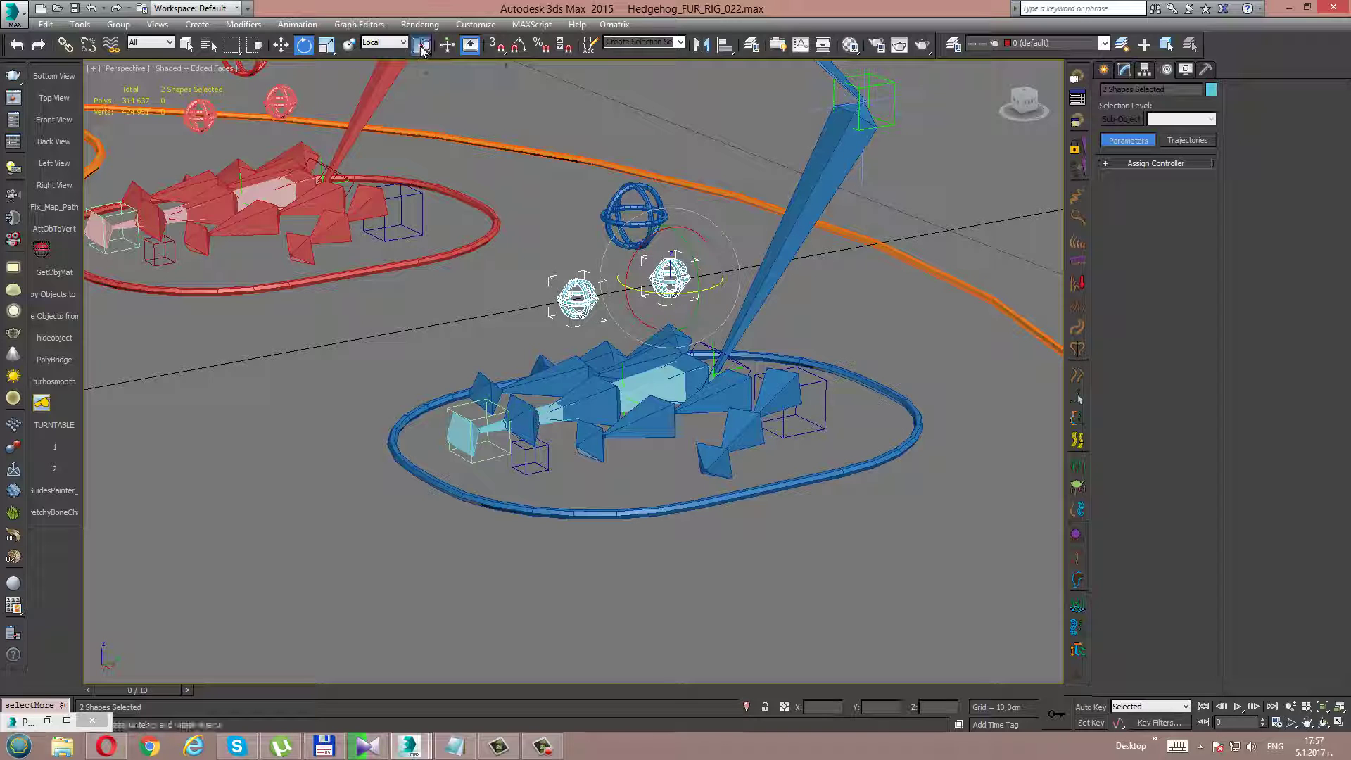
{"action": "left_click_drag", "start_coordinate": [422, 46], "coordinate": [422, 106]}
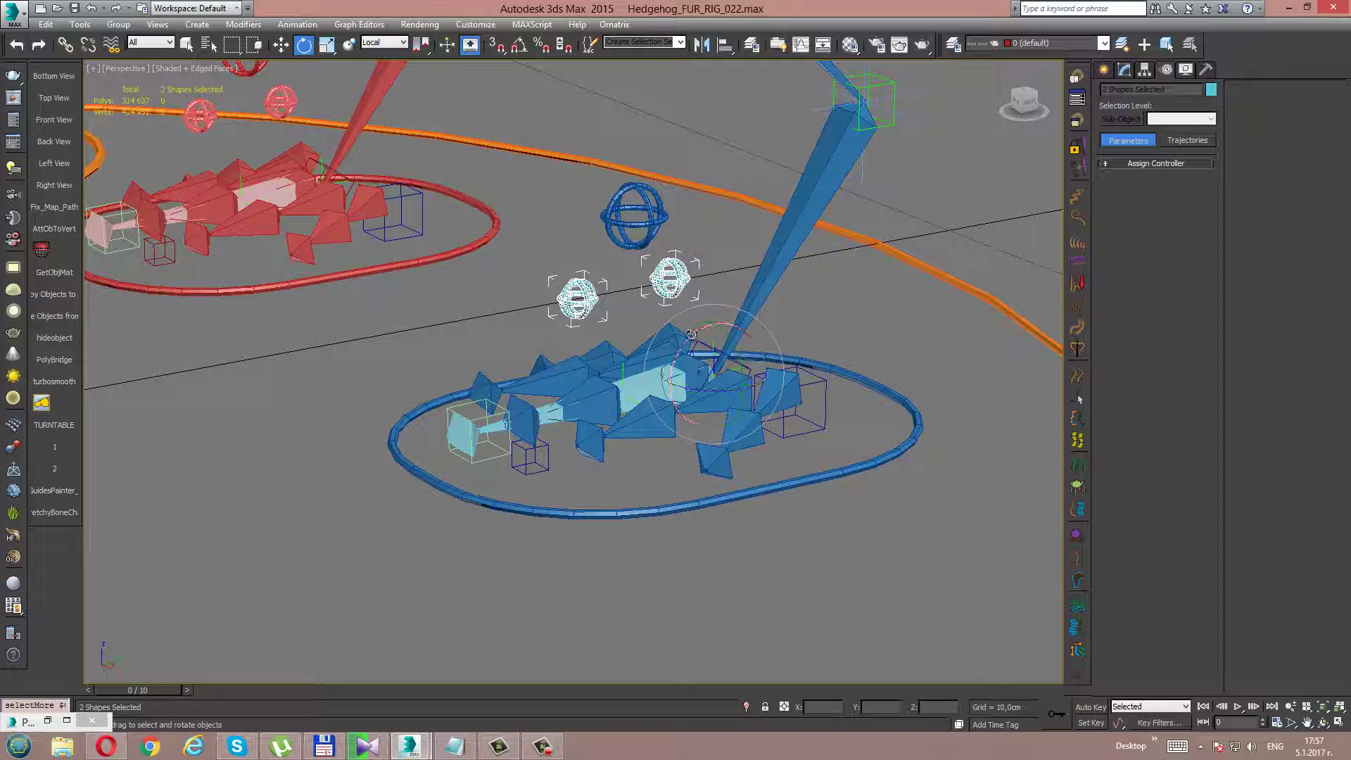
{"action": "left_click_drag", "start_coordinate": [691, 335], "coordinate": [649, 400]}
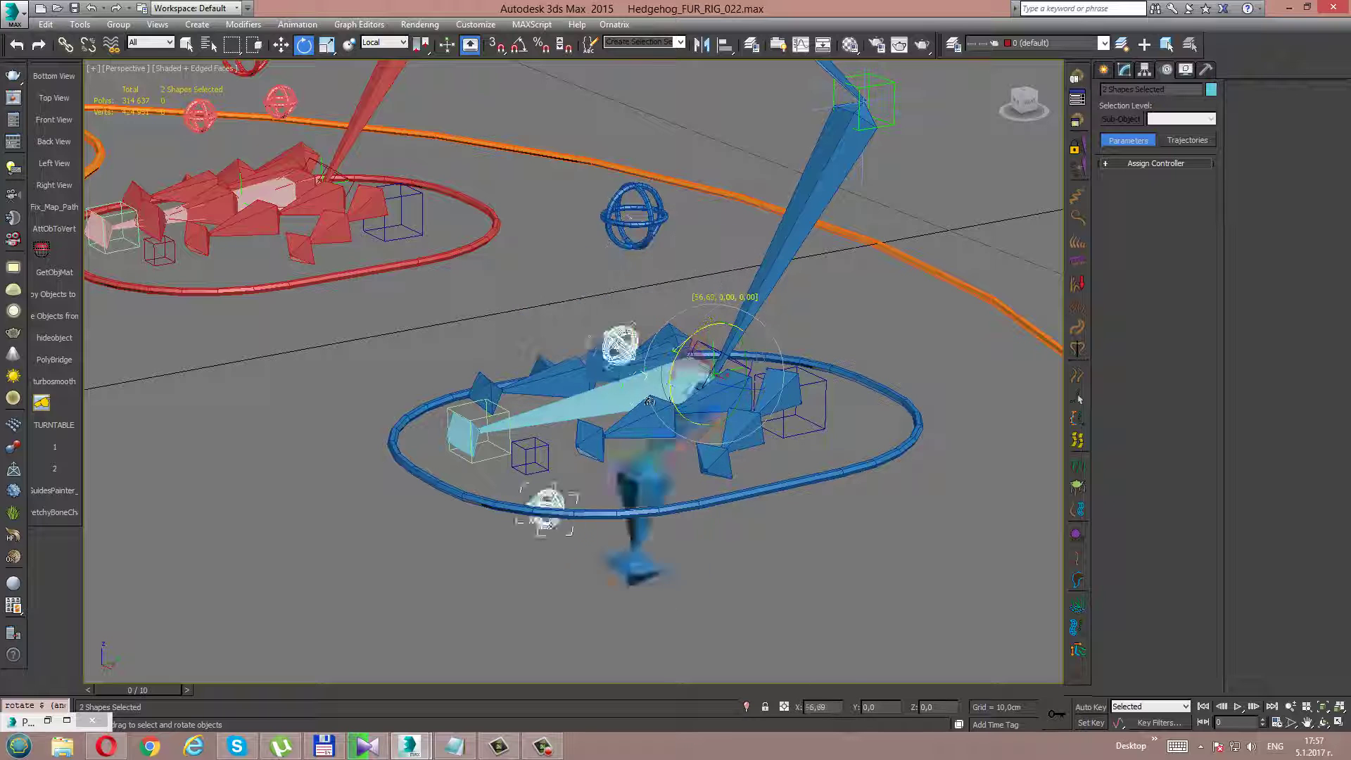
{"action": "left_click_drag", "start_coordinate": [649, 401], "coordinate": [650, 381]}
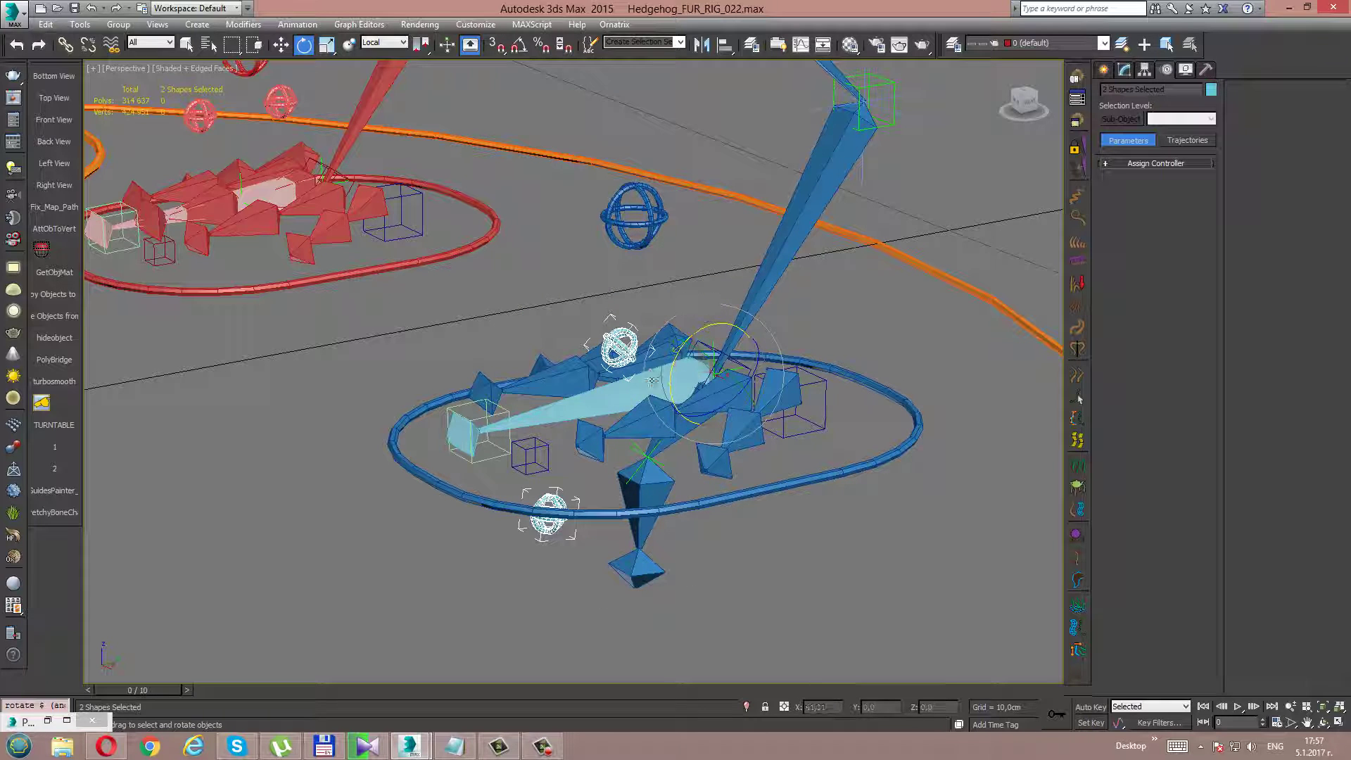
{"action": "right_click", "coordinate": [717, 441]}
{"action": "left_click", "coordinate": [644, 413]}
Test-rotate the two sphere controls again and undo back to their rest pose
{"action": "scroll", "coordinate": [725, 398], "scroll_direction": "up", "scroll_amount": 3}
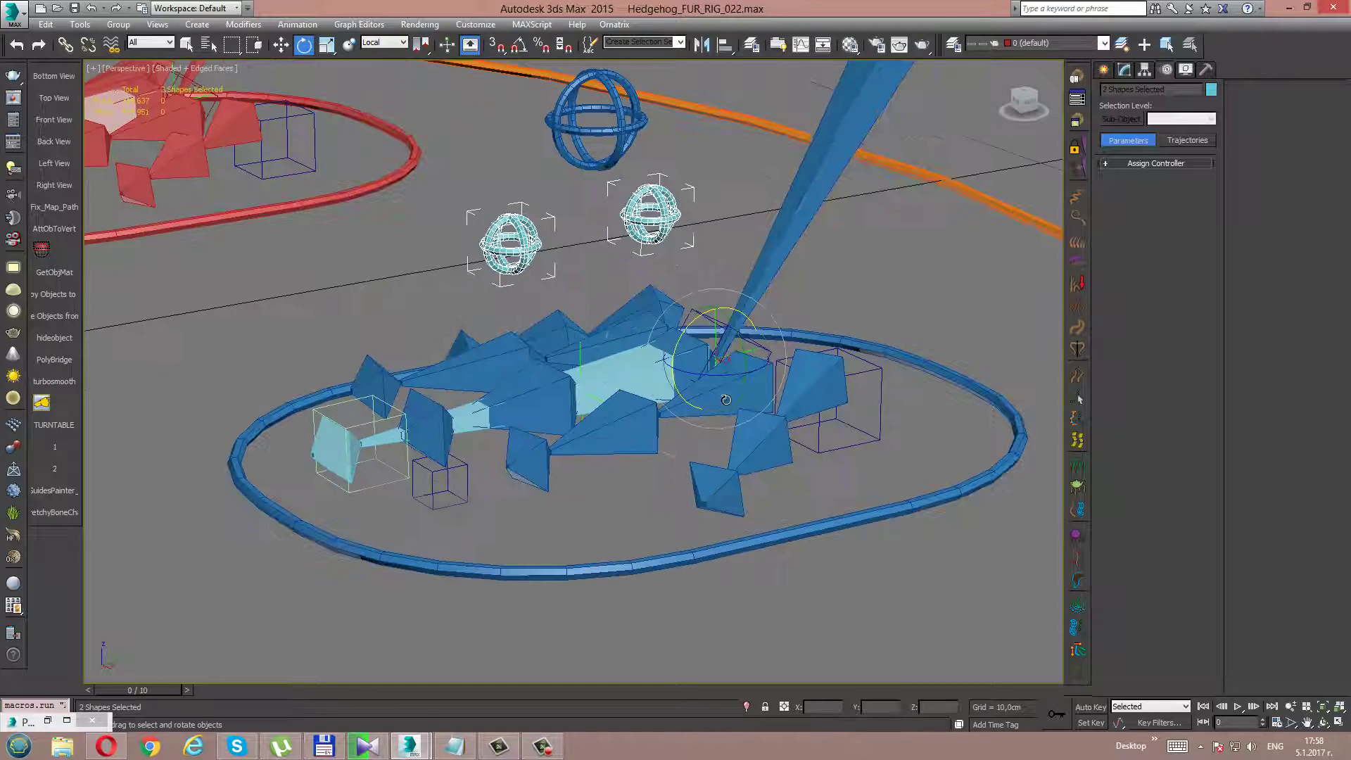
{"action": "mouse_move", "coordinate": [728, 323]}
{"action": "left_mouse_down"}
{"action": "mouse_move", "coordinate": [723, 301]}
{"action": "mouse_move", "coordinate": [771, 385]}
{"action": "left_mouse_up"}
{"action": "right_click", "coordinate": [772, 385]}
{"action": "mouse_move", "coordinate": [694, 381]}
{"action": "left_mouse_down"}
{"action": "mouse_move", "coordinate": [656, 376]}
{"action": "mouse_move", "coordinate": [772, 390]}
{"action": "left_mouse_up"}
{"action": "right_click", "coordinate": [772, 390]}
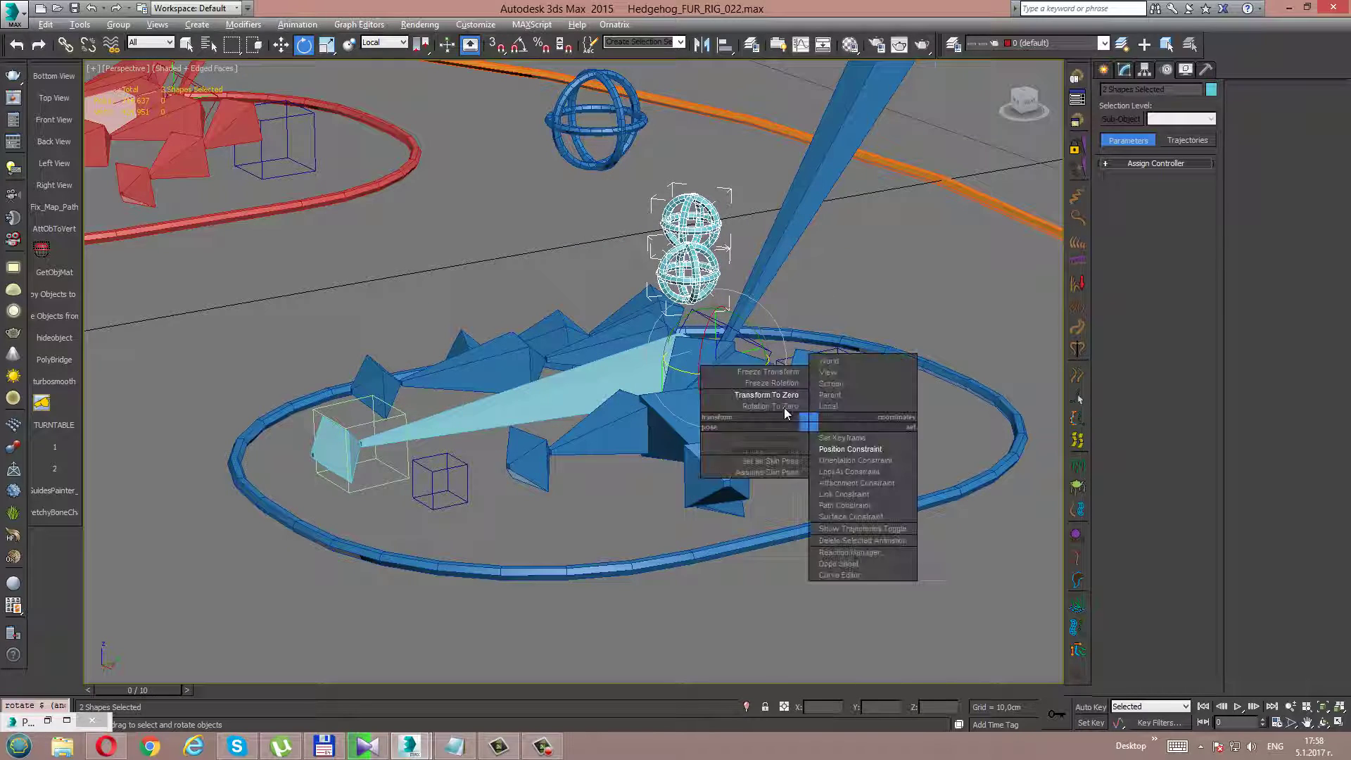
{"action": "key", "text": "ctrl+z"}
{"action": "scroll", "coordinate": [703, 352], "scroll_direction": "down", "scroll_amount": 5}
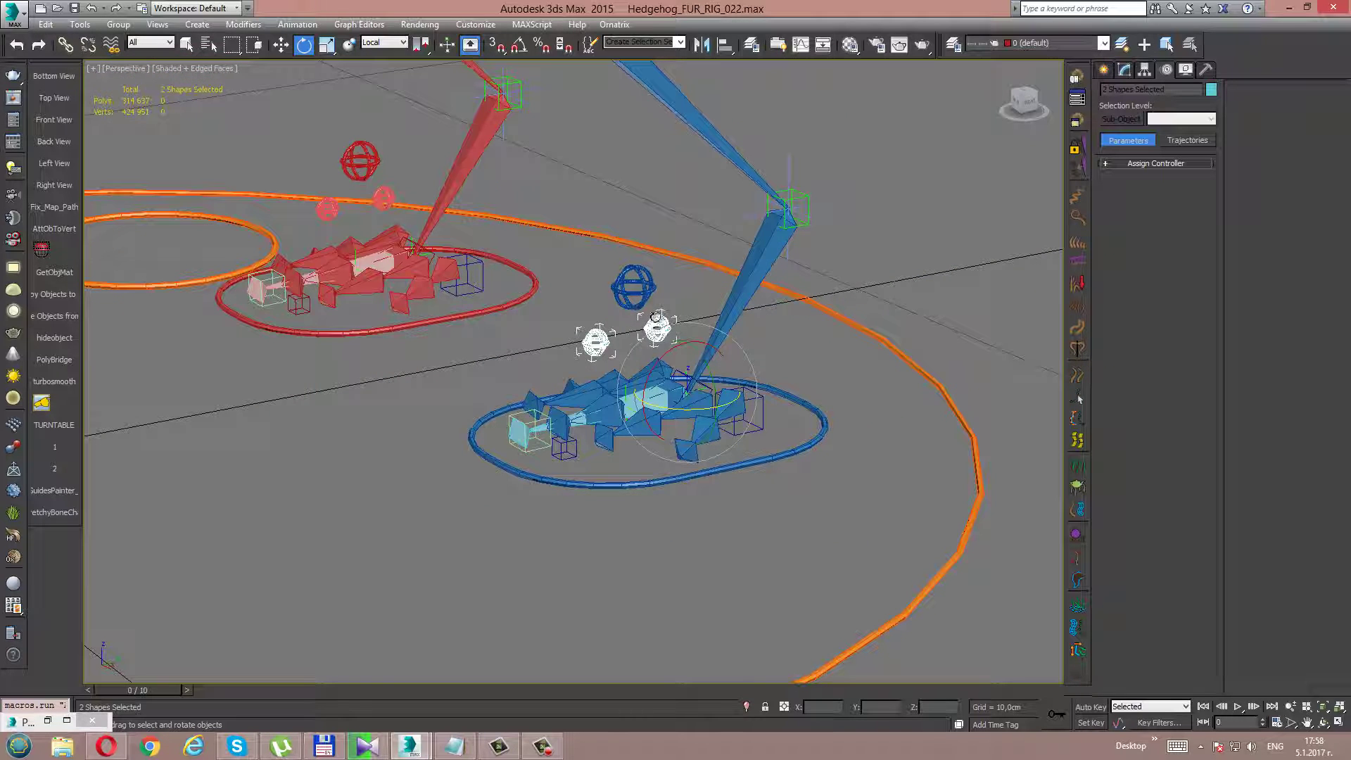
Move the Cs_L_Leg_BK leg control up and rotate it in local coordinates
{"action": "left_click", "coordinate": [805, 392]}
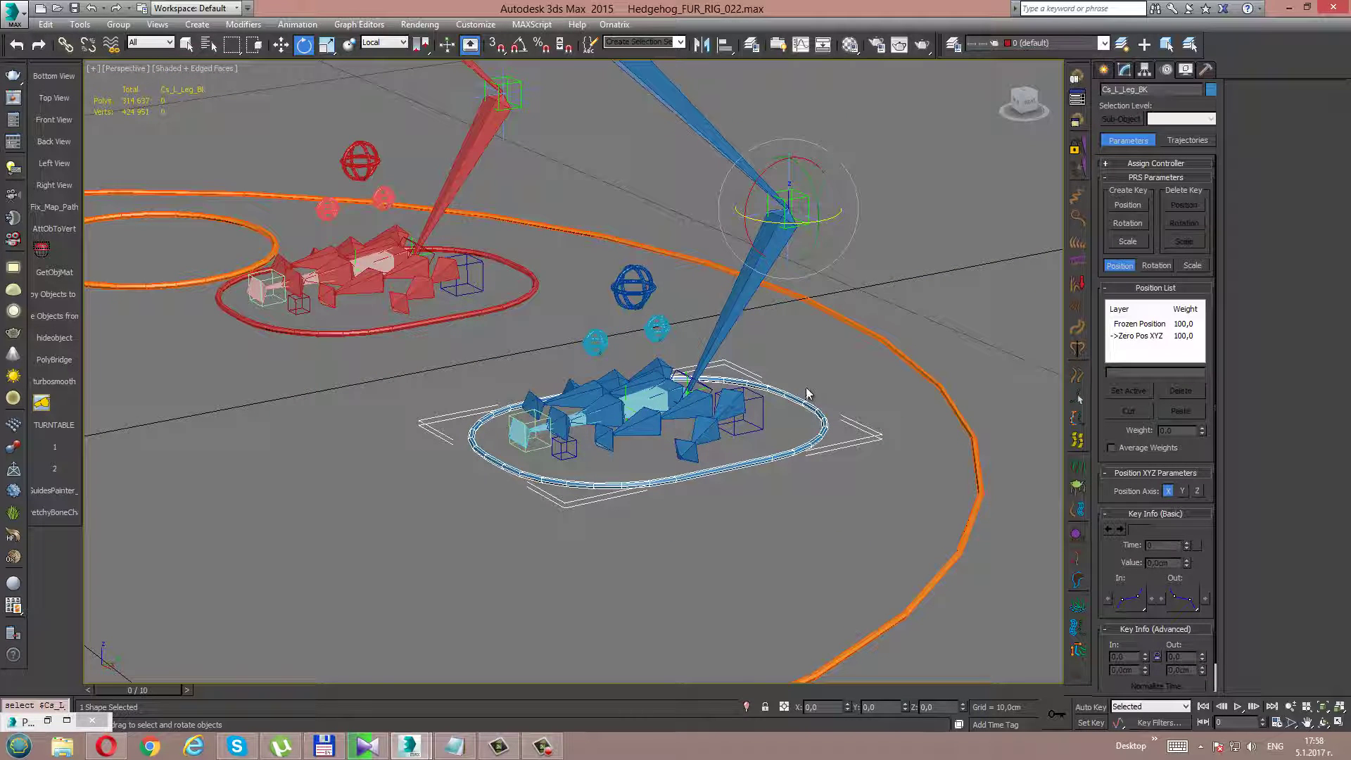
{"action": "key", "text": "w"}
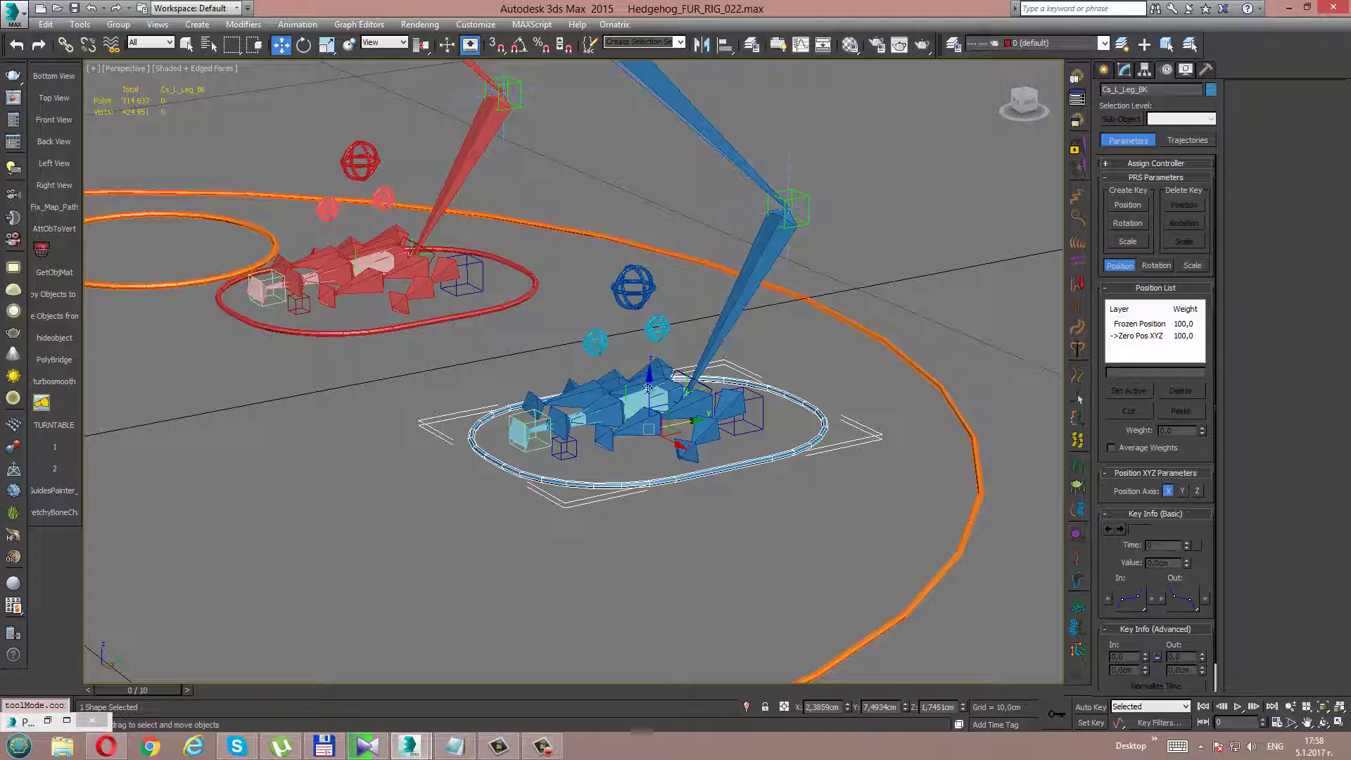
{"action": "left_click_drag", "start_coordinate": [647, 387], "coordinate": [637, 289]}
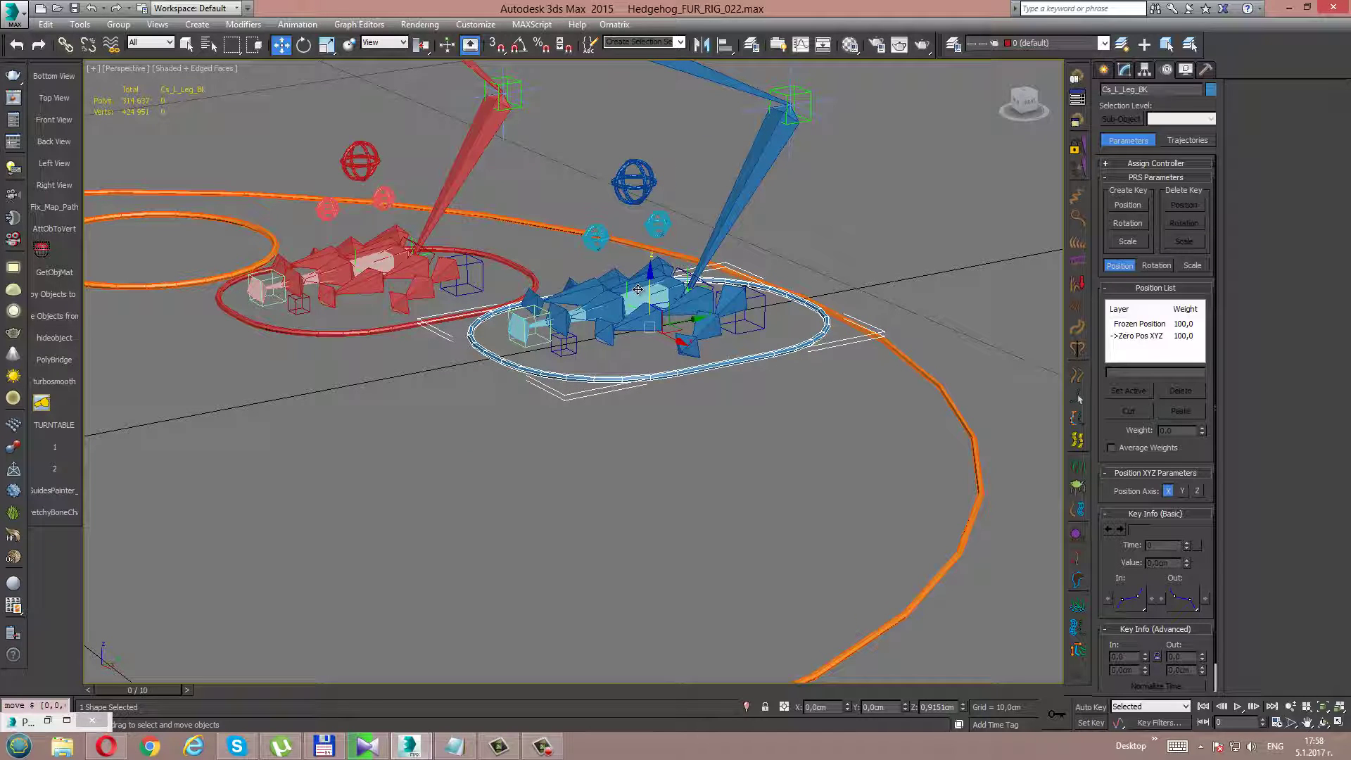
{"action": "right_click", "coordinate": [752, 310]}
{"action": "left_click", "coordinate": [788, 325]}
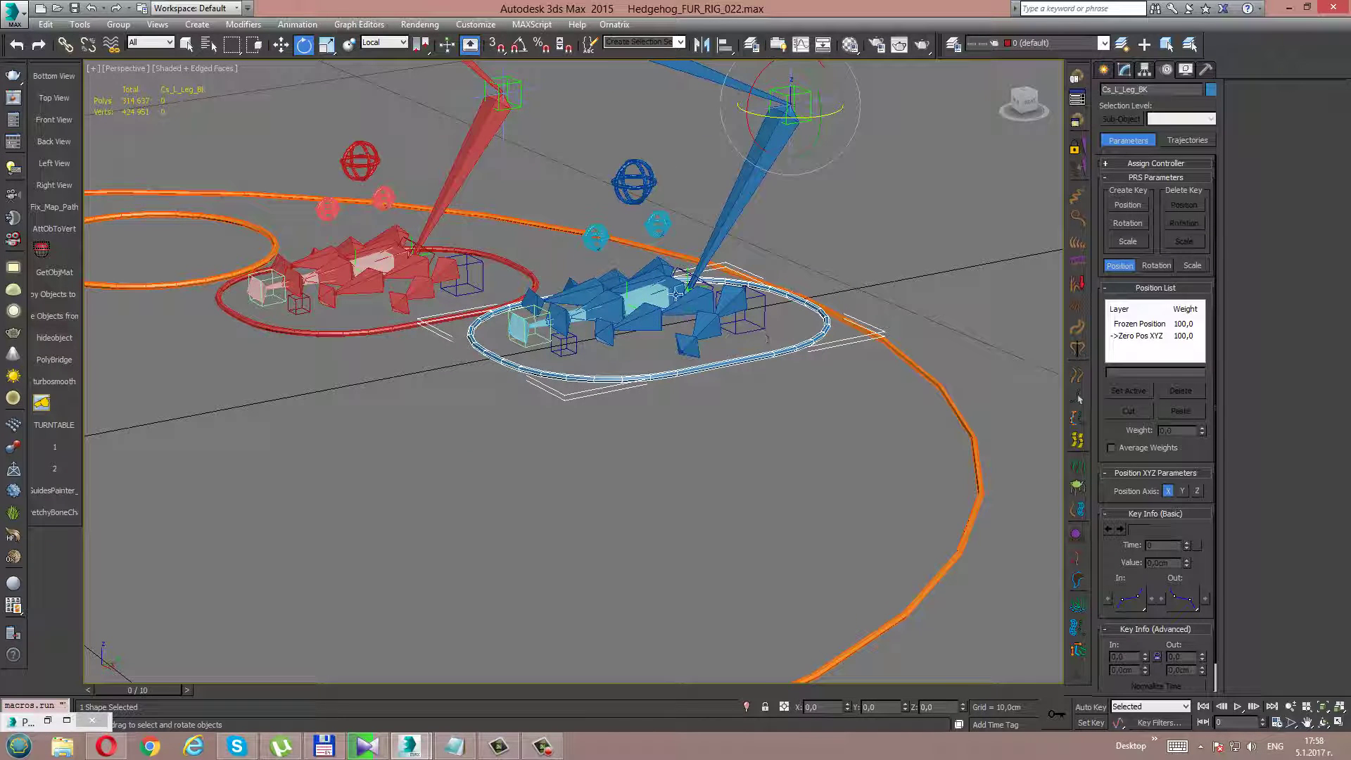
{"action": "left_click_drag", "start_coordinate": [755, 79], "coordinate": [751, 106]}
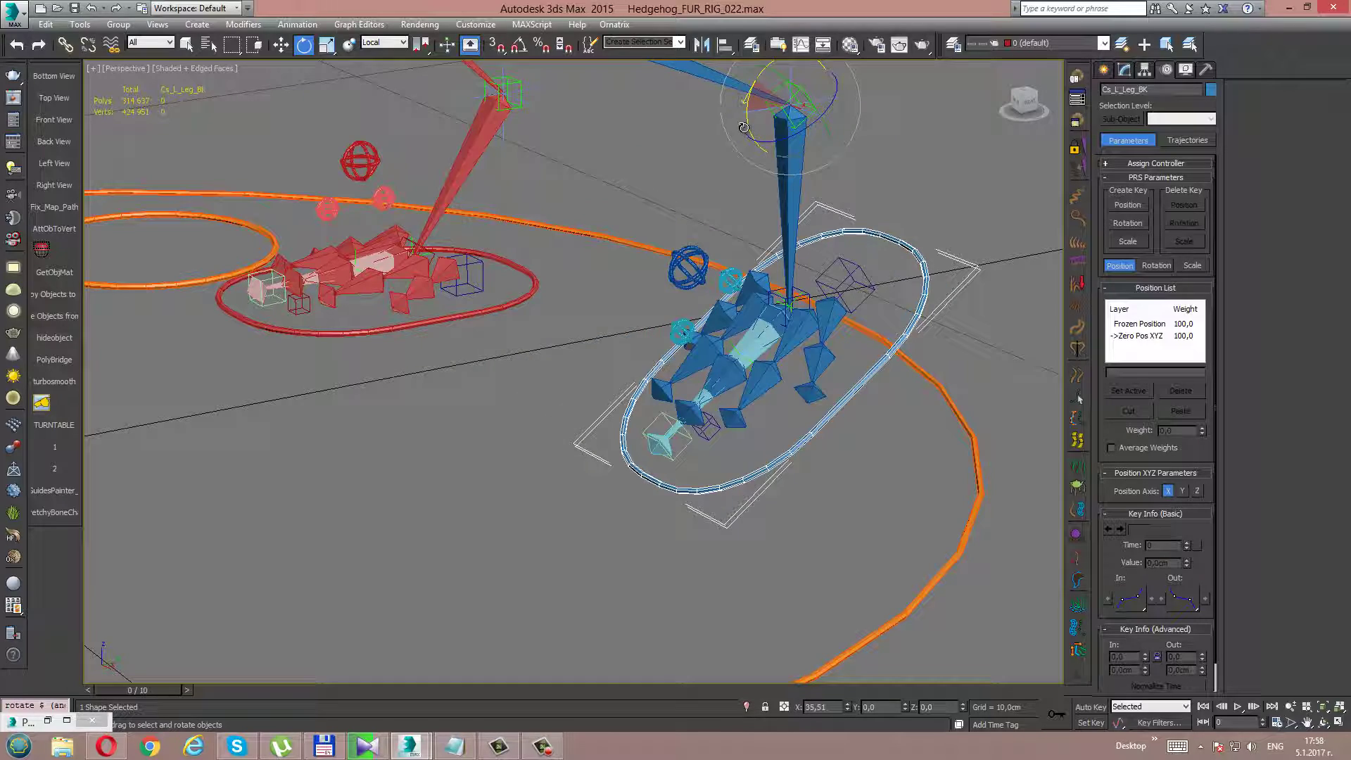
{"action": "middle_click_drag", "start_coordinate": [742, 318], "coordinate": [631, 296]}
Rotate both sphere phalange controls to bend the spikes, then reset them to zero
{"action": "left_click", "coordinate": [605, 281]}
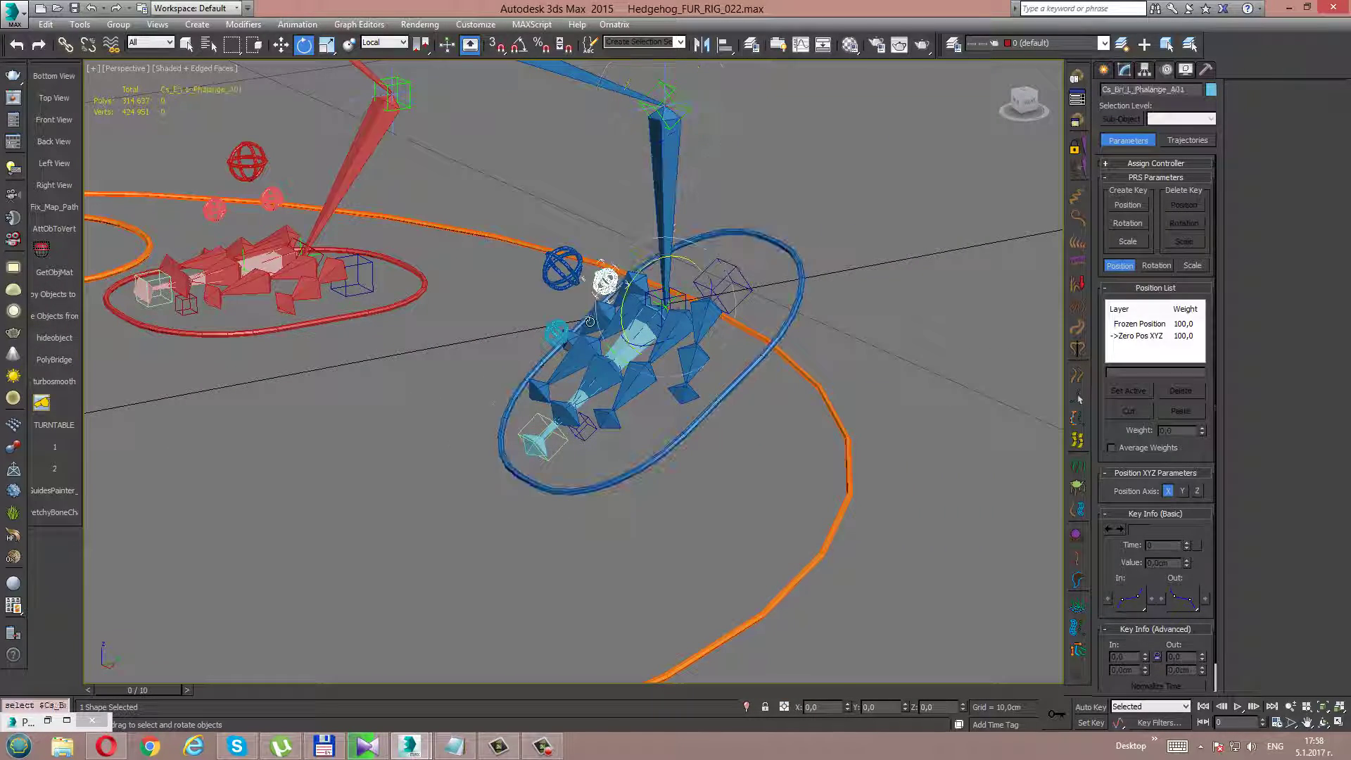
{"action": "left_click", "coordinate": [556, 330], "text": "ctrl"}
{"action": "left_click_drag", "start_coordinate": [638, 317], "coordinate": [650, 377]}
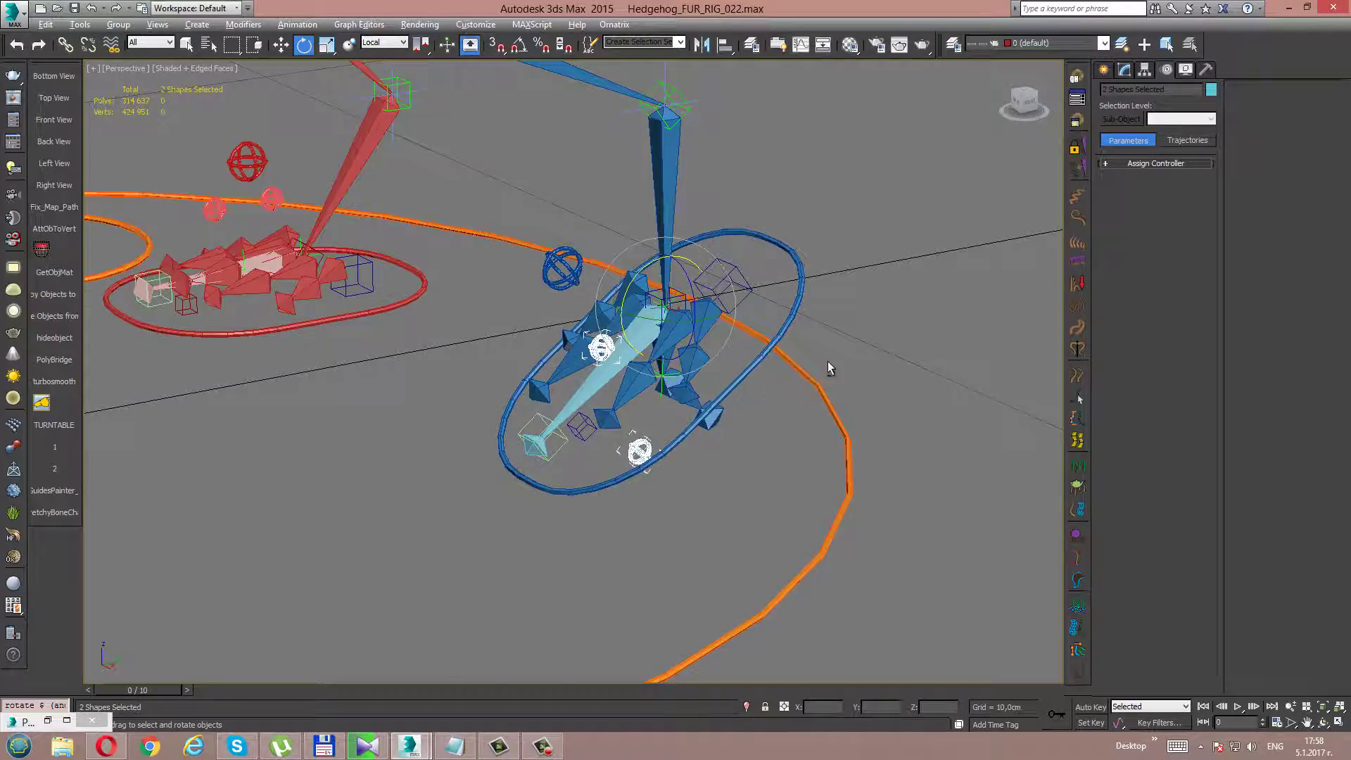
{"action": "mouse_move", "coordinate": [827, 361]}
{"action": "middle_mouse_down", "text": "alt"}
{"action": "mouse_move", "coordinate": [860, 331]}
{"action": "mouse_move", "coordinate": [799, 347]}
{"action": "mouse_move", "coordinate": [827, 383]}
{"action": "mouse_move", "coordinate": [825, 350]}
{"action": "mouse_move", "coordinate": [754, 360]}
{"action": "mouse_move", "coordinate": [842, 366]}
{"action": "middle_mouse_up", "text": "alt"}
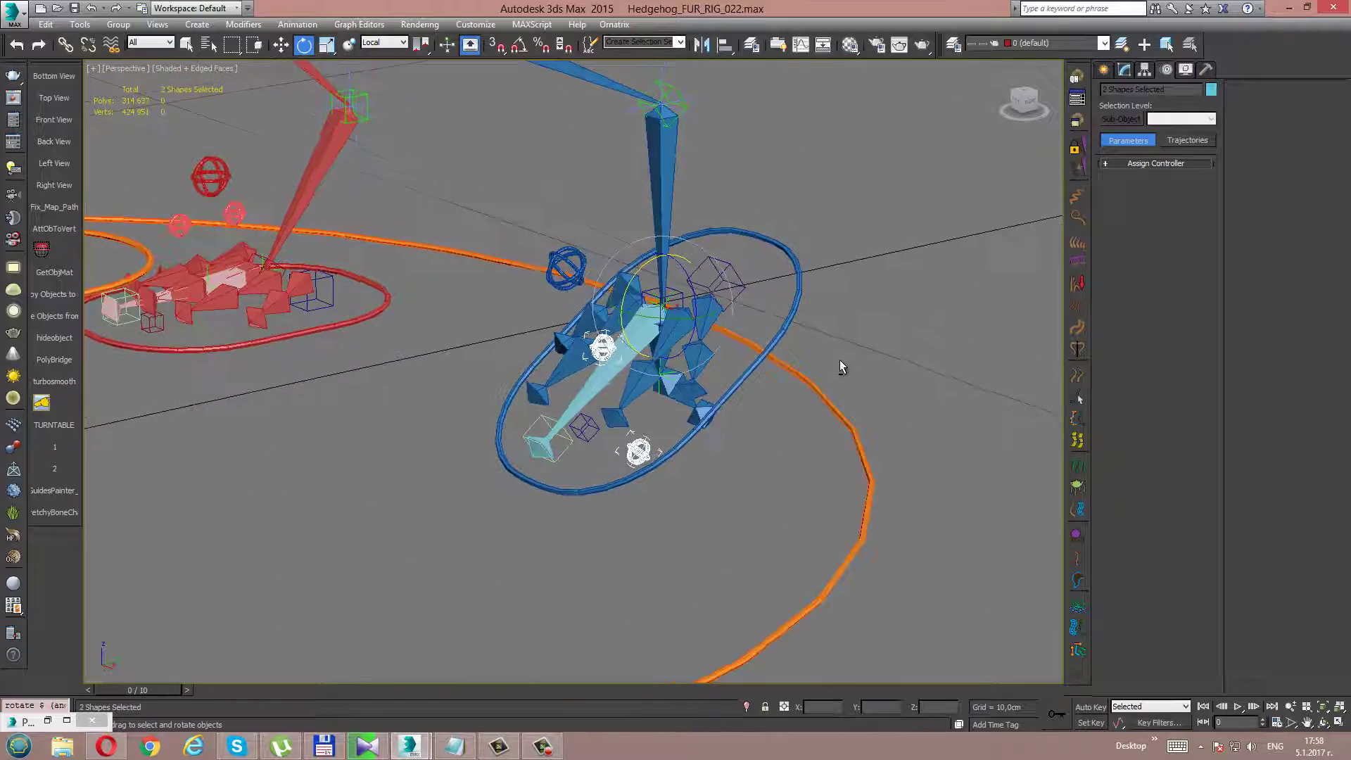
{"action": "right_click", "coordinate": [778, 380]}
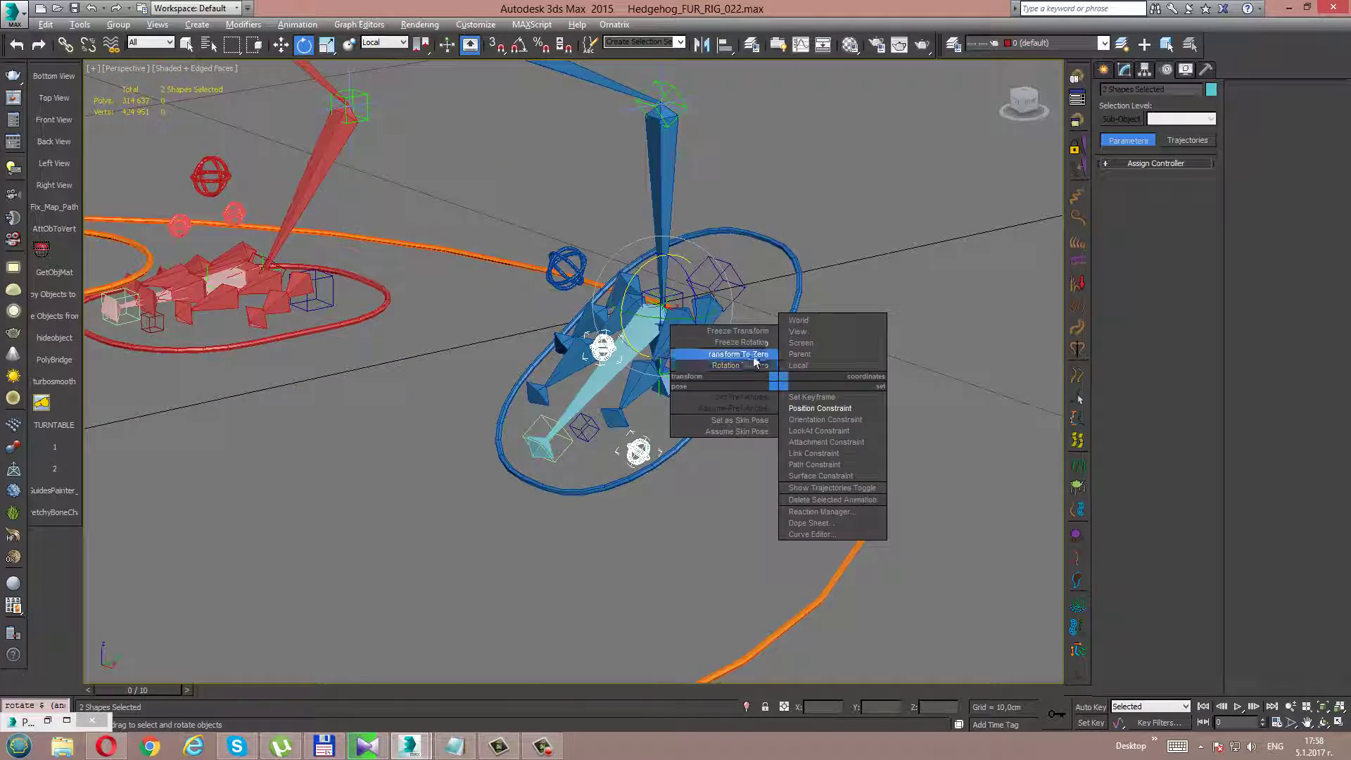
{"action": "left_click", "coordinate": [752, 356]}
Reset the Cs_L_Leg_BK leg control to zero and re-centre the view
{"action": "left_click", "coordinate": [756, 357]}
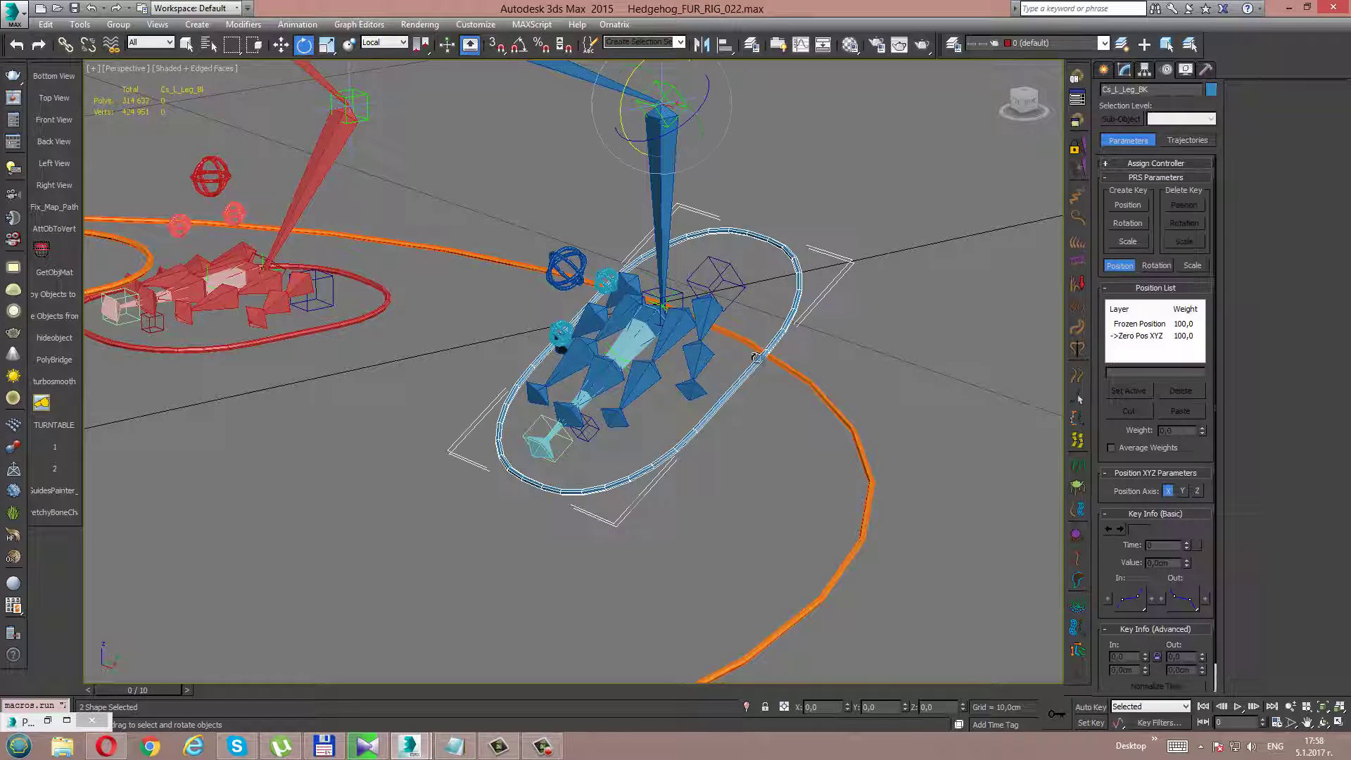
{"action": "right_click", "coordinate": [779, 368]}
{"action": "left_click", "coordinate": [751, 345]}
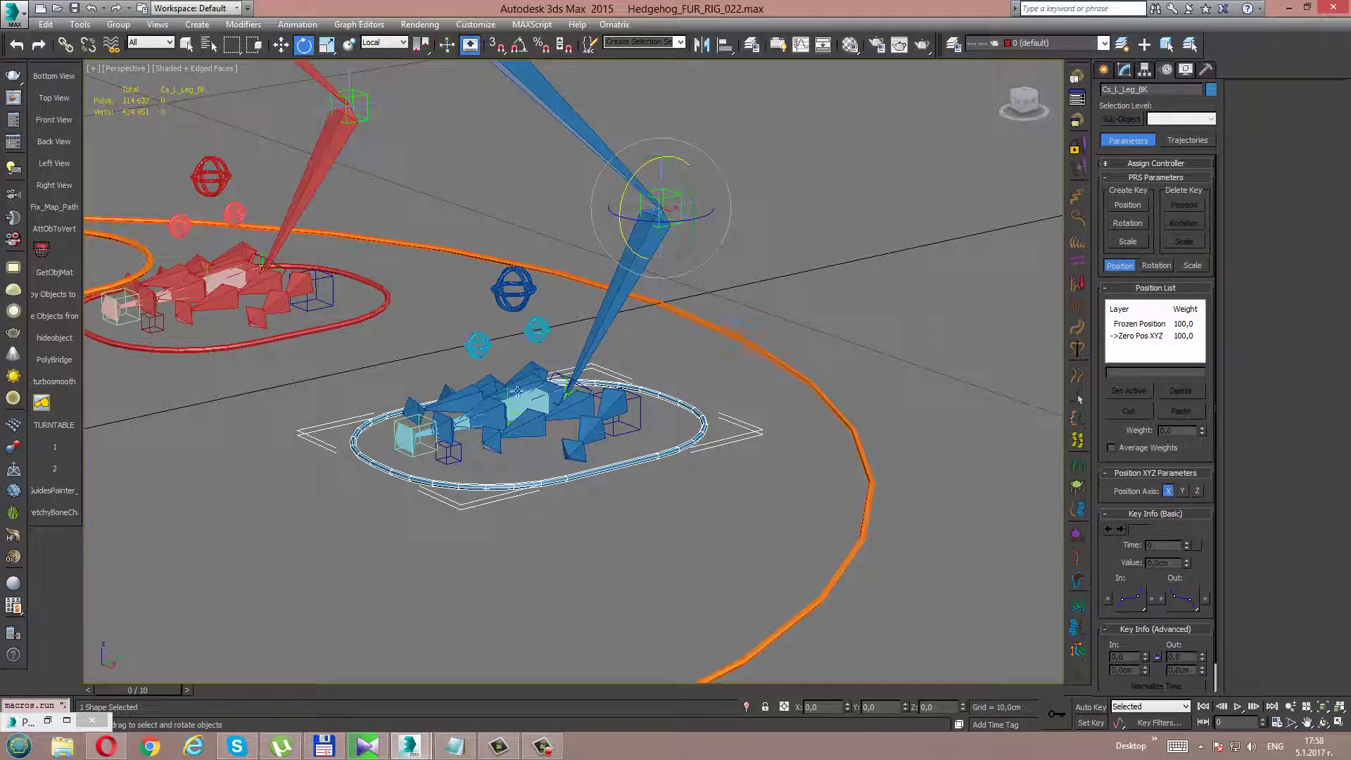
{"action": "mouse_move", "coordinate": [517, 390]}
{"action": "middle_mouse_down"}
{"action": "mouse_move", "coordinate": [624, 419]}
{"action": "mouse_move", "coordinate": [668, 412]}
{"action": "mouse_move", "coordinate": [627, 445]}
{"action": "middle_mouse_up"}
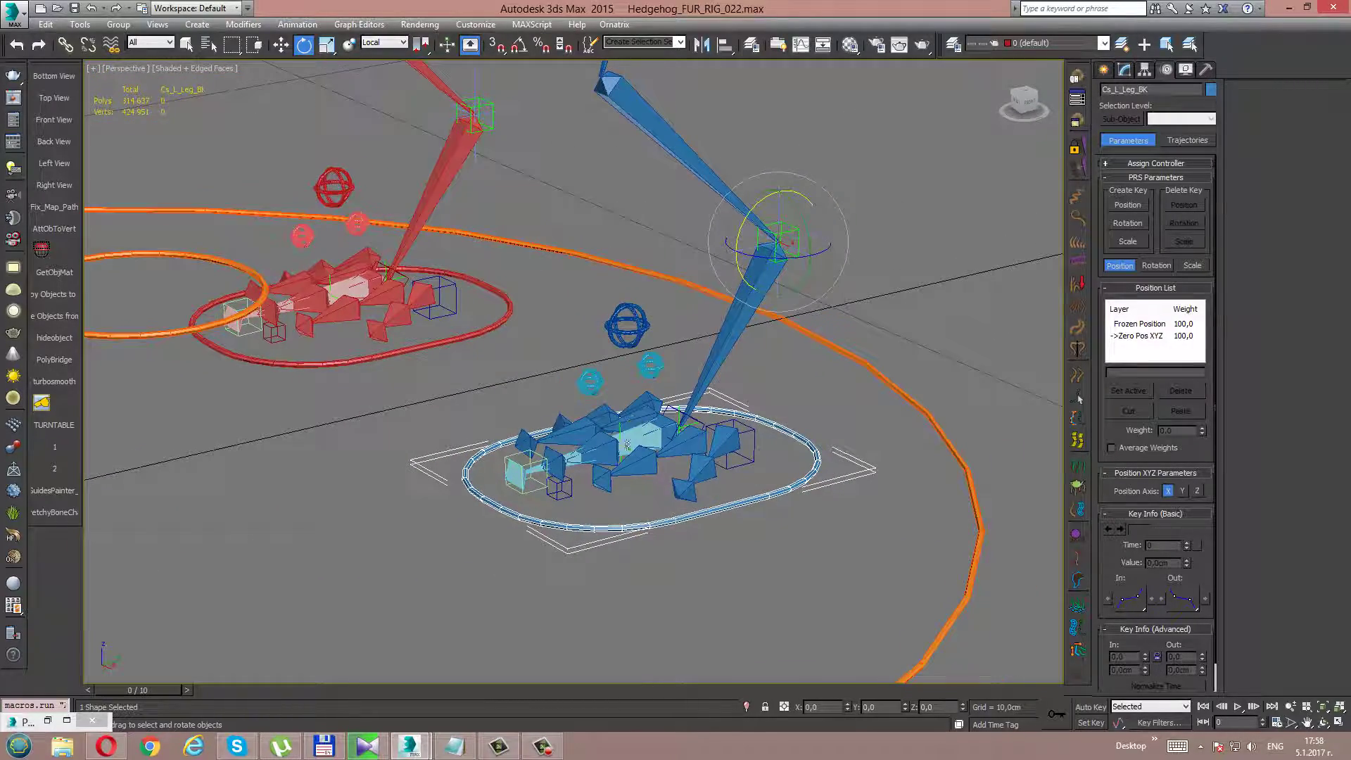
{"action": "left_click", "coordinate": [542, 747]}
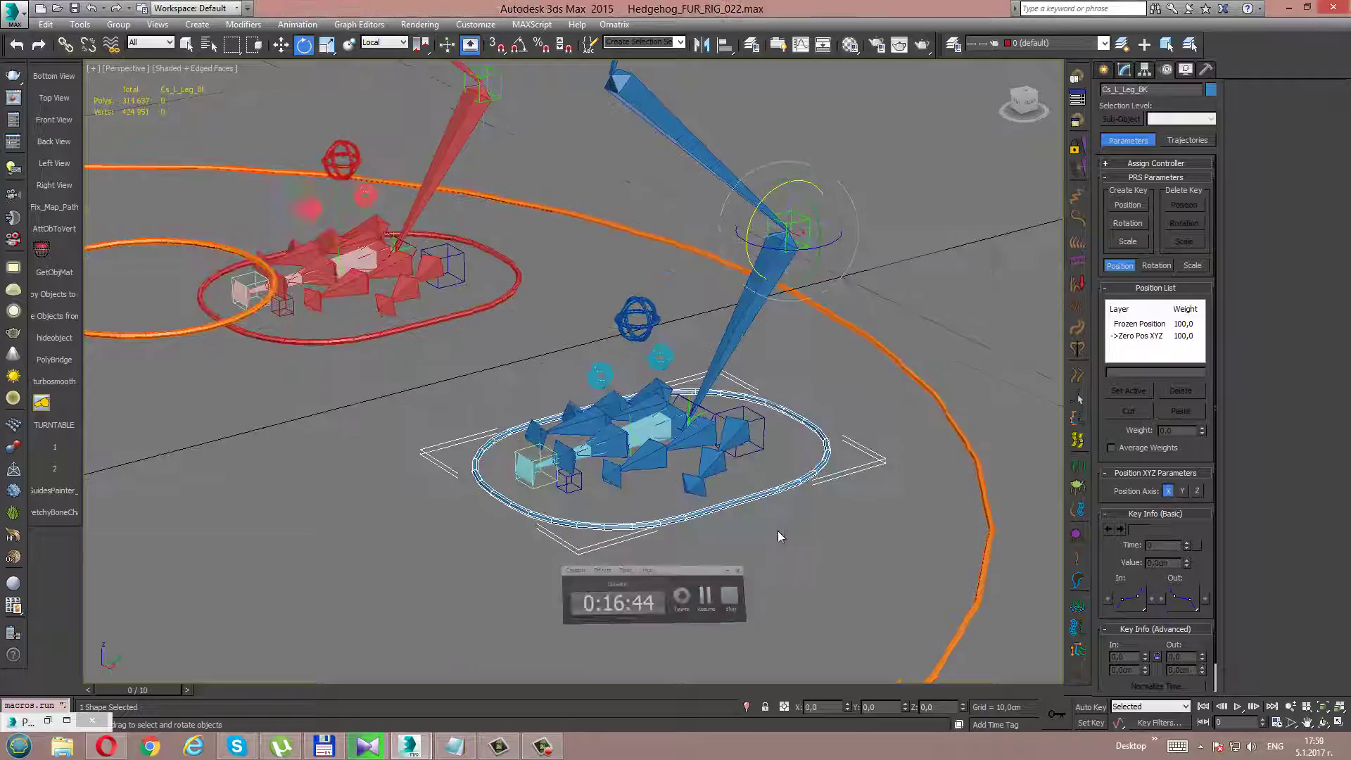
Restore the Parameter Wiring window and frame the red hedgehog's phalange control
{"action": "mouse_move", "coordinate": [778, 530]}
{"action": "middle_mouse_down", "text": "alt"}
{"action": "mouse_move", "coordinate": [484, 374]}
{"action": "mouse_move", "coordinate": [585, 382]}
{"action": "mouse_move", "coordinate": [669, 298]}
{"action": "mouse_move", "coordinate": [673, 332]}
{"action": "mouse_move", "coordinate": [510, 643]}
{"action": "middle_mouse_up", "text": "alt"}
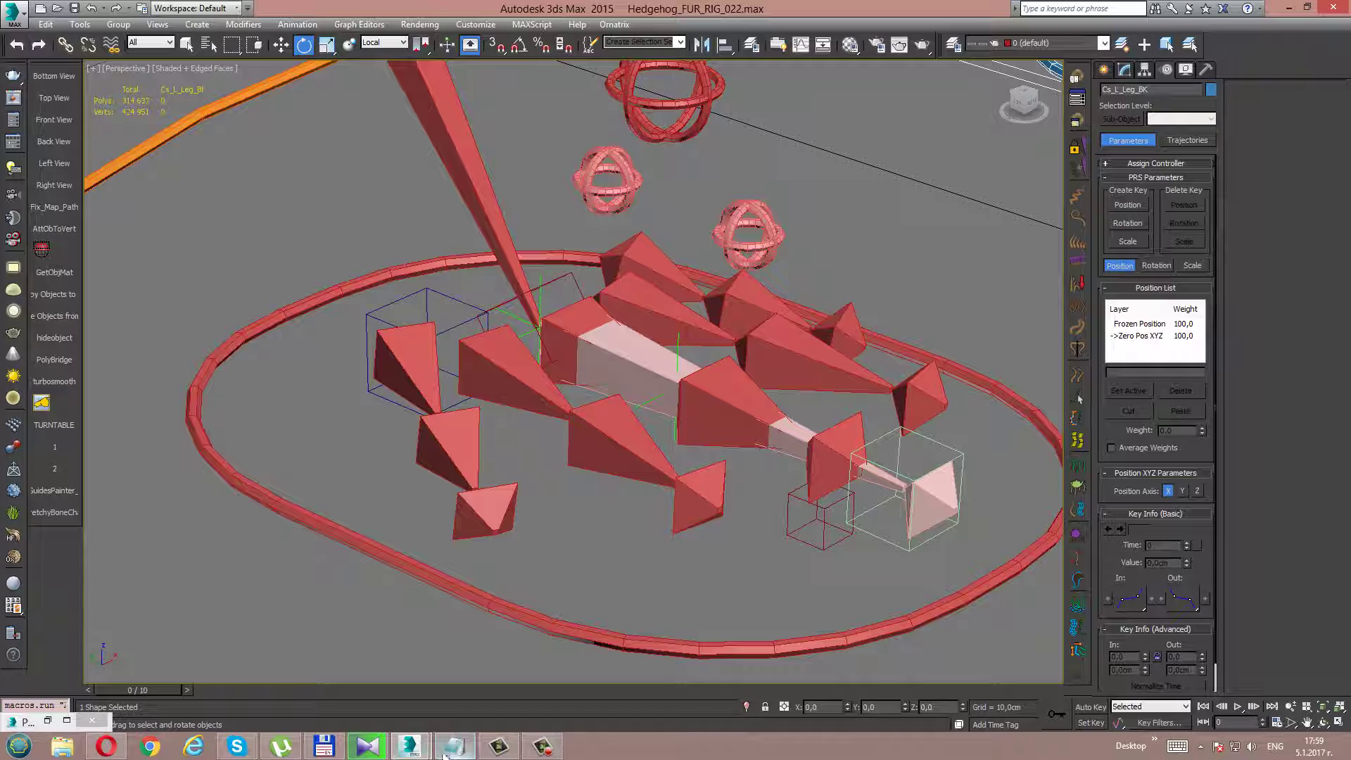
{"action": "left_click", "coordinate": [54, 720]}
{"action": "mouse_move", "coordinate": [454, 403]}
{"action": "left_mouse_down"}
{"action": "mouse_move", "coordinate": [422, 298]}
{"action": "mouse_move", "coordinate": [382, 288]}
{"action": "left_mouse_up"}
{"action": "middle_click_drag", "start_coordinate": [767, 353], "coordinate": [893, 379]}
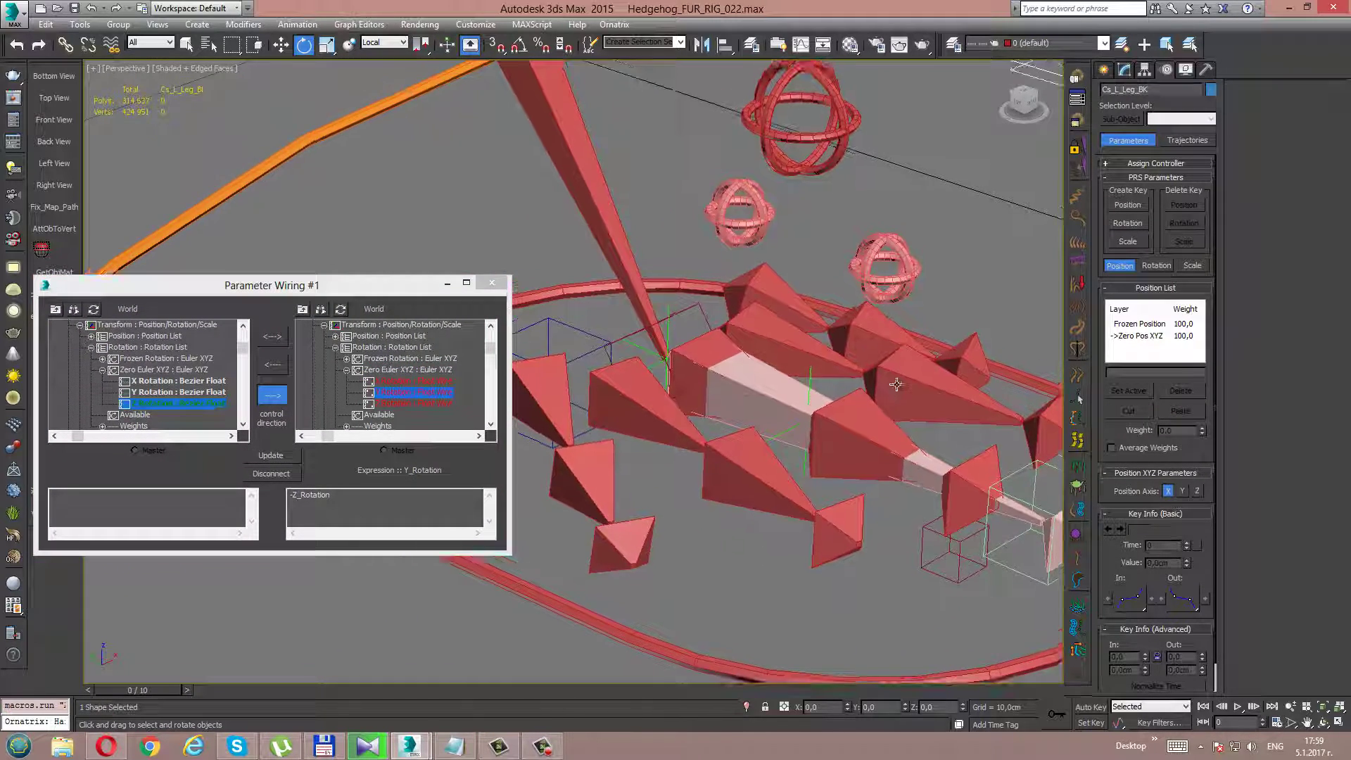
Load Cs_Bn_R_Phalange_A01 as the wiring source and choose its X Rotation
{"action": "left_click", "coordinate": [748, 232]}
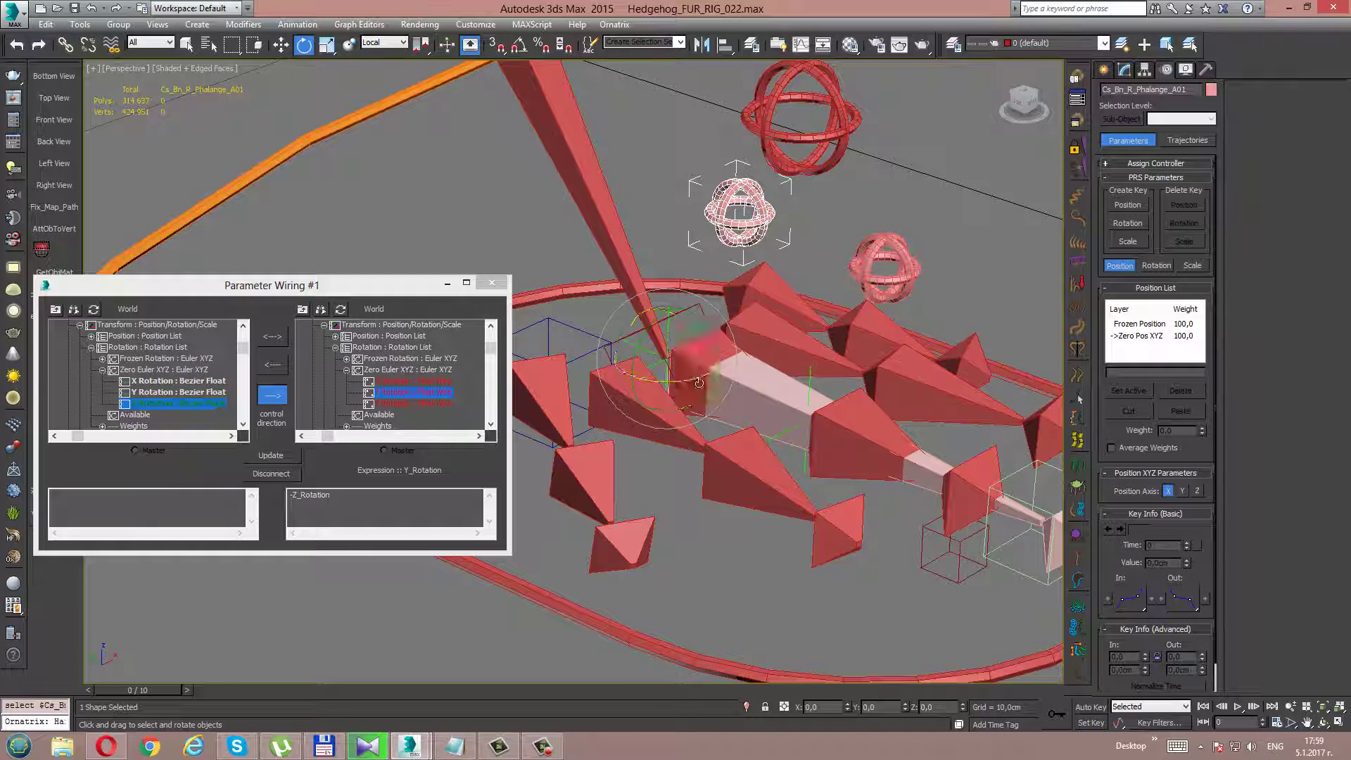
{"action": "left_click", "coordinate": [94, 309]}
{"action": "left_click", "coordinate": [79, 338]}
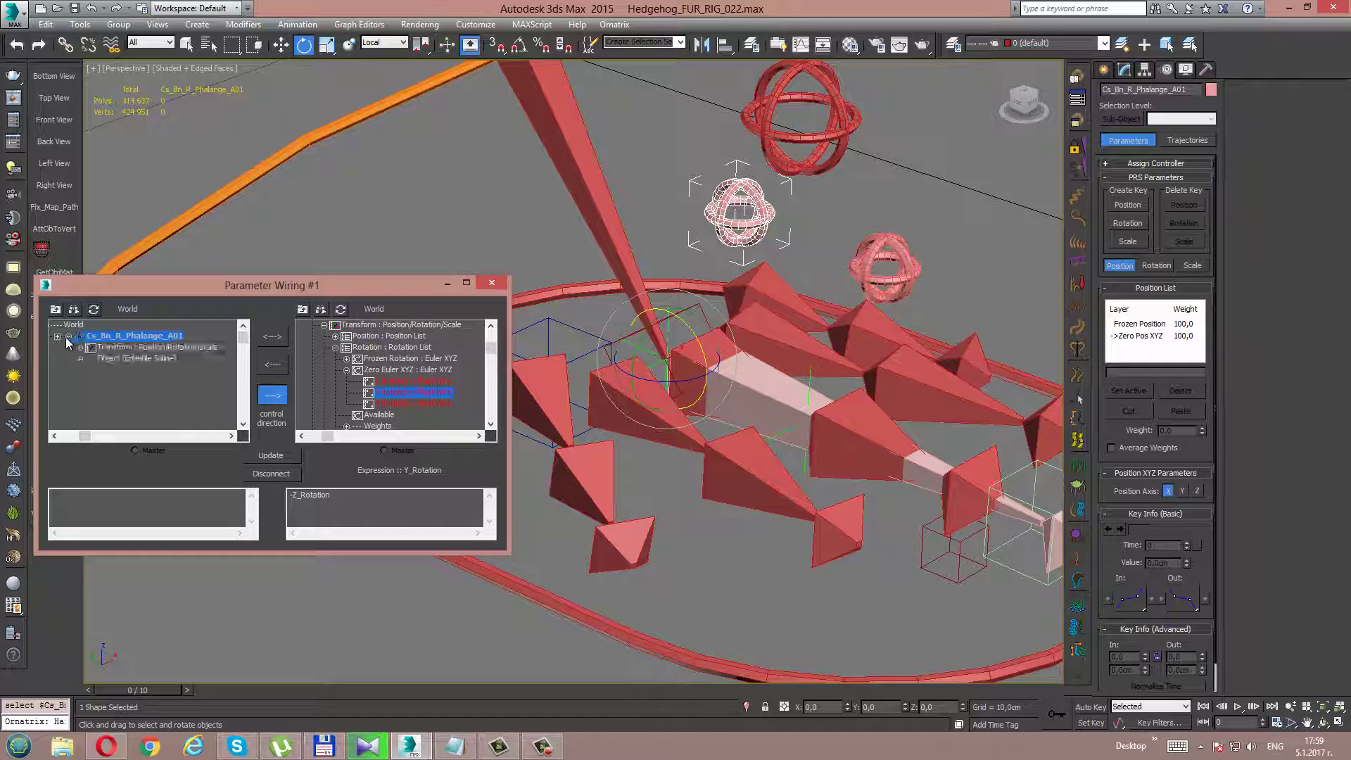
{"action": "left_click", "coordinate": [83, 349]}
{"action": "left_click", "coordinate": [91, 369]}
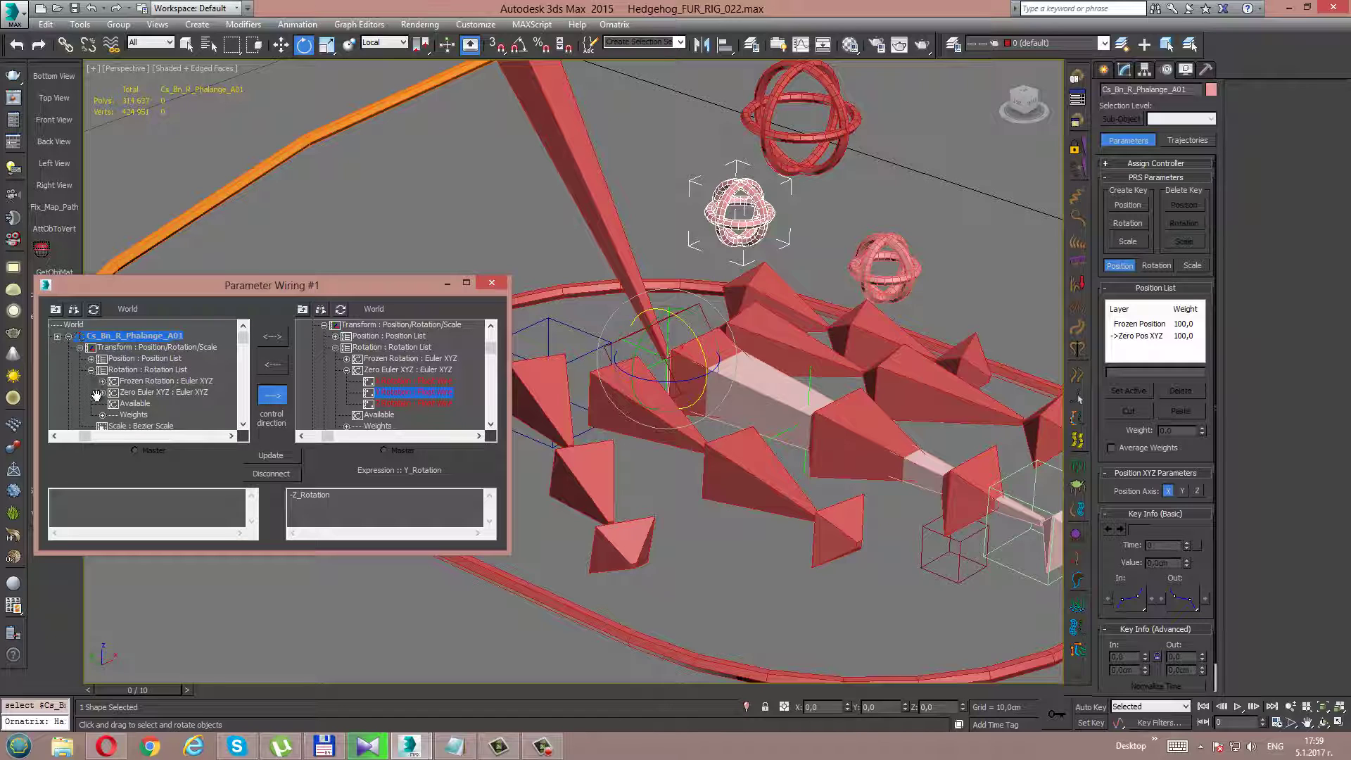
{"action": "left_click", "coordinate": [102, 392]}
{"action": "scroll", "coordinate": [62, 360], "scroll_direction": "down", "scroll_amount": 1}
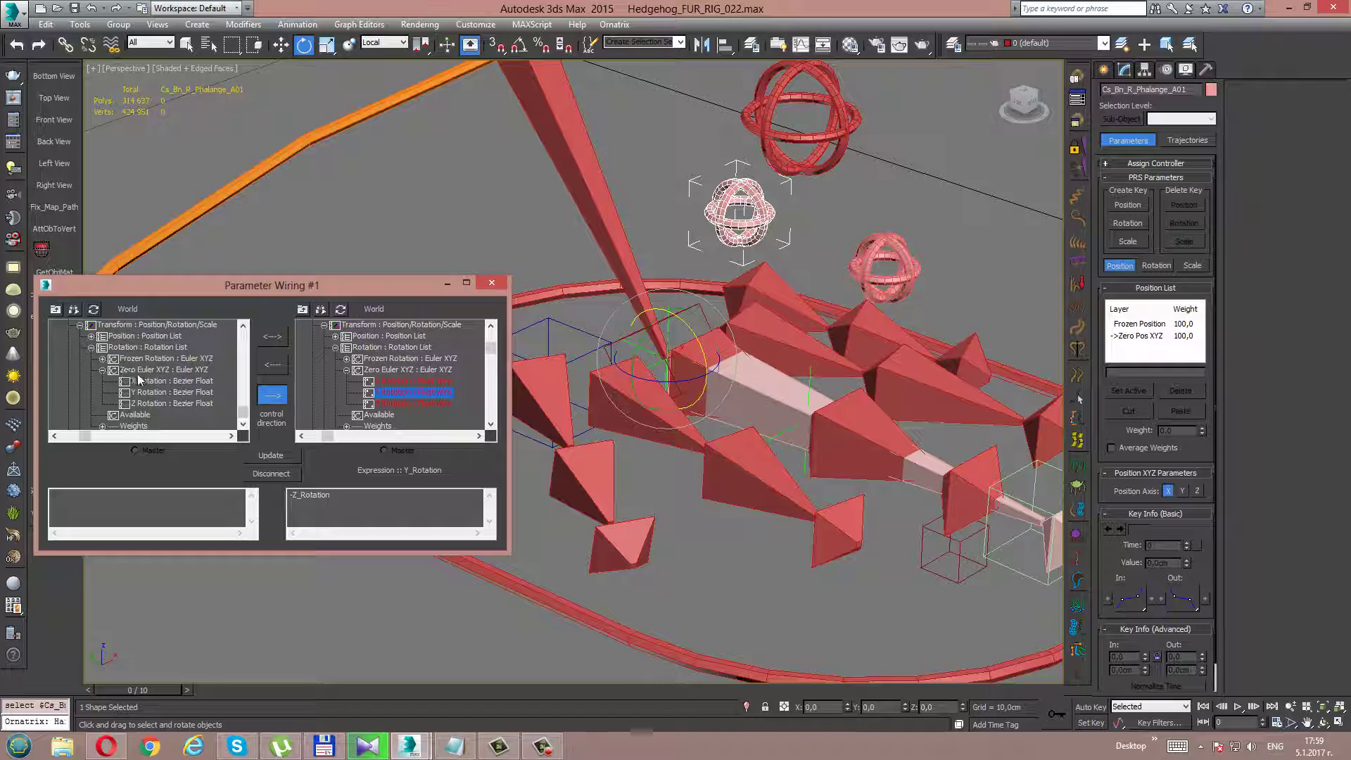
{"action": "left_click", "coordinate": [172, 381]}
Connect it one-way to bone Bn_R_PhalangeBK_A01's Z Rotation and test-rotate the control
{"action": "left_click", "coordinate": [684, 350]}
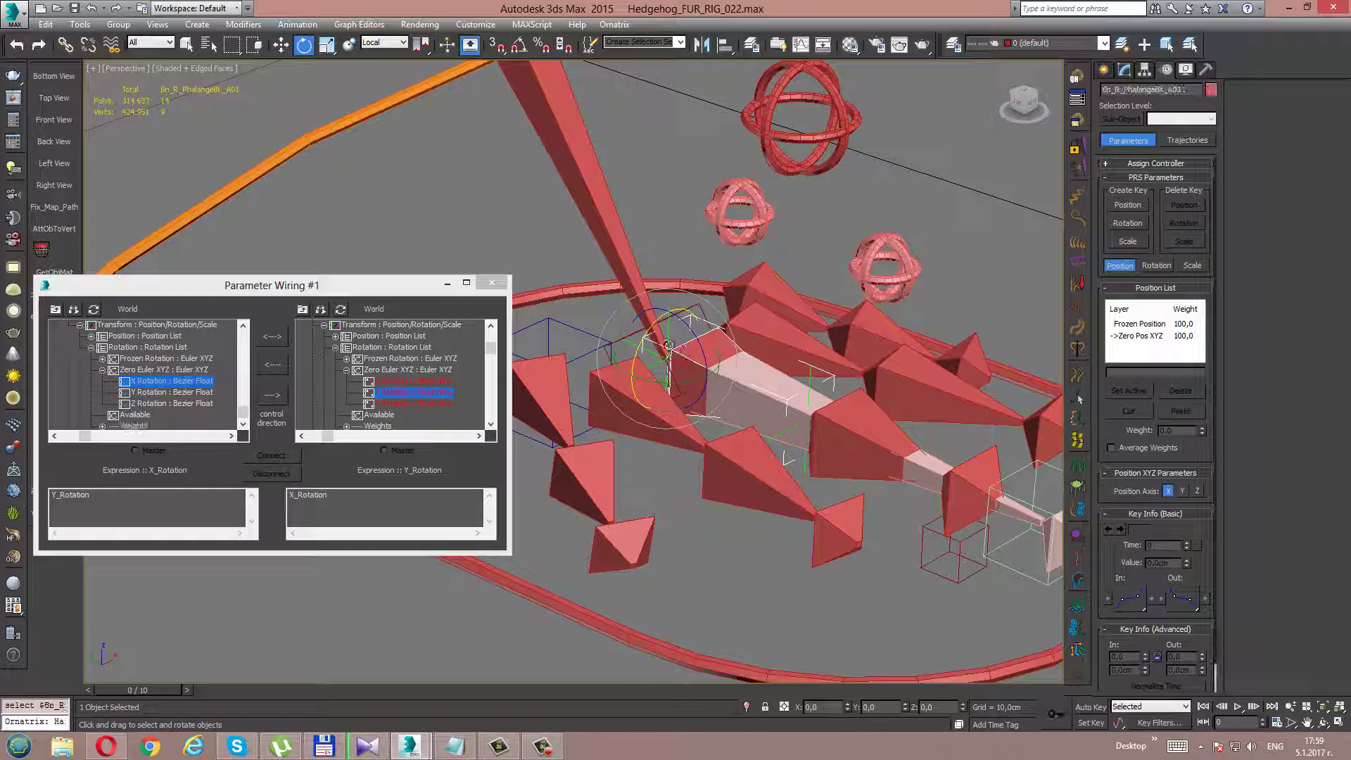
{"action": "left_click", "coordinate": [341, 309]}
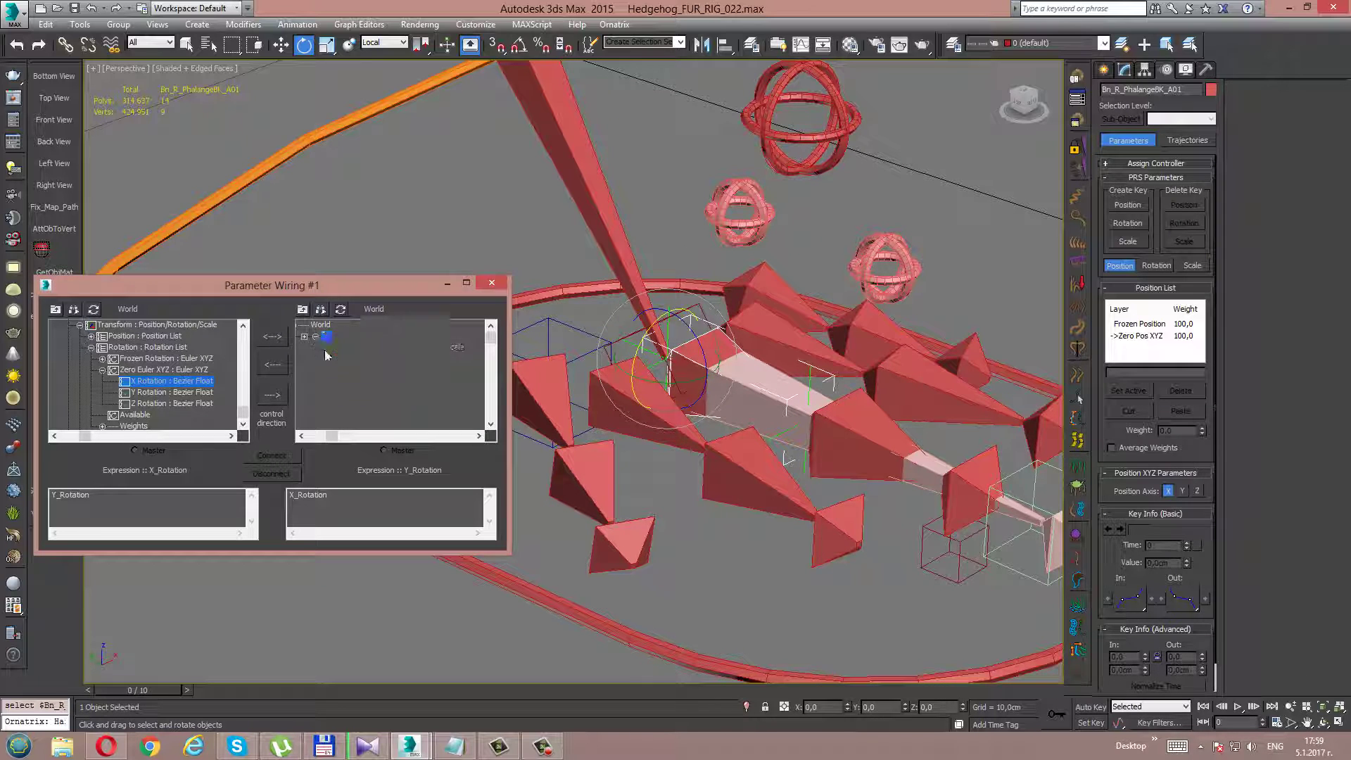
{"action": "left_click", "coordinate": [326, 347]}
{"action": "left_click", "coordinate": [337, 369]}
{"action": "left_click", "coordinate": [349, 391]}
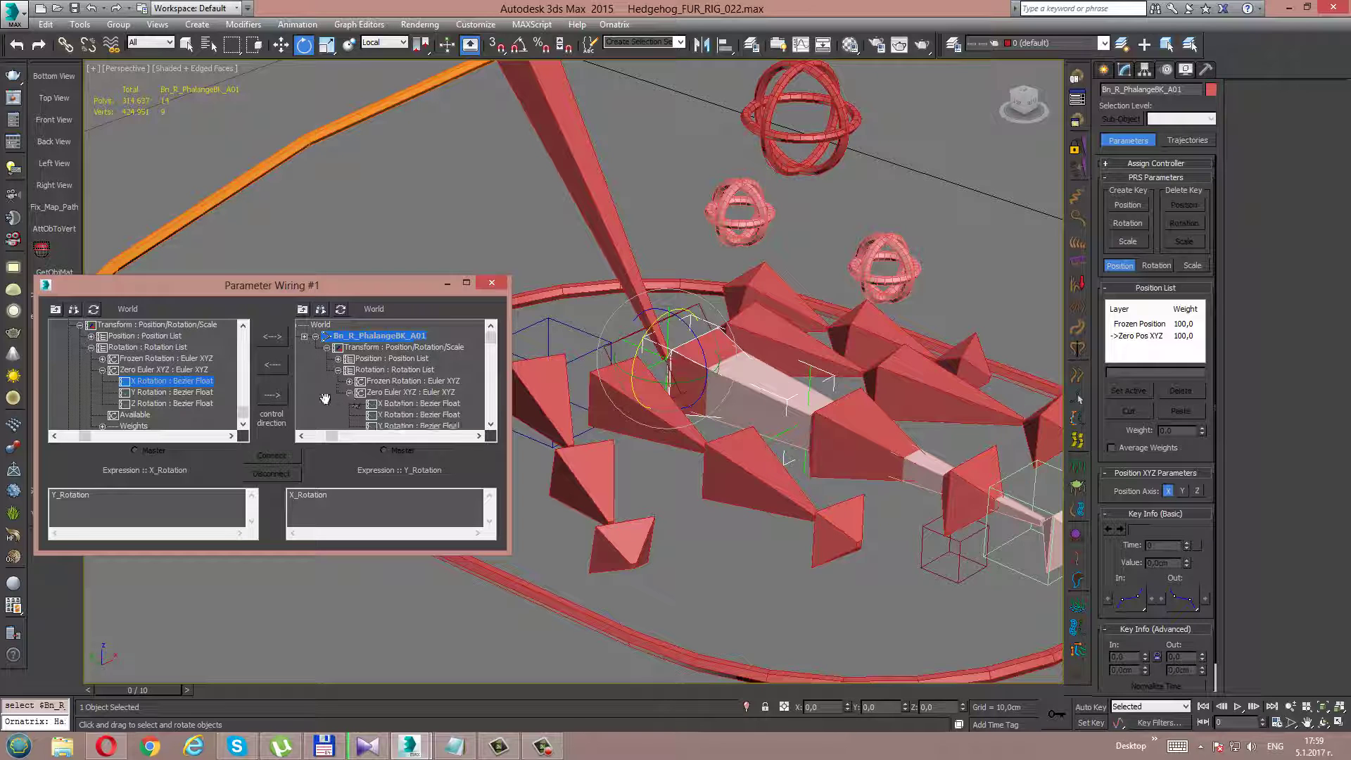
{"action": "scroll", "coordinate": [314, 342], "scroll_direction": "down", "scroll_amount": 1}
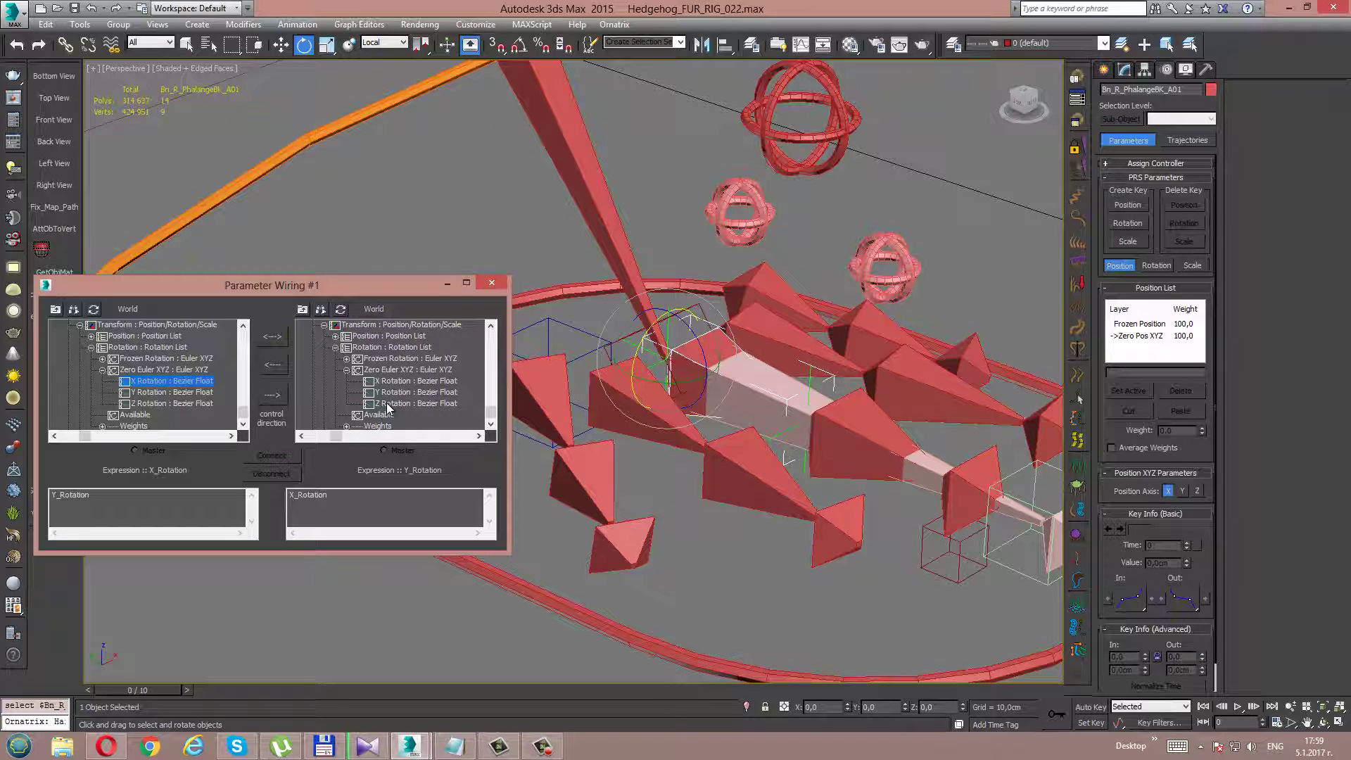
{"action": "left_click", "coordinate": [277, 395]}
{"action": "left_click", "coordinate": [282, 453]}
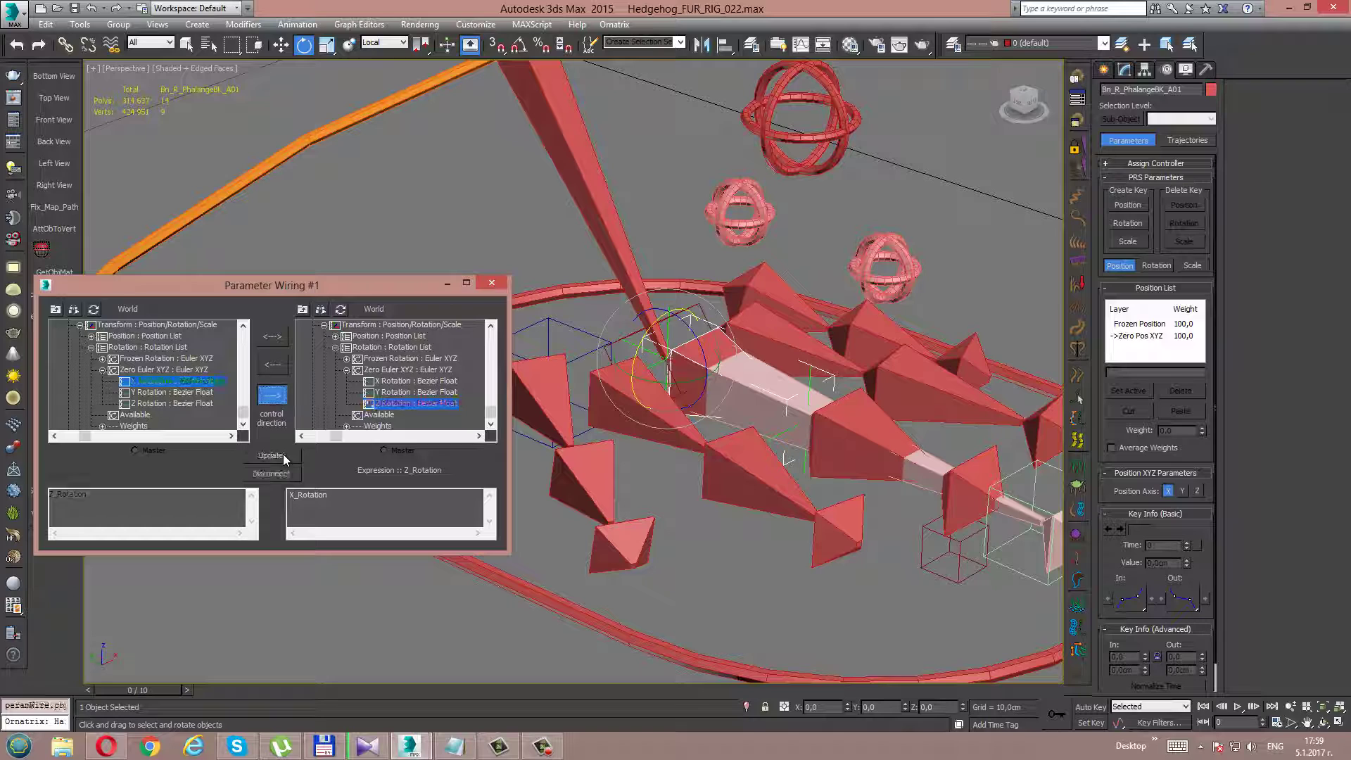
{"action": "left_click", "coordinate": [755, 222]}
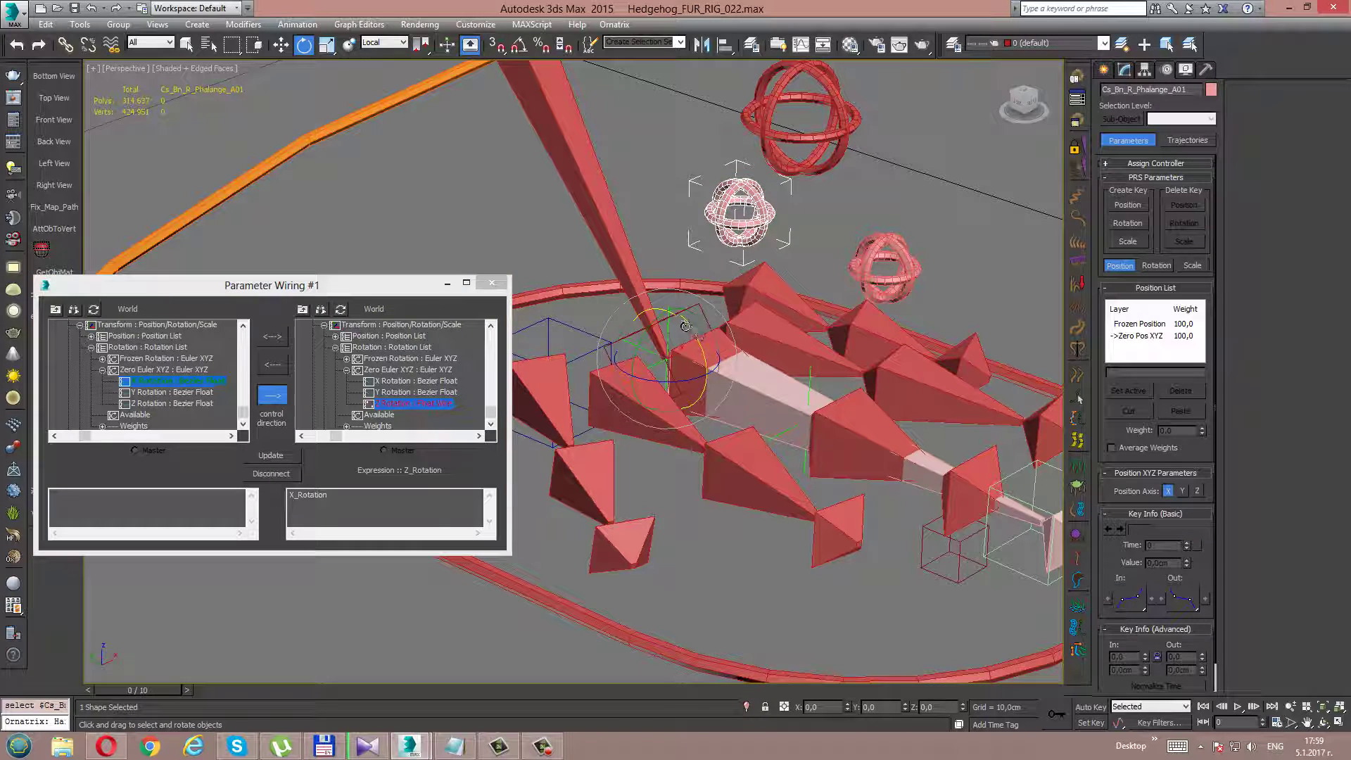
{"action": "mouse_move", "coordinate": [756, 223]}
{"action": "left_mouse_down"}
{"action": "mouse_move", "coordinate": [660, 254]}
{"action": "mouse_move", "coordinate": [744, 397]}
{"action": "left_mouse_up"}
{"action": "right_click", "coordinate": [744, 398]}
{"action": "left_click", "coordinate": [701, 365]}
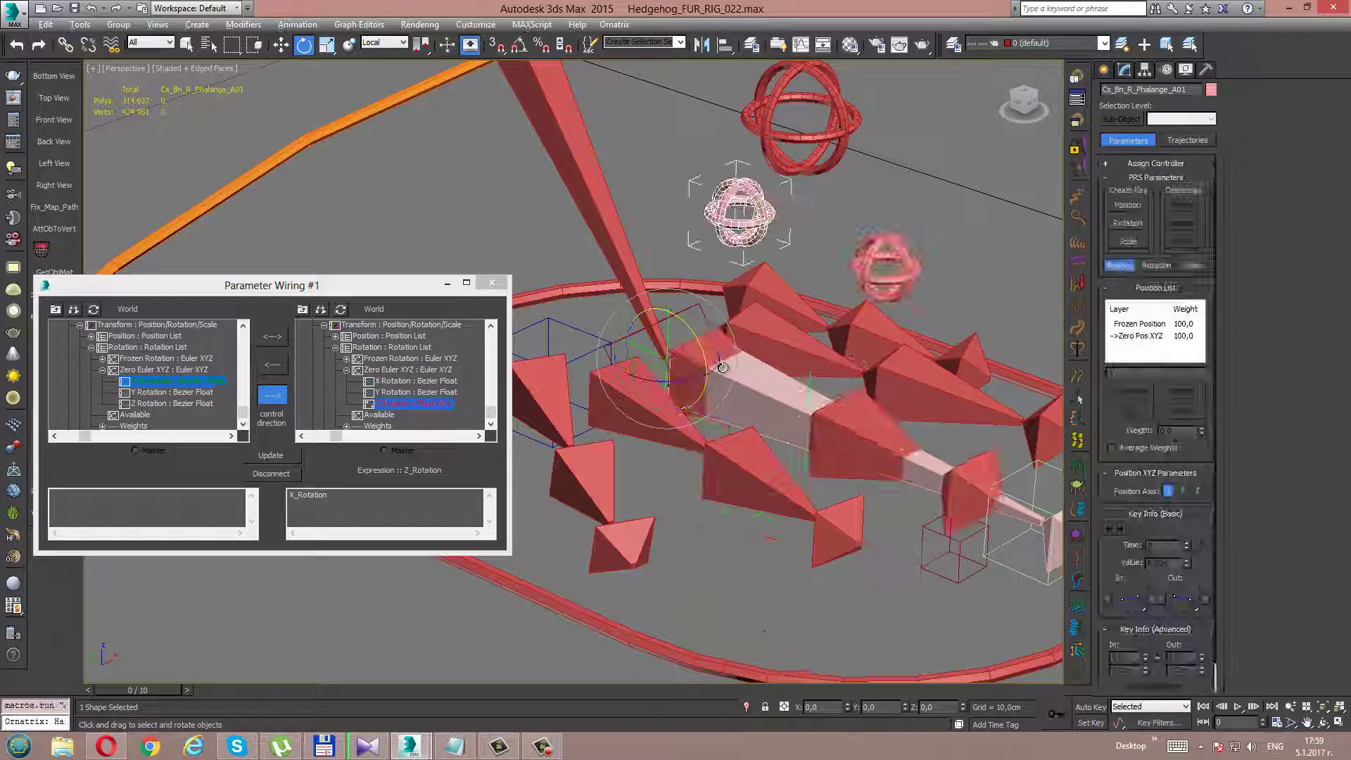
{"action": "mouse_move", "coordinate": [702, 365]}
{"action": "middle_mouse_down", "text": "alt"}
{"action": "mouse_move", "coordinate": [676, 352]}
{"action": "mouse_move", "coordinate": [809, 321]}
{"action": "middle_mouse_up", "text": "alt"}
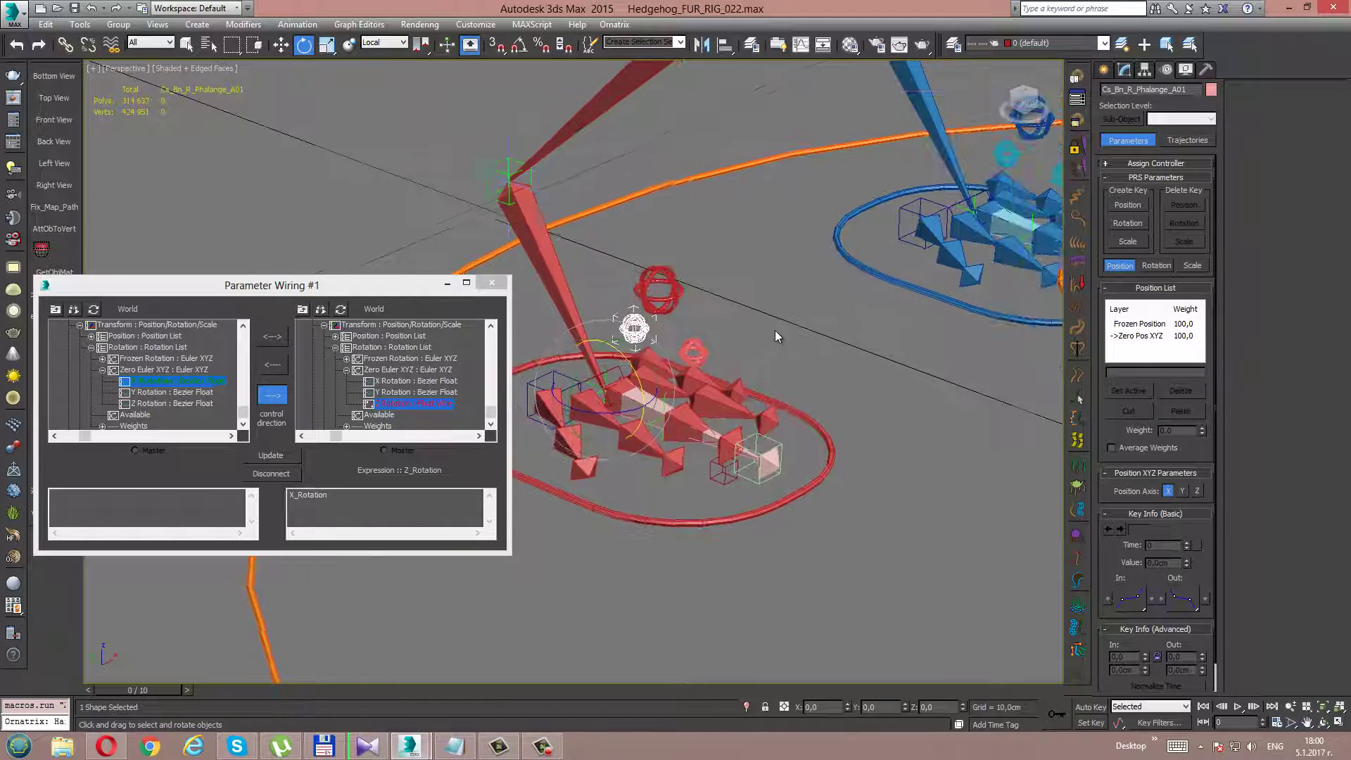
{"action": "left_click", "coordinate": [1004, 155]}
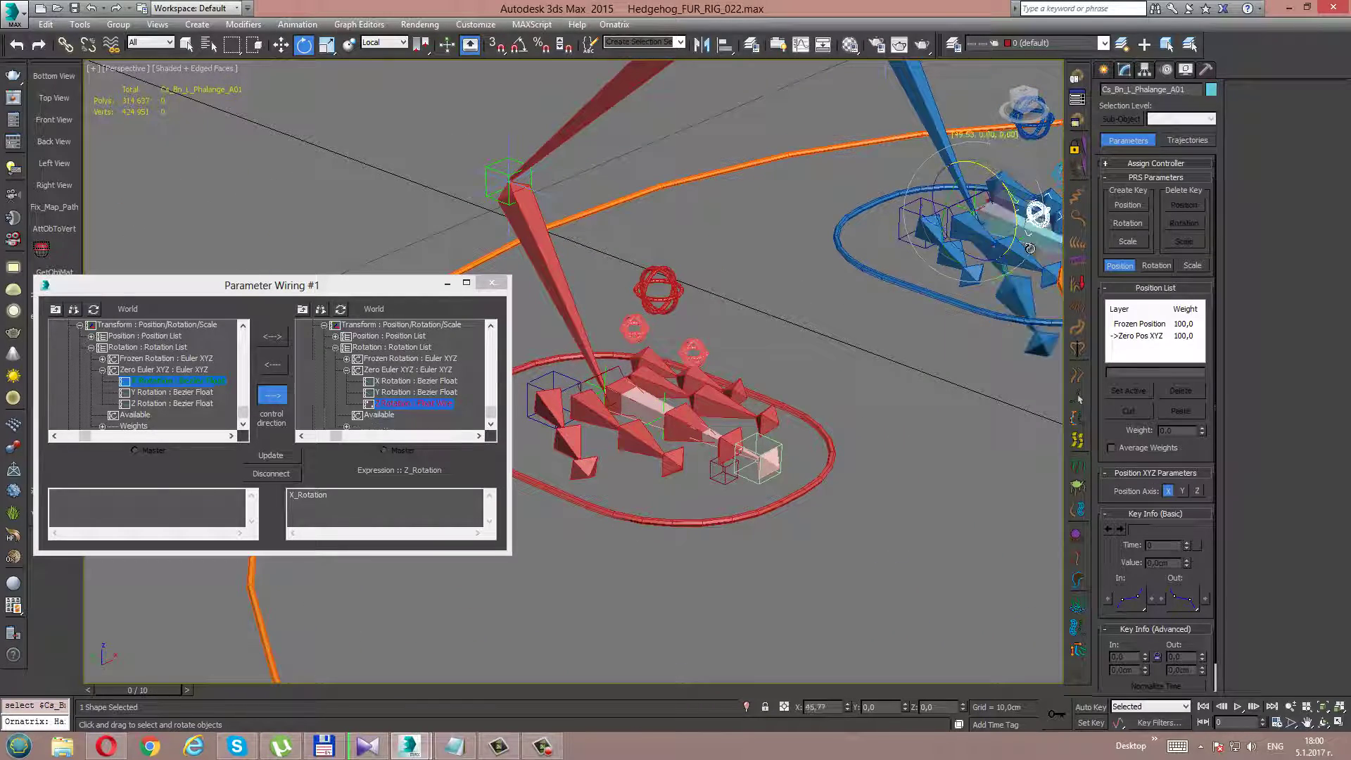
{"action": "right_click", "coordinate": [907, 337]}
{"action": "left_click", "coordinate": [865, 307]}
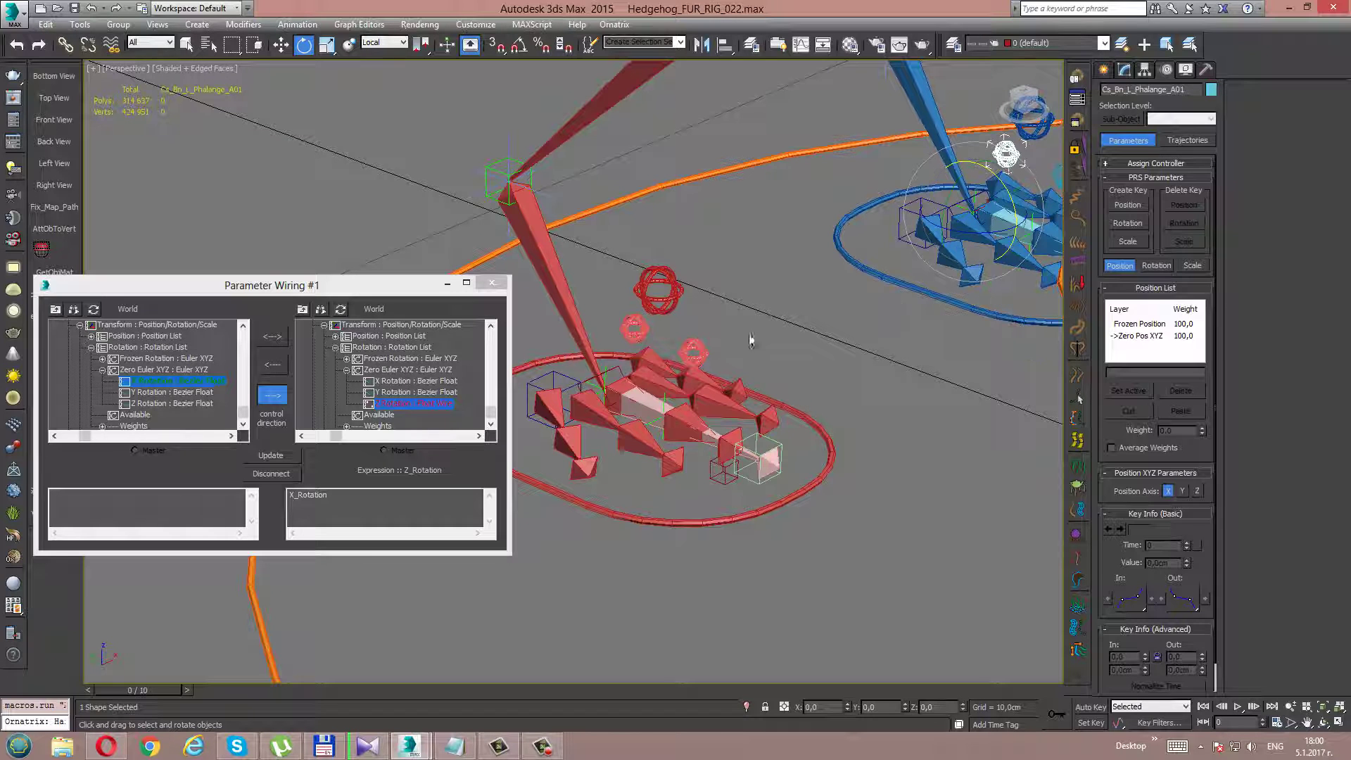
{"action": "left_click", "coordinate": [637, 331]}
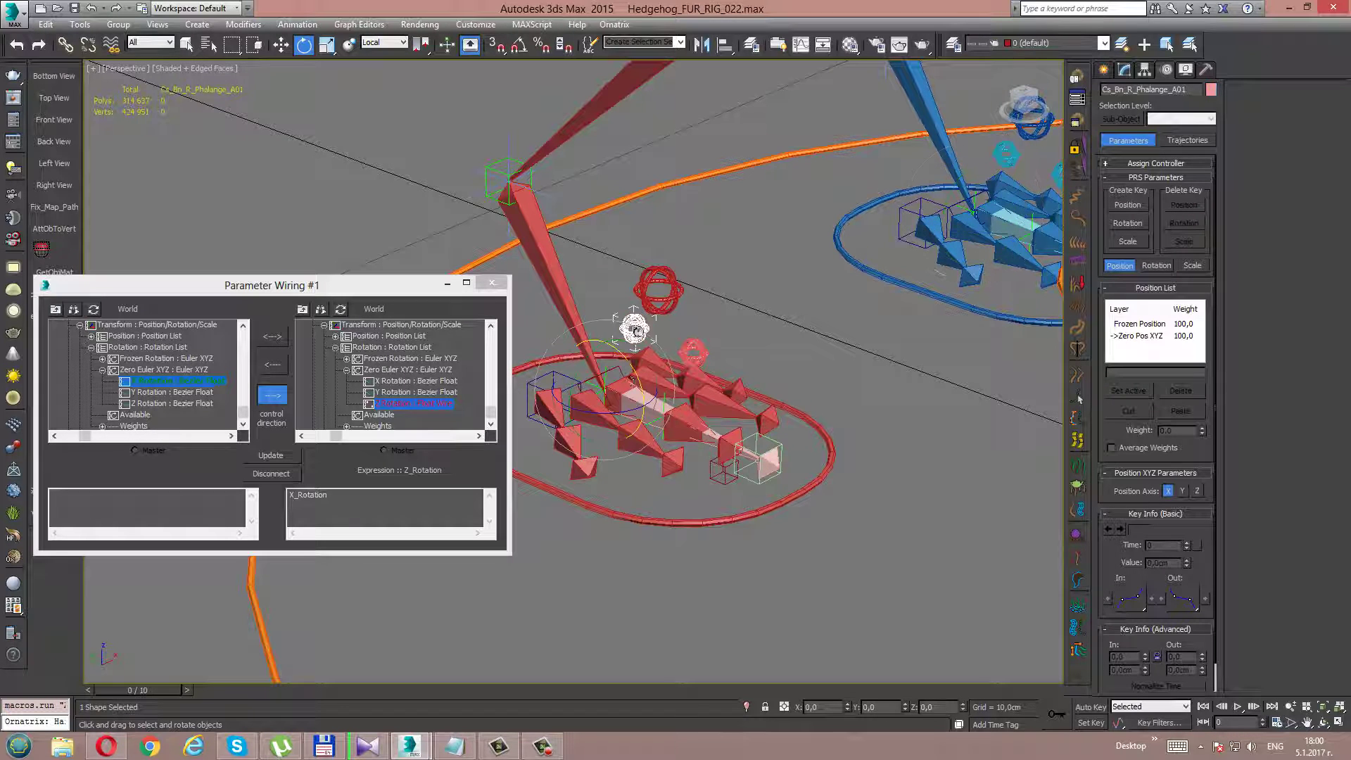
{"action": "right_click", "coordinate": [696, 415]}
{"action": "left_click", "coordinate": [676, 382]}
{"action": "mouse_move", "coordinate": [676, 382]}
{"action": "middle_mouse_down", "text": "alt"}
{"action": "mouse_move", "coordinate": [748, 342]}
{"action": "mouse_move", "coordinate": [751, 322]}
{"action": "middle_mouse_up", "text": "alt"}
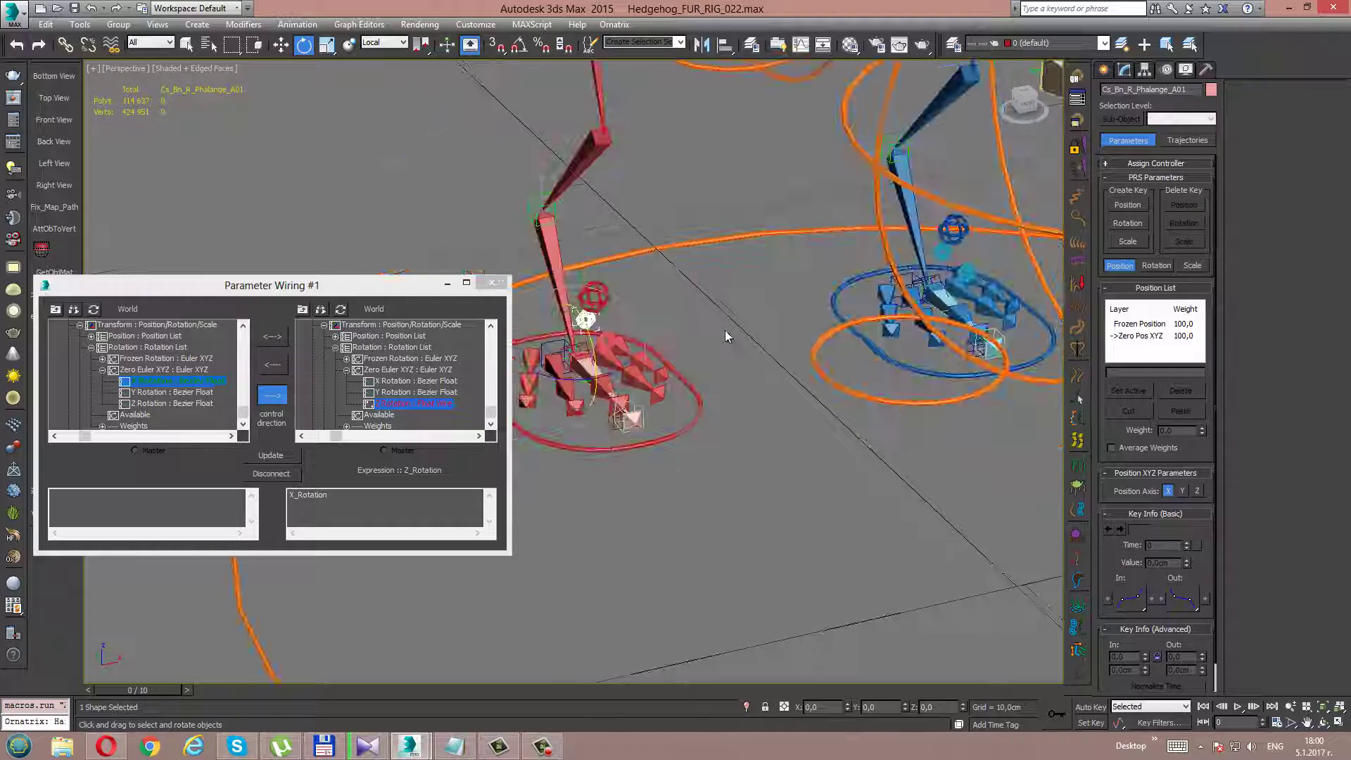
{"action": "mouse_move", "coordinate": [558, 328]}
{"action": "middle_mouse_down", "text": "alt"}
{"action": "mouse_move", "coordinate": [715, 443]}
{"action": "mouse_move", "coordinate": [807, 293]}
{"action": "middle_mouse_up", "text": "alt"}
{"action": "left_click", "coordinate": [967, 246]}
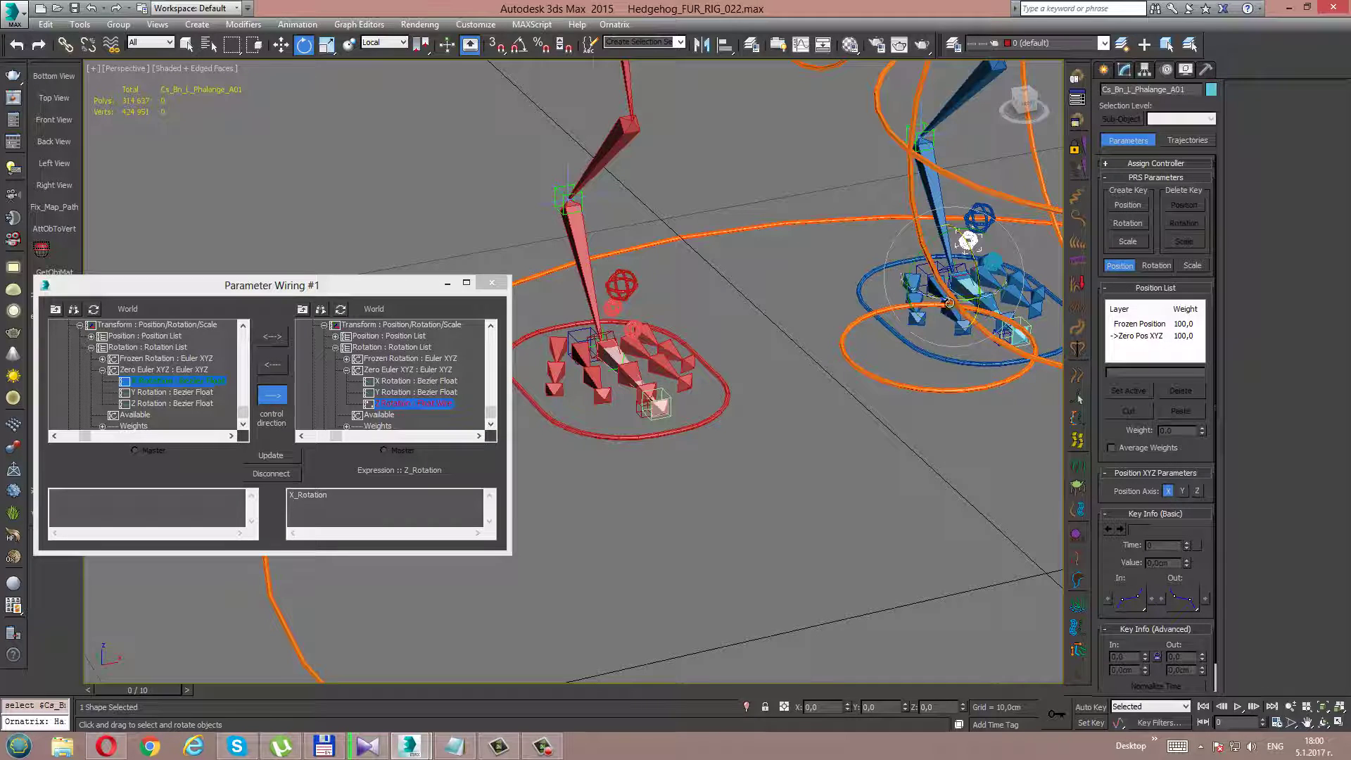
{"action": "mouse_move", "coordinate": [969, 243]}
{"action": "left_mouse_down"}
{"action": "mouse_move", "coordinate": [866, 294]}
{"action": "mouse_move", "coordinate": [855, 317]}
{"action": "left_mouse_up"}
{"action": "right_click", "coordinate": [855, 316]}
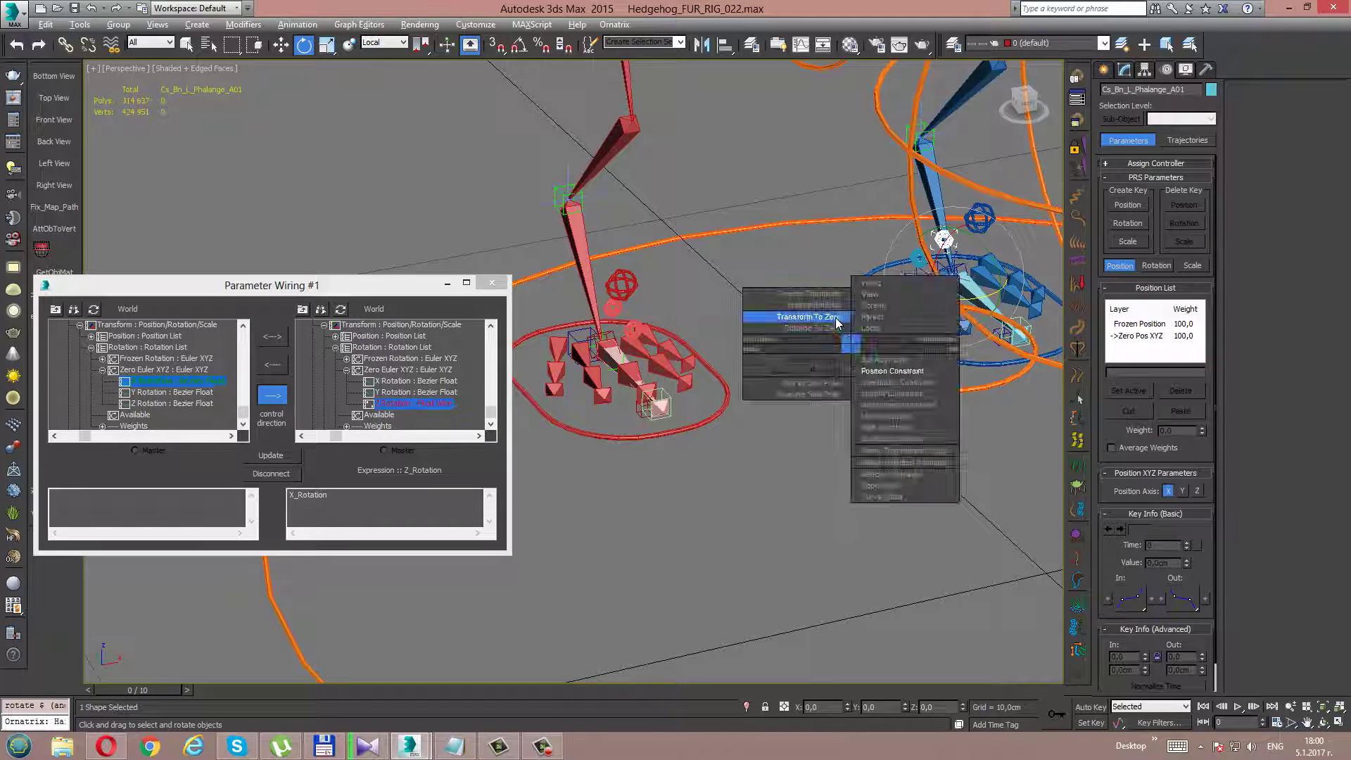
{"action": "key", "text": "Escape"}
{"action": "scroll", "coordinate": [626, 348], "scroll_direction": "up", "scroll_amount": 3}
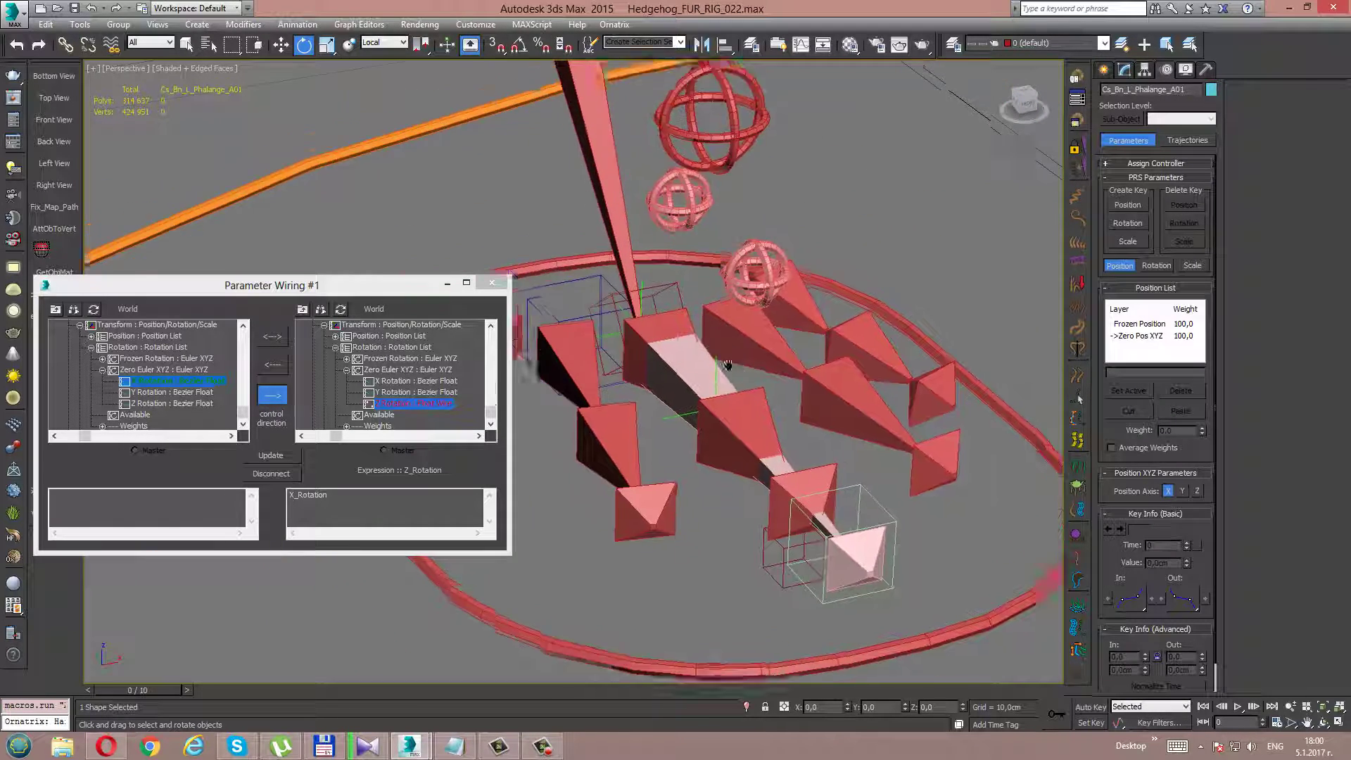
{"action": "scroll", "coordinate": [704, 366], "scroll_direction": "up", "scroll_amount": 2}
{"action": "scroll", "coordinate": [774, 380], "scroll_direction": "up", "scroll_amount": 2}
{"action": "scroll", "coordinate": [806, 389], "scroll_direction": "down", "scroll_amount": 5}
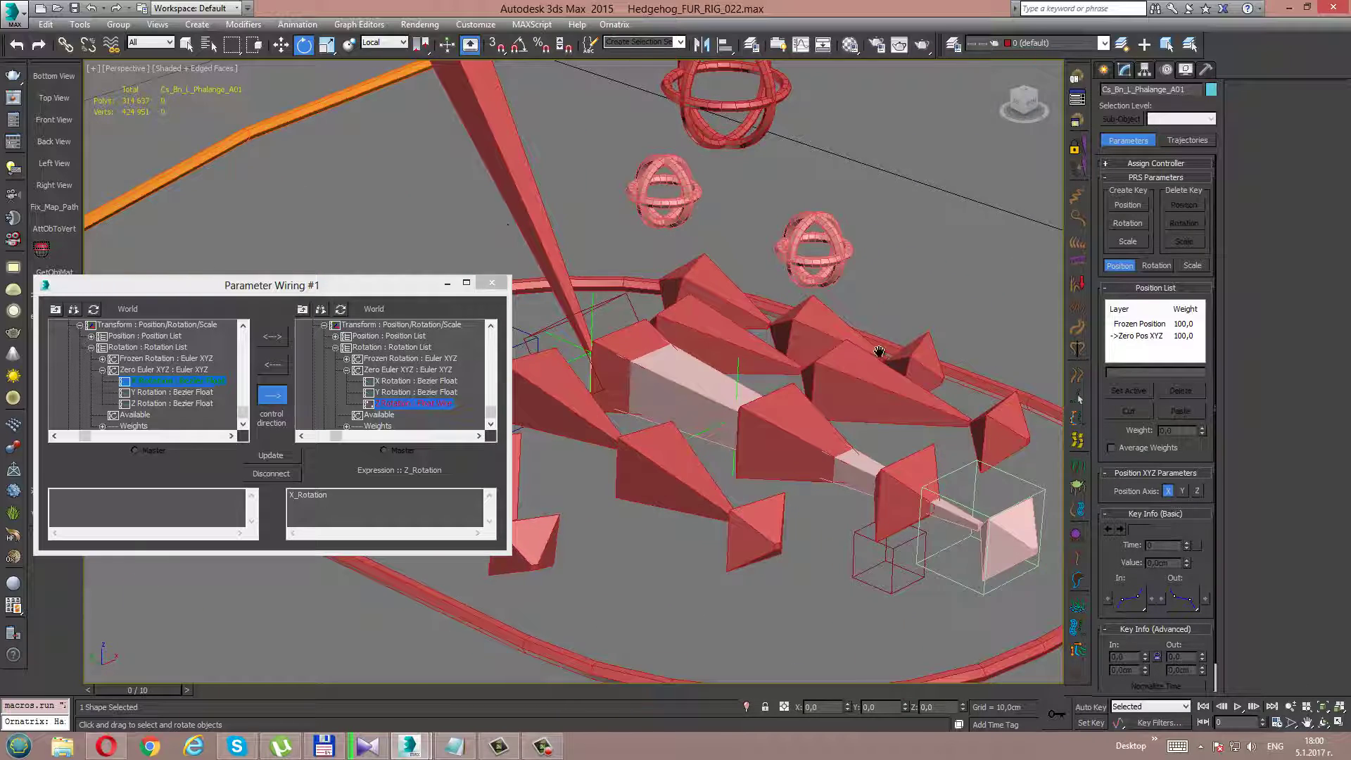
{"action": "scroll", "coordinate": [854, 310], "scroll_direction": "up", "scroll_amount": 2}
Wire the red control's Y Rotation one-way to bone Bn_R_PhalangeBK_A01's X Rotation
{"action": "left_click", "coordinate": [652, 161]}
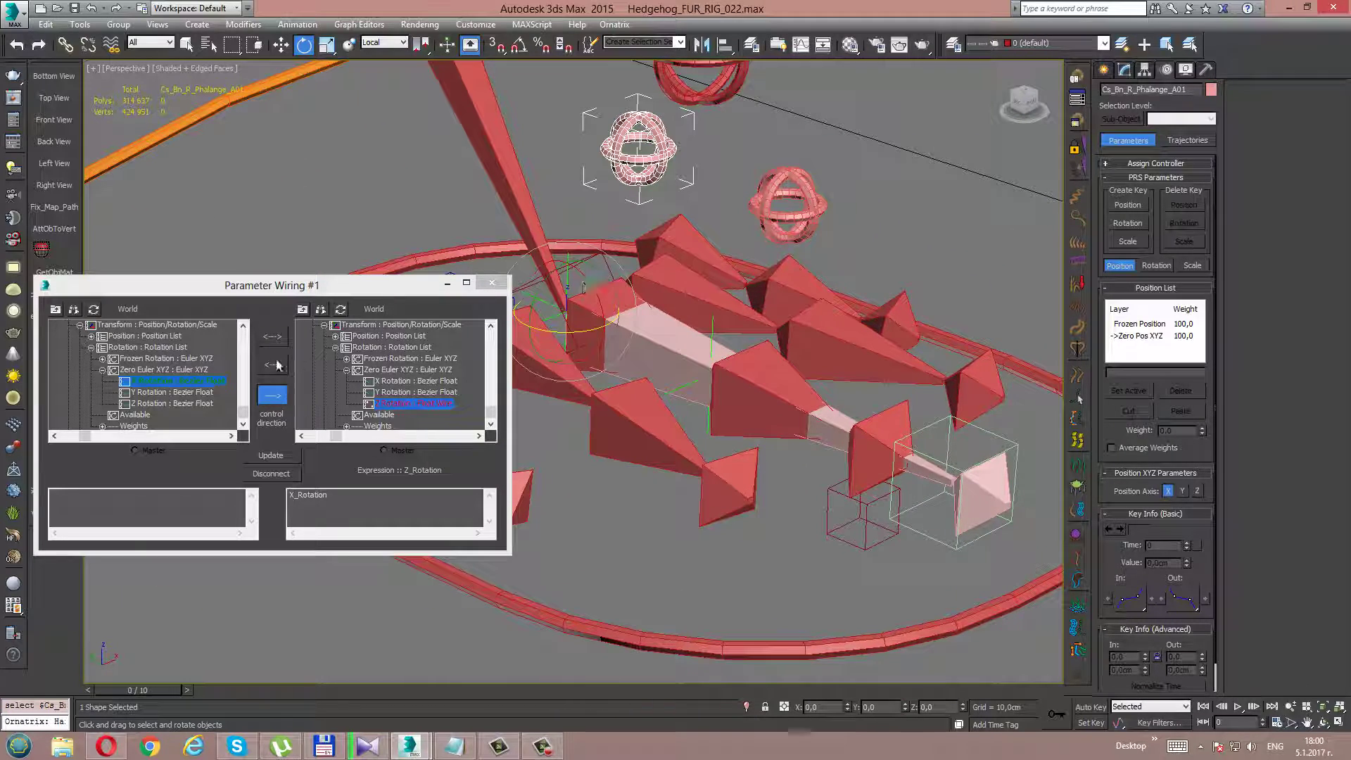
{"action": "left_click", "coordinate": [163, 394]}
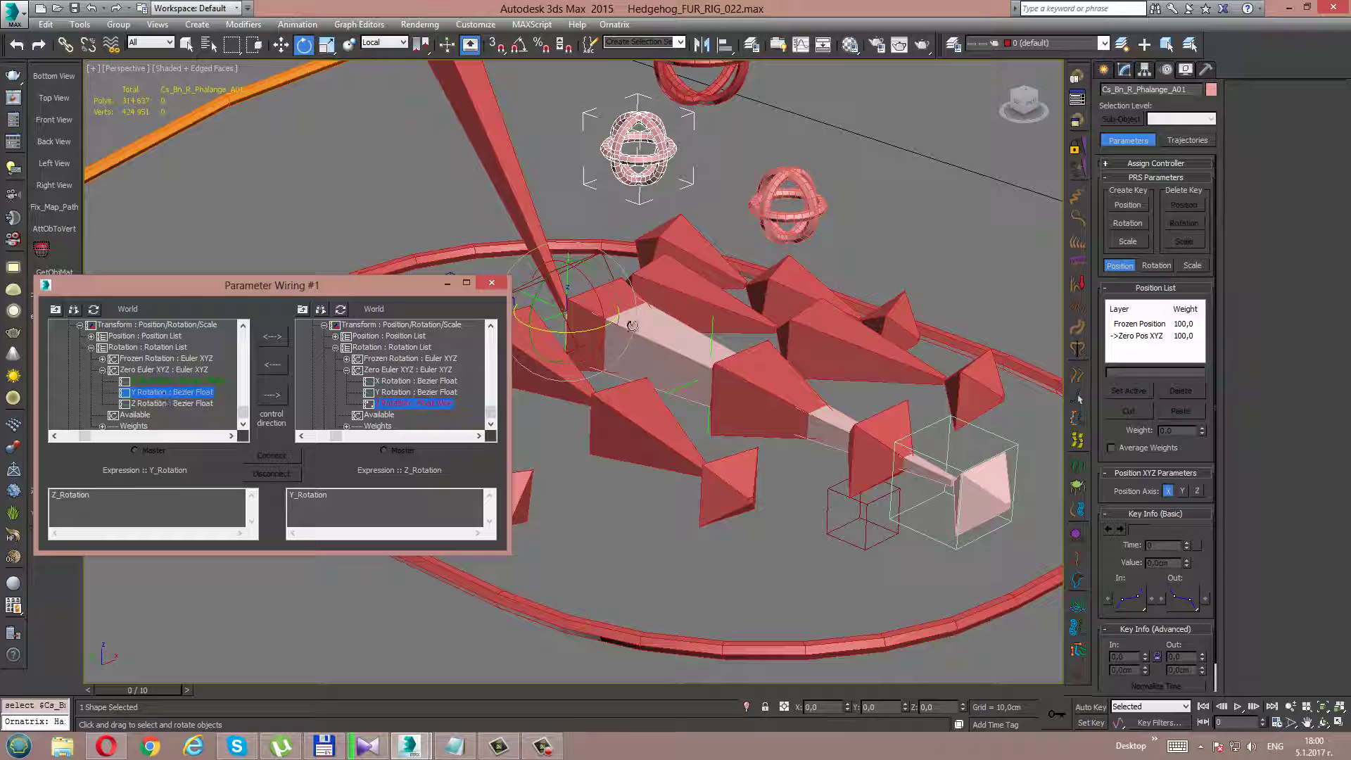
{"action": "left_click", "coordinate": [609, 295]}
{"action": "middle_click_drag", "start_coordinate": [608, 295], "coordinate": [578, 281], "text": "alt"}
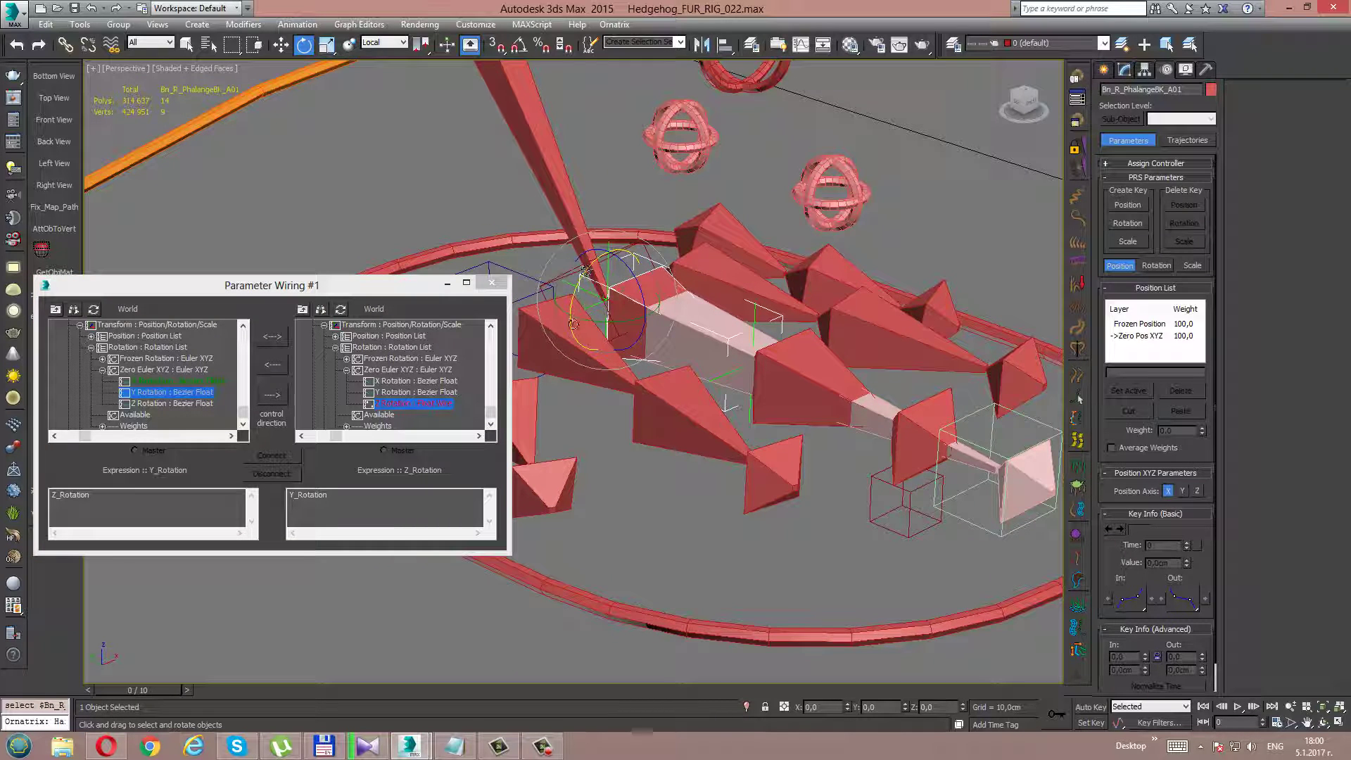
{"action": "left_click", "coordinate": [382, 381]}
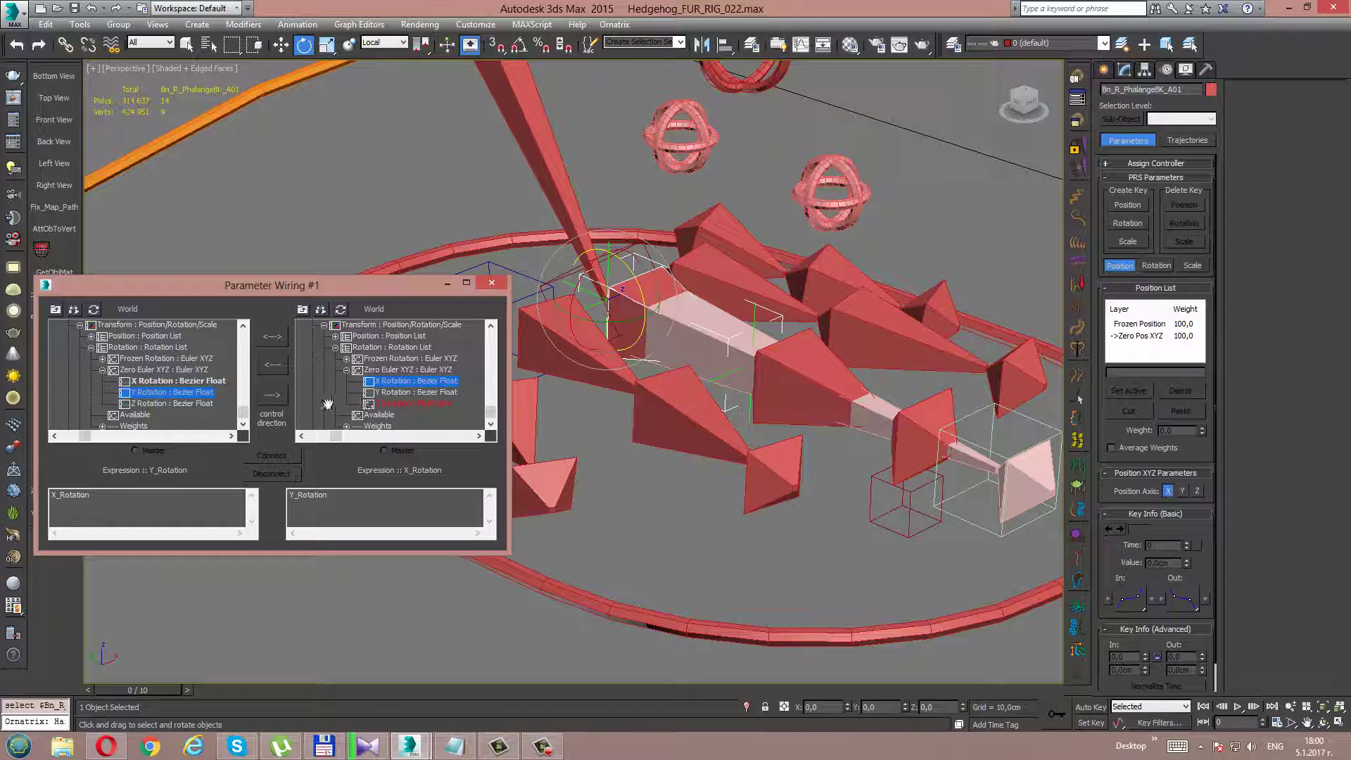
{"action": "left_click", "coordinate": [273, 396]}
{"action": "left_click", "coordinate": [271, 455]}
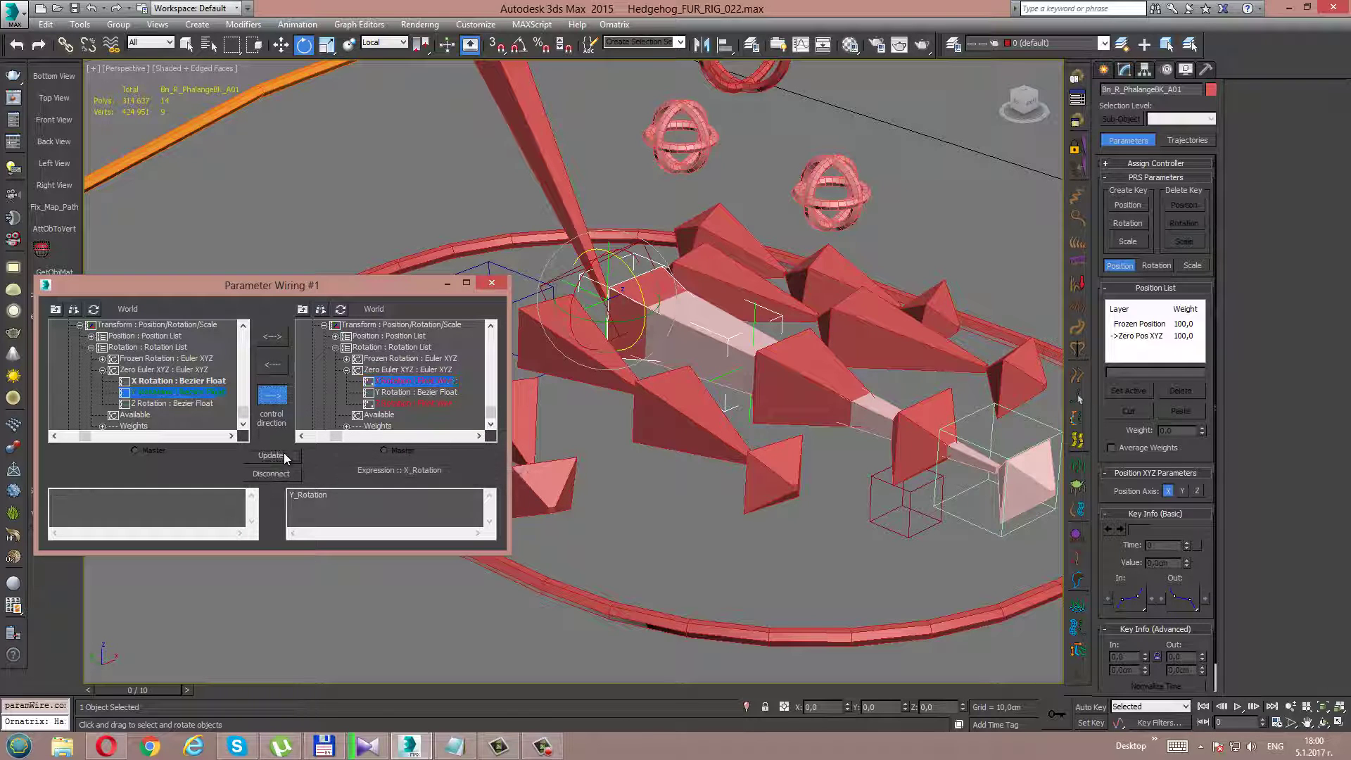
Test the wire, negate the bone's X expression, retest and reset the control to zero
{"action": "left_click", "coordinate": [680, 141]}
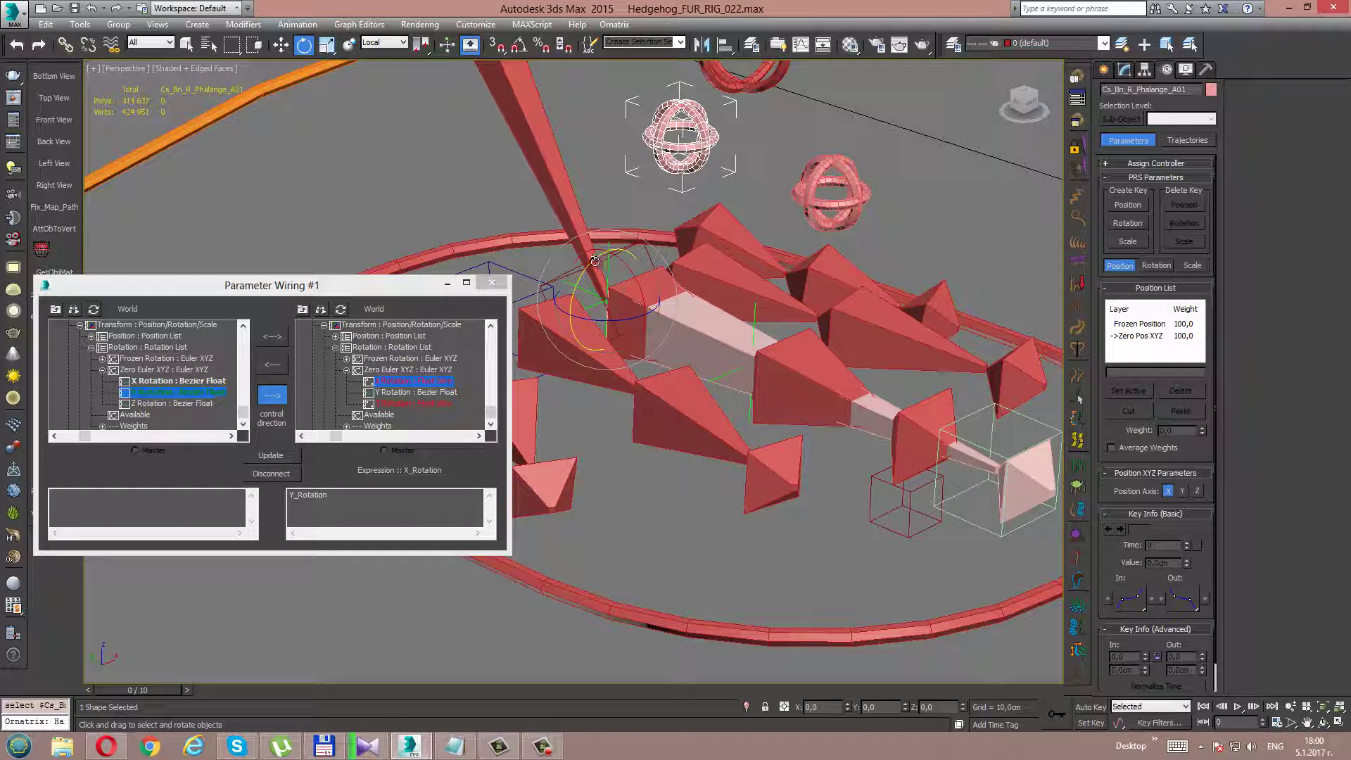
{"action": "left_click_drag", "start_coordinate": [594, 261], "coordinate": [709, 361]}
{"action": "right_click", "coordinate": [709, 359]}
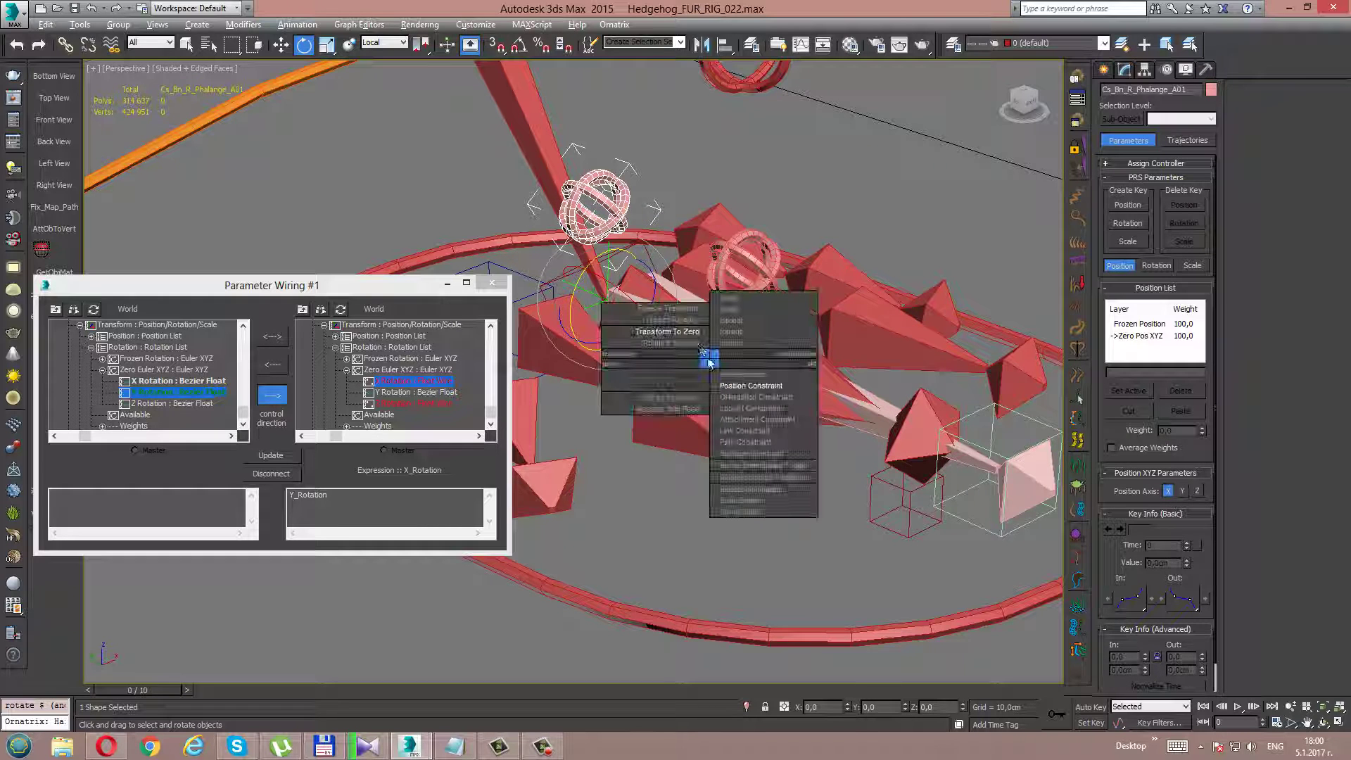
{"action": "left_click", "coordinate": [667, 331]}
{"action": "left_click", "coordinate": [288, 493]}
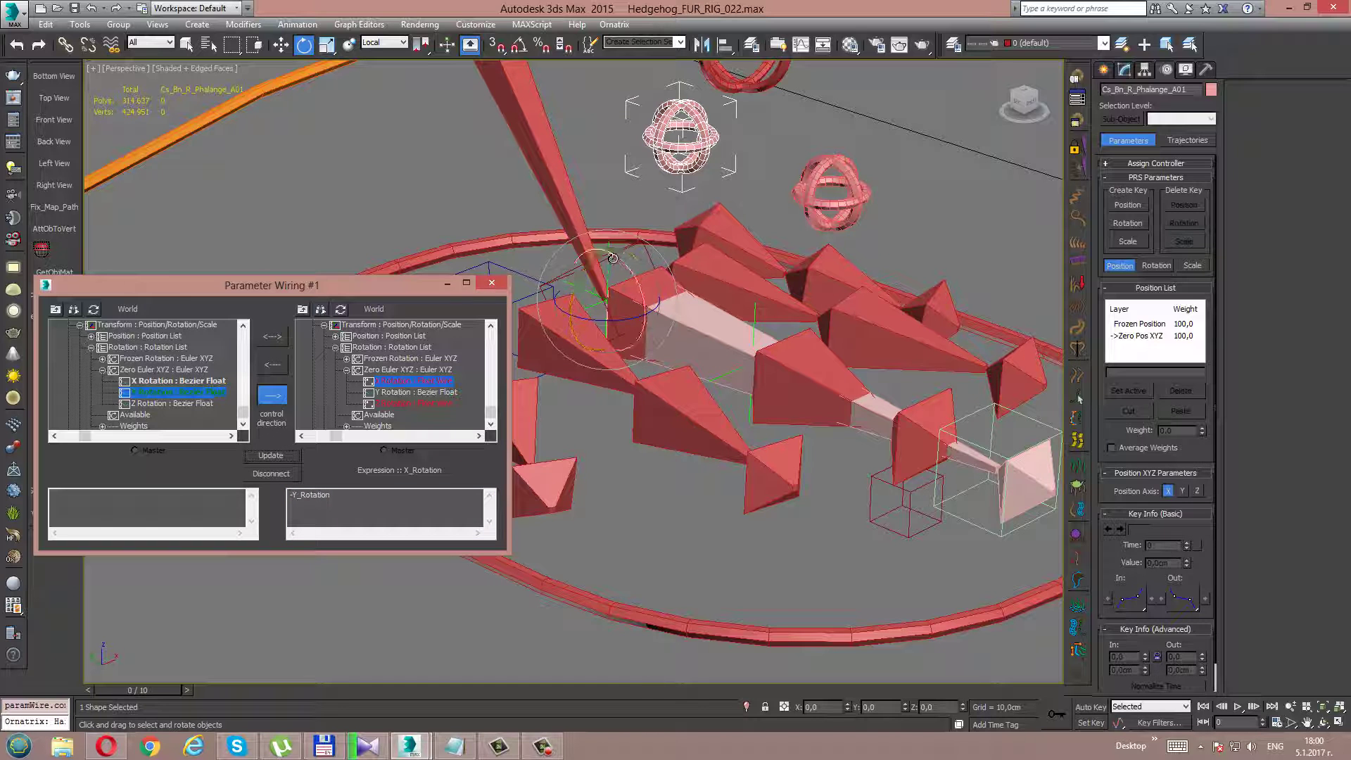
{"action": "mouse_move", "coordinate": [597, 257]}
{"action": "left_mouse_down"}
{"action": "mouse_move", "coordinate": [540, 321]}
{"action": "mouse_move", "coordinate": [571, 293]}
{"action": "mouse_move", "coordinate": [675, 348]}
{"action": "left_mouse_up"}
{"action": "right_click", "coordinate": [675, 349]}
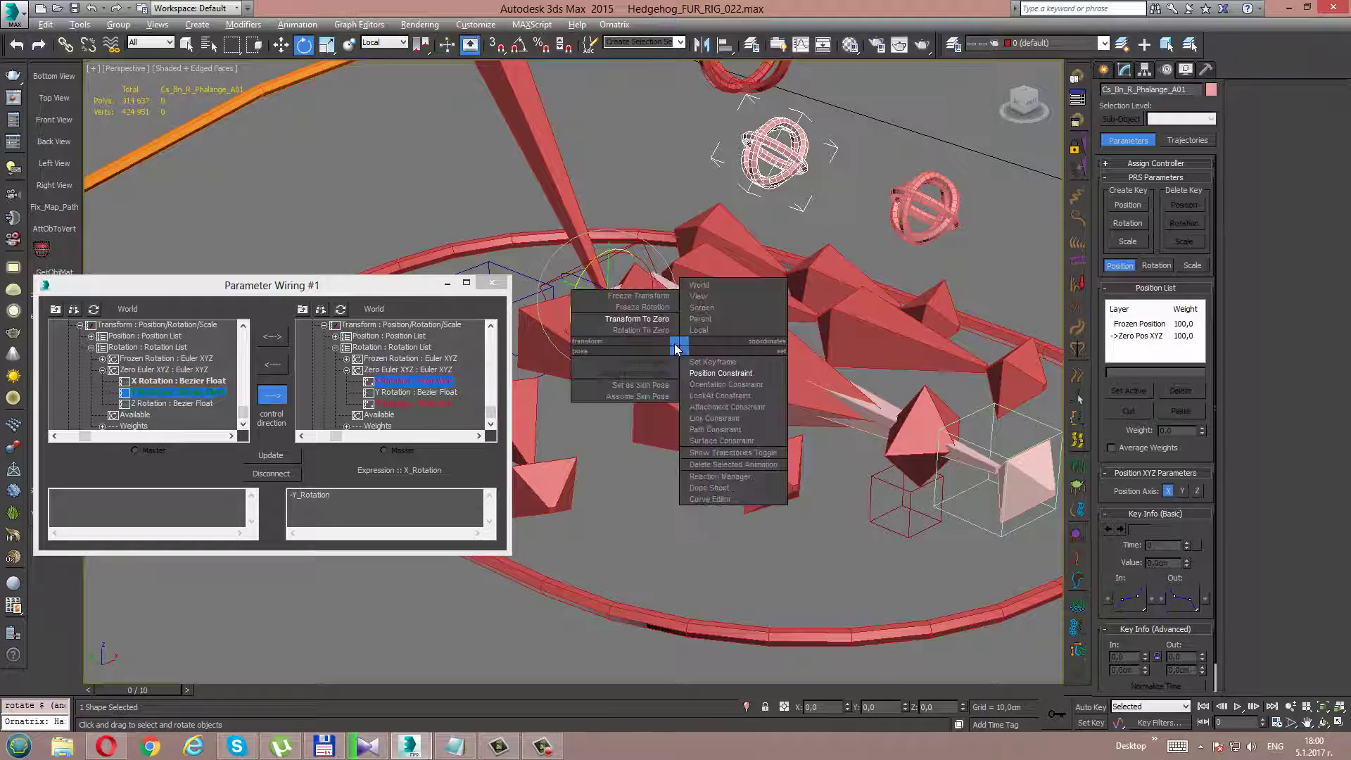
{"action": "left_click", "coordinate": [658, 319]}
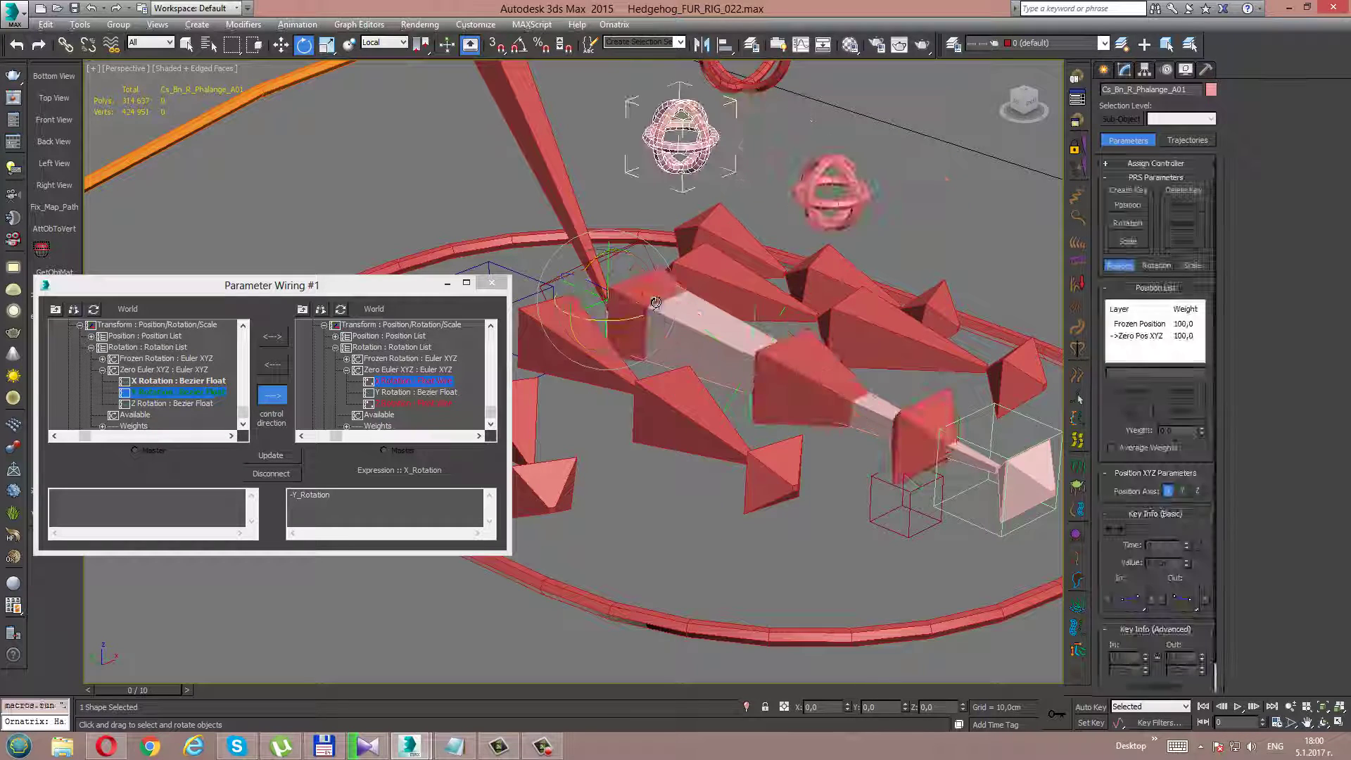
Wire the control's Z Rotation one-way to the bone's Y Rotation
{"action": "left_click", "coordinate": [175, 403]}
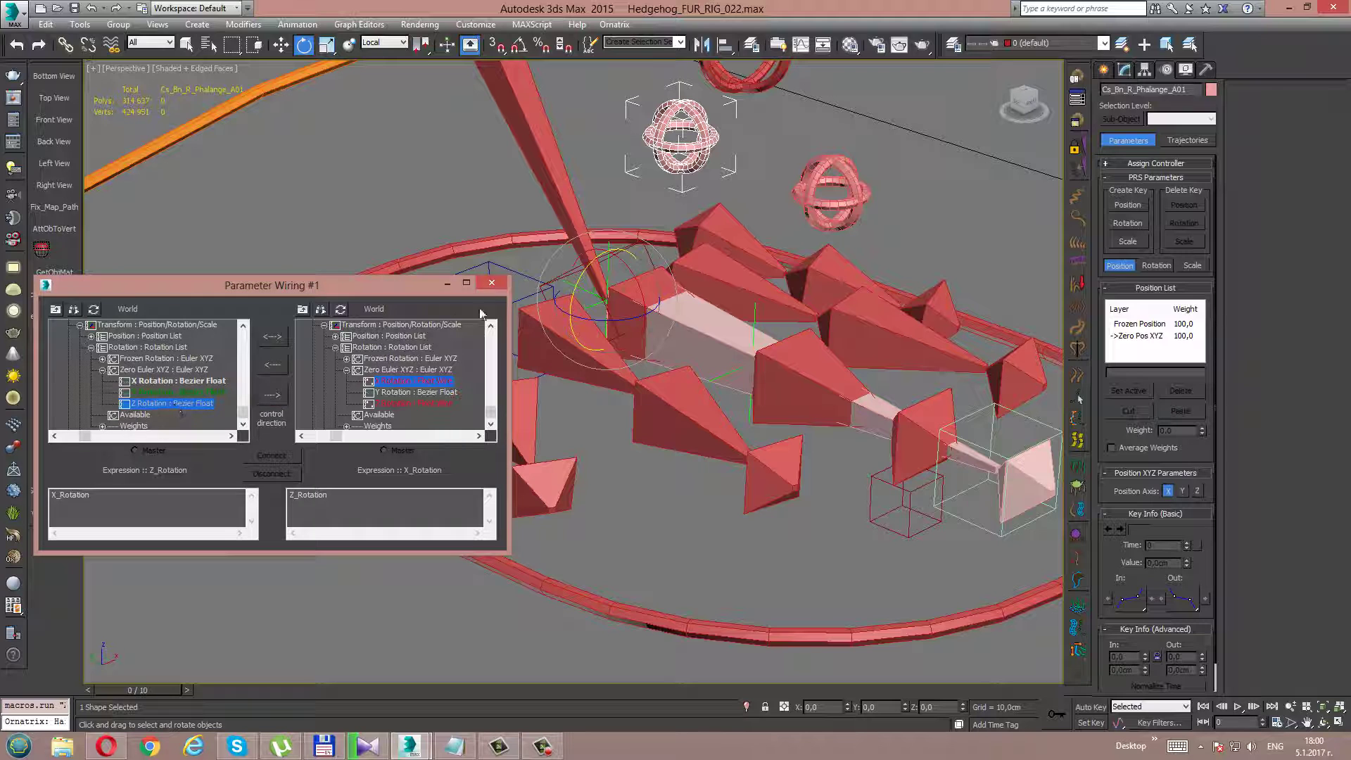
{"action": "left_click", "coordinate": [646, 287]}
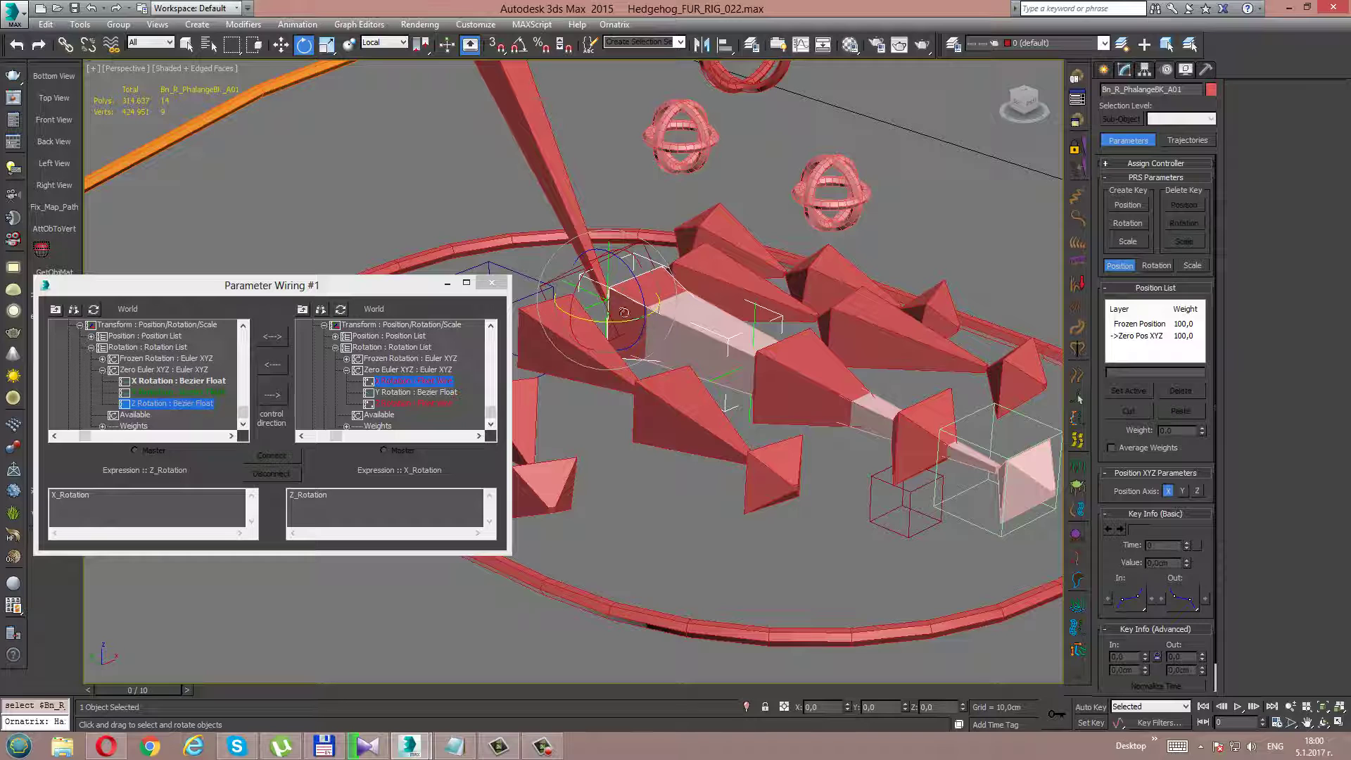
{"action": "left_click", "coordinate": [396, 399]}
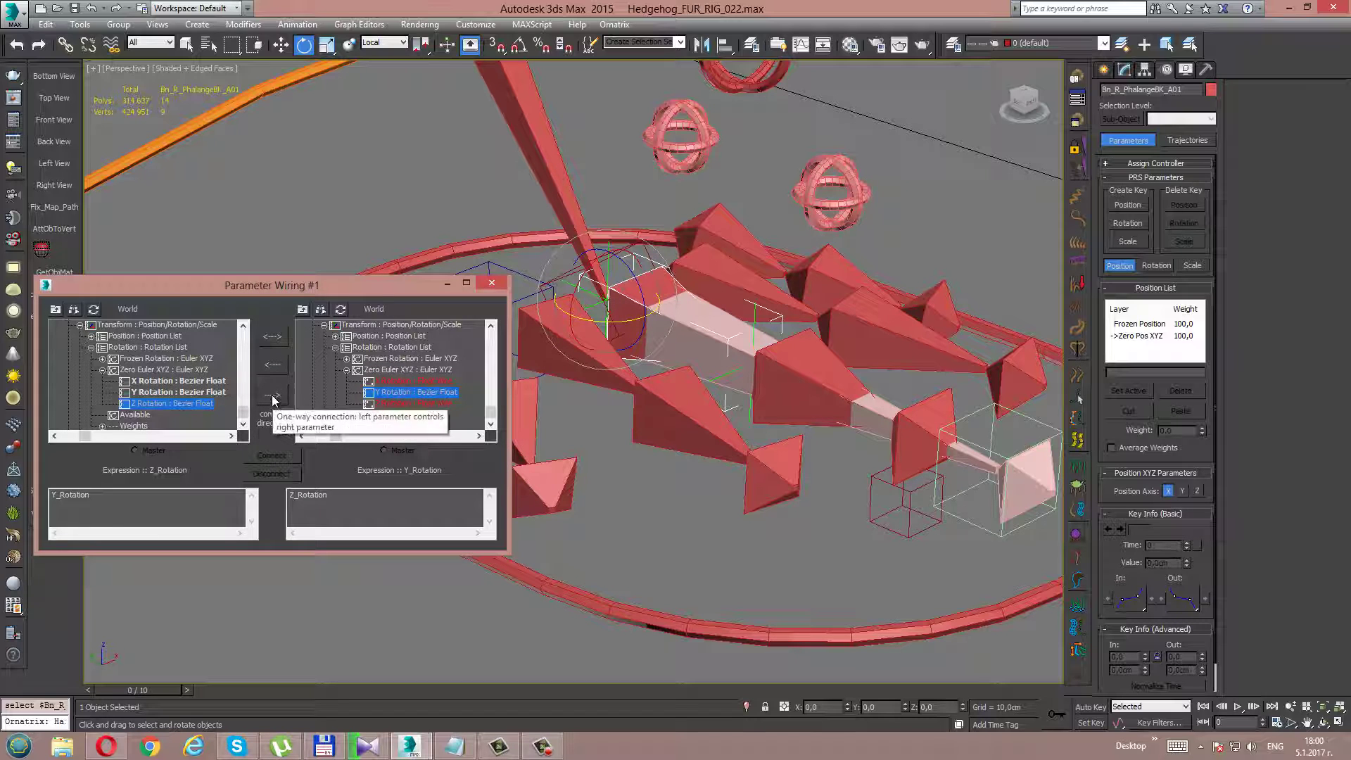
{"action": "left_click", "coordinate": [272, 394]}
{"action": "left_click", "coordinate": [271, 455]}
Test-rotate the ring, then update the bone's Y expression to -Z_Rotation
{"action": "left_click", "coordinate": [703, 145]}
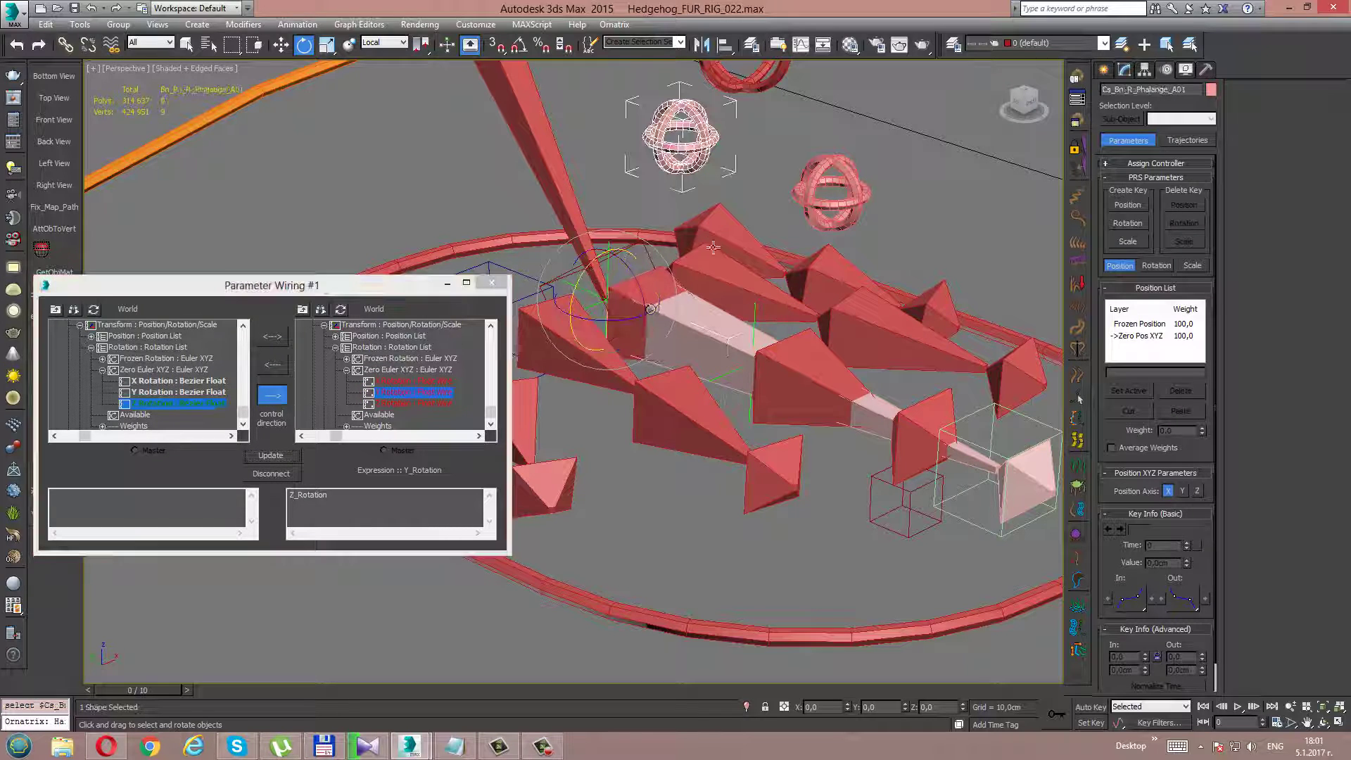
{"action": "mouse_move", "coordinate": [623, 320]}
{"action": "left_mouse_down"}
{"action": "mouse_move", "coordinate": [574, 324]}
{"action": "mouse_move", "coordinate": [550, 383]}
{"action": "left_mouse_up"}
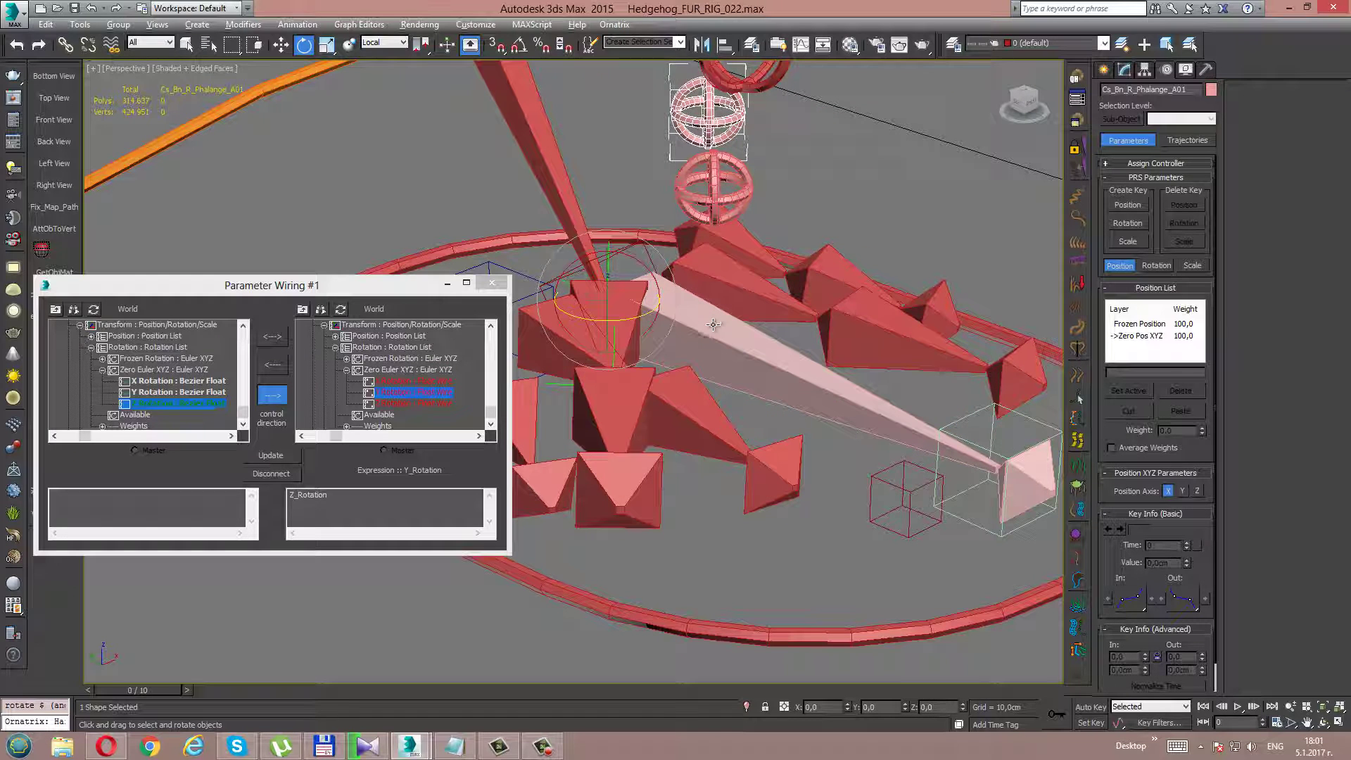
{"action": "left_click", "coordinate": [291, 494]}
{"action": "type", "text": "-"}
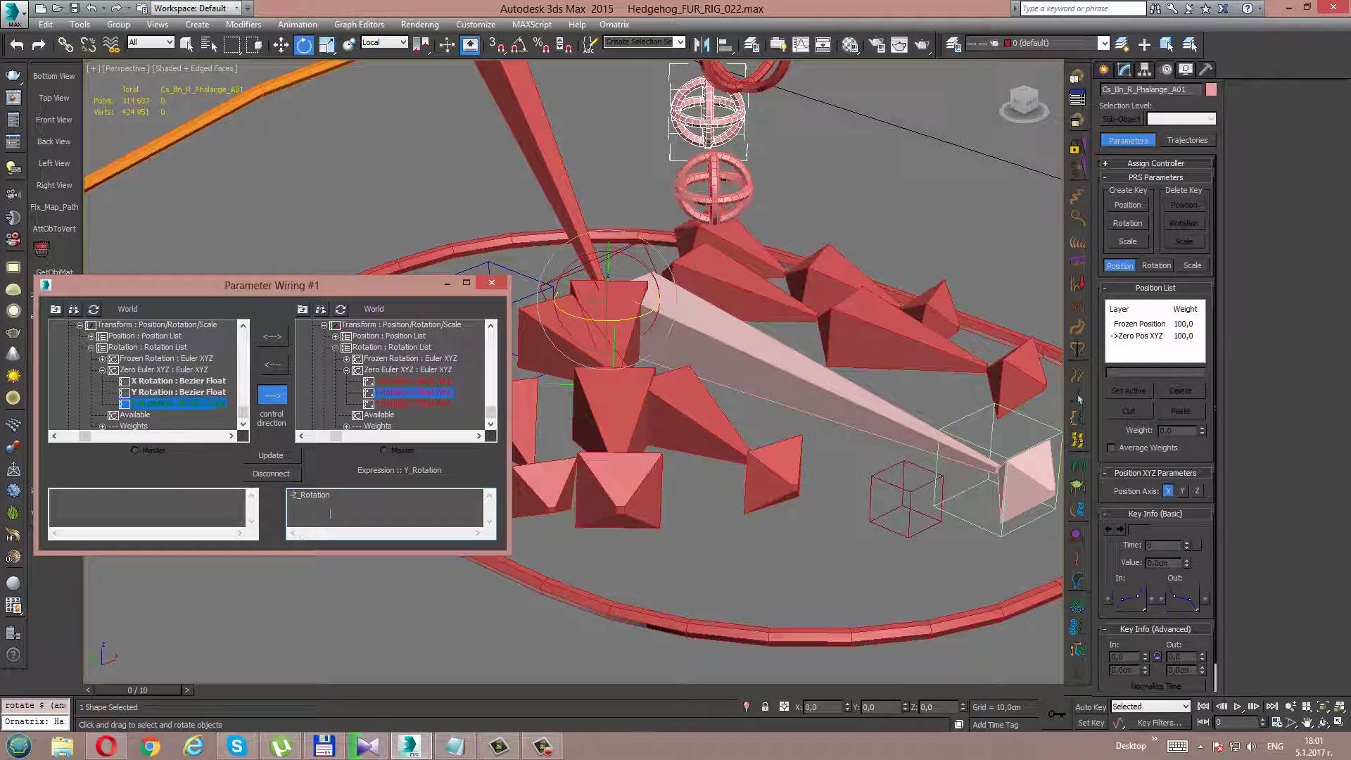
{"action": "left_click", "coordinate": [277, 458]}
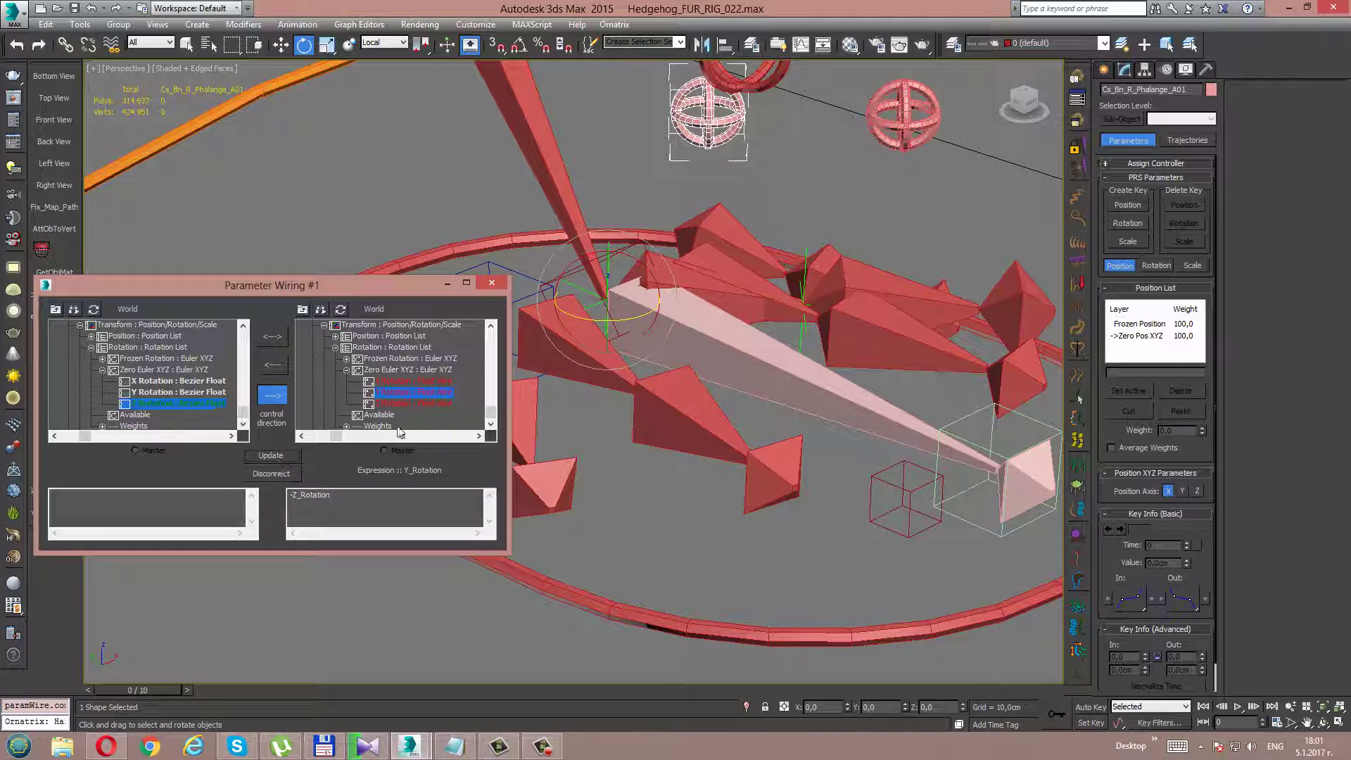
{"action": "mouse_move", "coordinate": [696, 295]}
{"action": "middle_mouse_down", "text": "alt"}
{"action": "mouse_move", "coordinate": [737, 303]}
{"action": "mouse_move", "coordinate": [694, 328]}
{"action": "middle_mouse_up", "text": "alt"}
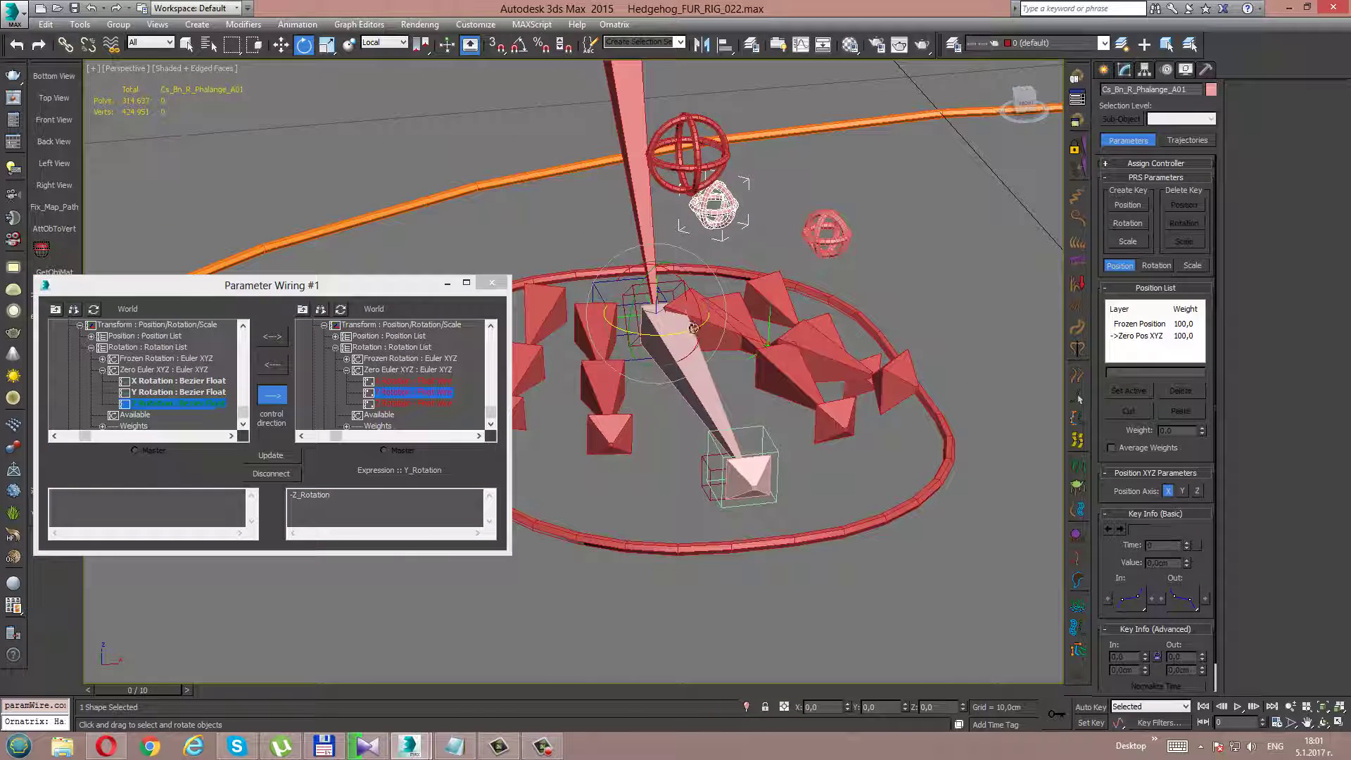
Test-rotate the A01 control twice, reset it to zero, then select Cs_Bn_R_Phalange_A02
{"action": "mouse_move", "coordinate": [674, 328]}
{"action": "left_mouse_down"}
{"action": "mouse_move", "coordinate": [562, 331]}
{"action": "mouse_move", "coordinate": [658, 345]}
{"action": "left_mouse_up"}
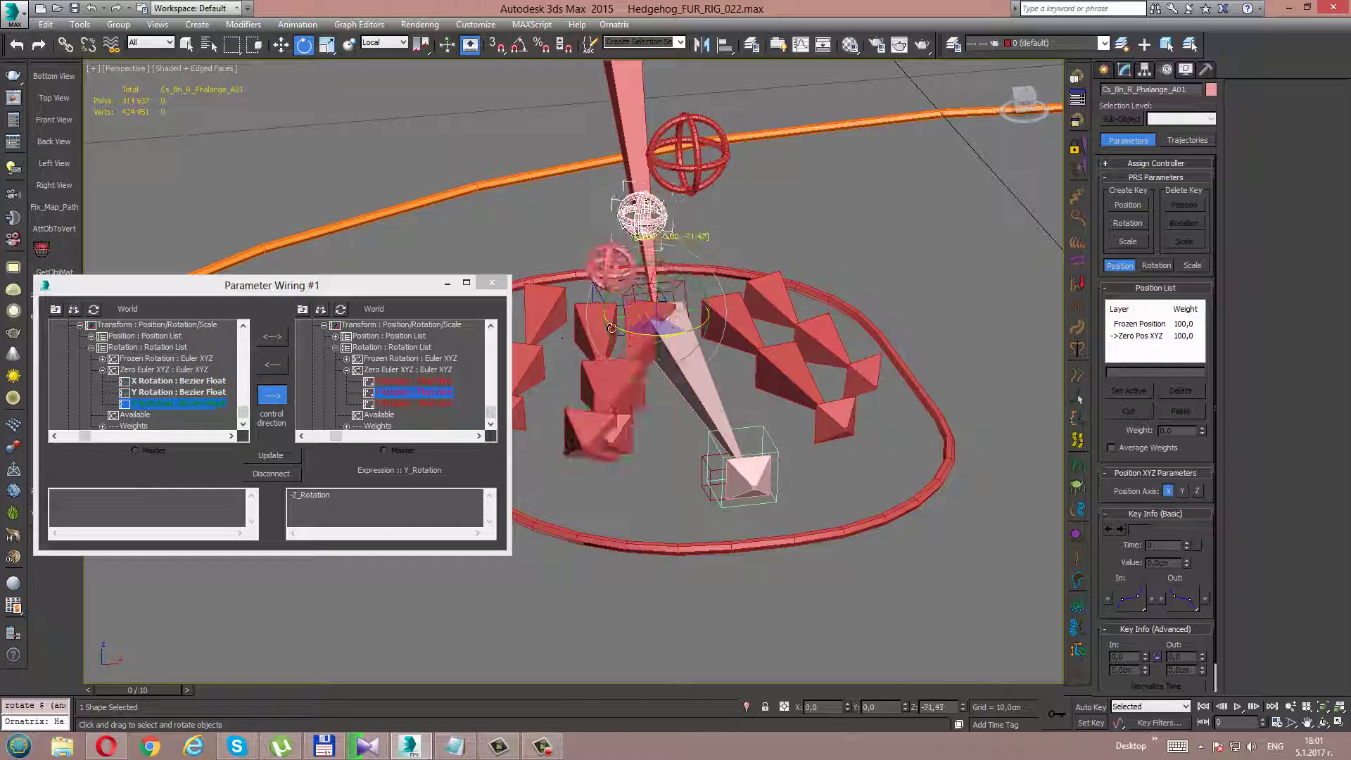
{"action": "right_click", "coordinate": [657, 344]}
{"action": "left_click", "coordinate": [614, 315]}
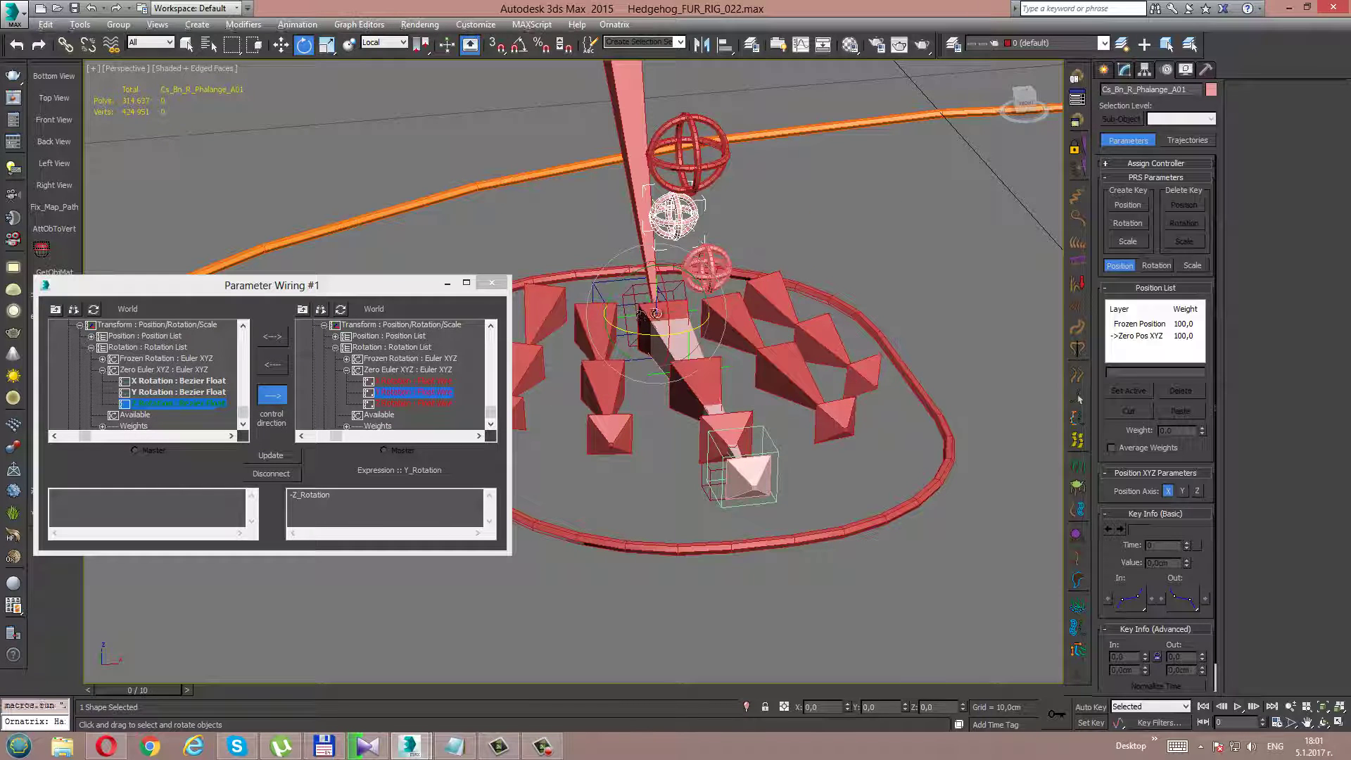
{"action": "middle_click_drag", "start_coordinate": [614, 315], "coordinate": [697, 341], "text": "alt"}
{"action": "mouse_move", "coordinate": [643, 313]}
{"action": "left_mouse_down"}
{"action": "mouse_move", "coordinate": [609, 328]}
{"action": "mouse_move", "coordinate": [633, 338]}
{"action": "left_mouse_up"}
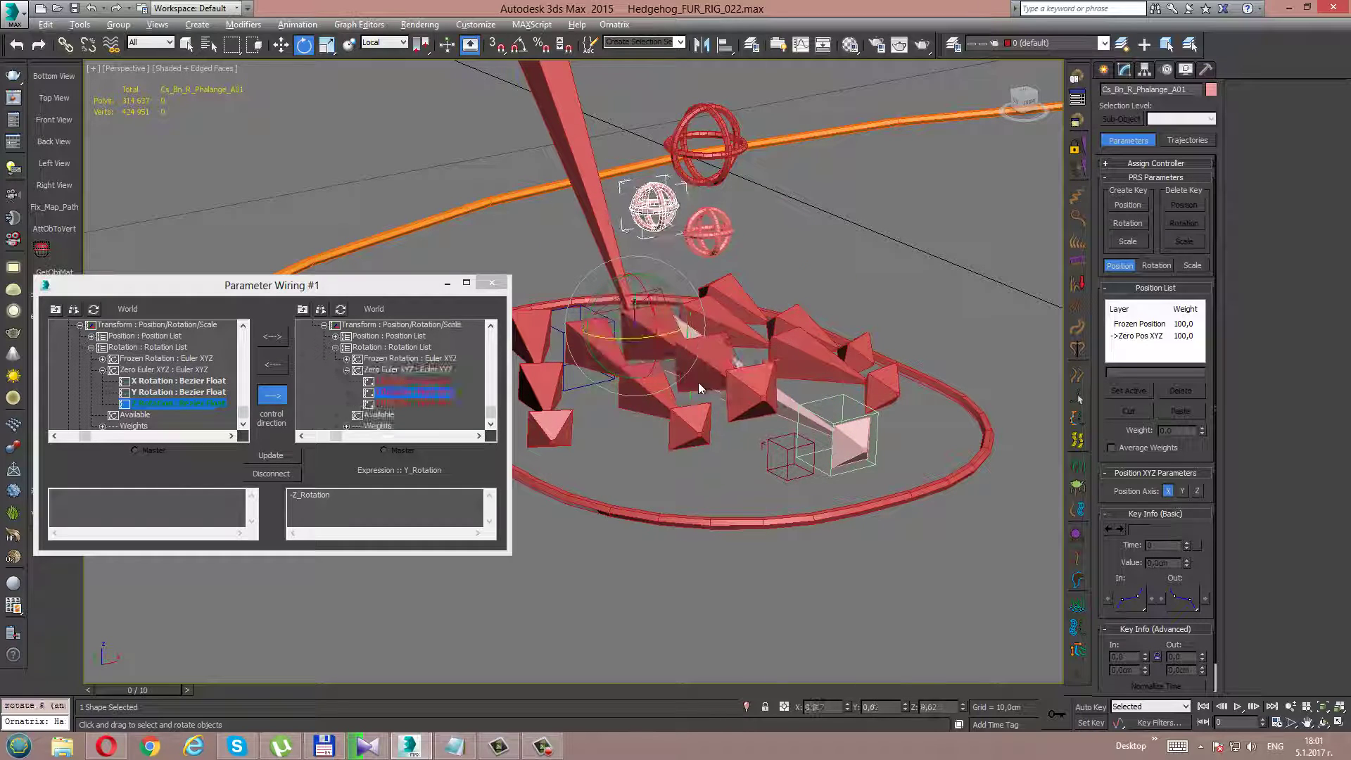
{"action": "right_click", "coordinate": [633, 337]}
{"action": "left_click", "coordinate": [674, 351]}
{"action": "middle_click_drag", "start_coordinate": [745, 366], "coordinate": [752, 310], "text": "alt"}
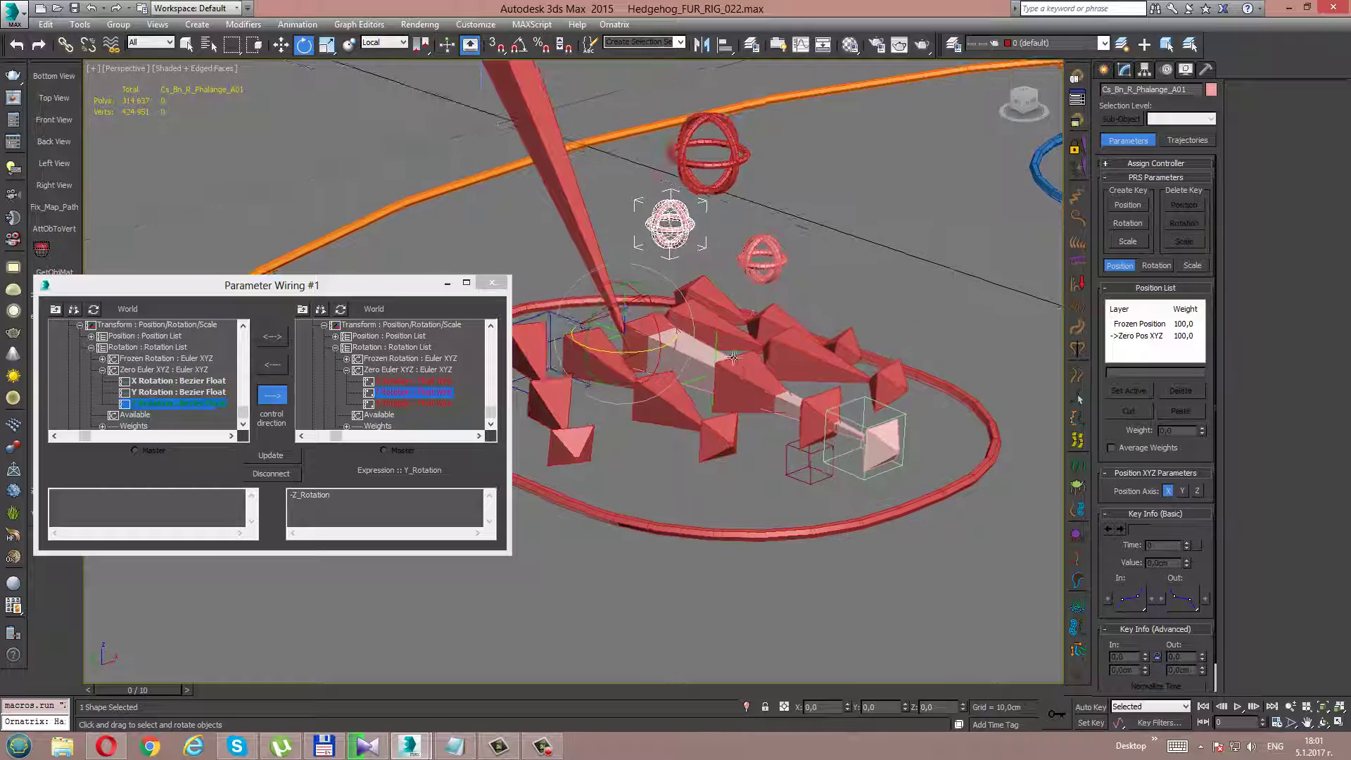
{"action": "left_click", "coordinate": [763, 271]}
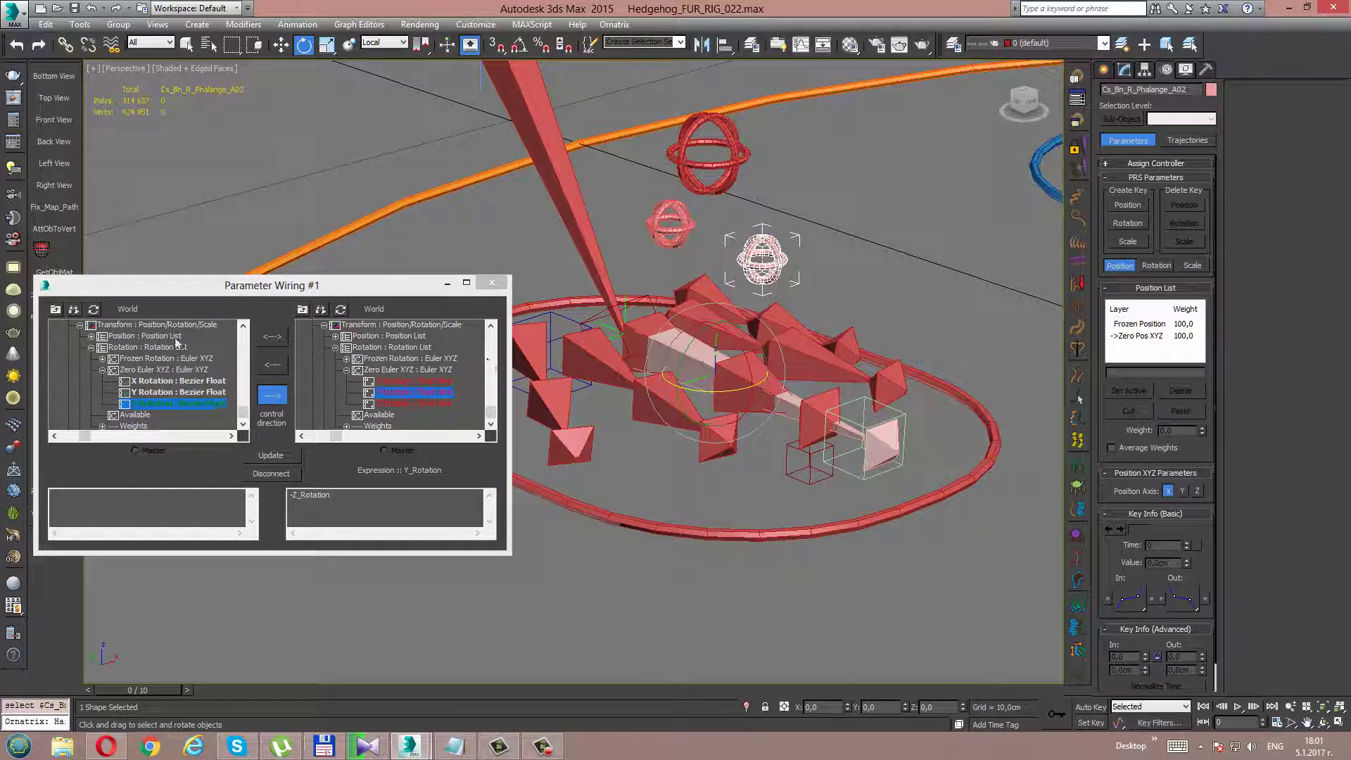
Load Cs_Bn_R_Phalange_A02 into Parameter Wiring and expand its X, Y, Z rotation tracks
{"action": "left_click", "coordinate": [95, 310]}
{"action": "left_click", "coordinate": [69, 336]}
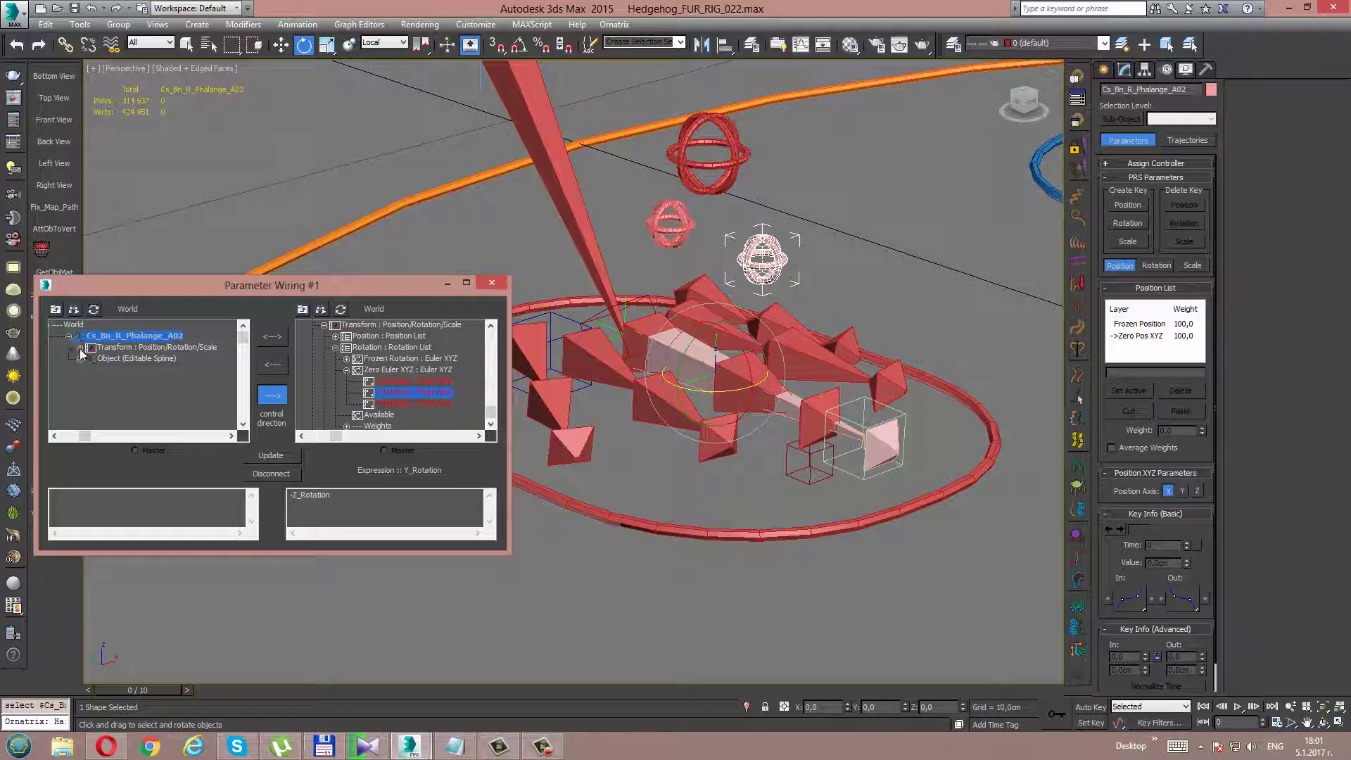
{"action": "left_click", "coordinate": [79, 347]}
{"action": "left_click", "coordinate": [91, 369]}
{"action": "left_click", "coordinate": [102, 392]}
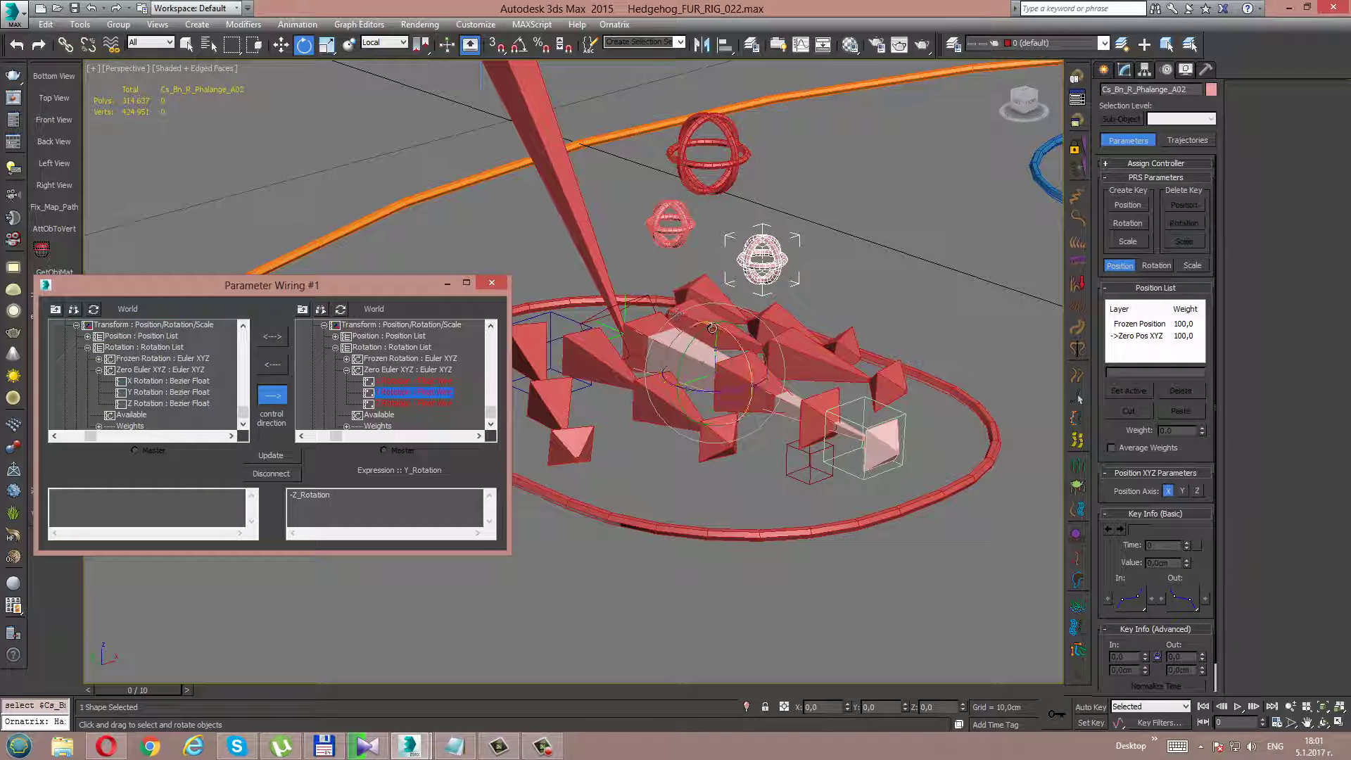
Pick the control's X rotation as source and expand Bn_R_PhalangeBK_A02's rotation tracks
{"action": "left_click_drag", "start_coordinate": [712, 328], "coordinate": [746, 334]}
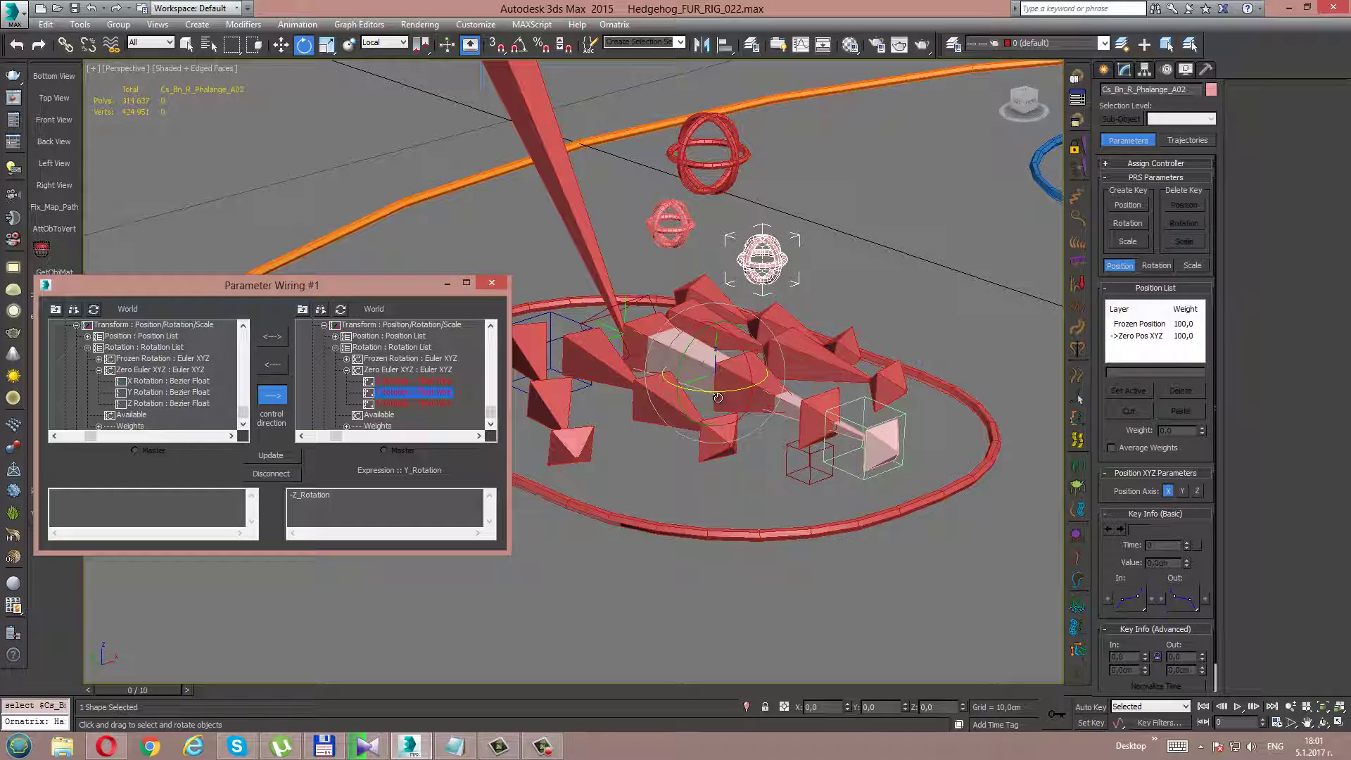
{"action": "left_click", "coordinate": [150, 382]}
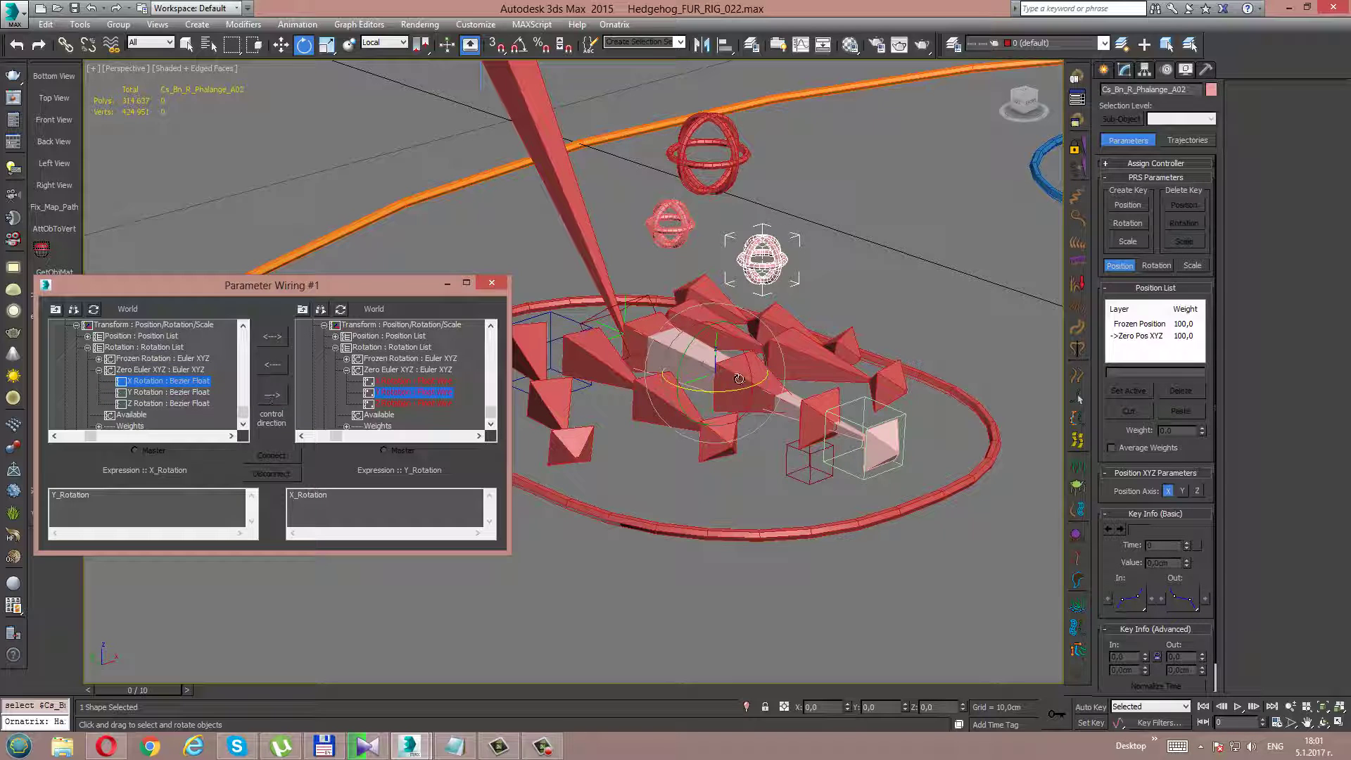
{"action": "left_click", "coordinate": [718, 395]}
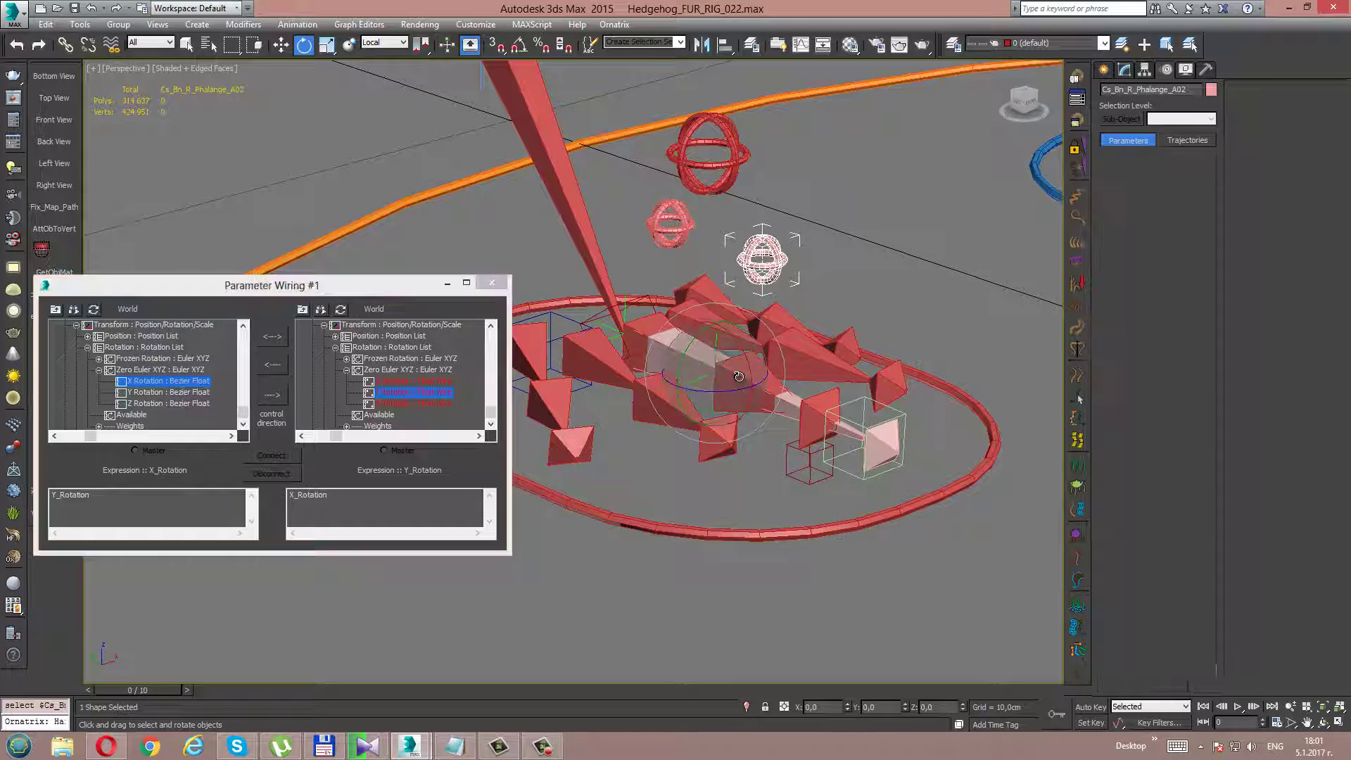
{"action": "left_click", "coordinate": [339, 309]}
{"action": "left_click", "coordinate": [315, 336]}
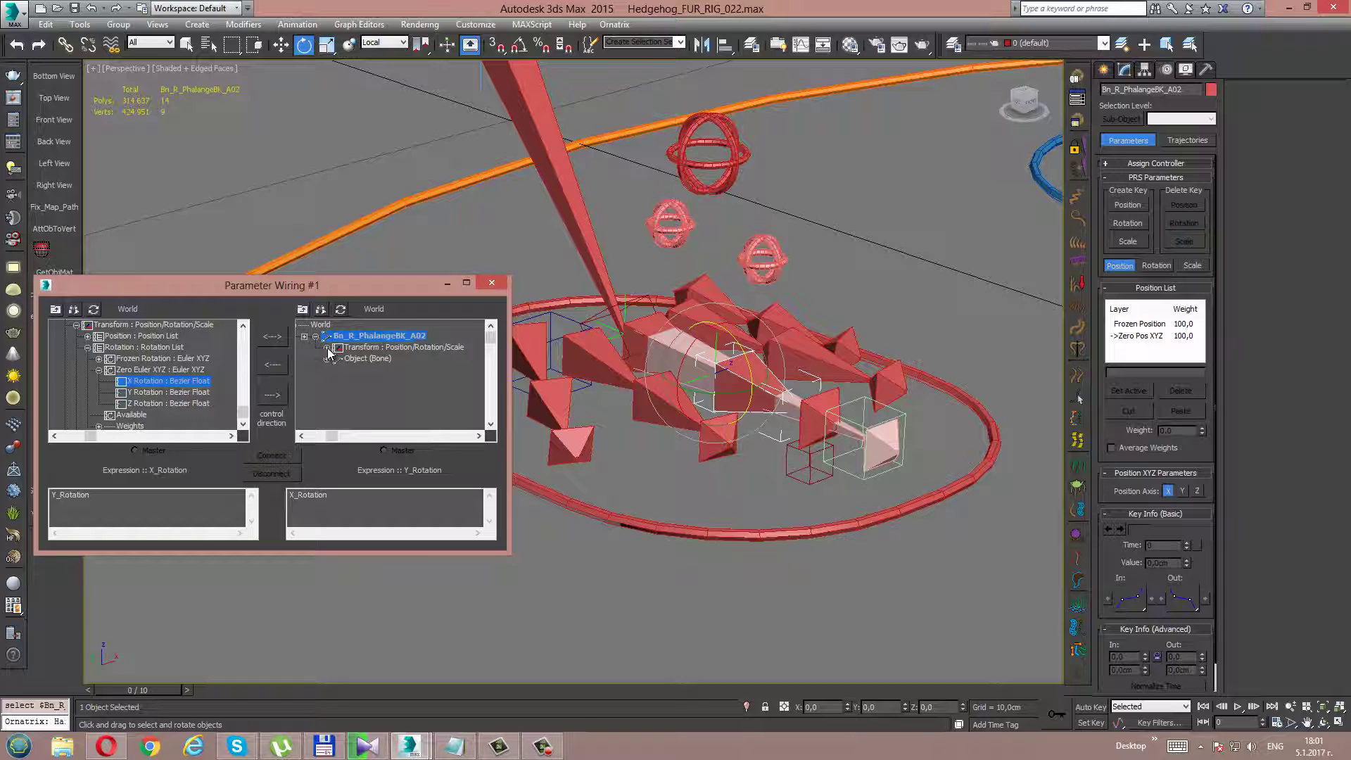
{"action": "left_click", "coordinate": [326, 347]}
{"action": "left_click", "coordinate": [338, 369]}
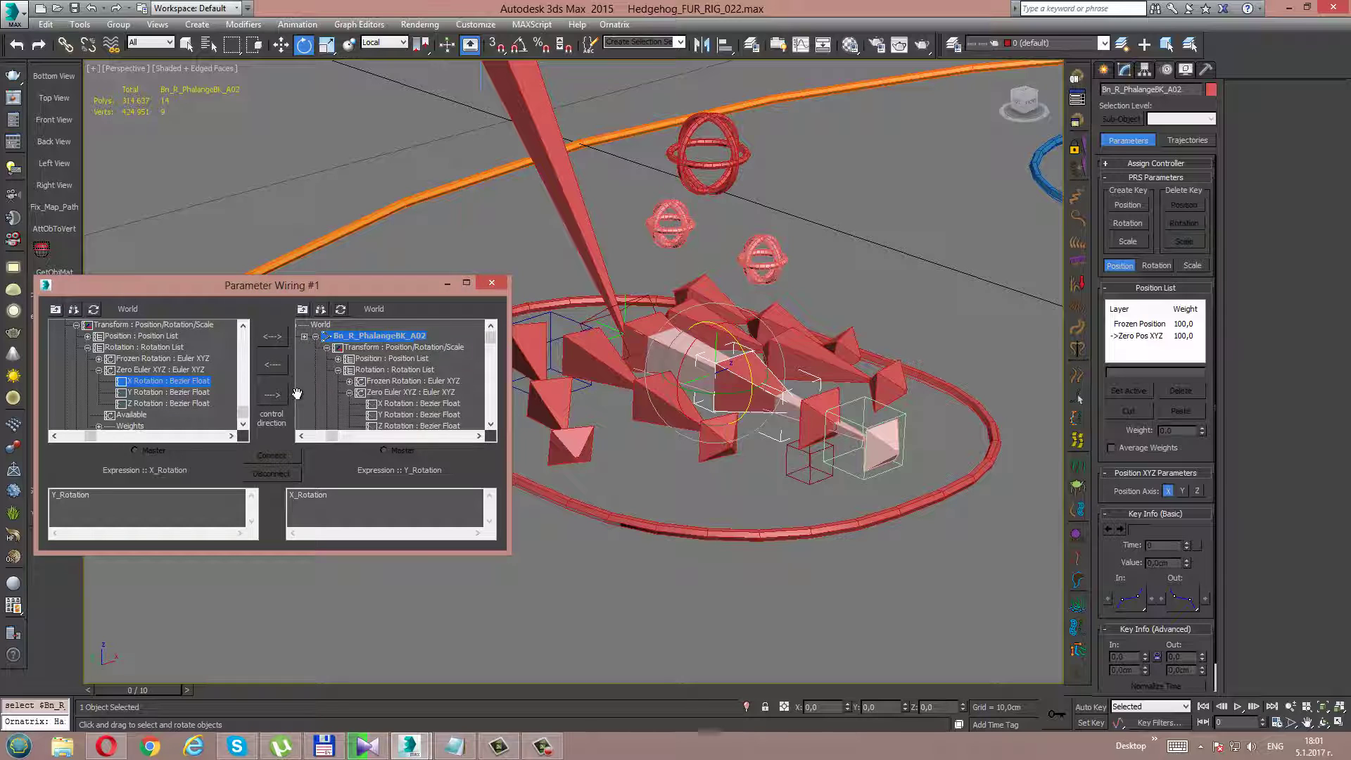
{"action": "left_click", "coordinate": [348, 392]}
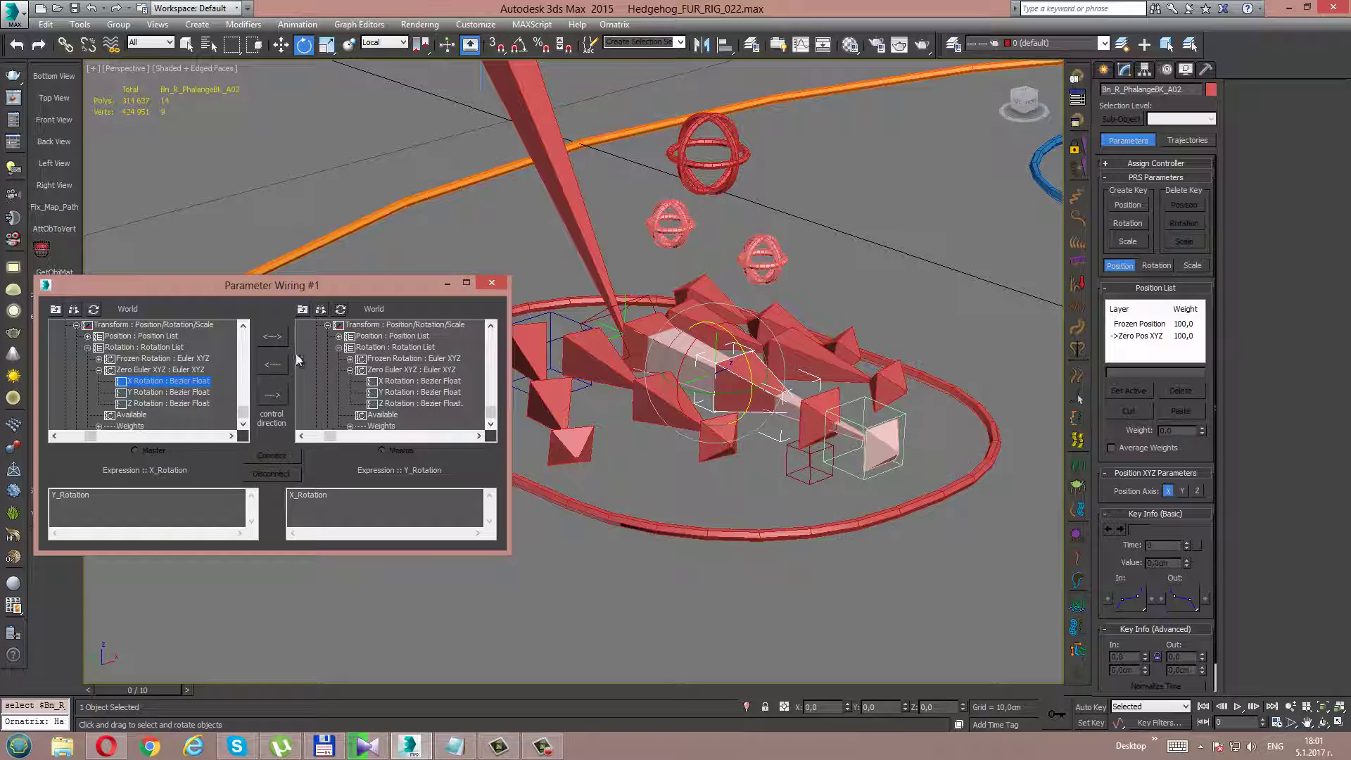
Wire the control's X rotation to the bone's Z rotation, test it and reset
{"action": "left_click", "coordinate": [274, 398]}
{"action": "left_click", "coordinate": [280, 455]}
{"action": "left_click", "coordinate": [766, 273]}
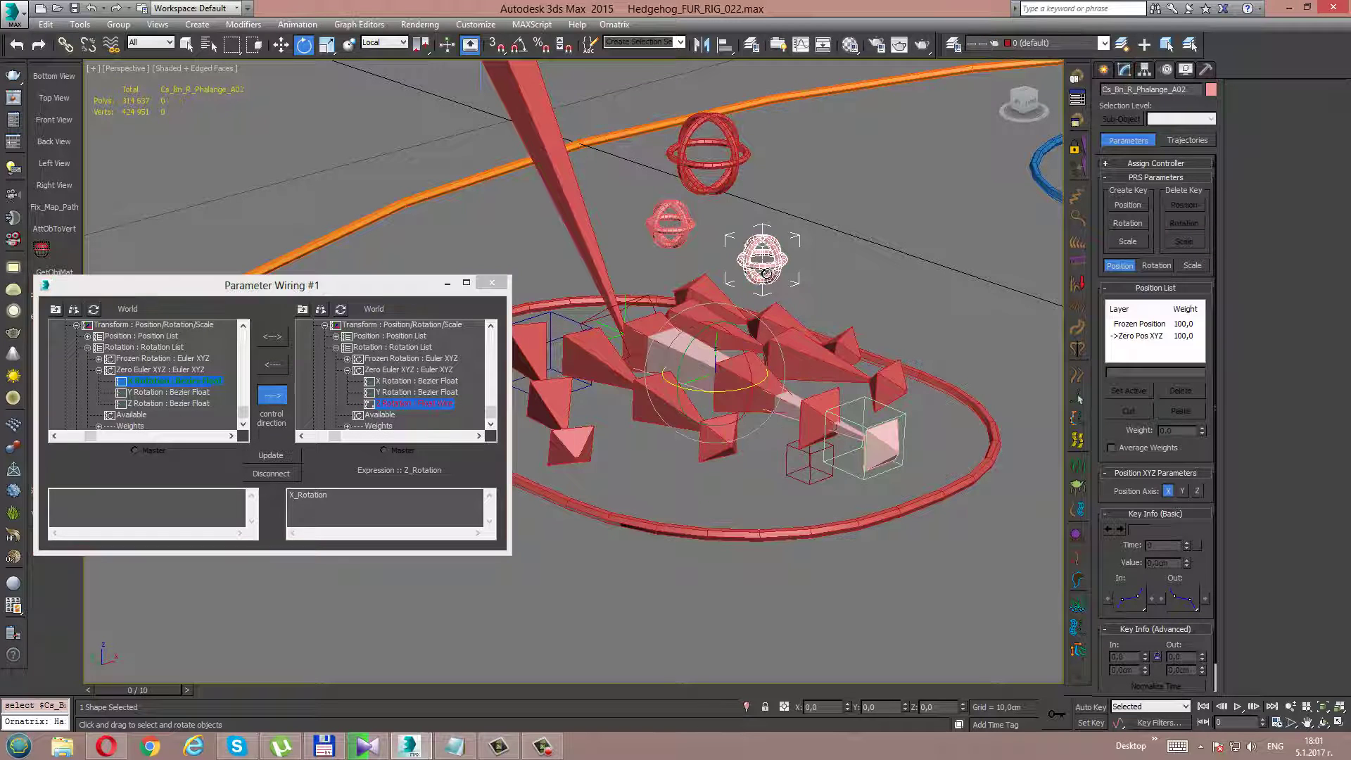
{"action": "mouse_move", "coordinate": [735, 340]}
{"action": "left_mouse_down"}
{"action": "mouse_move", "coordinate": [753, 399]}
{"action": "mouse_move", "coordinate": [732, 394]}
{"action": "left_mouse_up"}
{"action": "right_click", "coordinate": [725, 394]}
{"action": "left_click", "coordinate": [712, 398]}
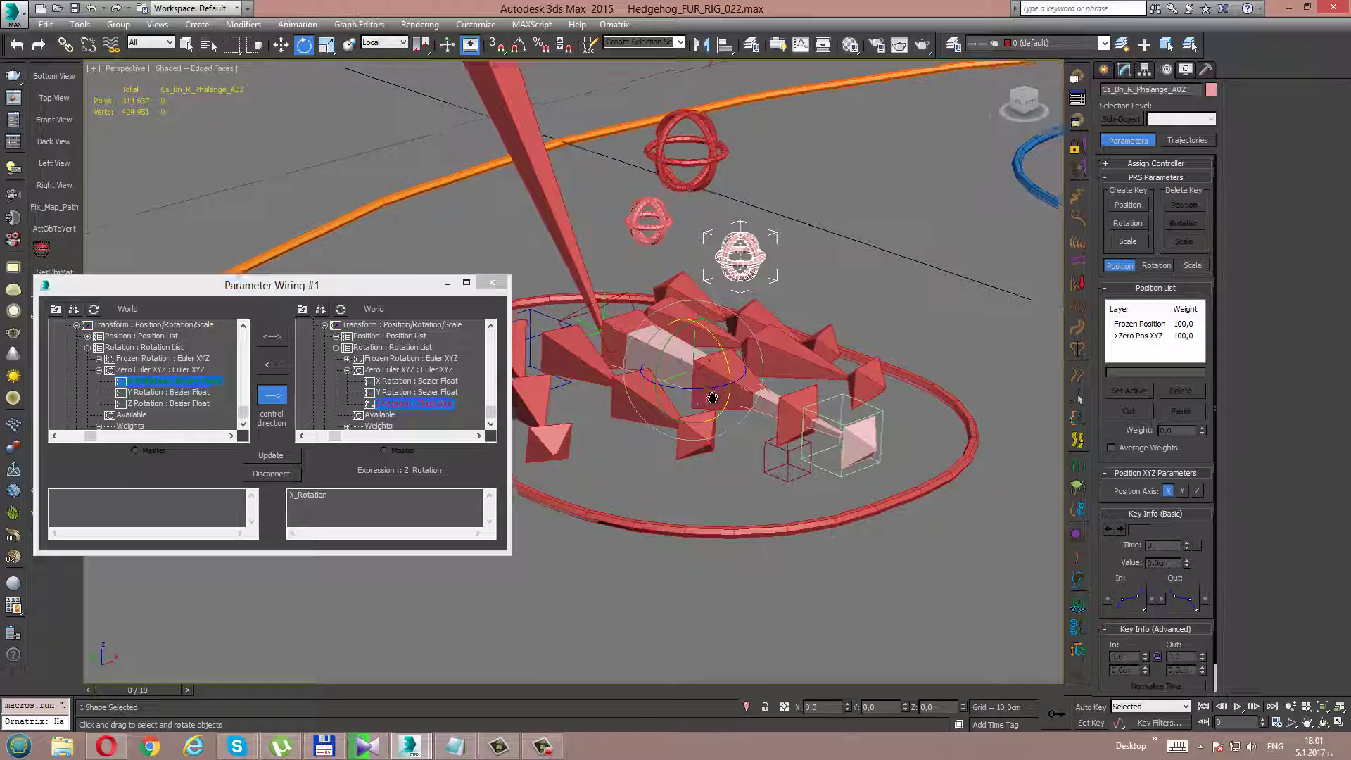
{"action": "middle_click_drag", "start_coordinate": [712, 399], "coordinate": [681, 360], "text": "alt"}
Wire the control's Y rotation to the bone's X rotation, test it and reset
{"action": "left_click", "coordinate": [158, 393]}
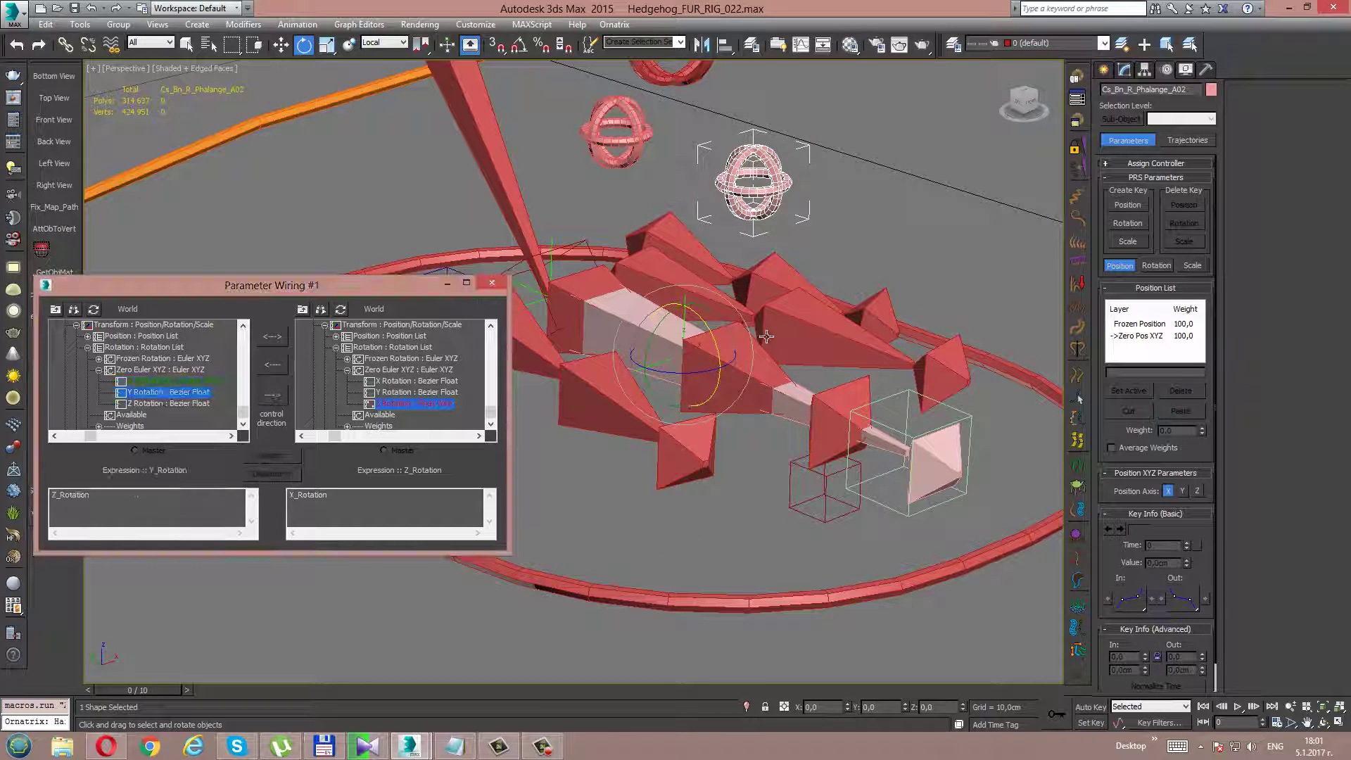
{"action": "left_click", "coordinate": [720, 343]}
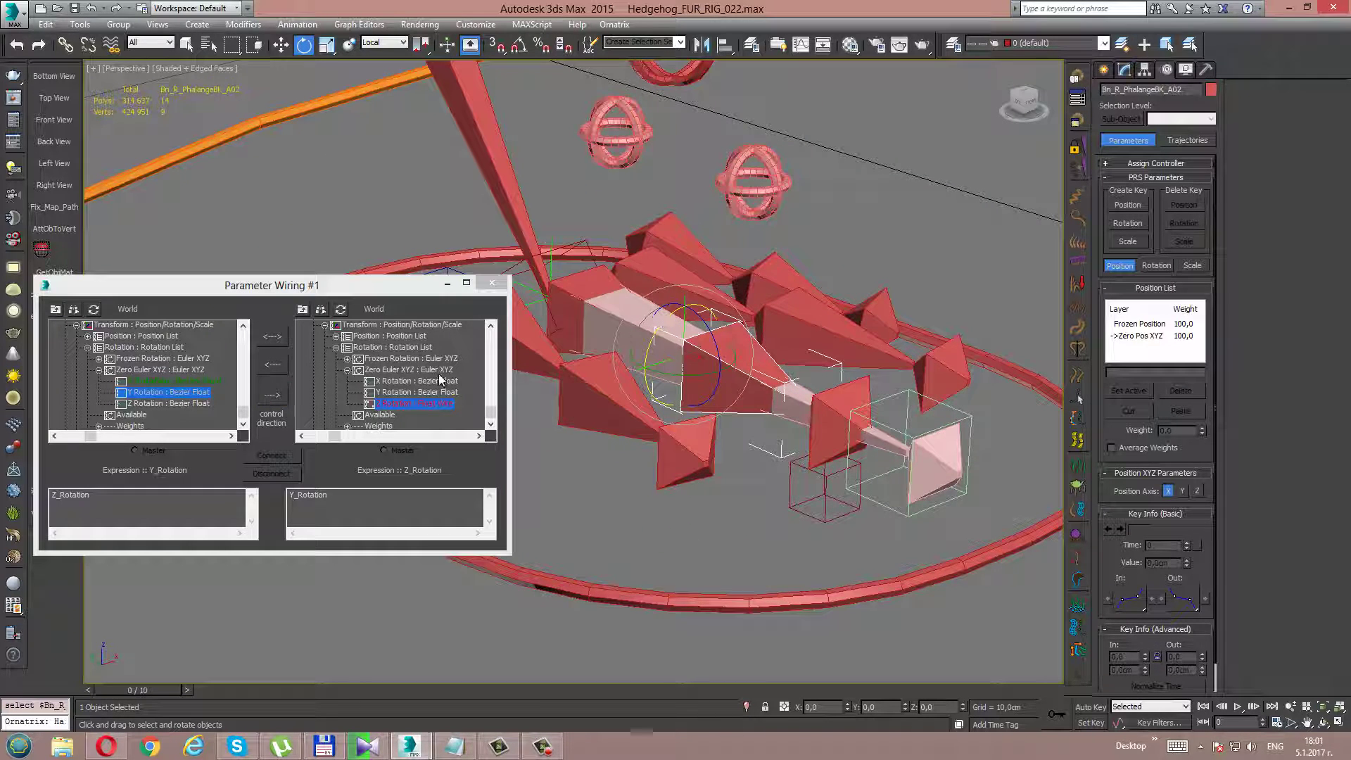
{"action": "left_click", "coordinate": [396, 381]}
{"action": "left_click", "coordinate": [272, 395]}
{"action": "left_click", "coordinate": [272, 456]}
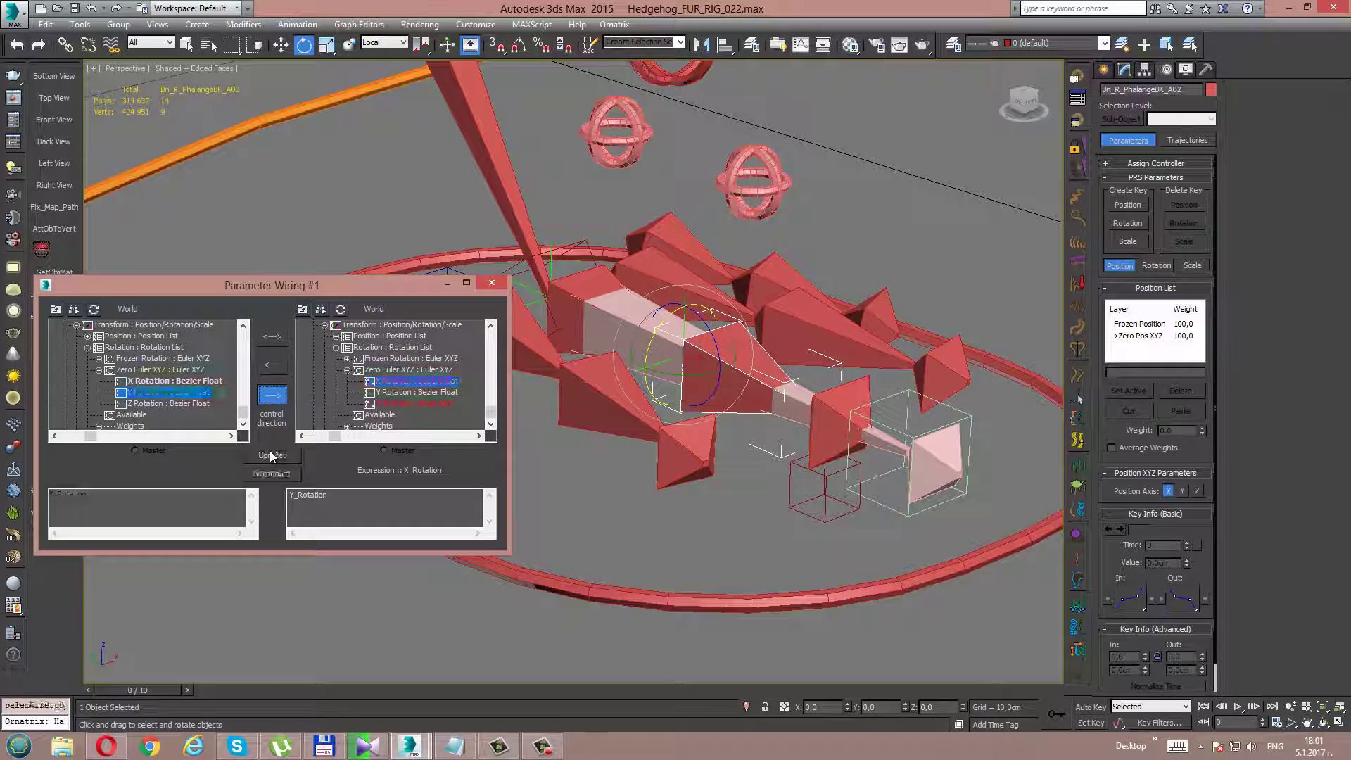
{"action": "left_click", "coordinate": [772, 194]}
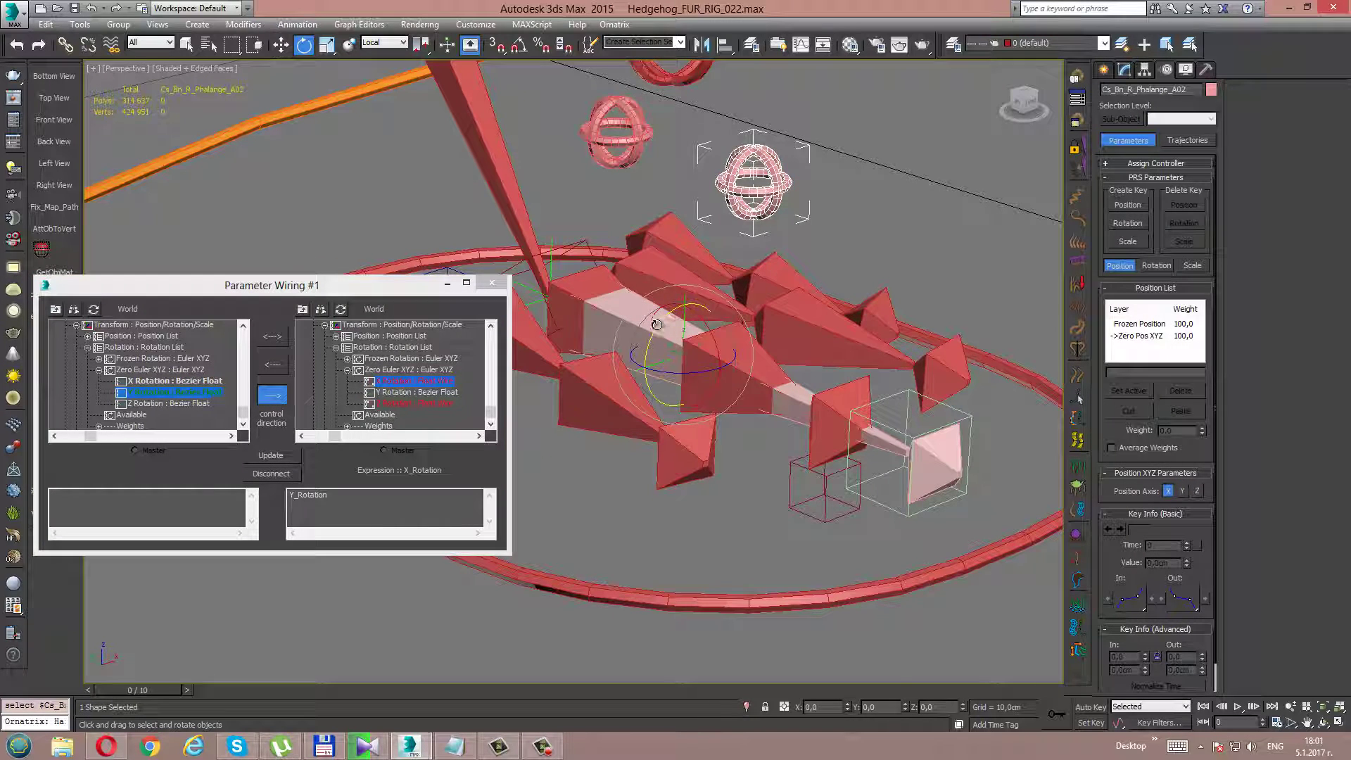
{"action": "left_click_drag", "start_coordinate": [656, 324], "coordinate": [626, 373]}
{"action": "right_click", "coordinate": [760, 416]}
{"action": "left_click", "coordinate": [696, 386]}
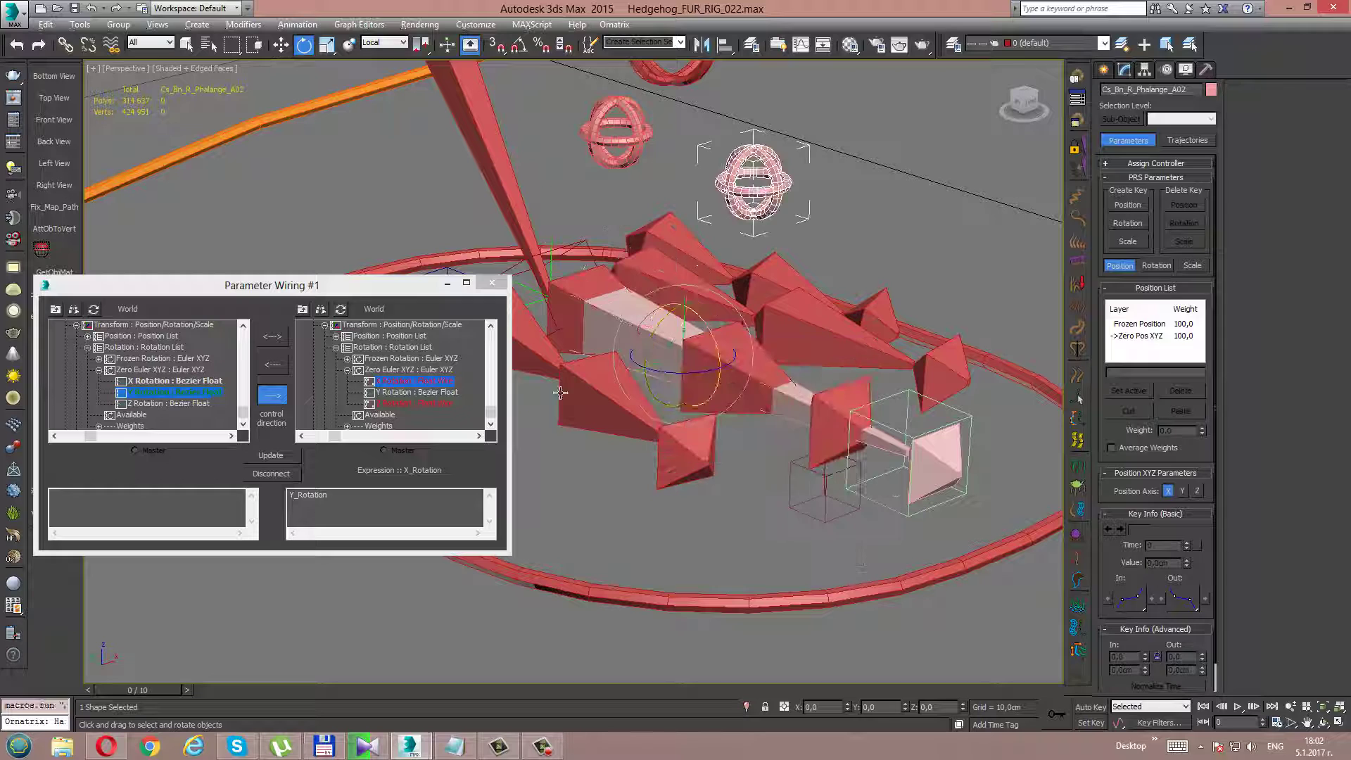
Change the bone's X expression to -Y_Rotation and verify the inverted response
{"action": "left_click", "coordinate": [295, 494]}
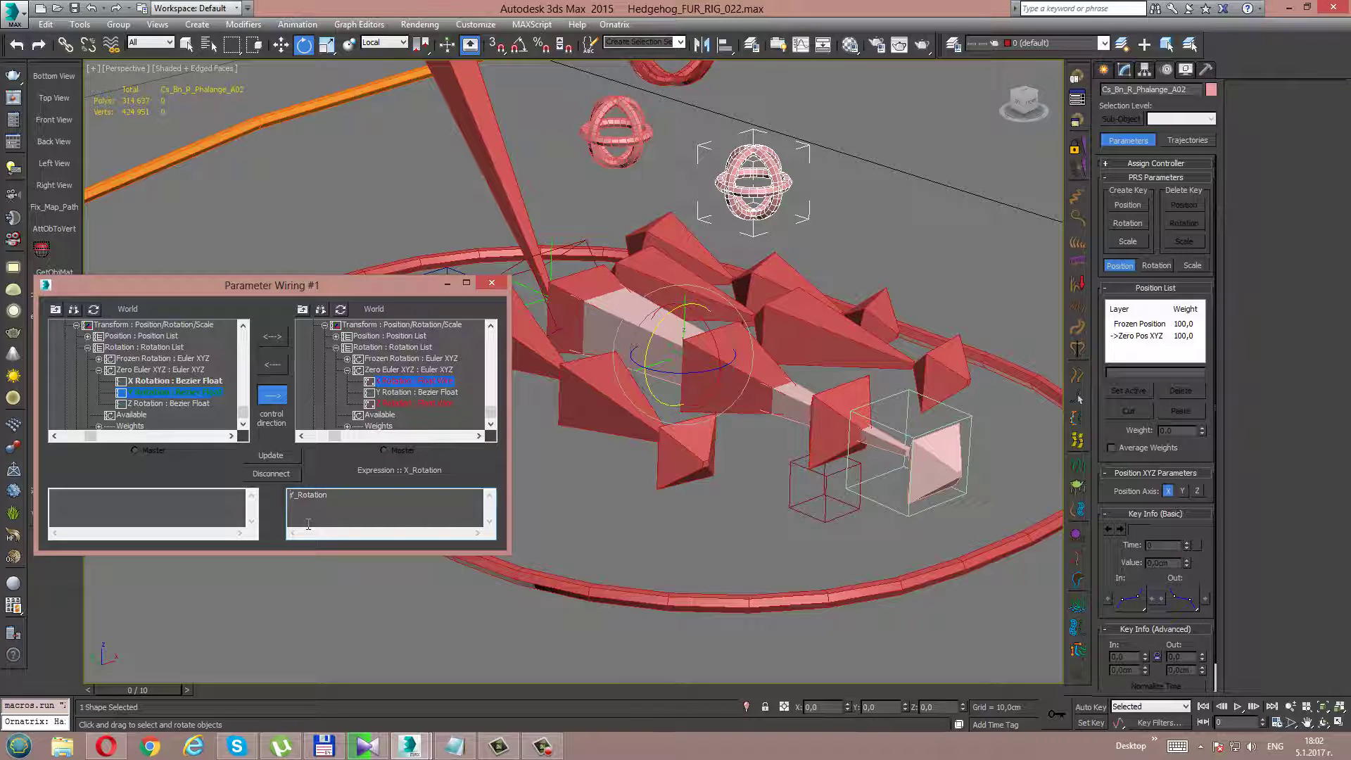
{"action": "left_click", "coordinate": [274, 456]}
{"action": "left_click_drag", "start_coordinate": [675, 310], "coordinate": [716, 399]}
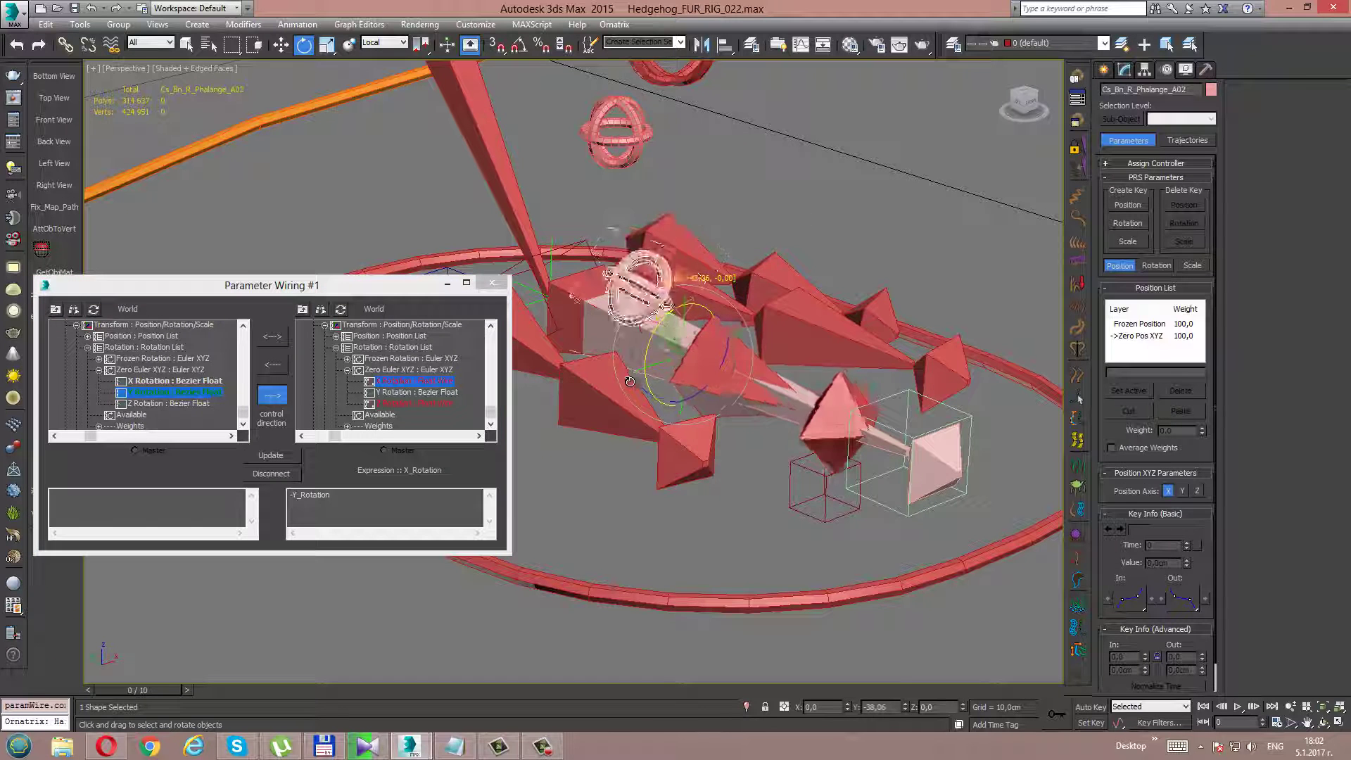
{"action": "right_click", "coordinate": [716, 399]}
{"action": "left_click", "coordinate": [697, 383]}
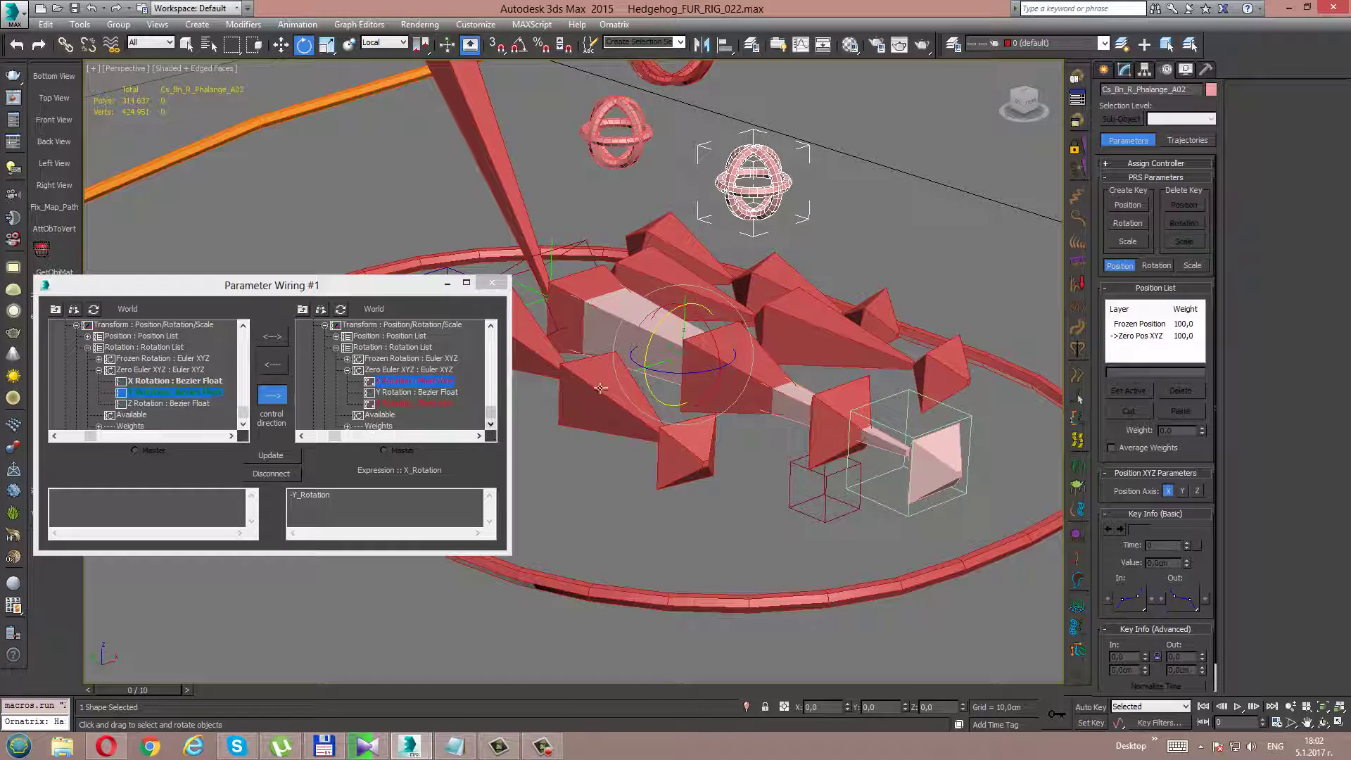
Wire the control's Z rotation to the bone's Y rotation and test it
{"action": "left_click", "coordinate": [149, 403]}
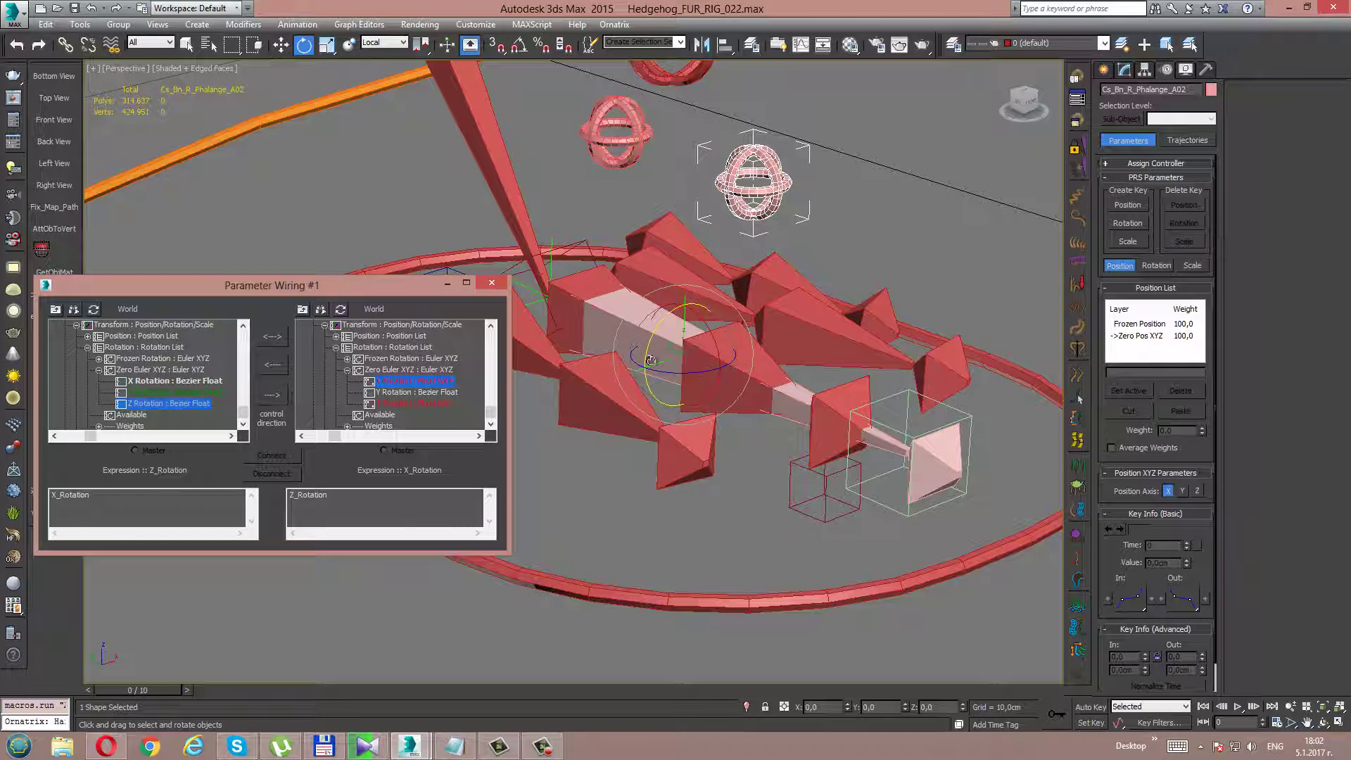
{"action": "left_click", "coordinate": [756, 369]}
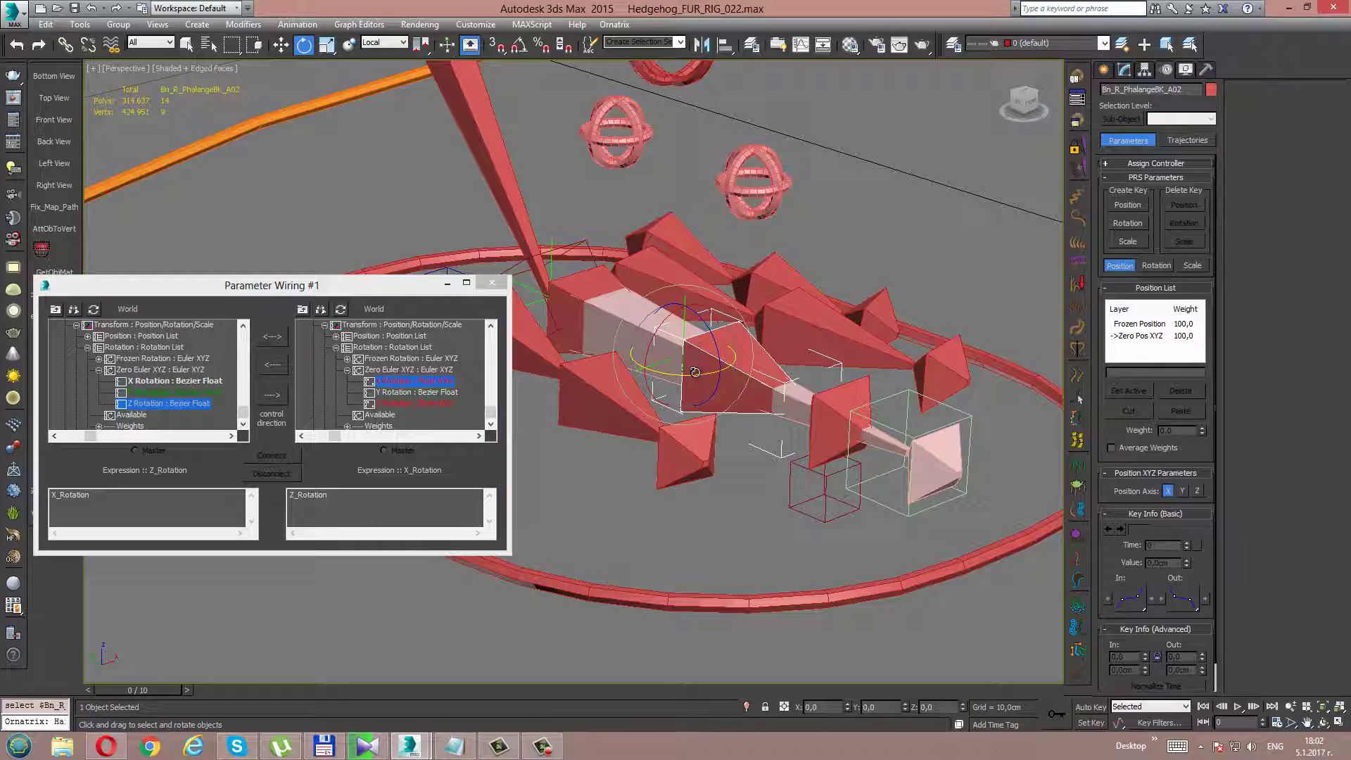
{"action": "left_click", "coordinate": [405, 394]}
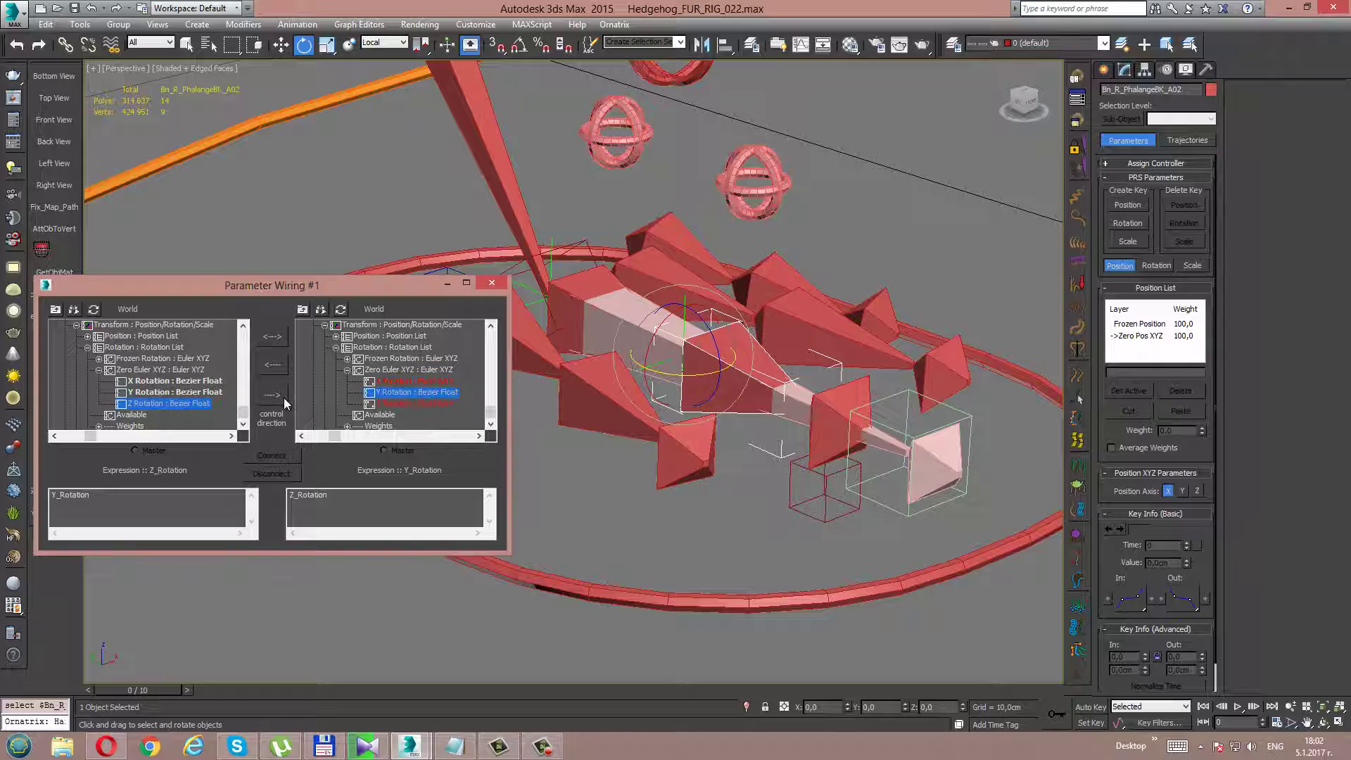
{"action": "left_click", "coordinate": [271, 394]}
{"action": "left_click", "coordinate": [271, 455]}
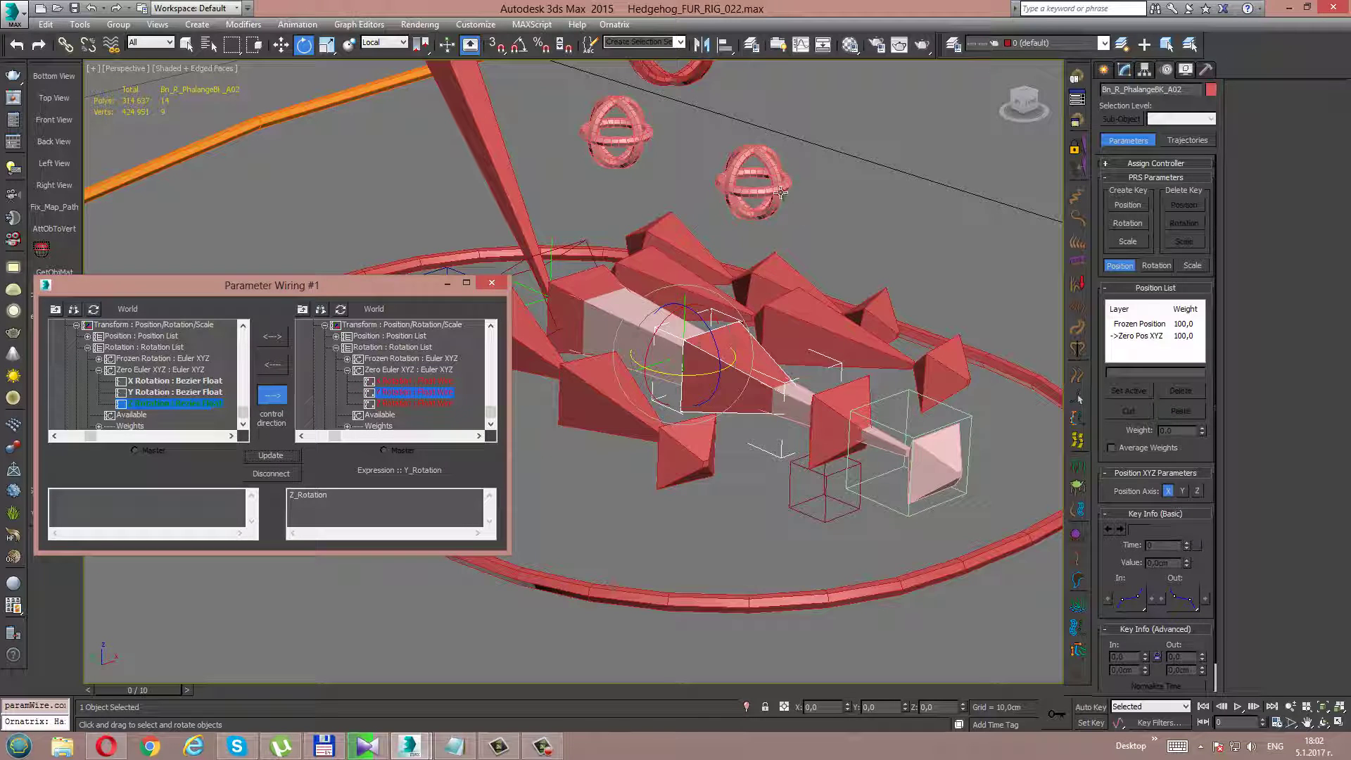
{"action": "left_click", "coordinate": [754, 183]}
{"action": "mouse_move", "coordinate": [731, 365]}
{"action": "left_mouse_down"}
{"action": "mouse_move", "coordinate": [749, 357]}
{"action": "mouse_move", "coordinate": [578, 407]}
{"action": "left_mouse_up"}
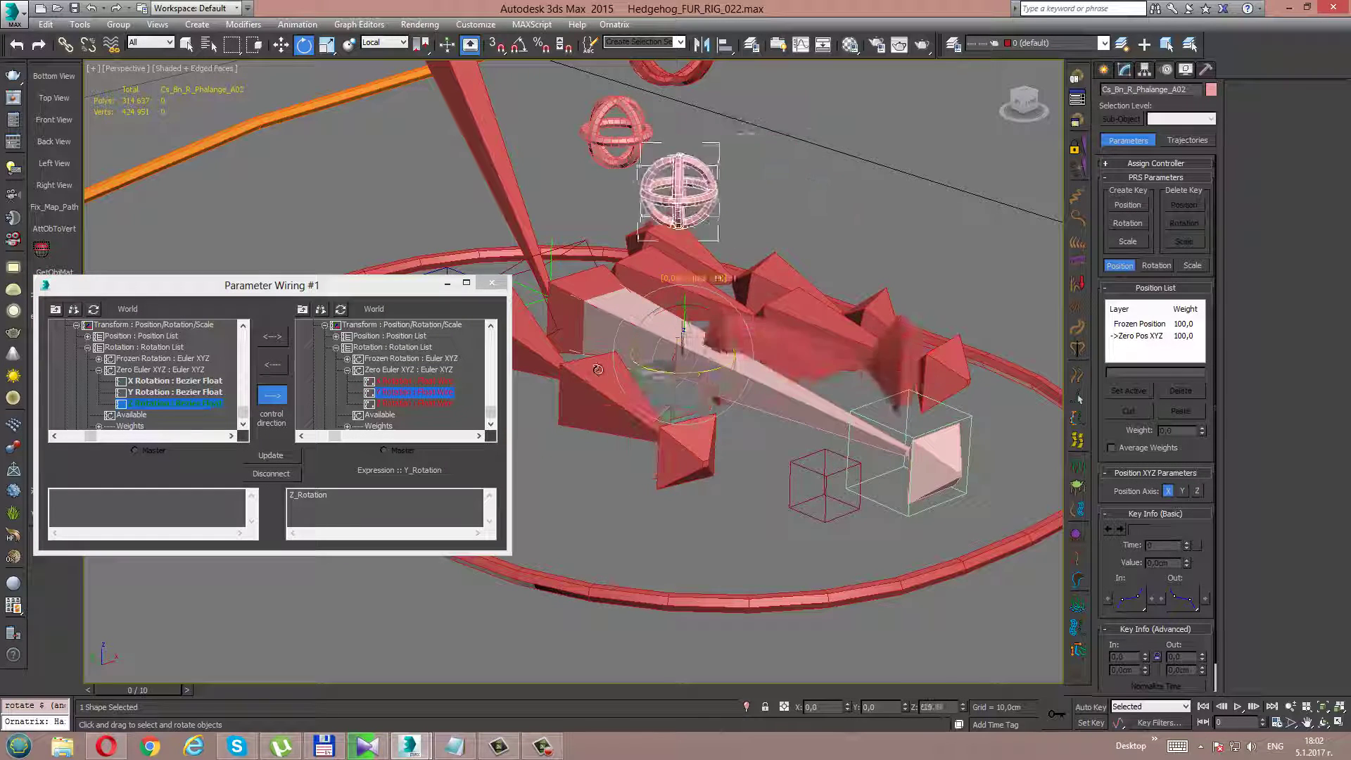
Negate the expression to -Z_Rotation, verify, zero the control and close Parameter Wiring
{"action": "left_click", "coordinate": [291, 500]}
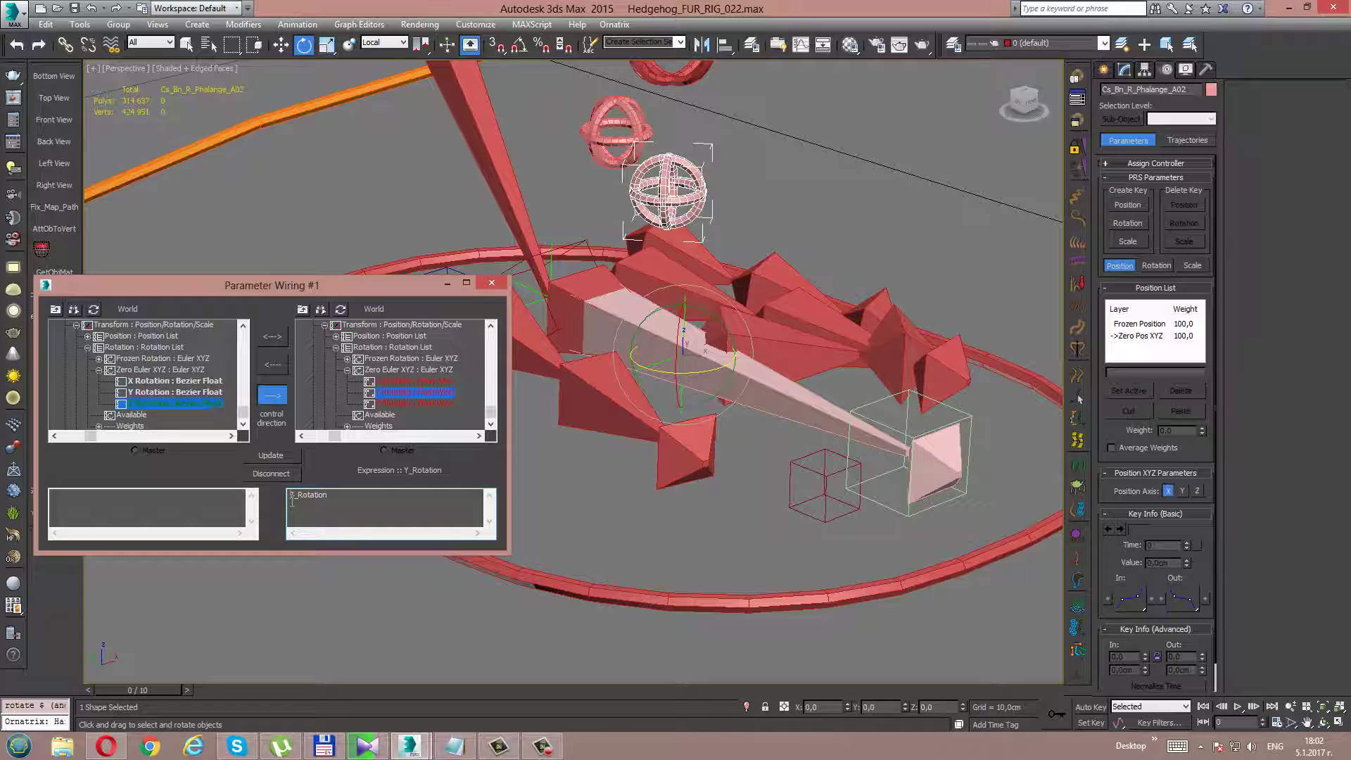
{"action": "type", "text": "-"}
{"action": "left_click", "coordinate": [273, 455]}
{"action": "left_click_drag", "start_coordinate": [661, 373], "coordinate": [772, 386]}
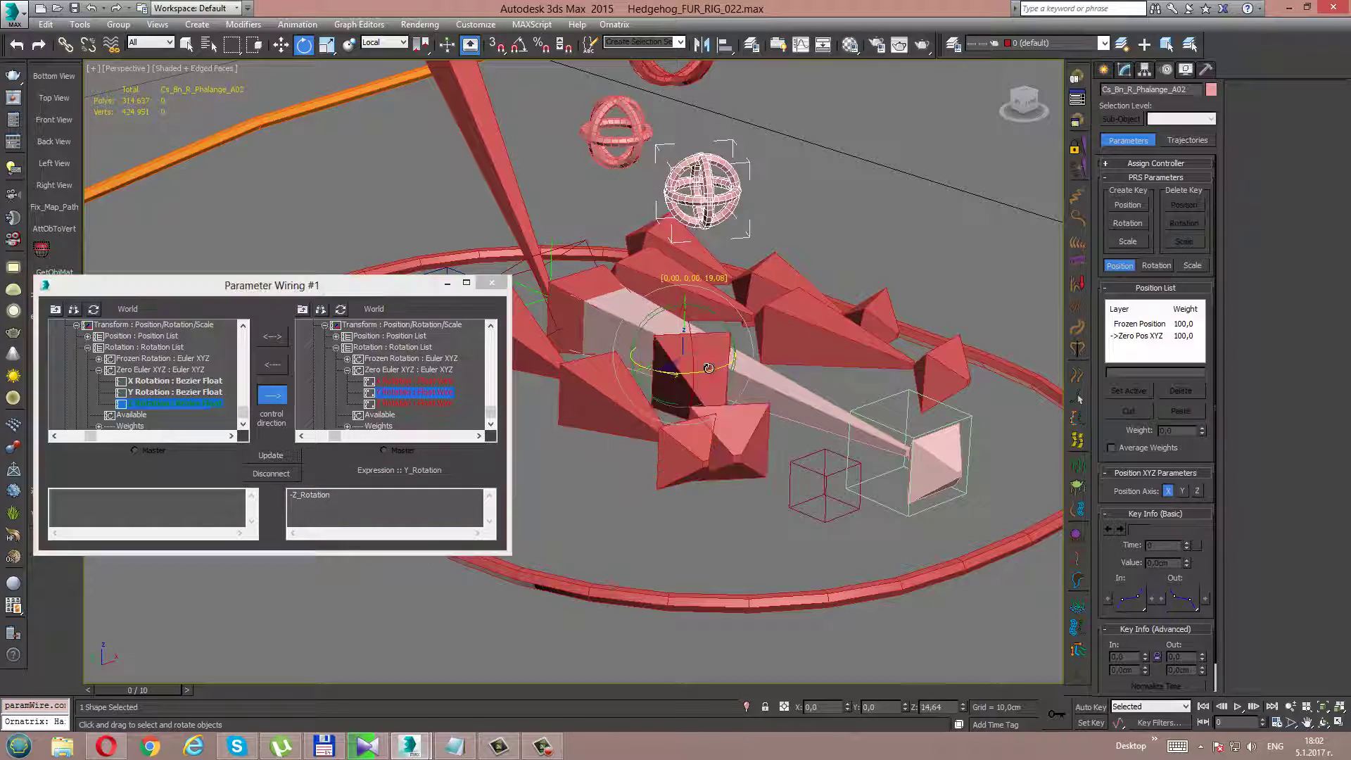
{"action": "right_click", "coordinate": [772, 387]}
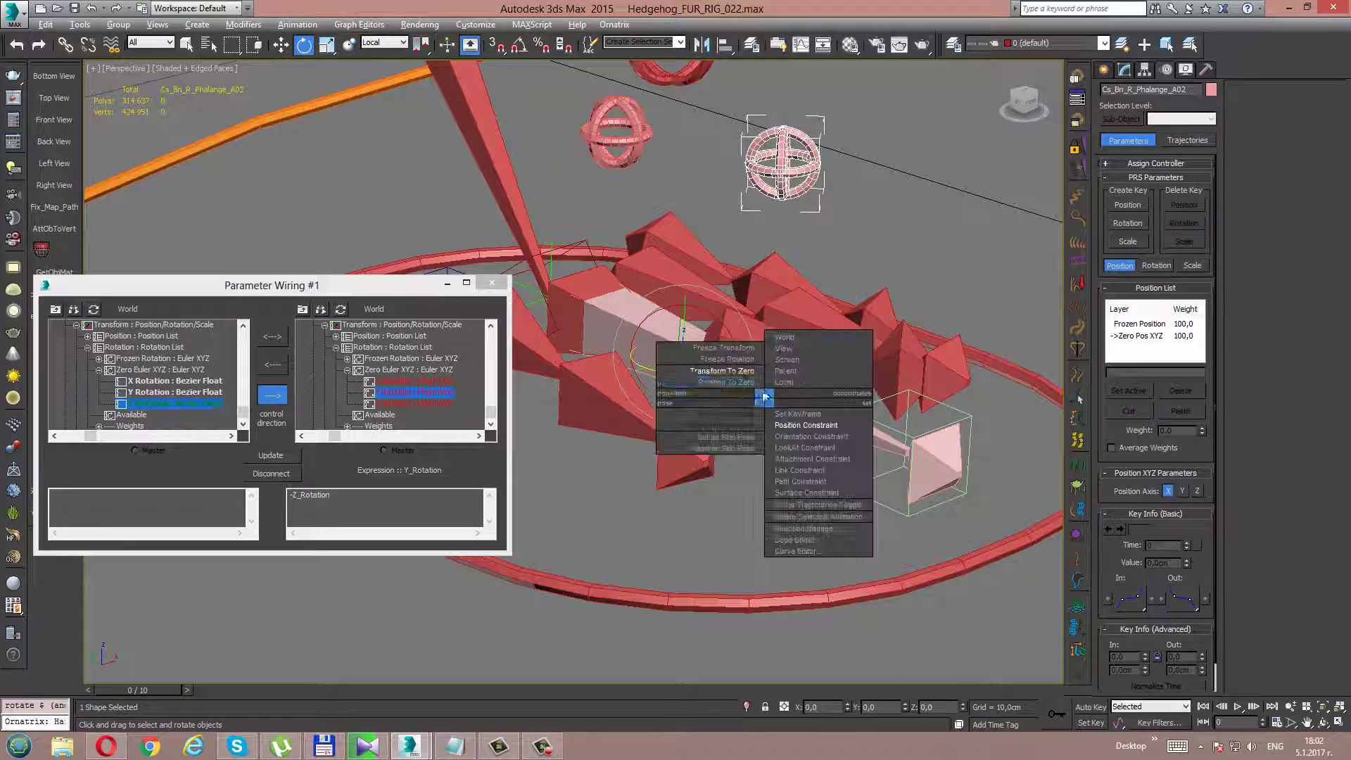
{"action": "left_click", "coordinate": [788, 404]}
{"action": "left_click", "coordinate": [502, 287]}
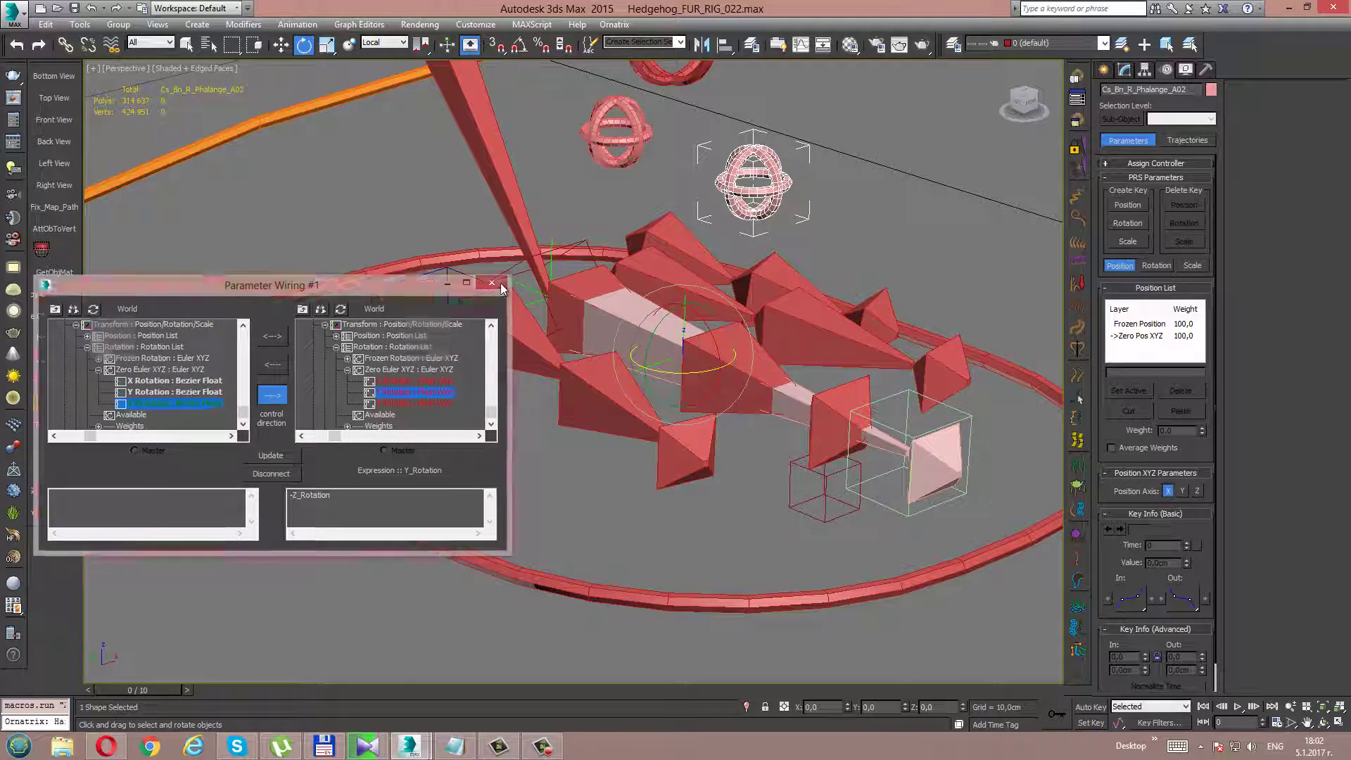
{"action": "middle_click_drag", "start_coordinate": [502, 287], "coordinate": [609, 254], "text": "alt"}
Test-rotate both red phalange sphere controls, then Transform To Zero them
{"action": "left_click", "coordinate": [597, 236], "text": "ctrl"}
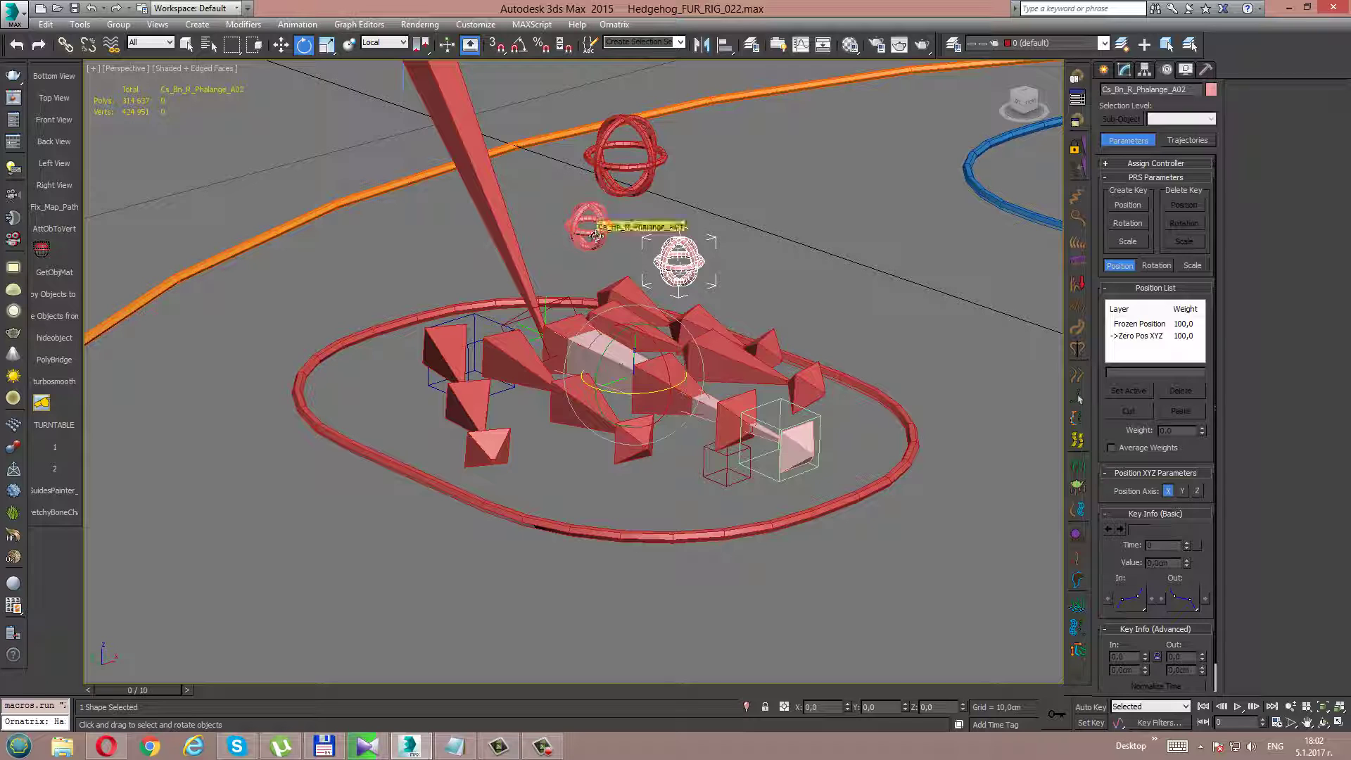
{"action": "left_click_drag", "start_coordinate": [625, 340], "coordinate": [589, 410]}
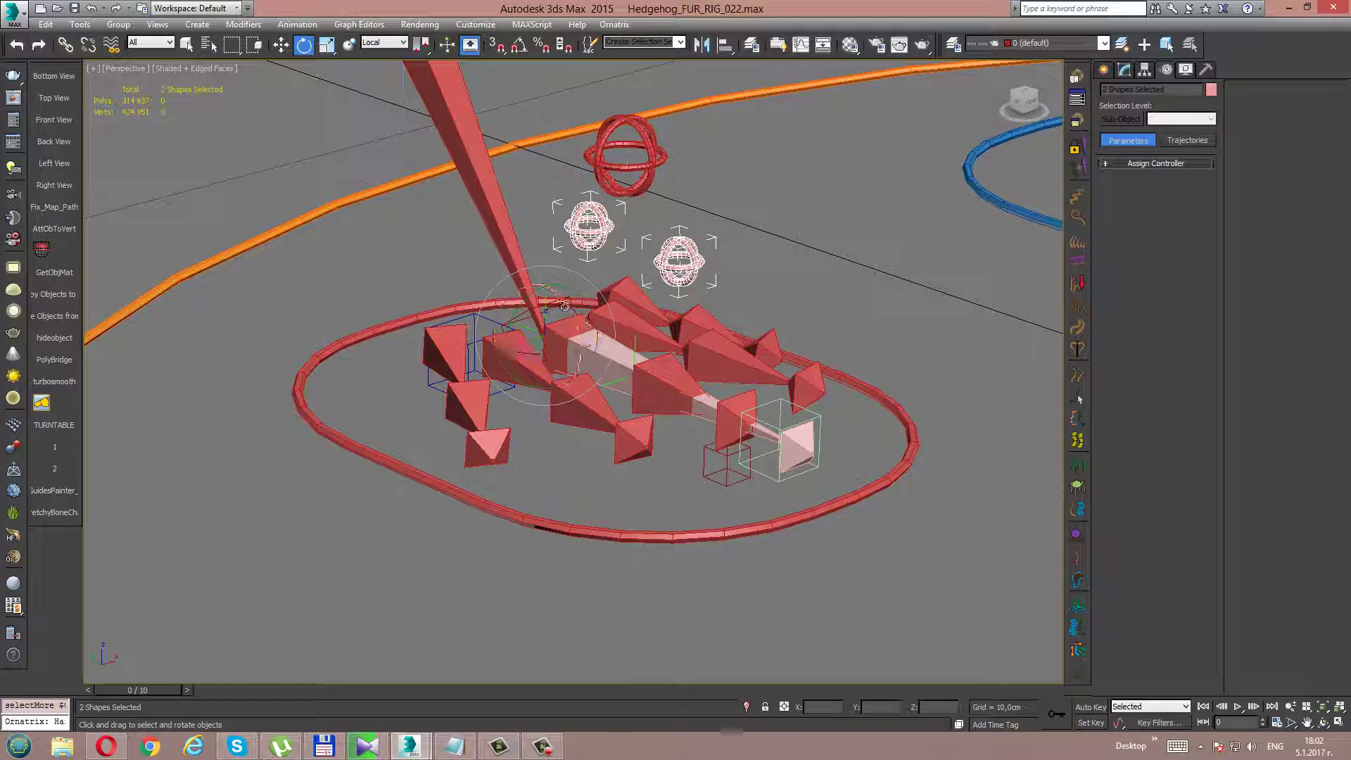
{"action": "right_click", "coordinate": [651, 422]}
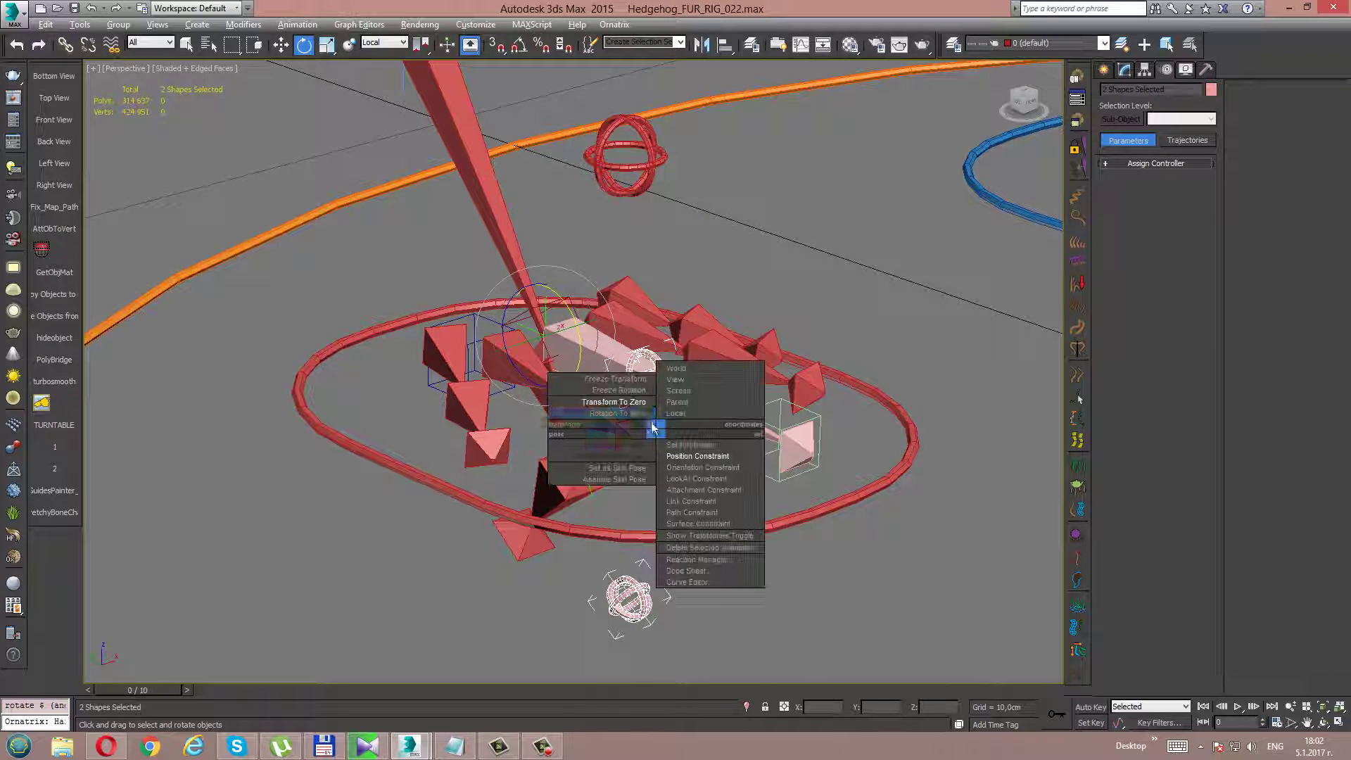
{"action": "mouse_move", "coordinate": [538, 317]}
{"action": "left_mouse_down"}
{"action": "mouse_move", "coordinate": [522, 315]}
{"action": "mouse_move", "coordinate": [611, 423]}
{"action": "left_mouse_up"}
{"action": "right_click", "coordinate": [610, 424]}
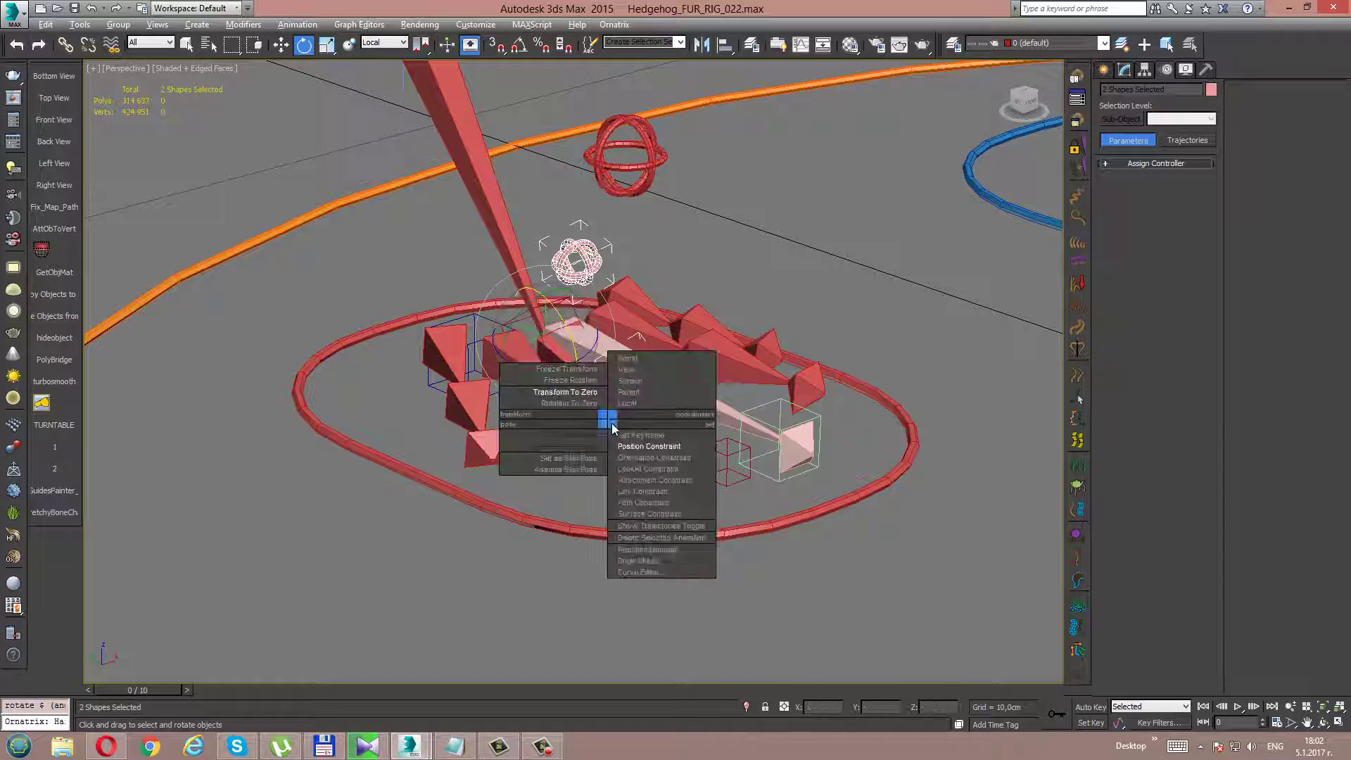
{"action": "left_click", "coordinate": [561, 386]}
{"action": "left_click_drag", "start_coordinate": [576, 323], "coordinate": [677, 430]}
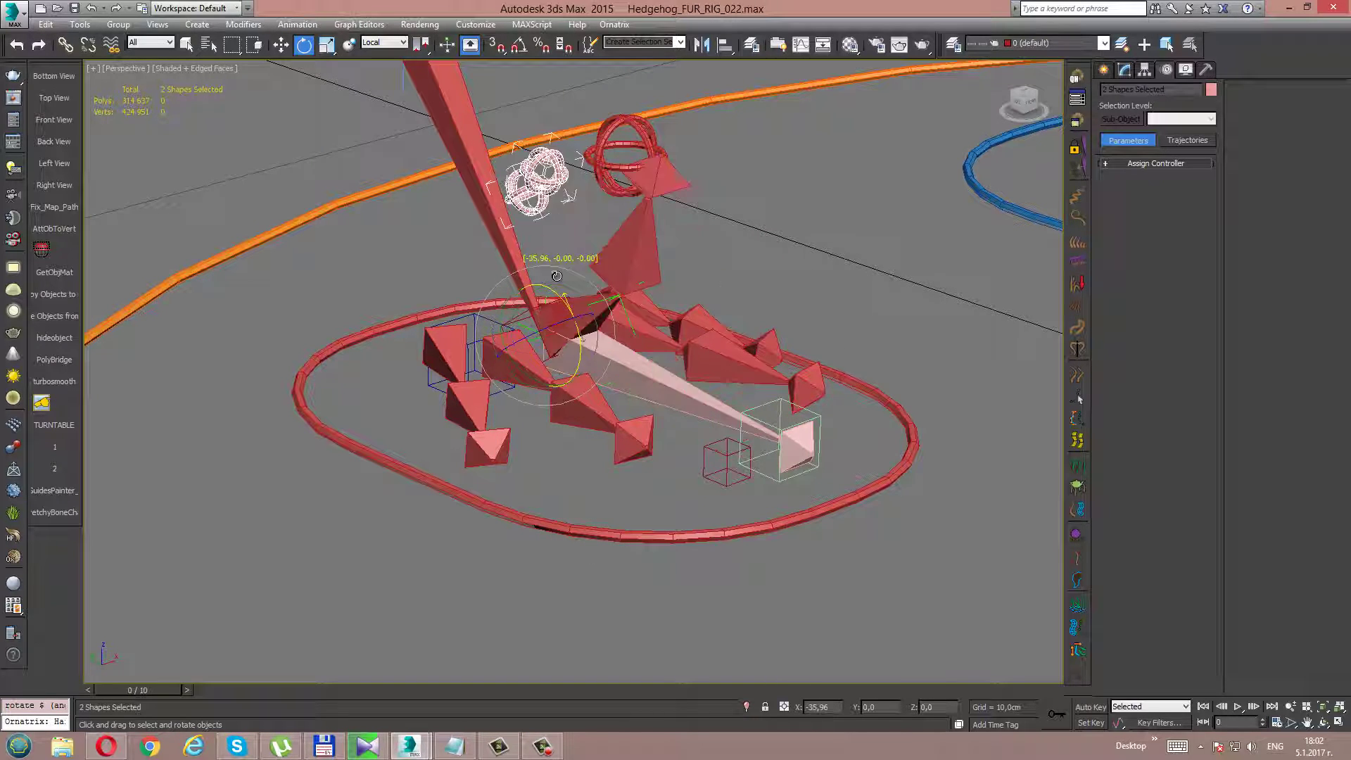
{"action": "right_click", "coordinate": [677, 430]}
{"action": "left_click", "coordinate": [659, 407]}
{"action": "scroll", "coordinate": [660, 407], "scroll_direction": "down", "scroll_amount": 3}
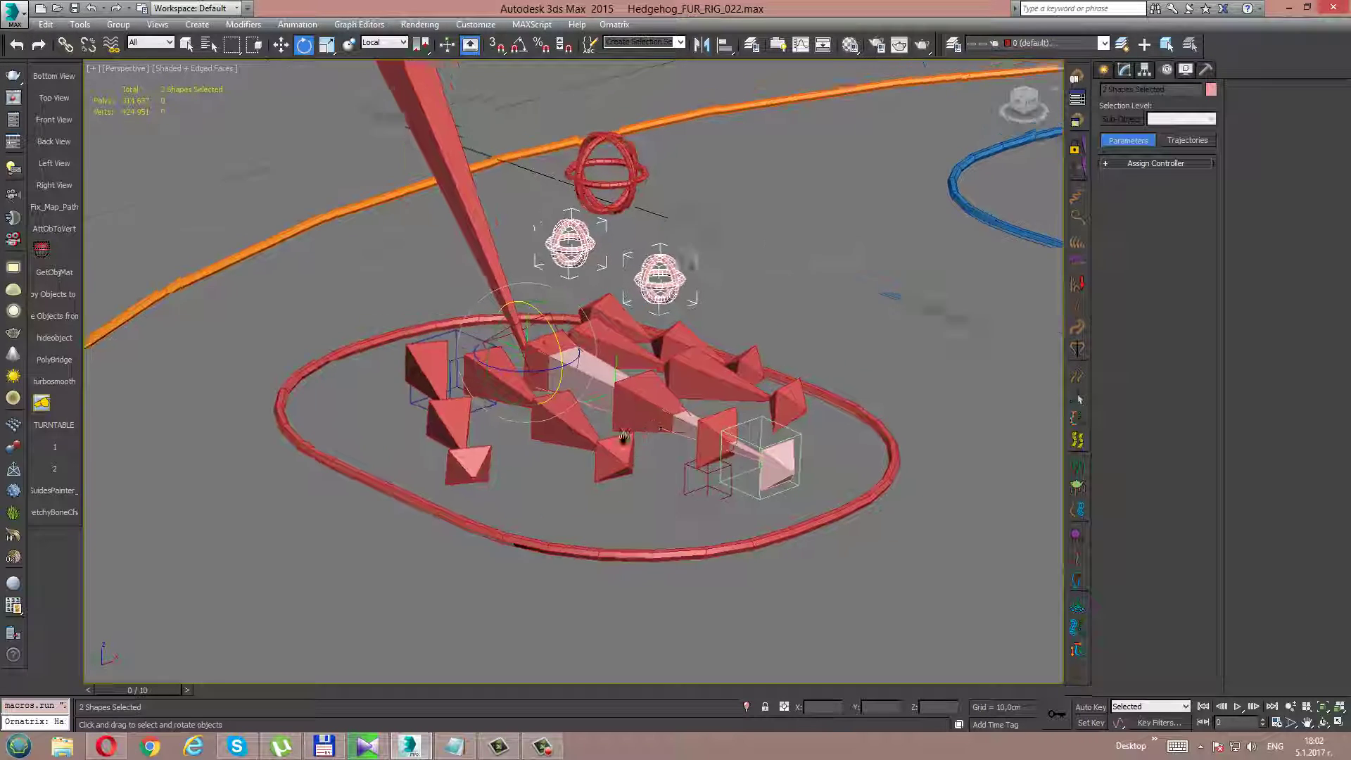
{"action": "middle_click_drag", "start_coordinate": [660, 407], "coordinate": [652, 456], "text": "alt"}
Test-rotate Cs_R_Leg_BK and the toe spheres, then zero all red leg controls
{"action": "left_click", "coordinate": [639, 477]}
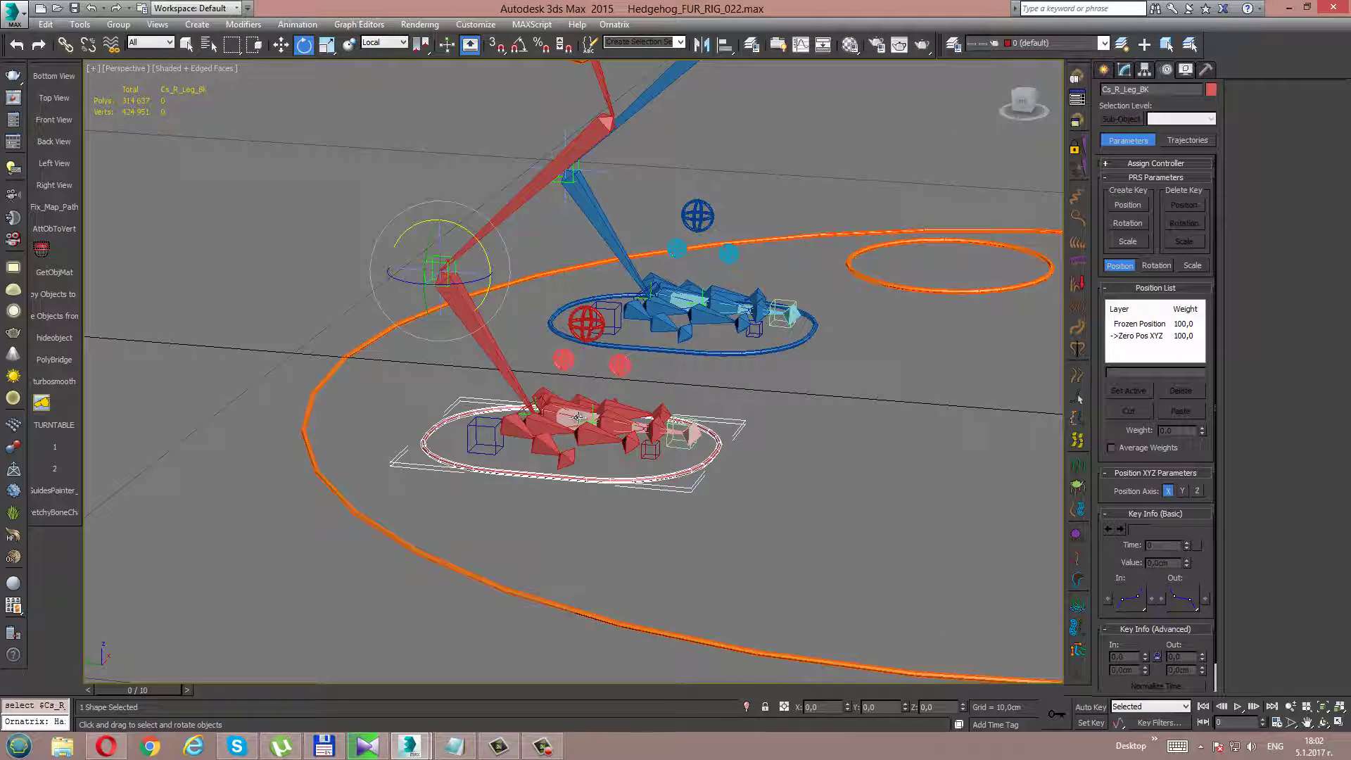
{"action": "left_click_drag", "start_coordinate": [479, 248], "coordinate": [533, 408]}
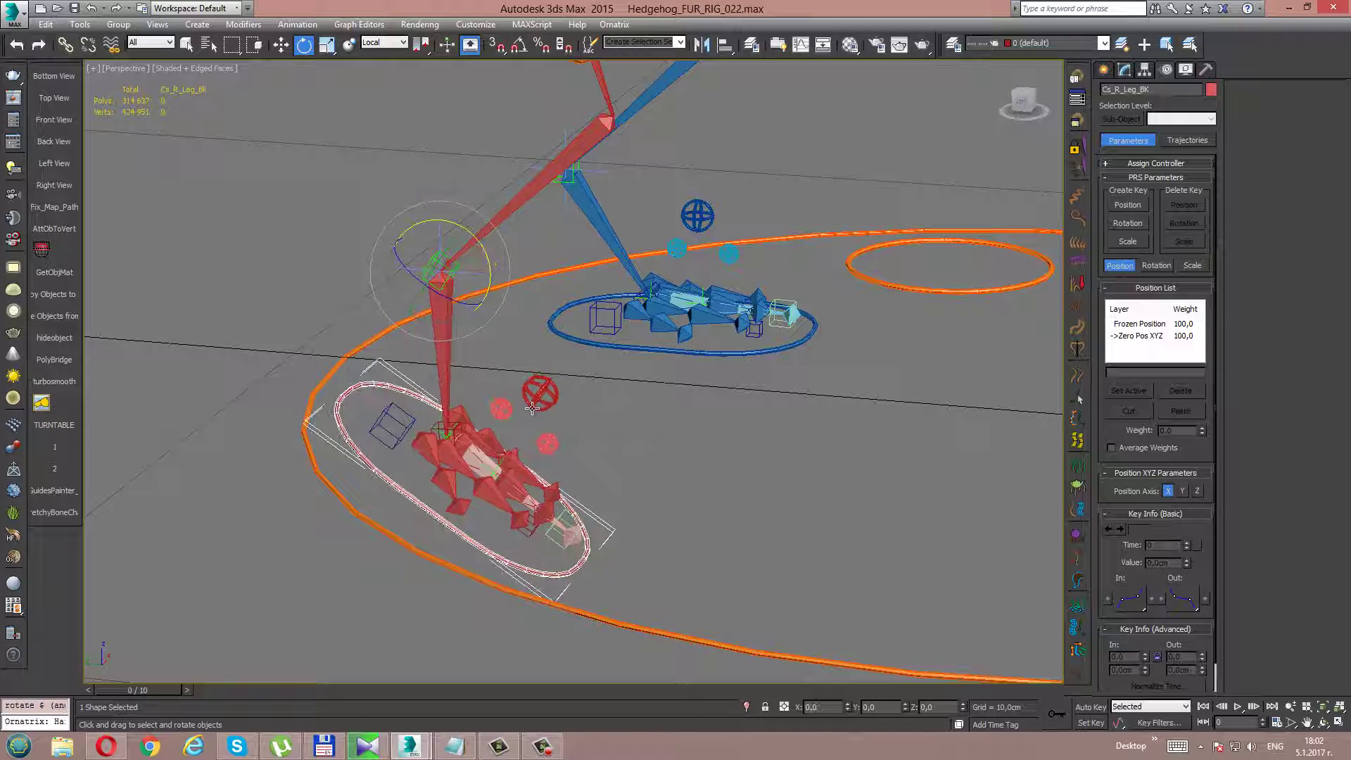
{"action": "left_click", "coordinate": [507, 408]}
{"action": "left_click", "coordinate": [547, 443], "text": "ctrl"}
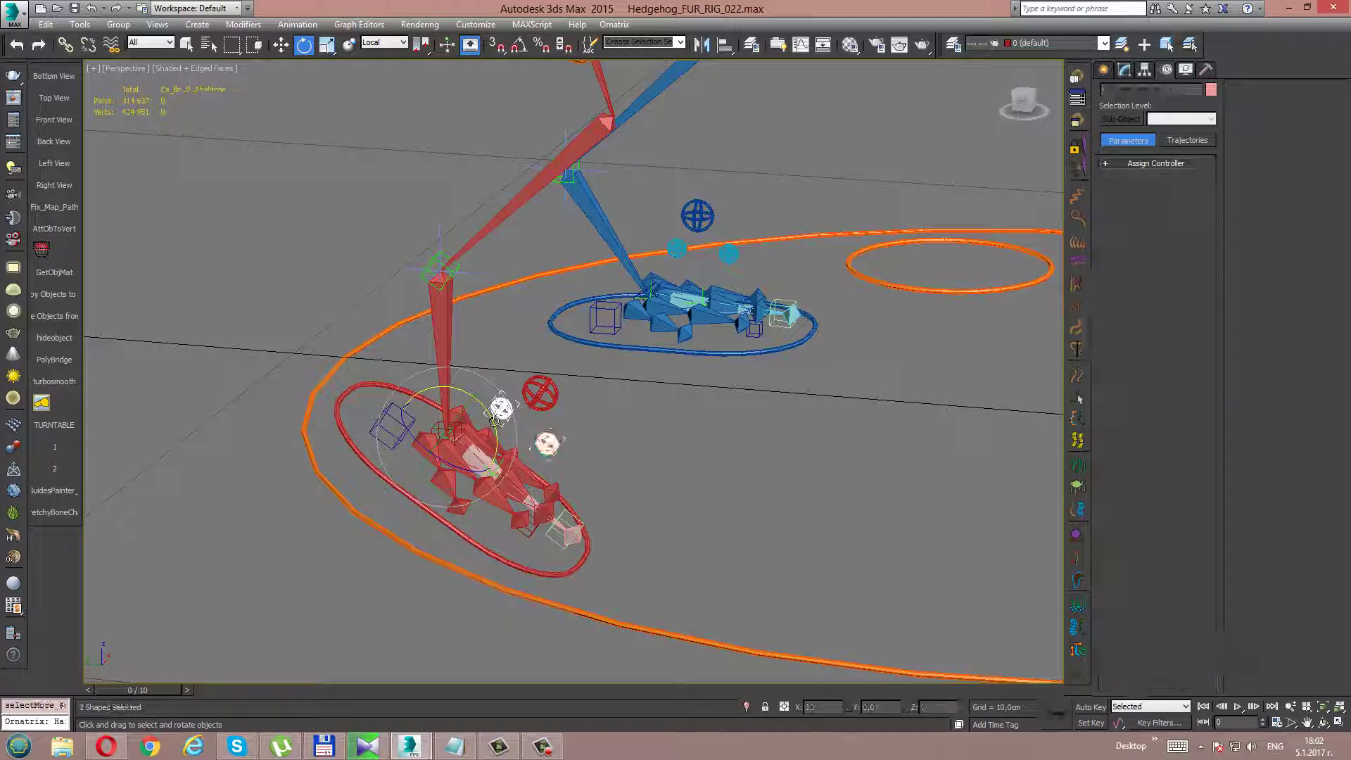
{"action": "left_click_drag", "start_coordinate": [494, 415], "coordinate": [623, 490]}
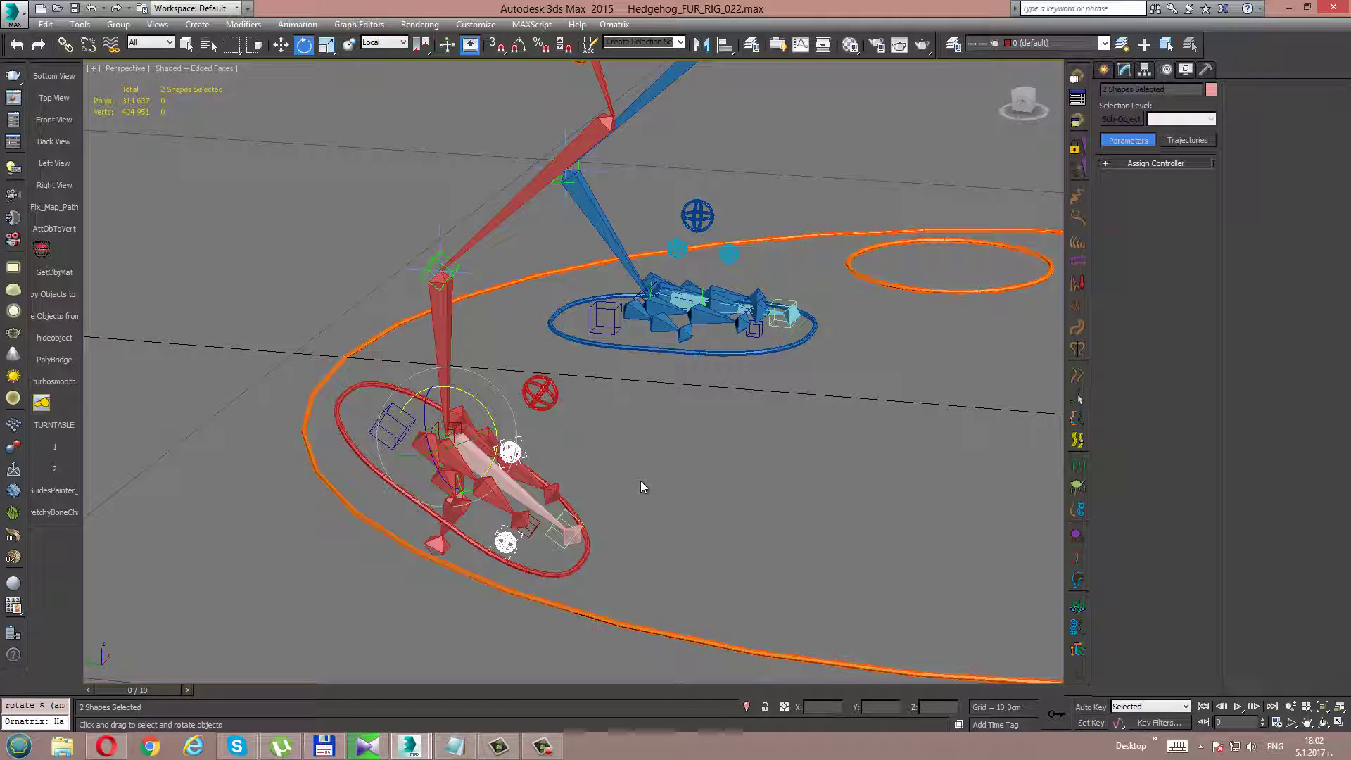
{"action": "left_click", "coordinate": [587, 557], "text": "ctrl"}
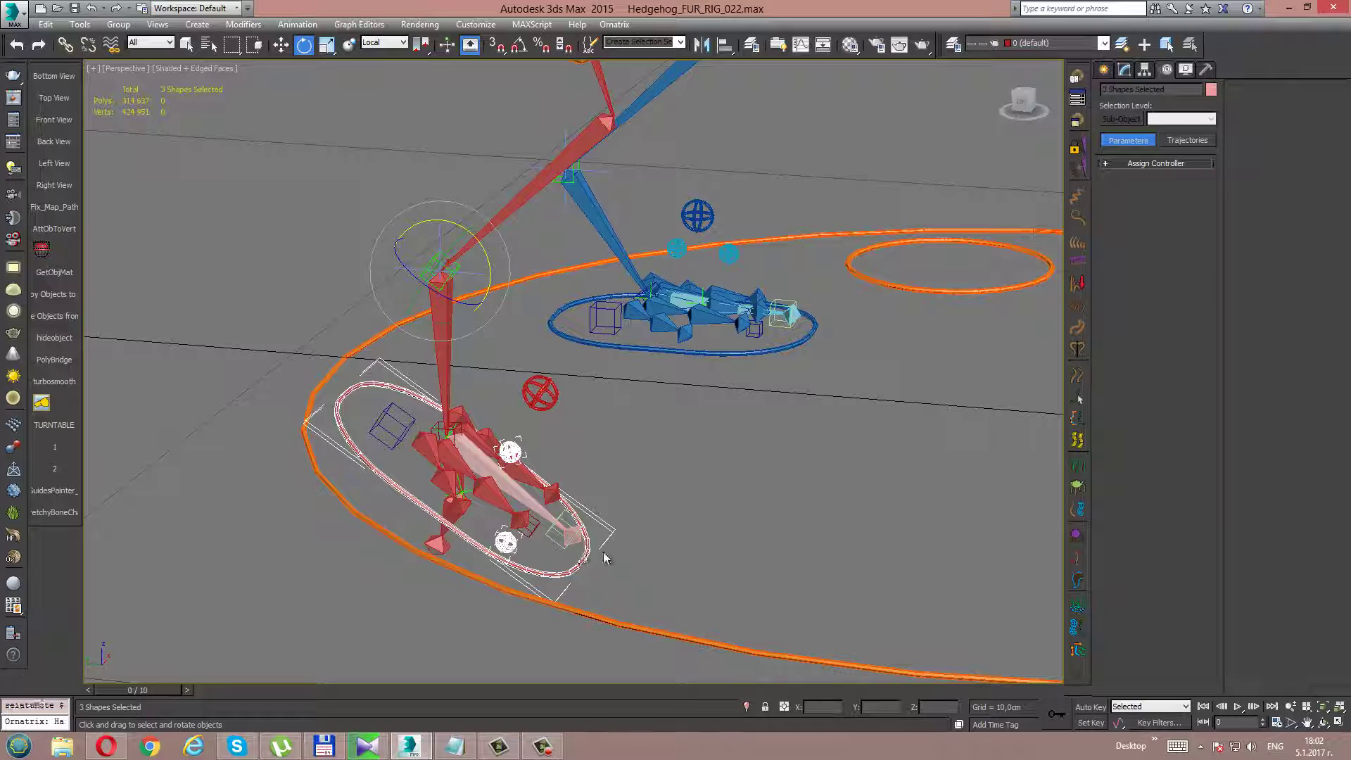
{"action": "right_click", "coordinate": [695, 465]}
{"action": "left_click", "coordinate": [672, 443]}
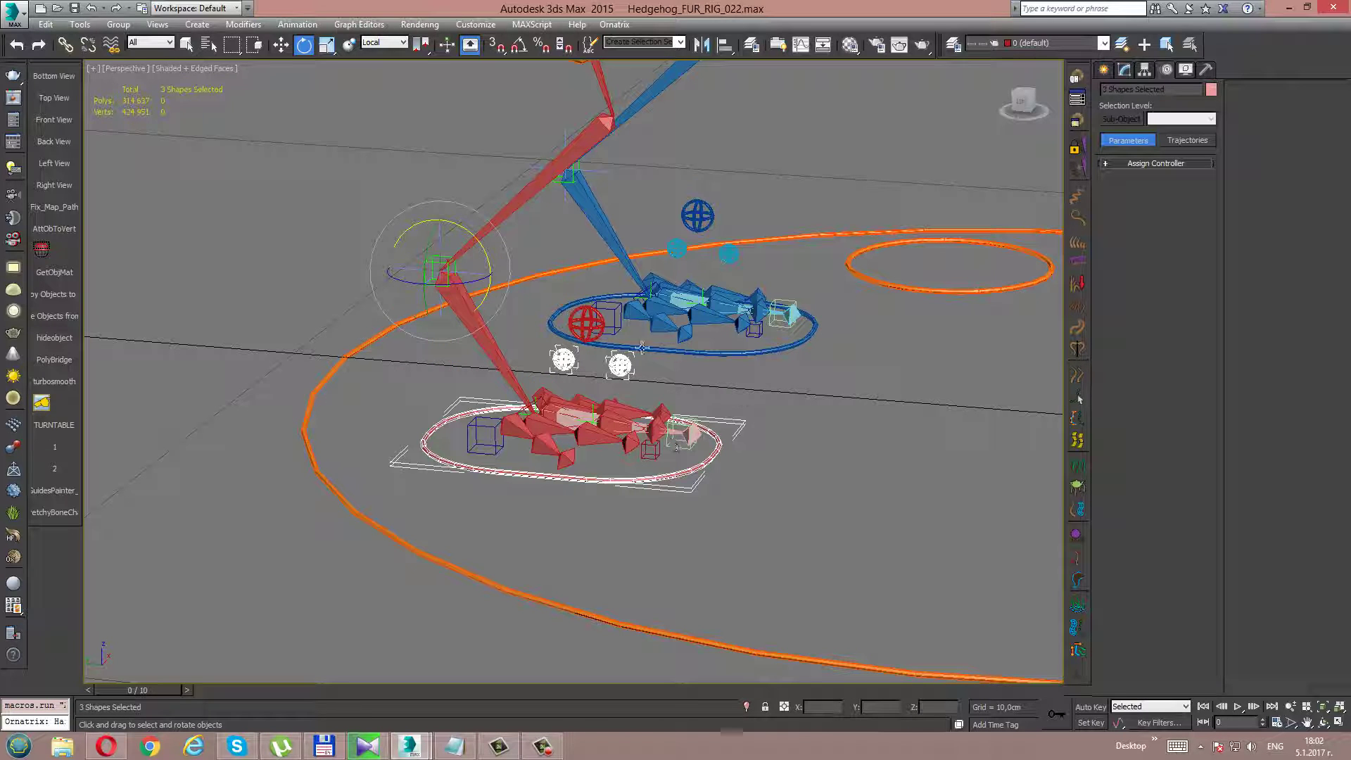
{"action": "left_click", "coordinate": [590, 326]}
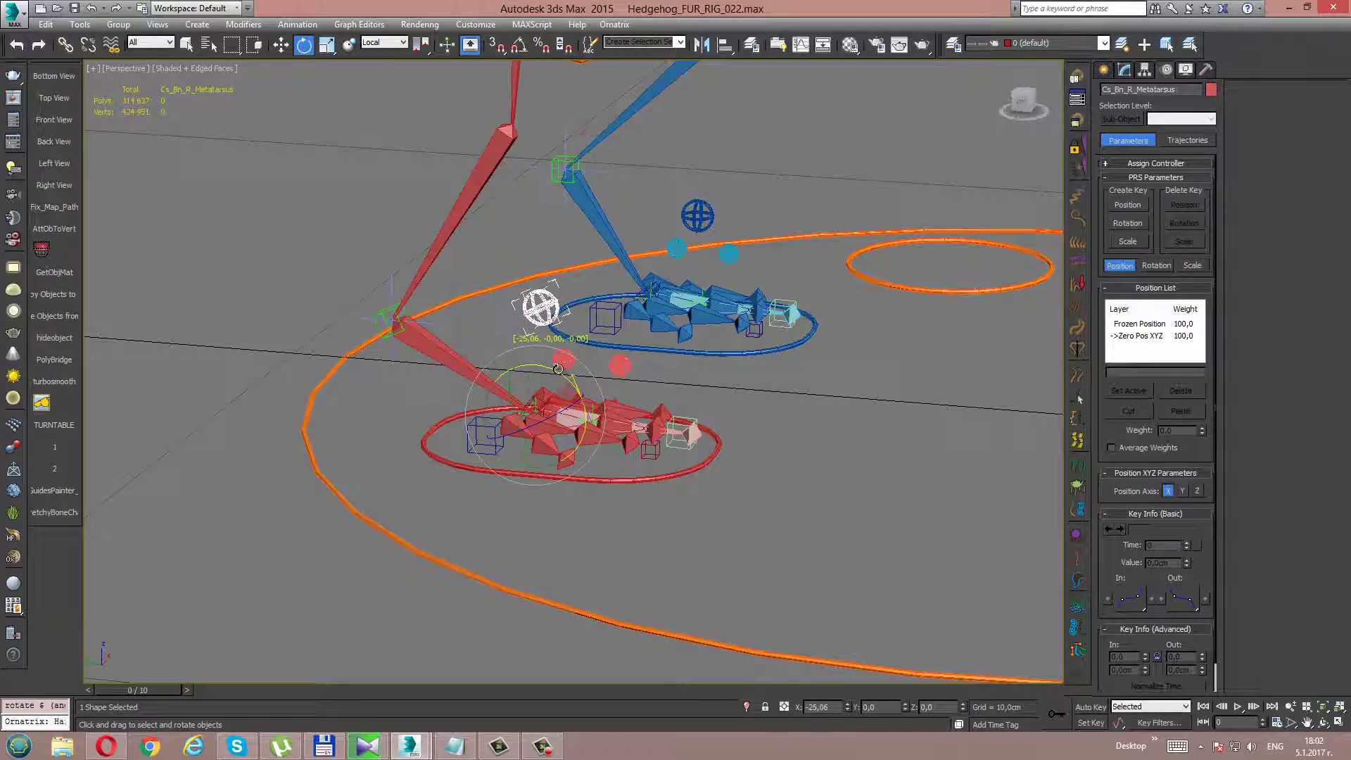
Zero the Cs_Bn_R_Metatarsus control and zoom in on the blue left-side rig
{"action": "right_click", "coordinate": [625, 408]}
{"action": "left_click", "coordinate": [710, 426]}
{"action": "mouse_move", "coordinate": [710, 426]}
{"action": "middle_mouse_down", "text": "alt"}
{"action": "mouse_move", "coordinate": [753, 424]}
{"action": "mouse_move", "coordinate": [636, 392]}
{"action": "mouse_move", "coordinate": [859, 512]}
{"action": "mouse_move", "coordinate": [626, 225]}
{"action": "middle_mouse_up", "text": "alt"}
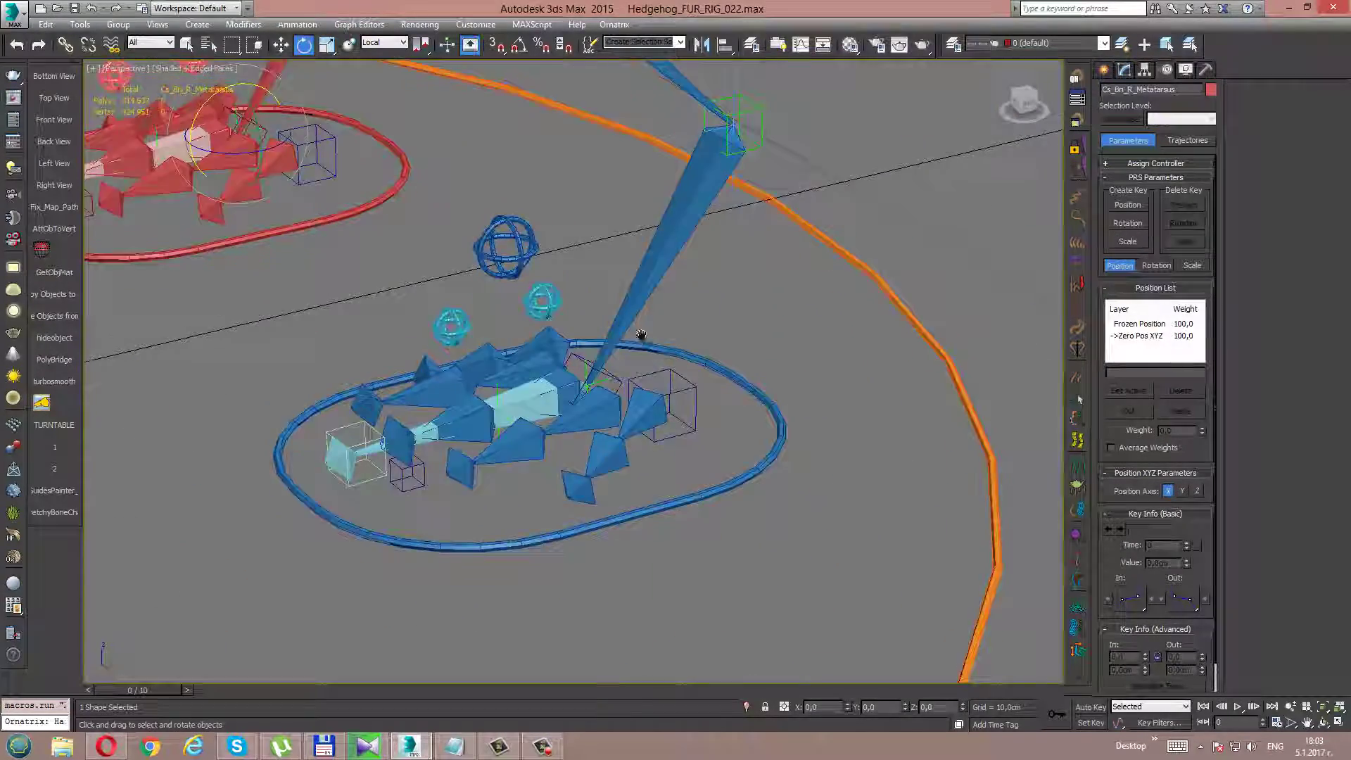
{"action": "mouse_move", "coordinate": [633, 338]}
{"action": "middle_mouse_down", "text": "alt"}
{"action": "mouse_move", "coordinate": [657, 295]}
{"action": "mouse_move", "coordinate": [689, 316]}
{"action": "mouse_move", "coordinate": [588, 353]}
{"action": "mouse_move", "coordinate": [563, 337]}
{"action": "middle_mouse_up", "text": "alt"}
{"action": "scroll", "coordinate": [589, 353], "scroll_direction": "up", "scroll_amount": 1}
{"action": "scroll", "coordinate": [589, 353], "scroll_direction": "up", "scroll_amount": 2}
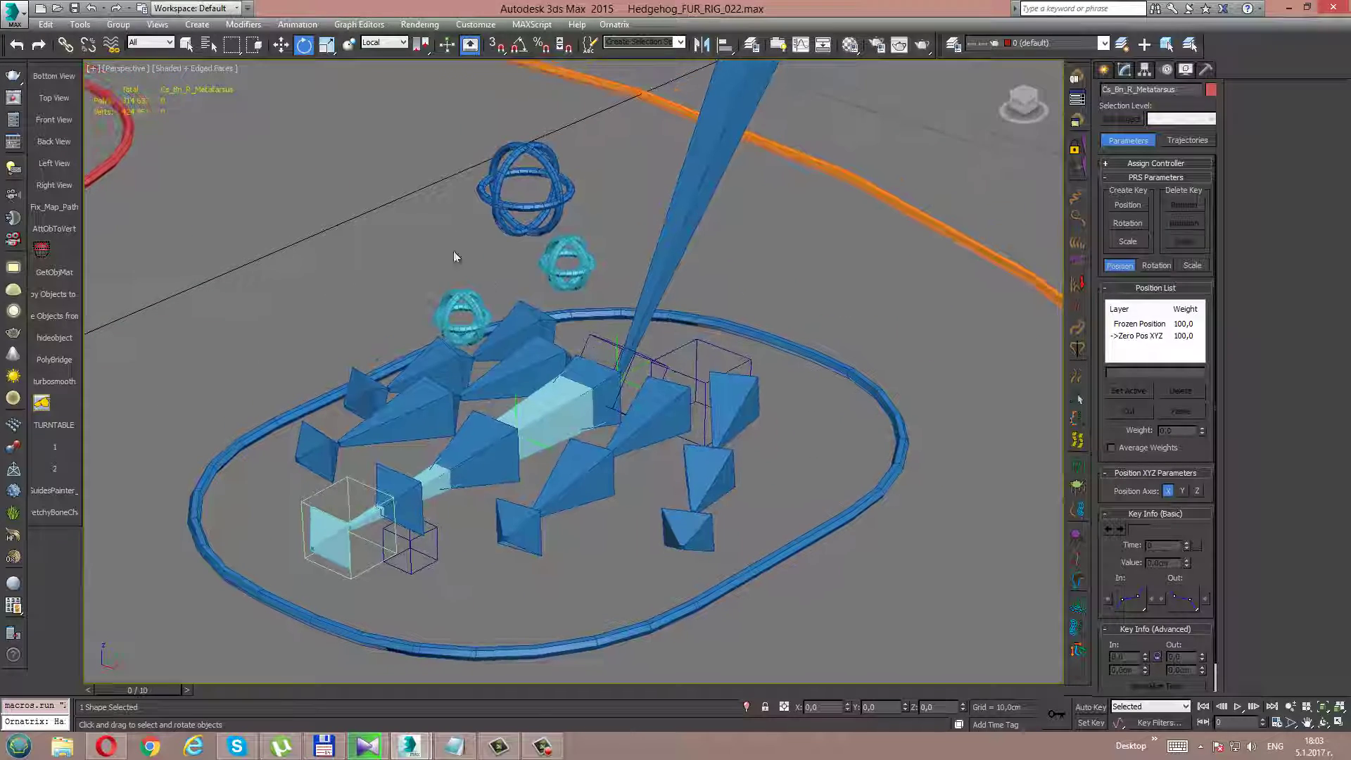
Select both cyan phalange rings, Cs_Bn_L_Phalange_A01 and the left ring, together
{"action": "left_click", "coordinate": [187, 44]}
{"action": "middle_click_drag", "start_coordinate": [661, 371], "coordinate": [636, 379]}
{"action": "left_click", "coordinate": [546, 292]}
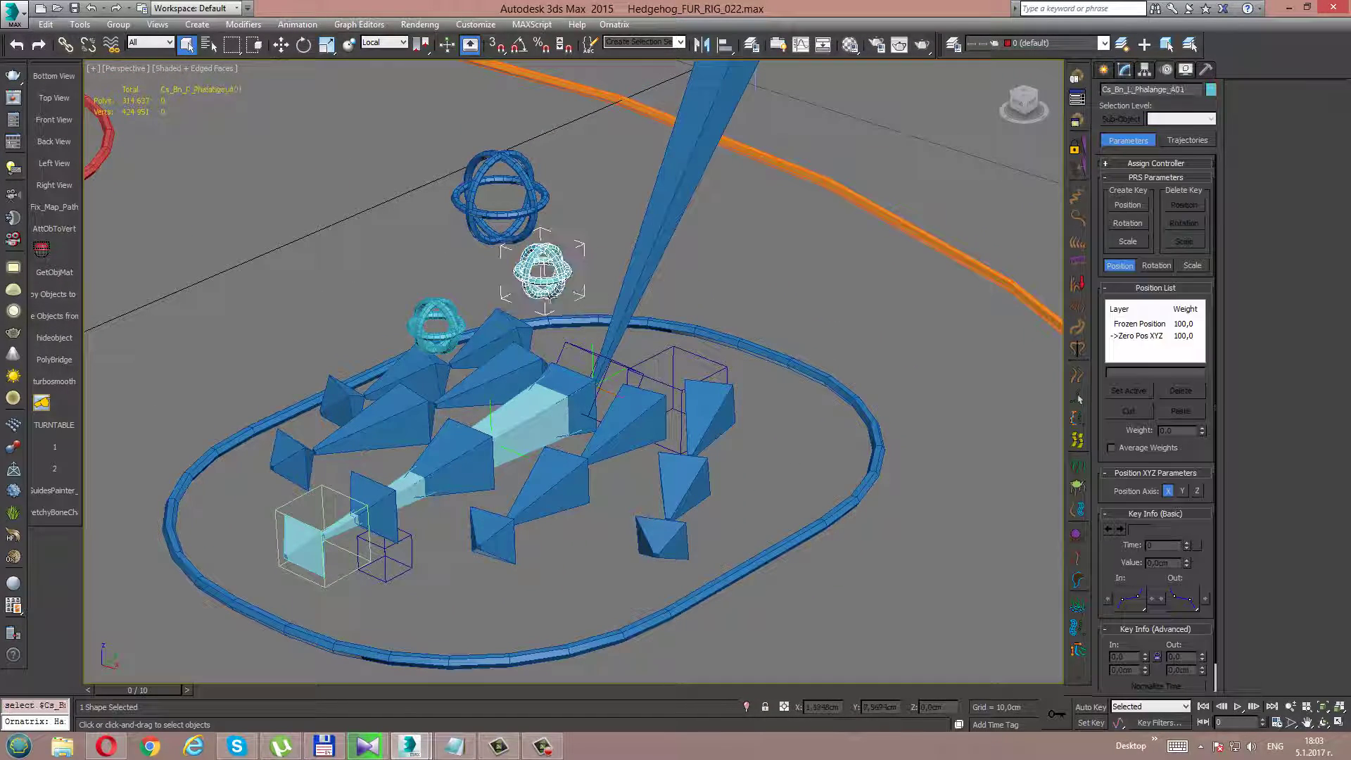
{"action": "left_click", "coordinate": [442, 342], "text": "ctrl"}
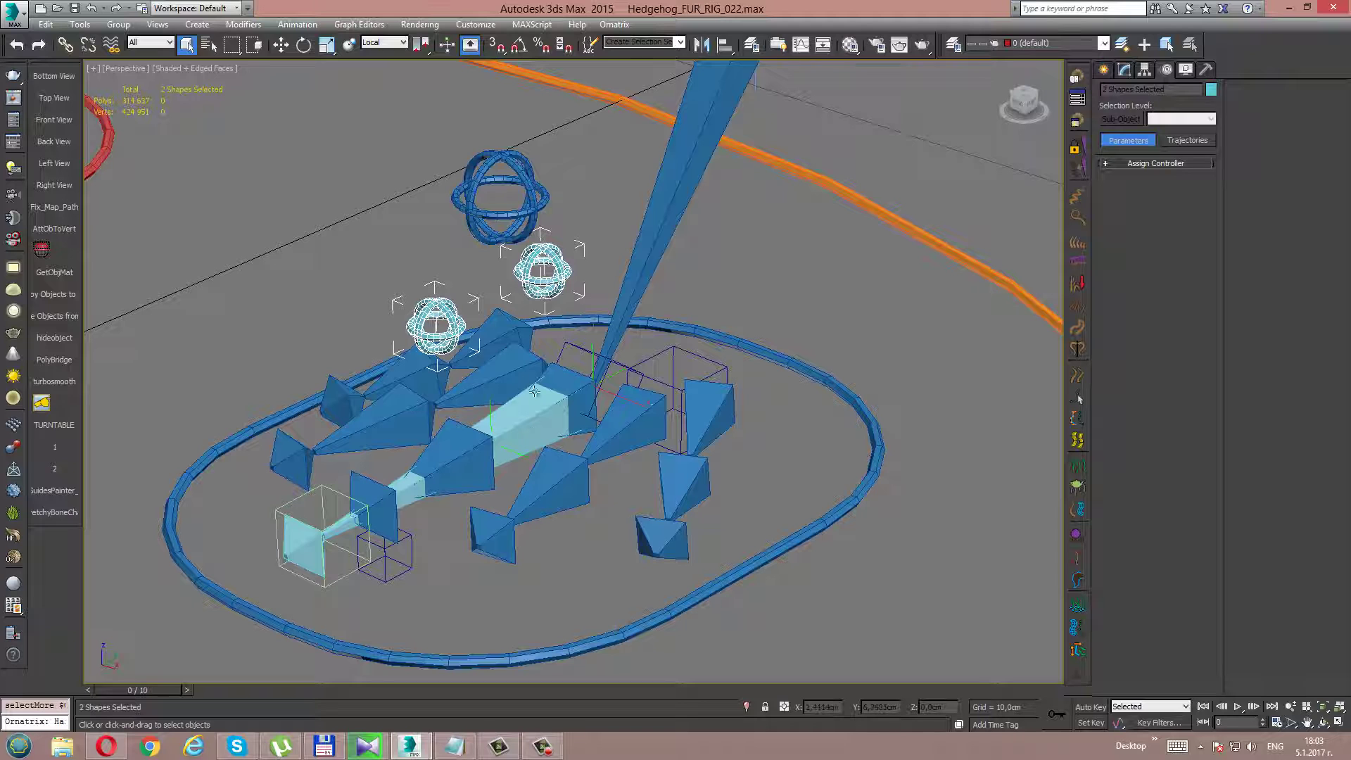
{"action": "left_click", "coordinate": [525, 281]}
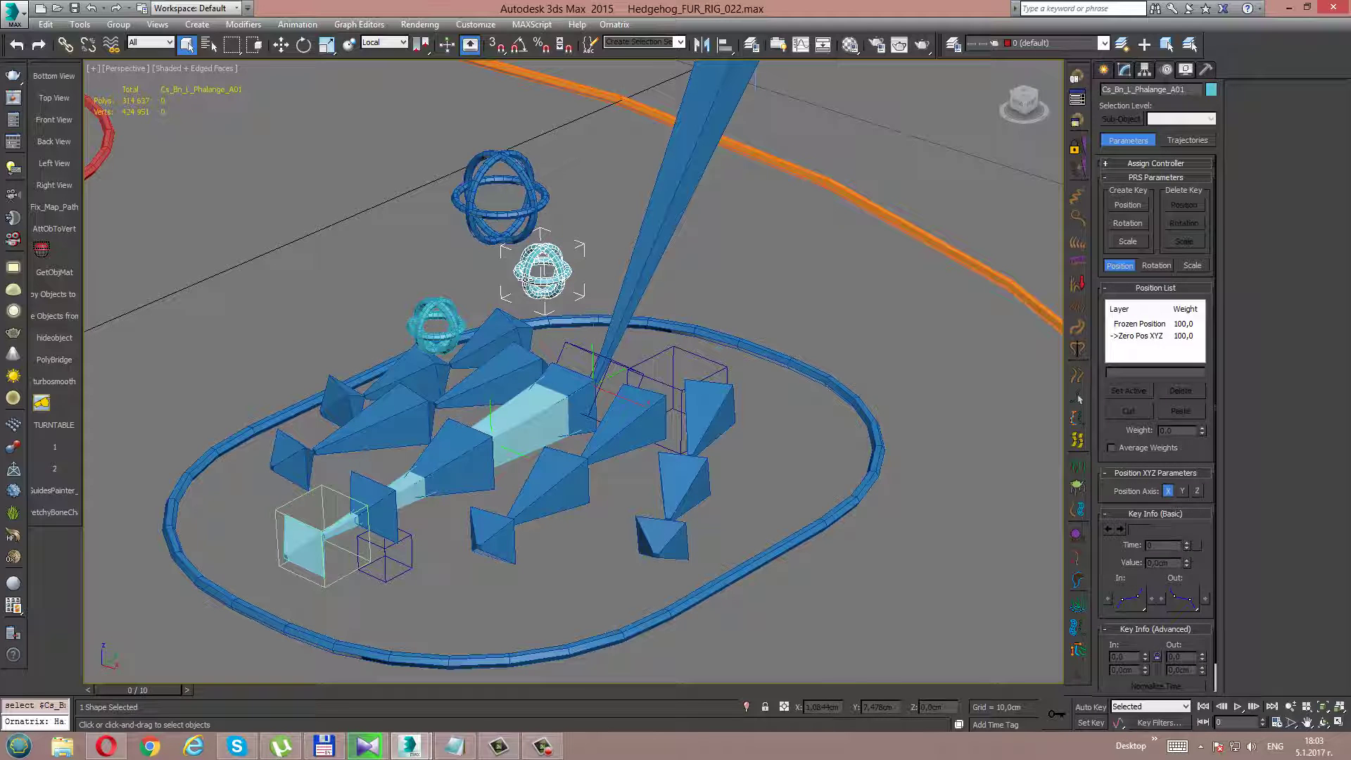
{"action": "left_click", "coordinate": [457, 326], "text": "ctrl"}
{"action": "middle_click_drag", "start_coordinate": [457, 326], "coordinate": [624, 408], "text": "alt"}
Shift-move the two rings to create offset copies of the phalange controls
{"action": "key", "text": "w"}
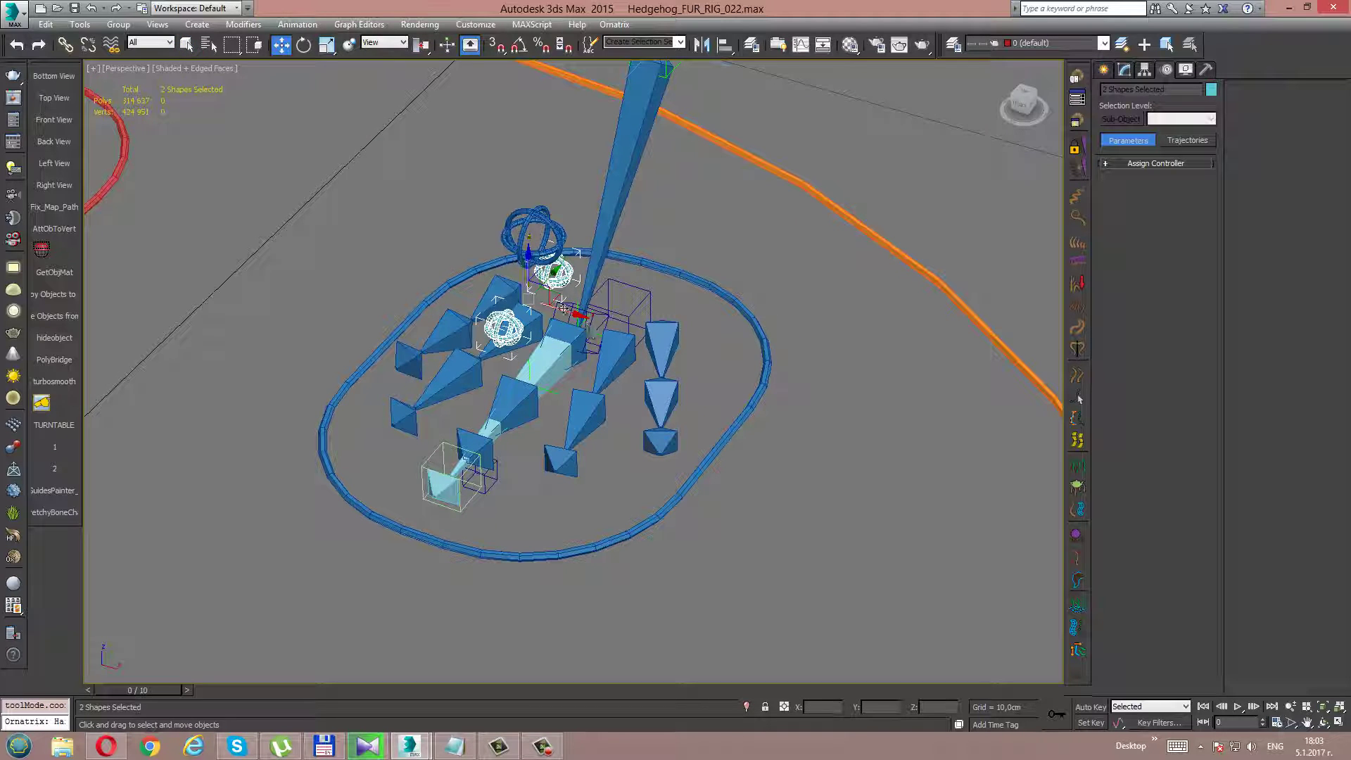
{"action": "left_click_drag", "start_coordinate": [563, 308], "coordinate": [628, 318], "text": "shift"}
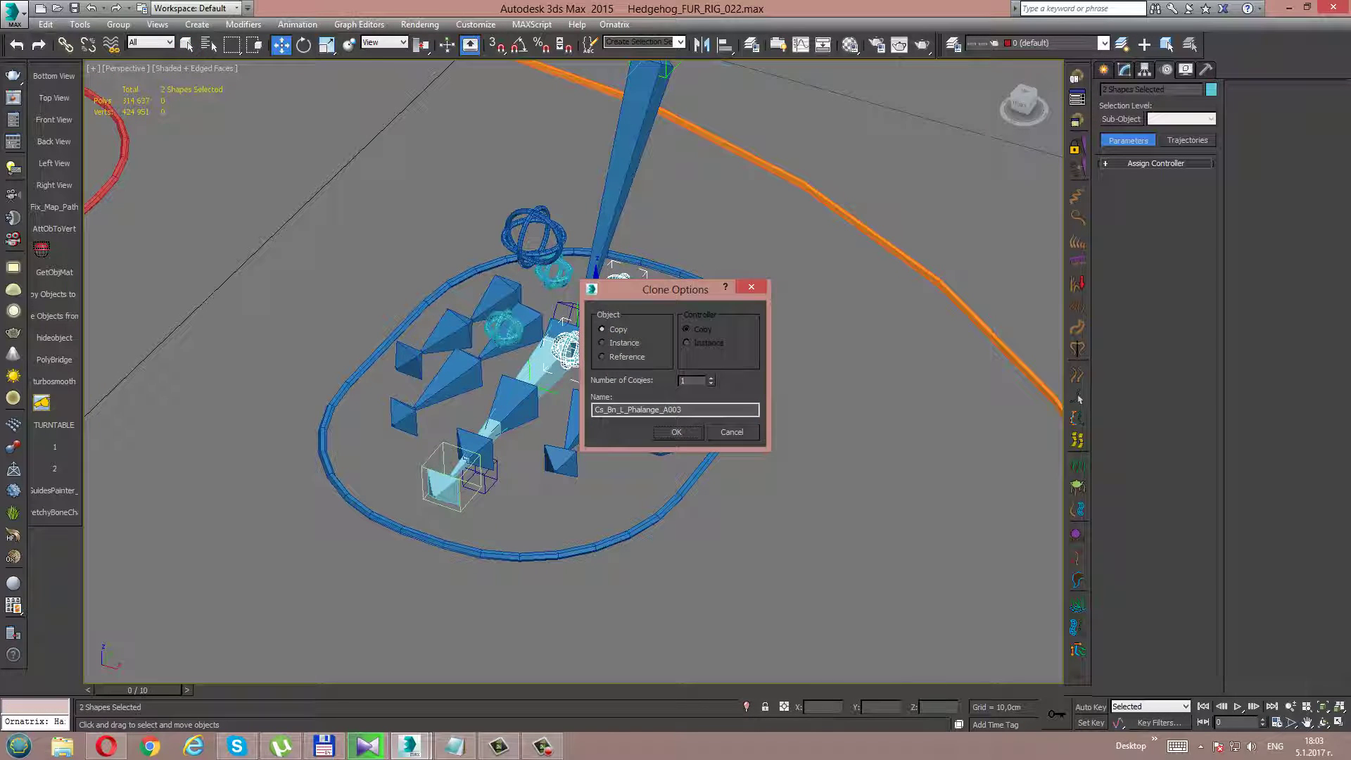
{"action": "left_click", "coordinate": [670, 430]}
{"action": "scroll", "coordinate": [593, 375], "scroll_direction": "up", "scroll_amount": 3}
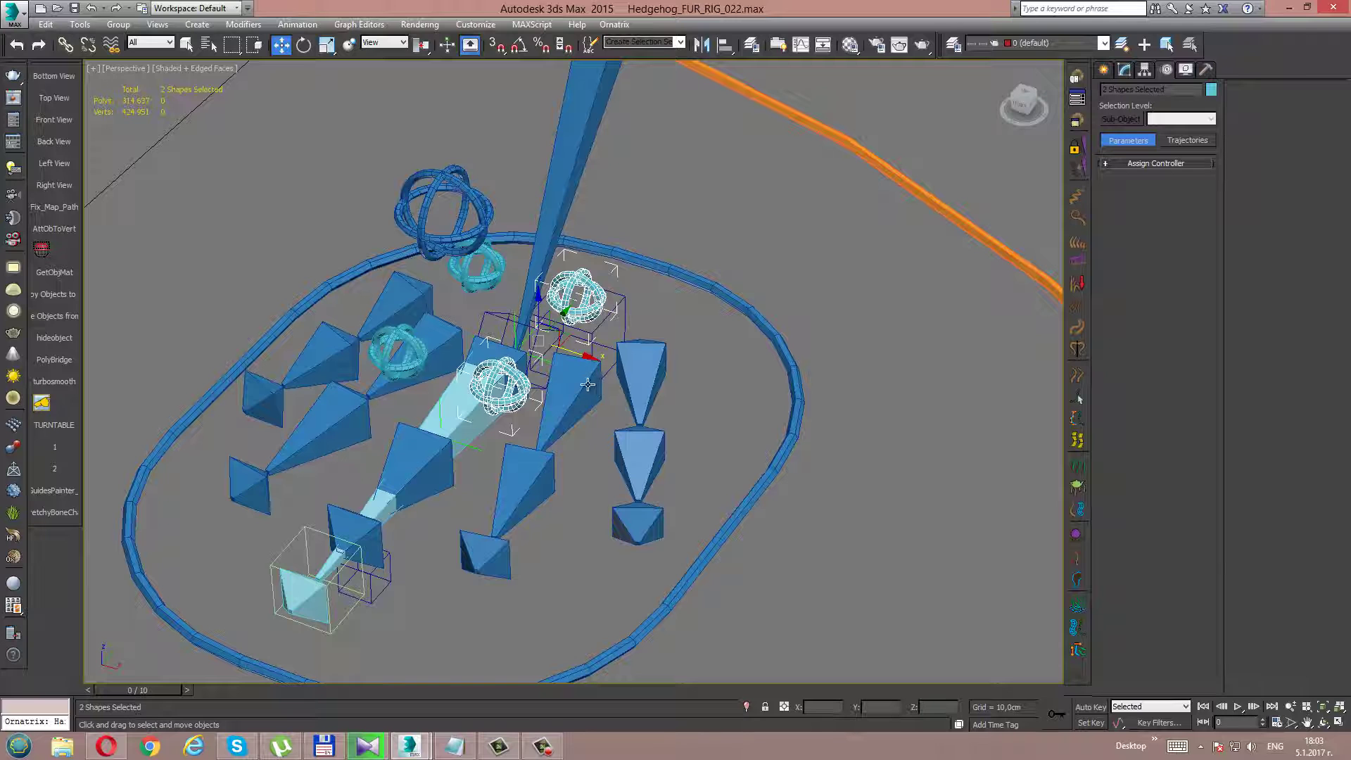
{"action": "left_click", "coordinate": [587, 384]}
{"action": "left_click", "coordinate": [579, 301]}
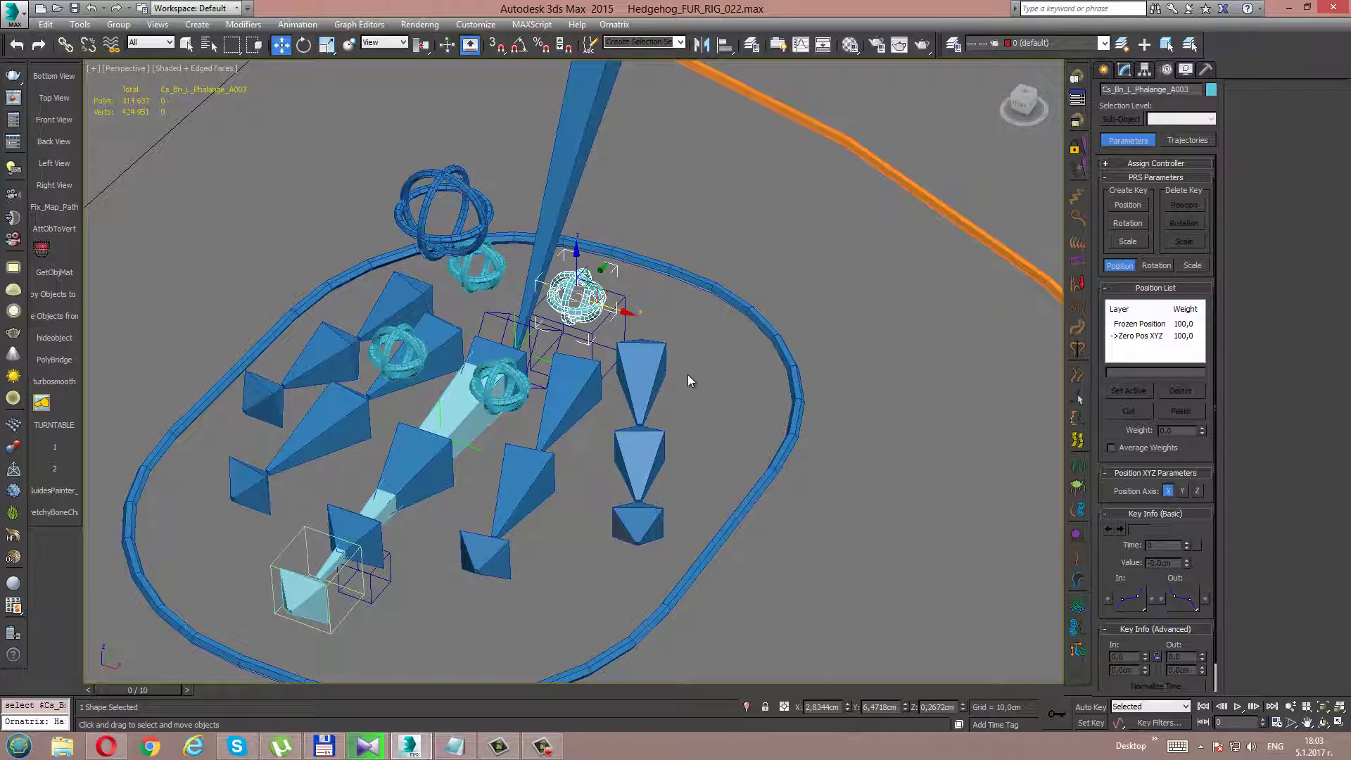
{"action": "middle_click_drag", "start_coordinate": [686, 375], "coordinate": [688, 370], "text": "alt"}
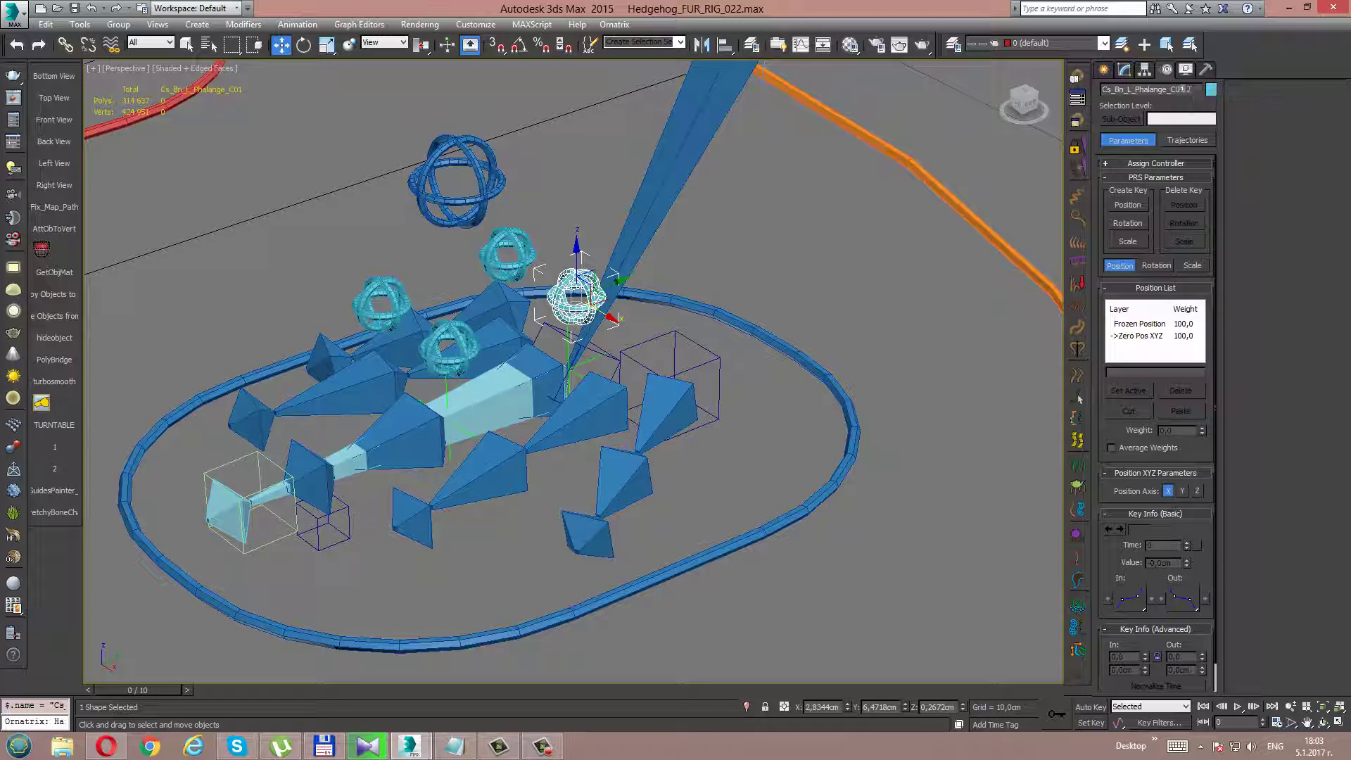
Rename the copied rings to Cs_Bn_L_Phalange_C01 and Cs_Bn_L_Phalange_C02
{"action": "left_click_drag", "start_coordinate": [1189, 90], "coordinate": [1101, 90]}
{"action": "right_click", "coordinate": [1105, 90]}
{"action": "left_click", "coordinate": [1126, 132]}
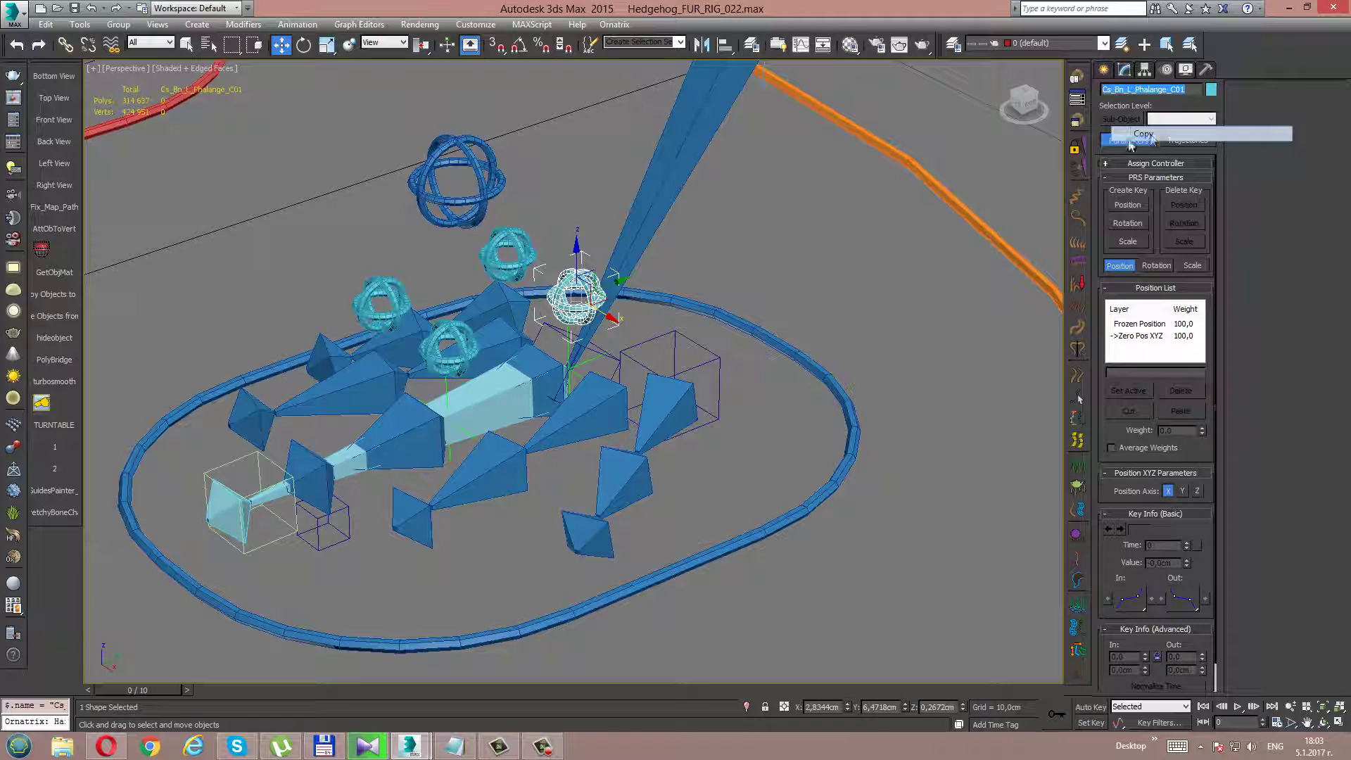
{"action": "left_click", "coordinate": [466, 354]}
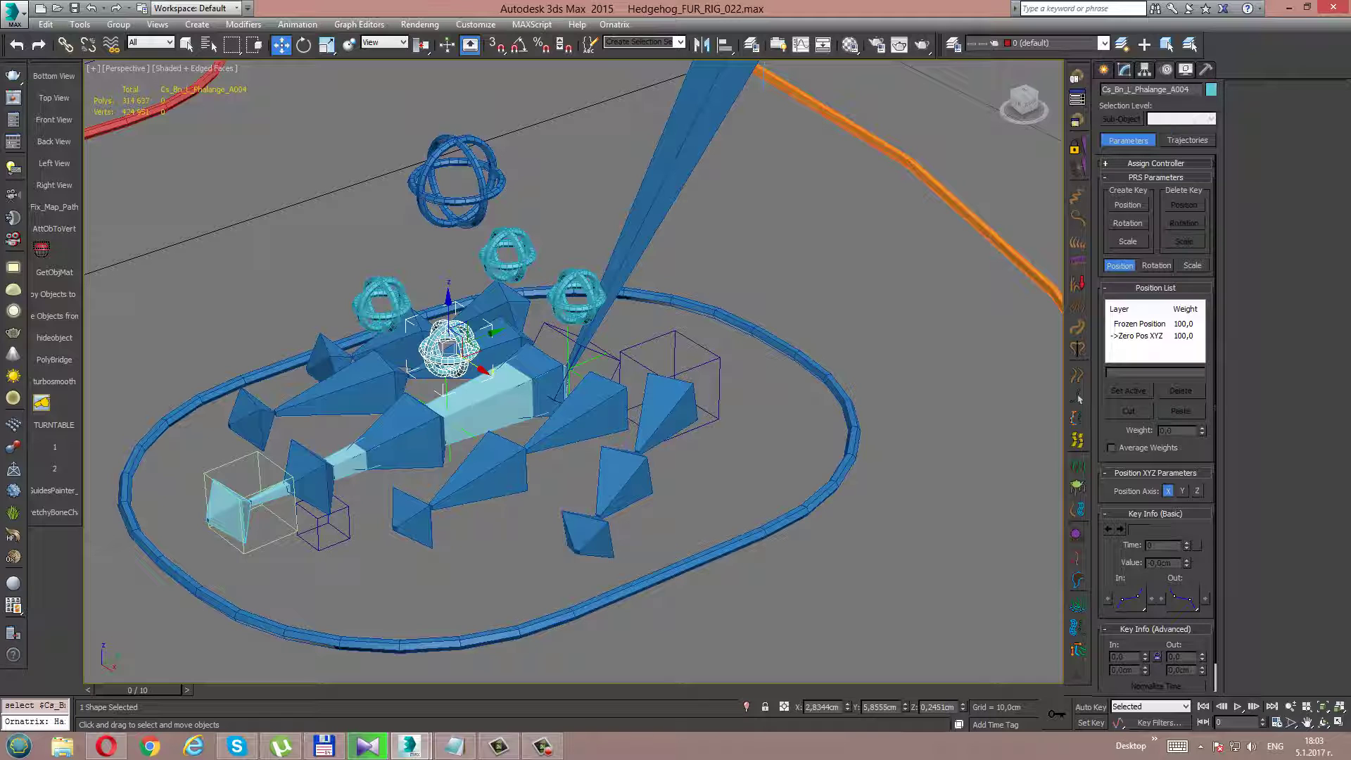
{"action": "left_click_drag", "start_coordinate": [1188, 90], "coordinate": [1102, 90]}
{"action": "right_click", "coordinate": [1117, 87]}
{"action": "left_click", "coordinate": [1140, 150]}
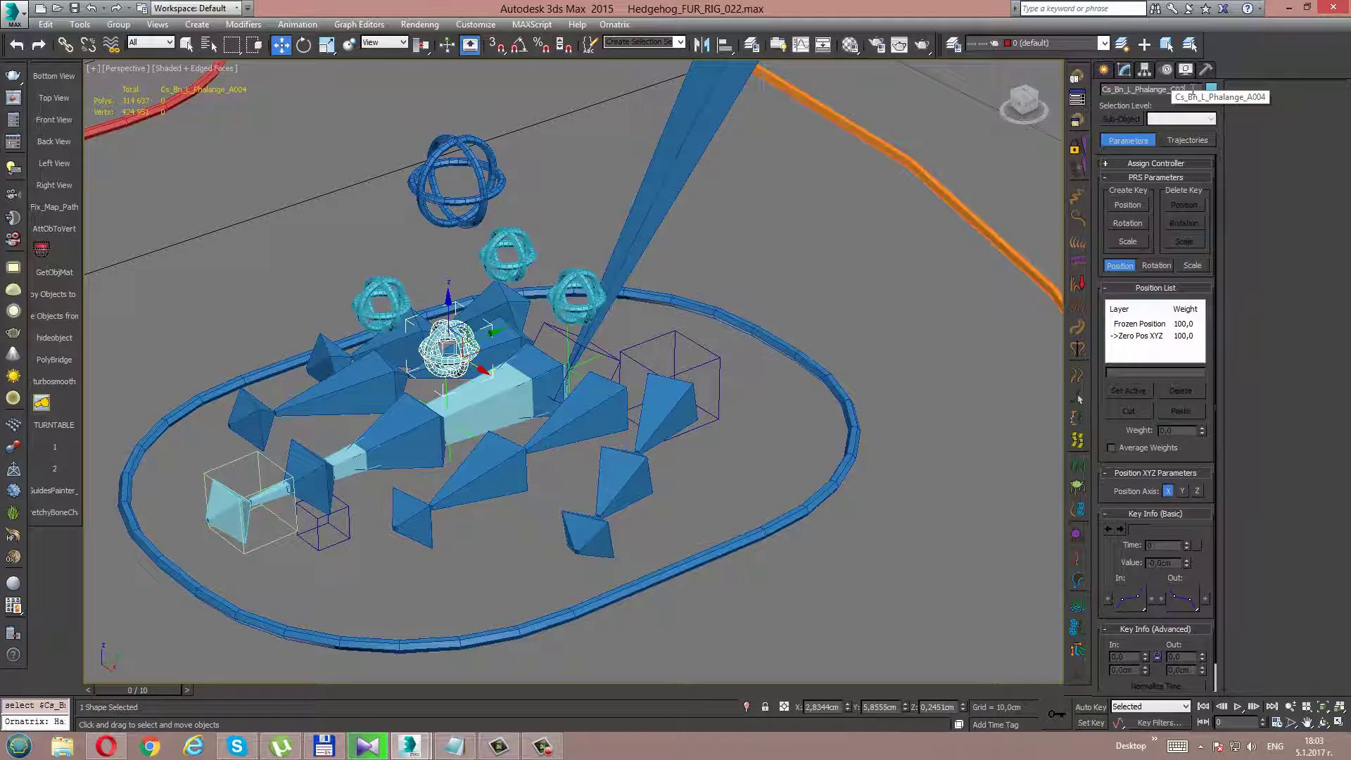
{"action": "key", "text": "Return"}
Zoom in and select Cs_Bn_L_Phalange_C01 to align it with Alt+A
{"action": "scroll", "coordinate": [602, 341], "scroll_direction": "up", "scroll_amount": 2}
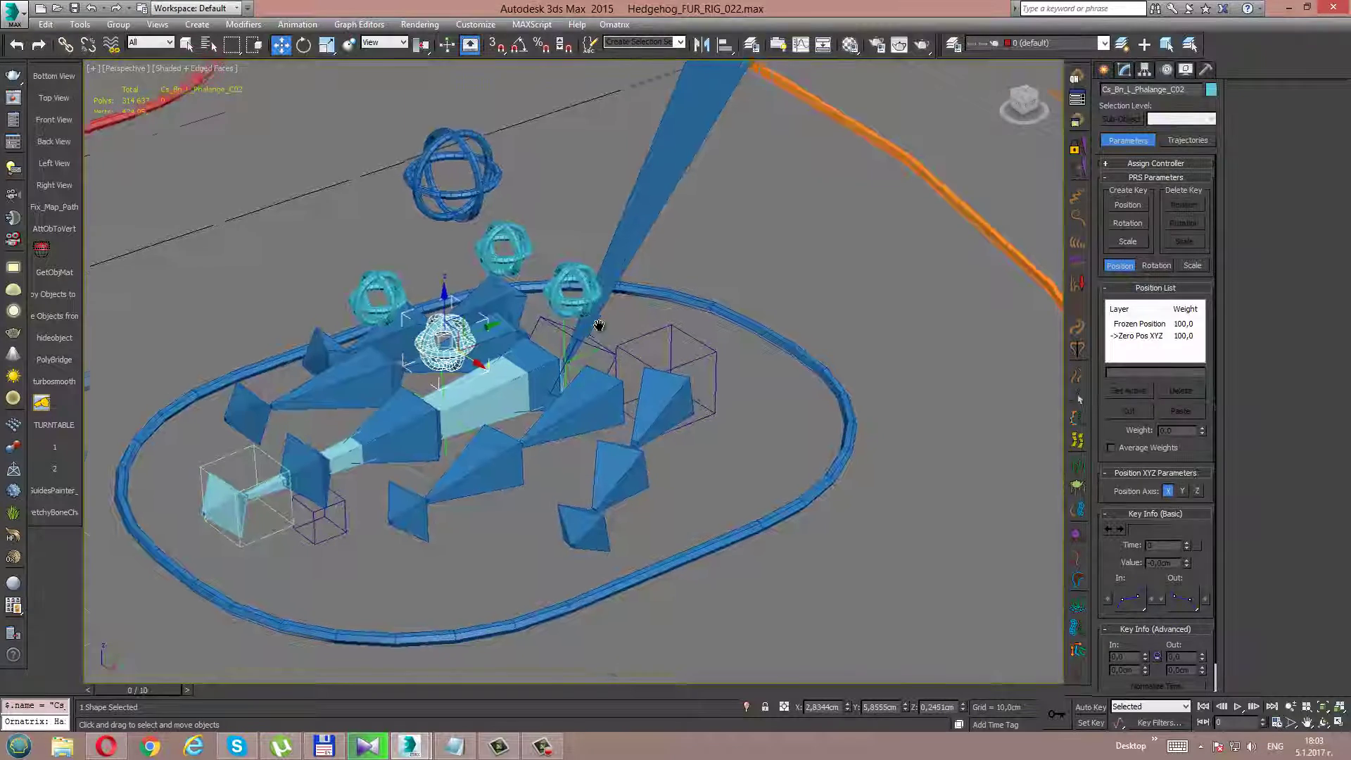
{"action": "scroll", "coordinate": [601, 341], "scroll_direction": "up", "scroll_amount": 2}
{"action": "scroll", "coordinate": [668, 340], "scroll_direction": "up", "scroll_amount": 2}
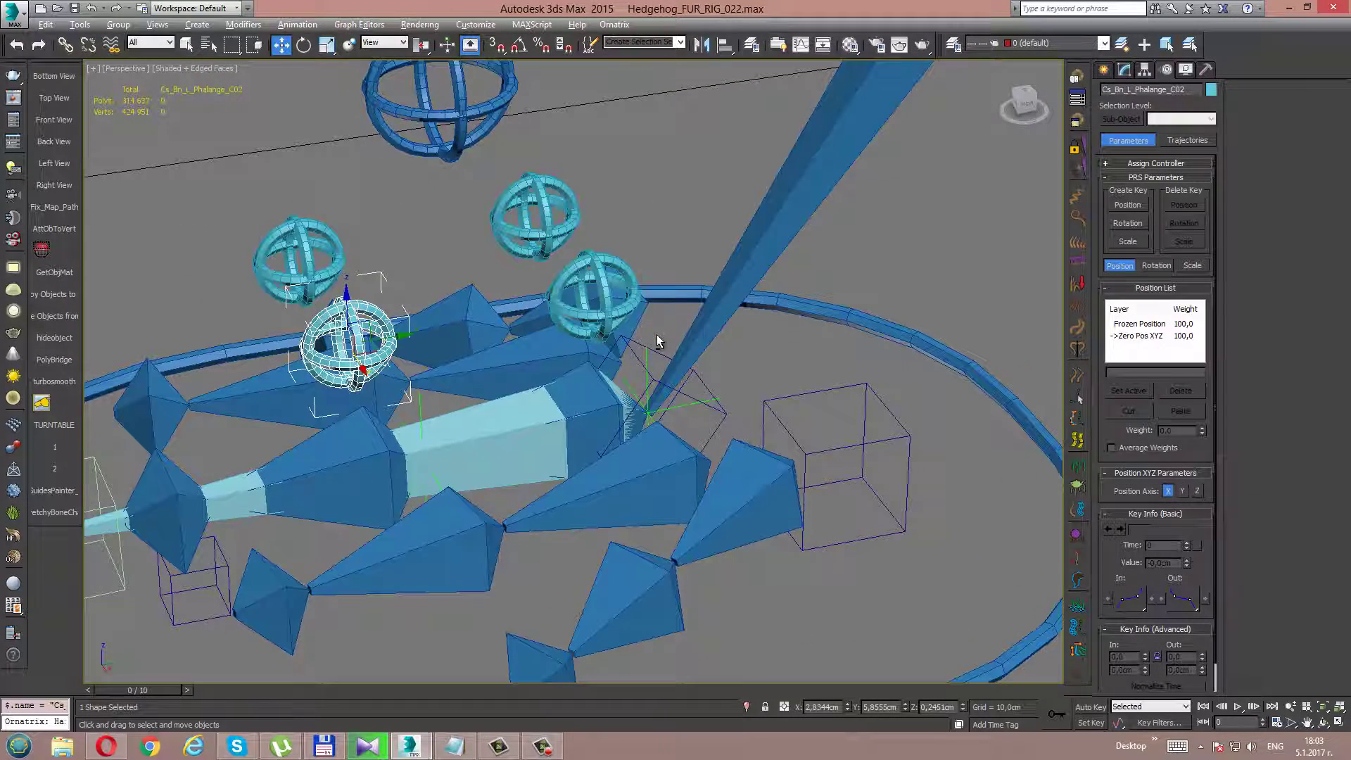
{"action": "left_click", "coordinate": [609, 315]}
{"action": "key", "text": "alt+a"}
Align Cs_Bn_L_Phalange_C01 to its bone's pivot by X/Y/Z position only, orientation unchecked
{"action": "left_click", "coordinate": [681, 453]}
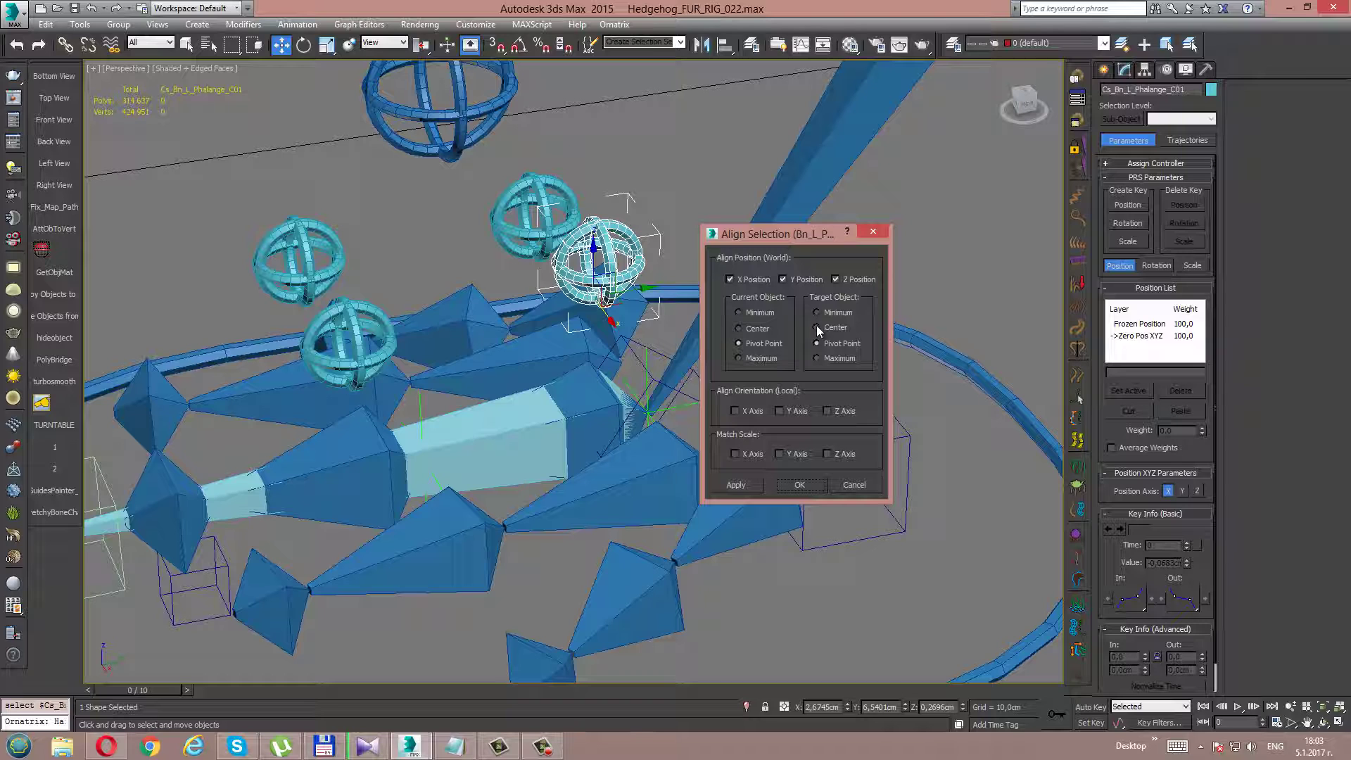
{"action": "left_click", "coordinate": [763, 414]}
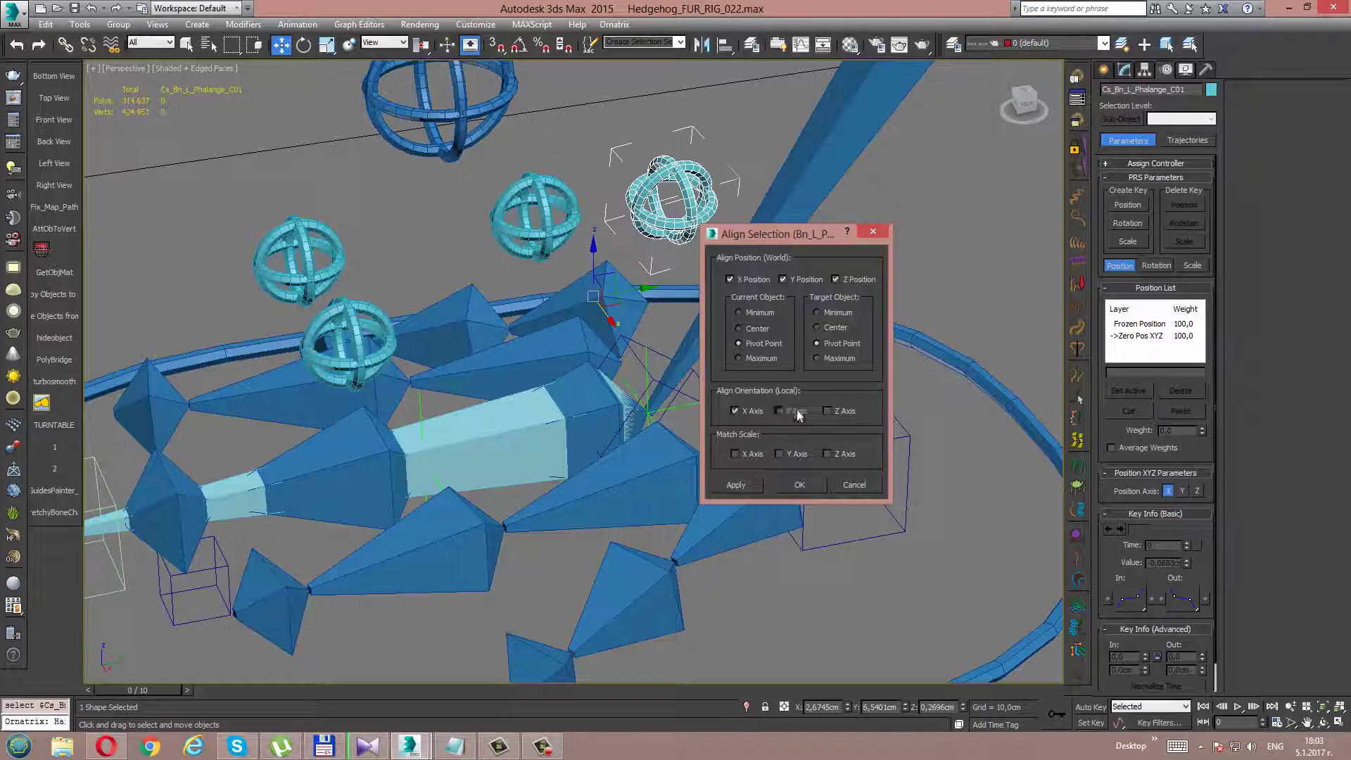
{"action": "left_click", "coordinate": [844, 413]}
{"action": "left_click", "coordinate": [795, 415]}
{"action": "left_click", "coordinate": [735, 411]}
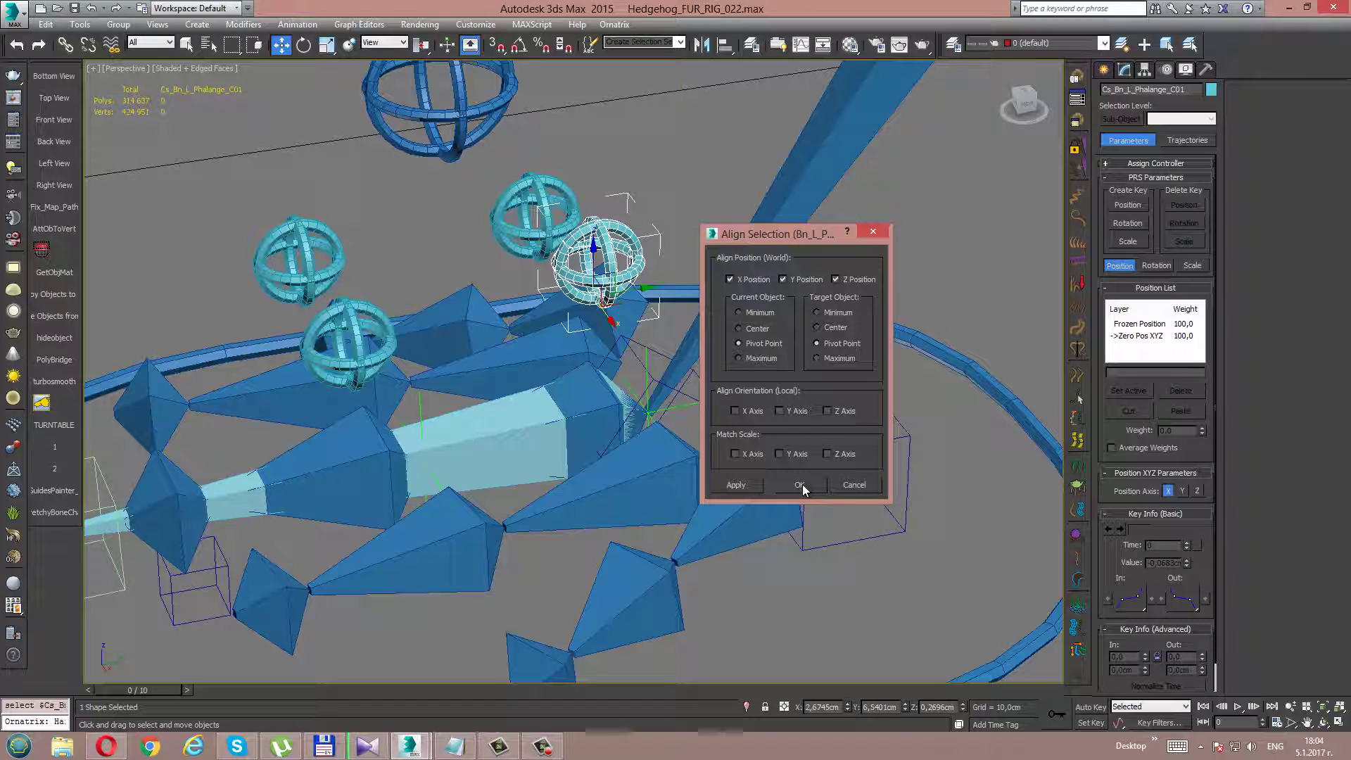
{"action": "left_click", "coordinate": [802, 484]}
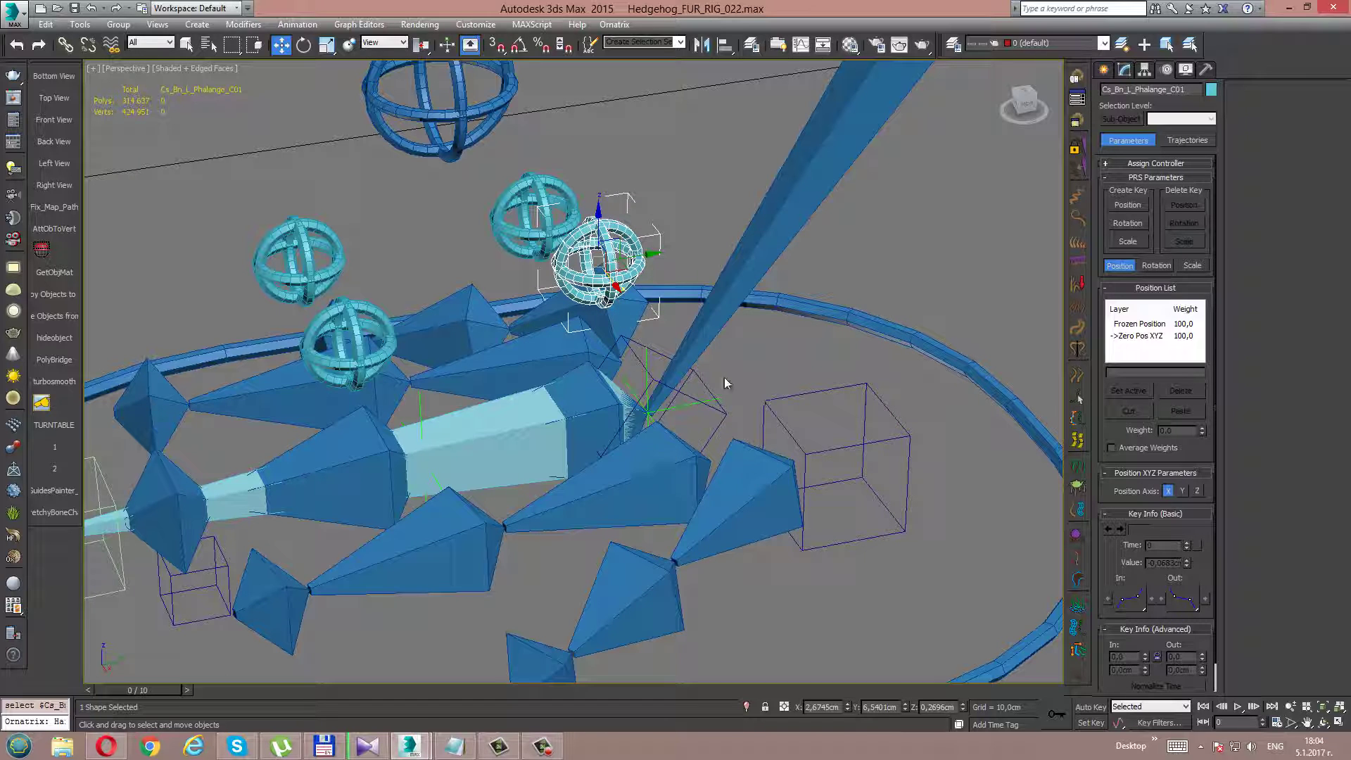